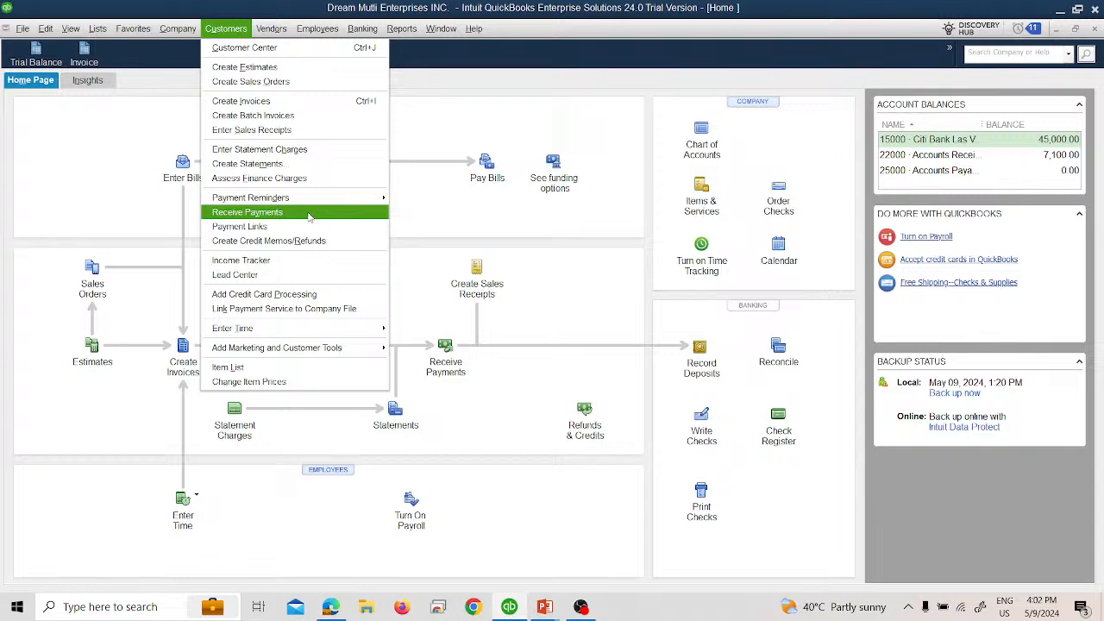
Step: Open the Receive Payments form and review its card processing, report and formatting options
{"action": "left_click", "coordinate": [307, 213]}
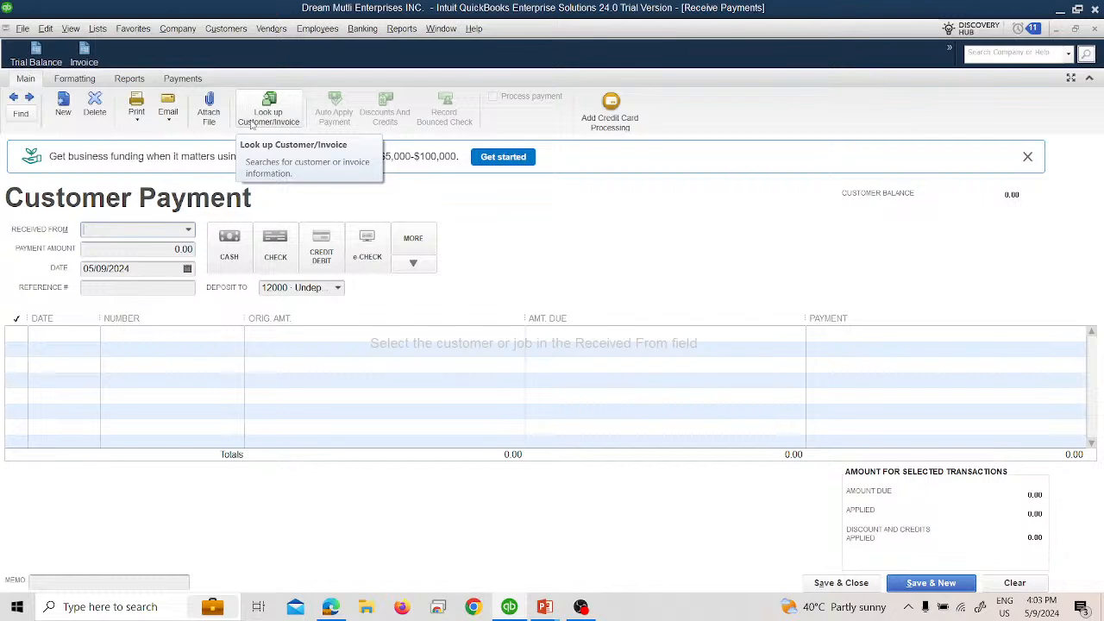
{"action": "left_click", "coordinate": [175, 80]}
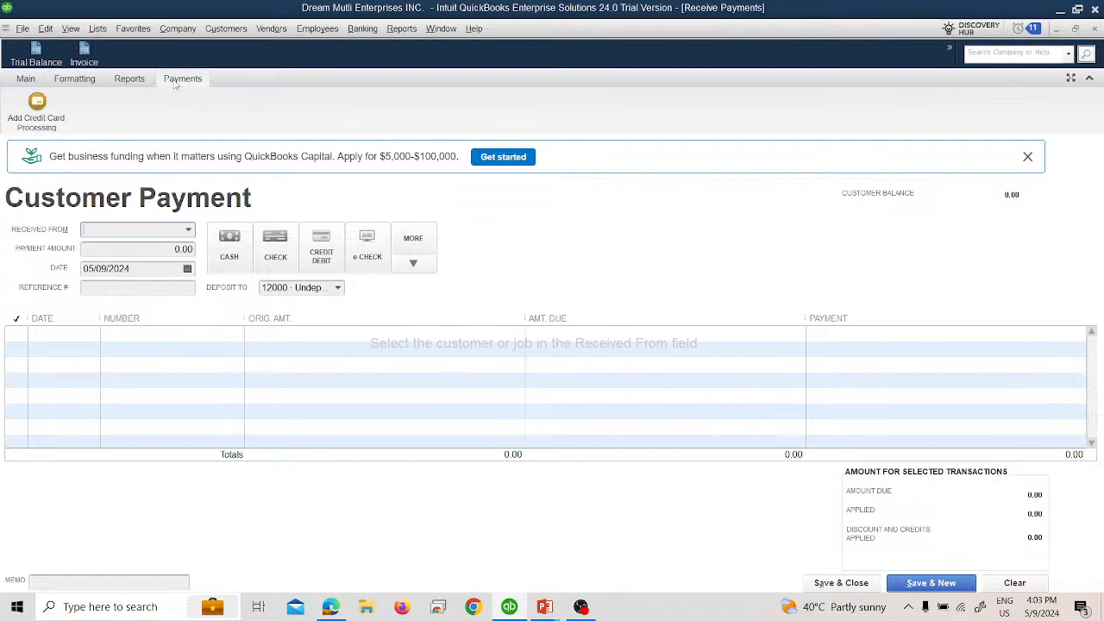
{"action": "left_click", "coordinate": [130, 80]}
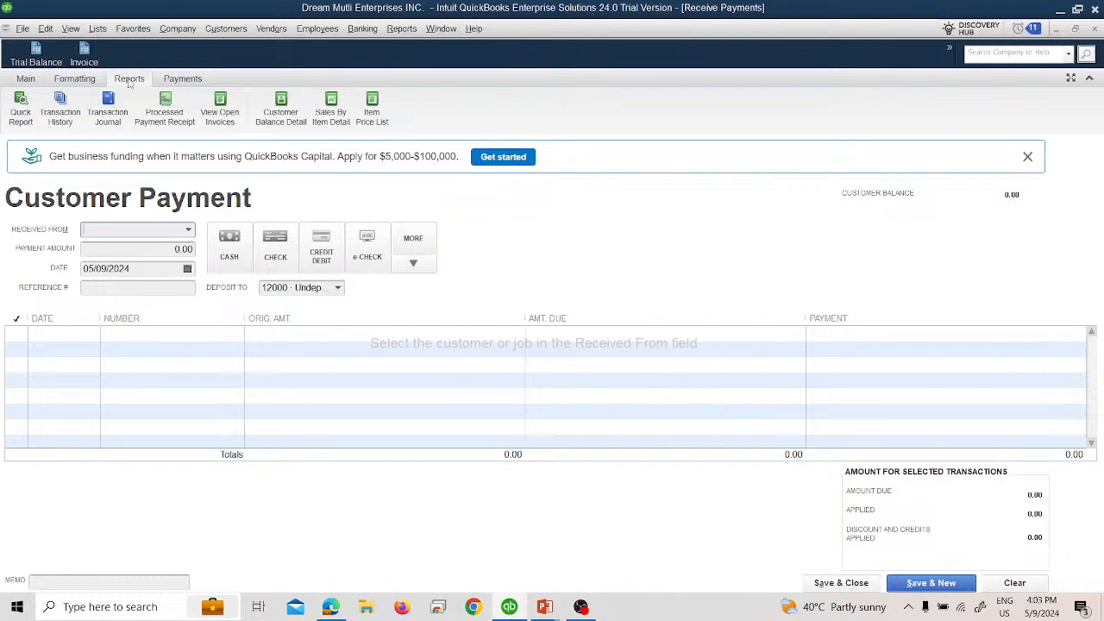
{"action": "left_click", "coordinate": [100, 85]}
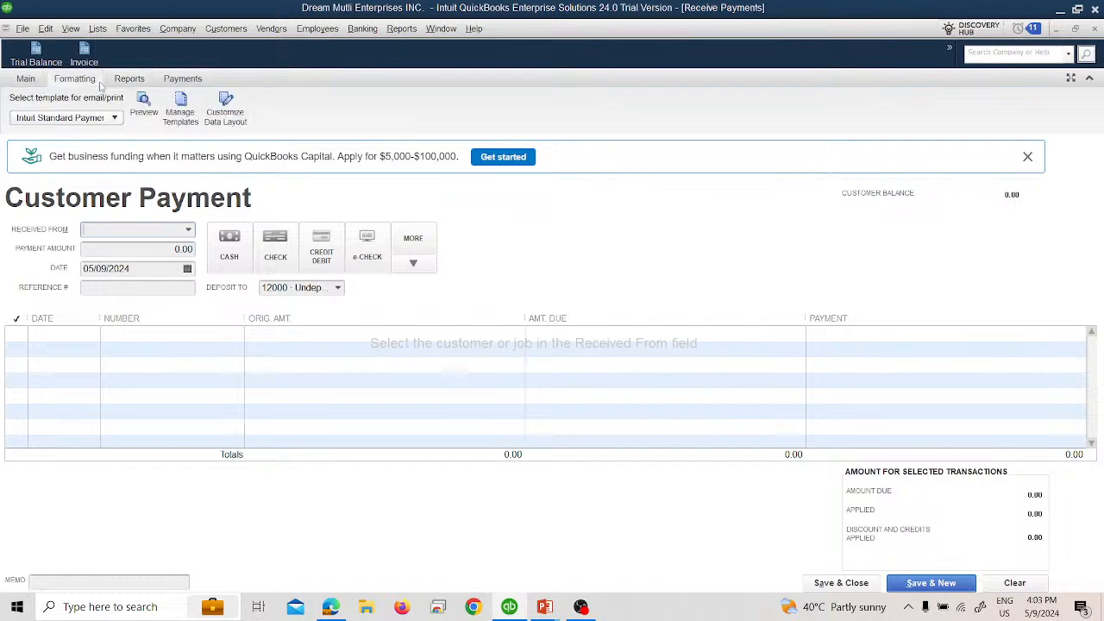
{"action": "left_click", "coordinate": [35, 79]}
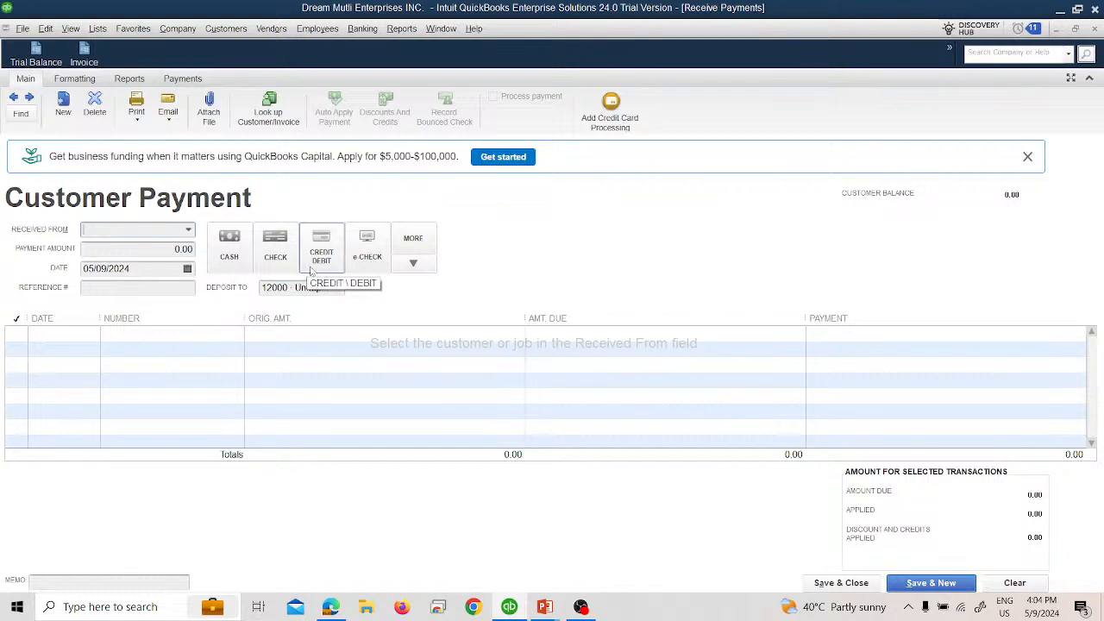
Step: Review the additional payment methods and the accounts available for depositing the customer payment
{"action": "left_click", "coordinate": [413, 264]}
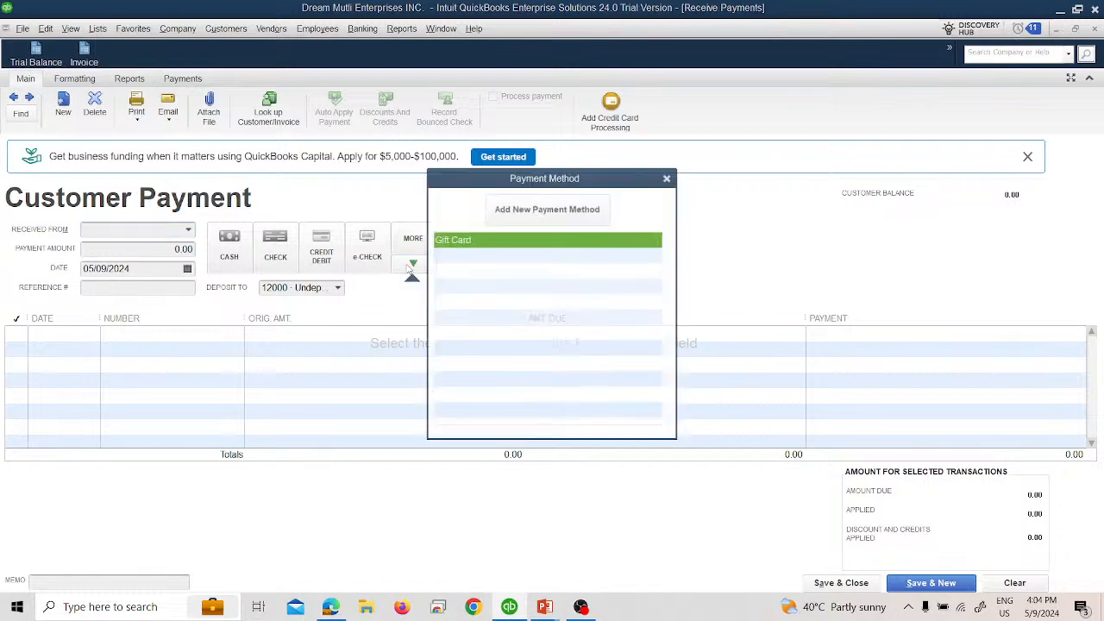
{"action": "left_click", "coordinate": [666, 178]}
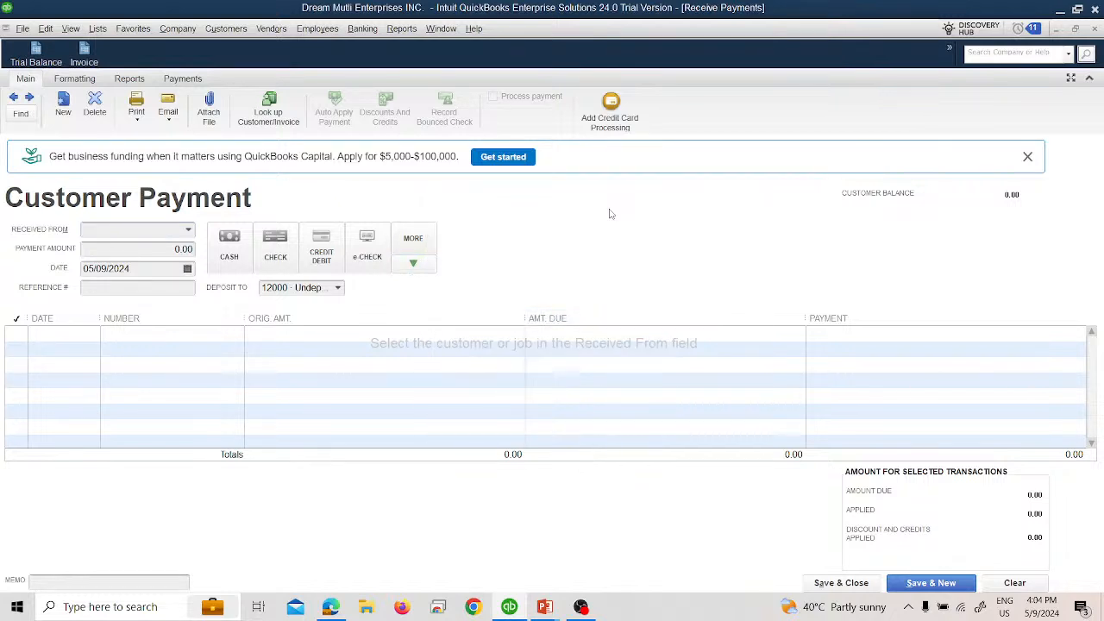
{"action": "left_click", "coordinate": [339, 289]}
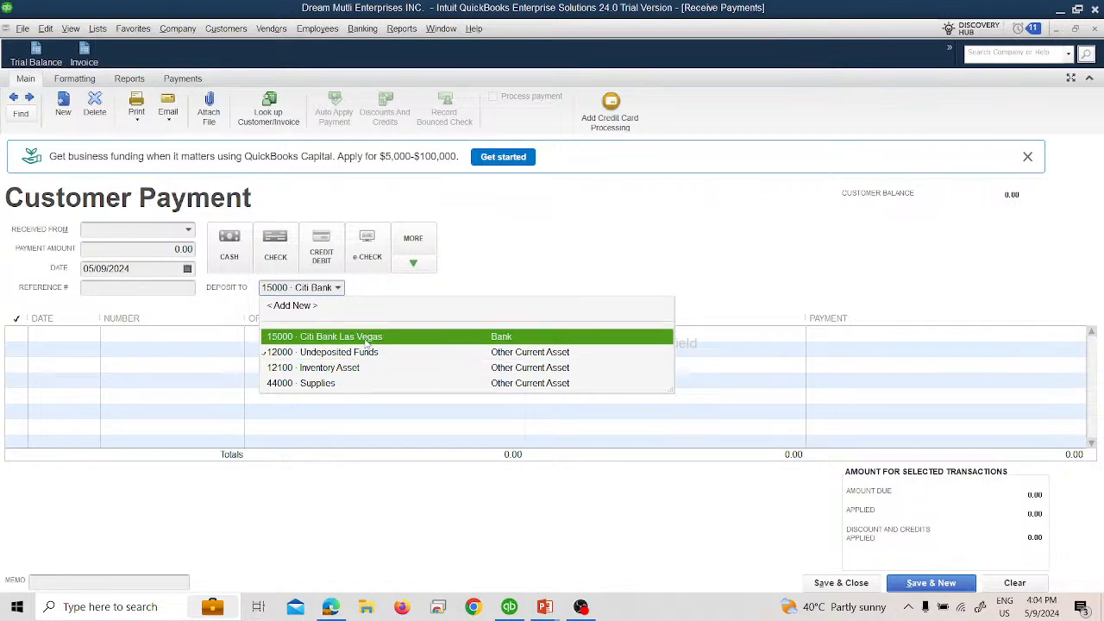
{"action": "left_click", "coordinate": [215, 324]}
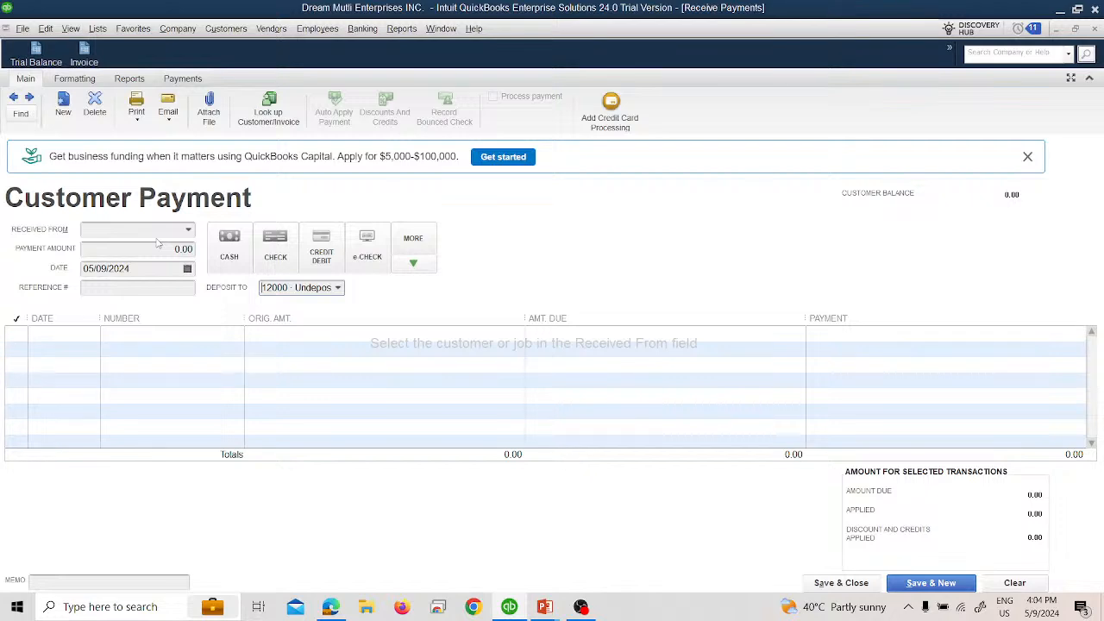
Step: Read the payment task on the PowerPoint slide and enter a 2,500 payment in QuickBooks from the customer of invoice 1
{"action": "key", "text": "alt+Tab"}
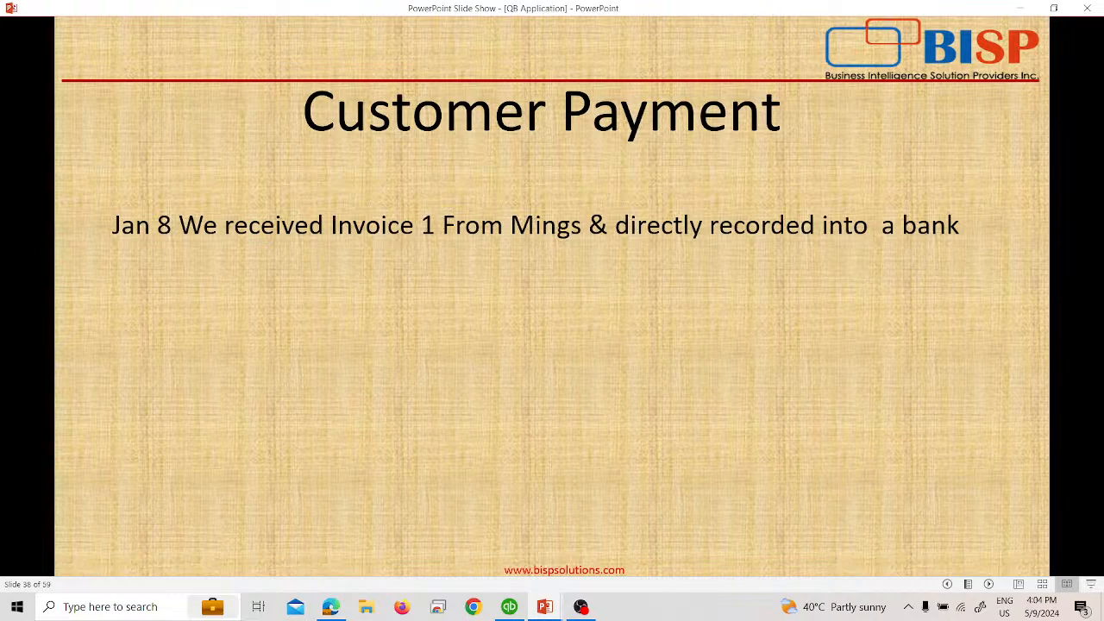
{"action": "key", "text": "alt+Tab"}
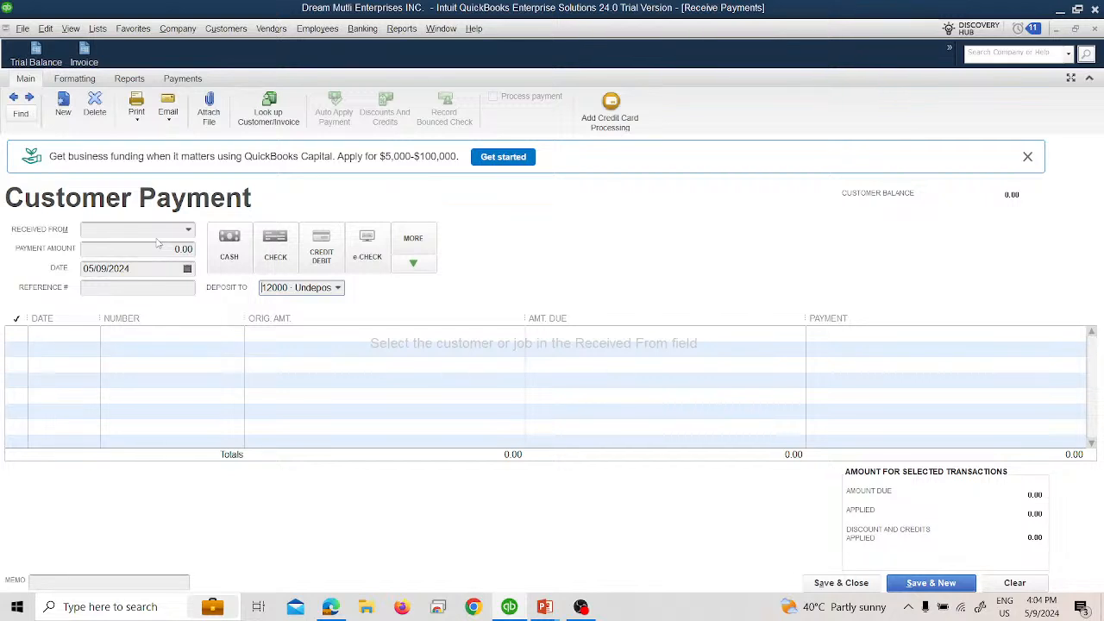
{"action": "left_click", "coordinate": [187, 232]}
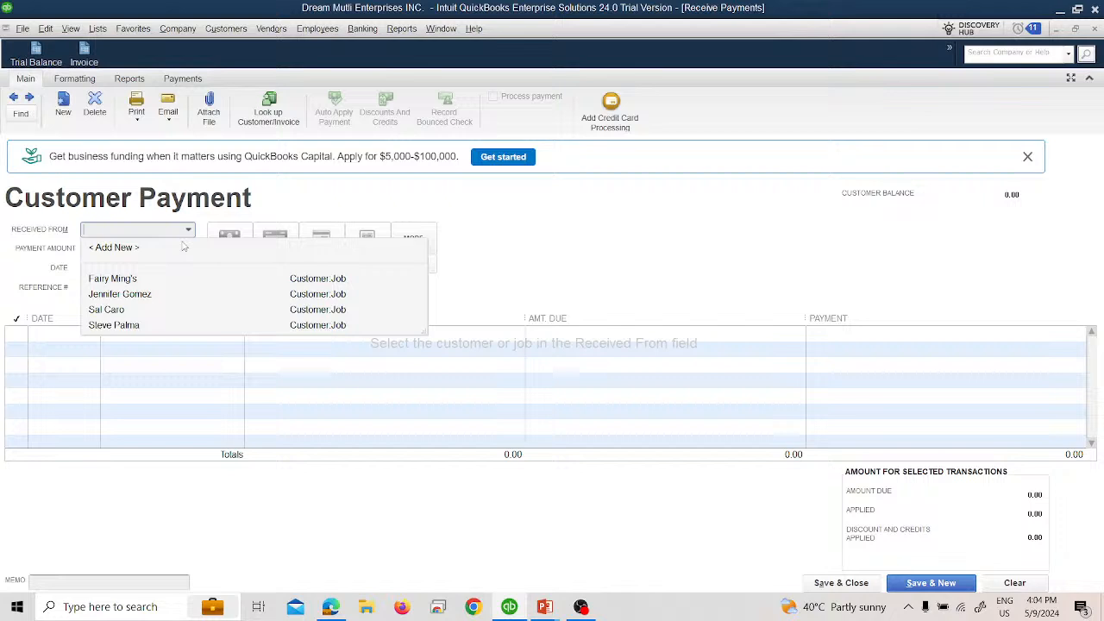
{"action": "left_click", "coordinate": [144, 280]}
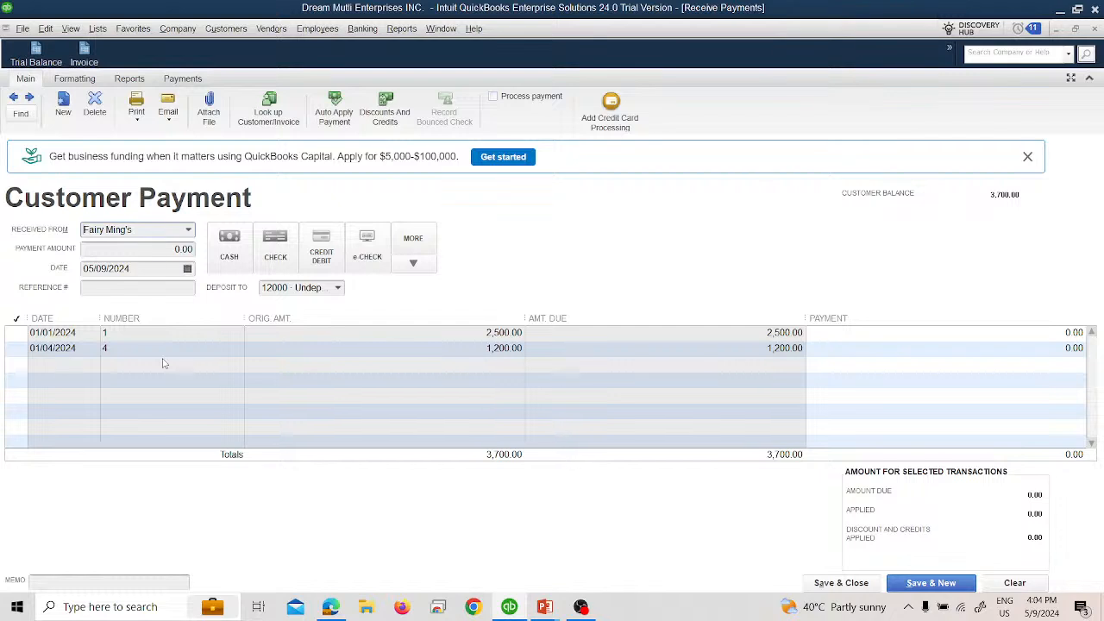
{"action": "left_click", "coordinate": [165, 249]}
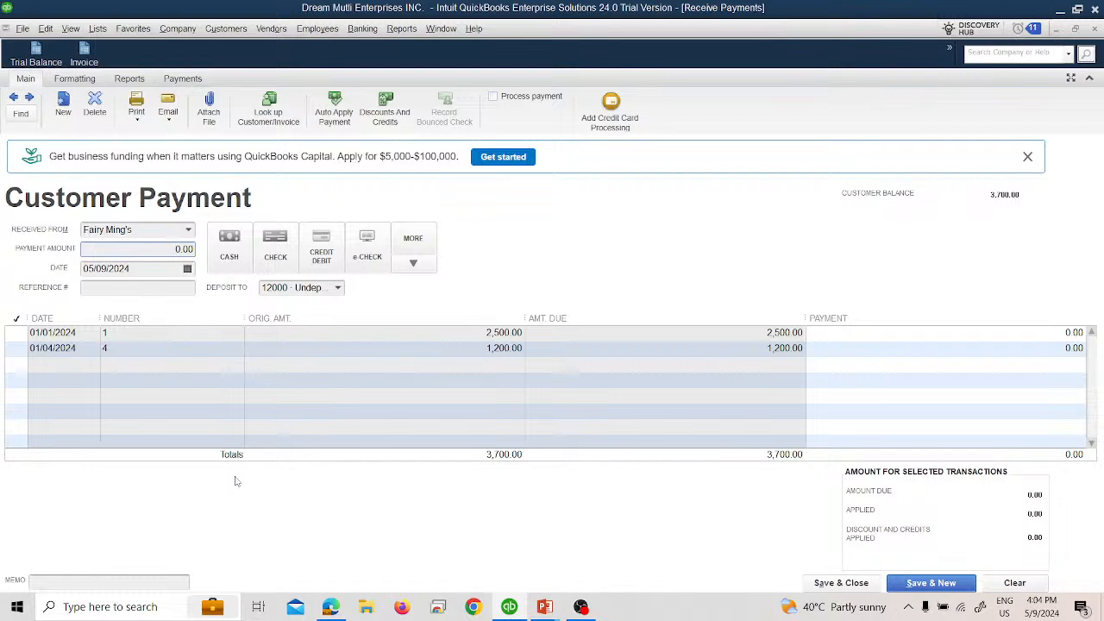
{"action": "type", "text": "2500"}
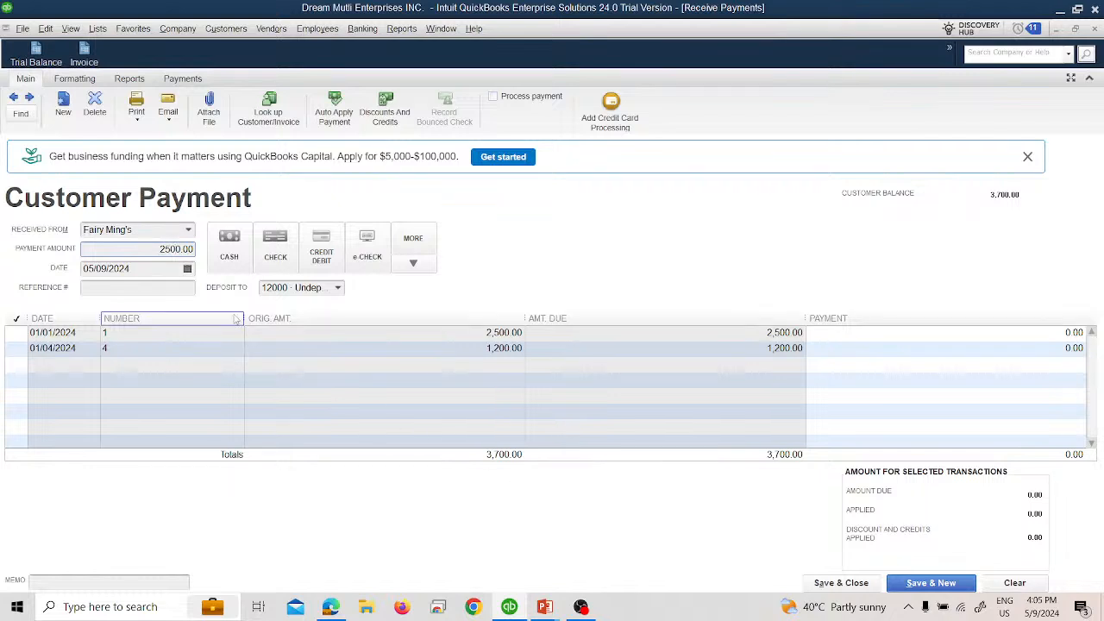
{"action": "left_click", "coordinate": [183, 269]}
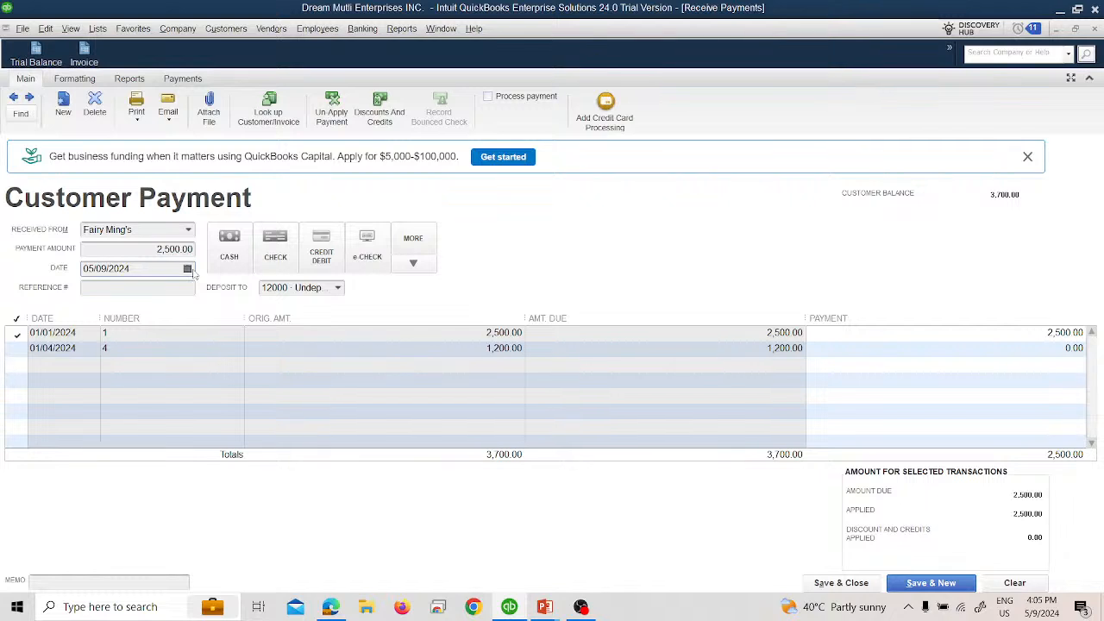
Step: Set the payment date to 01/09/2024
{"action": "left_click", "coordinate": [188, 269]}
{"action": "left_click", "coordinate": [97, 292]}
{"action": "left_click", "coordinate": [97, 293]}
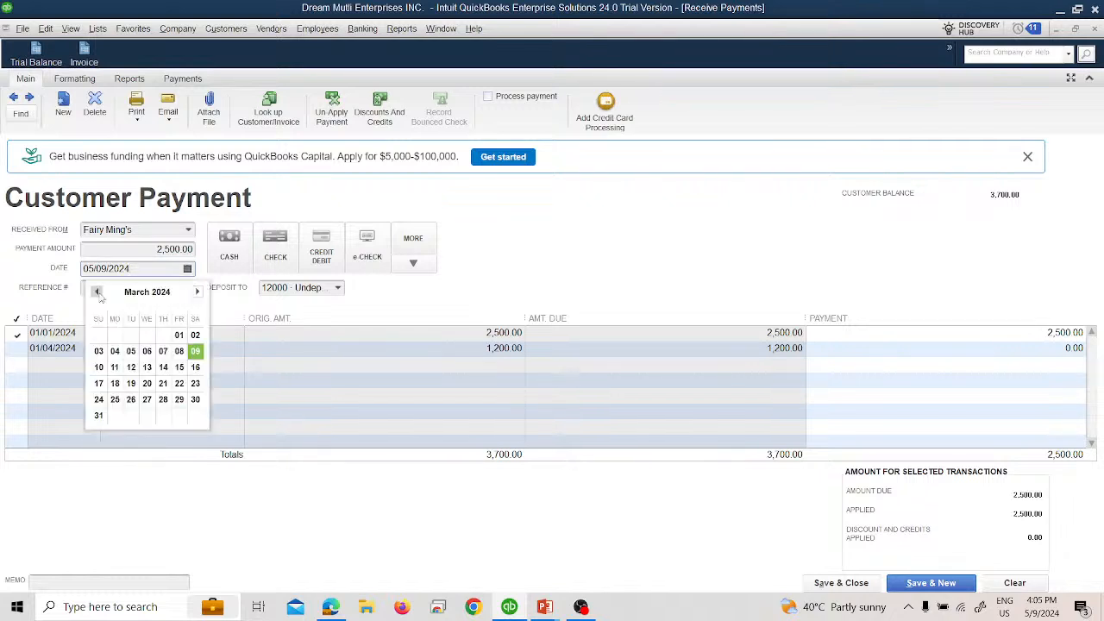
{"action": "left_click", "coordinate": [97, 292]}
{"action": "left_click", "coordinate": [97, 293]}
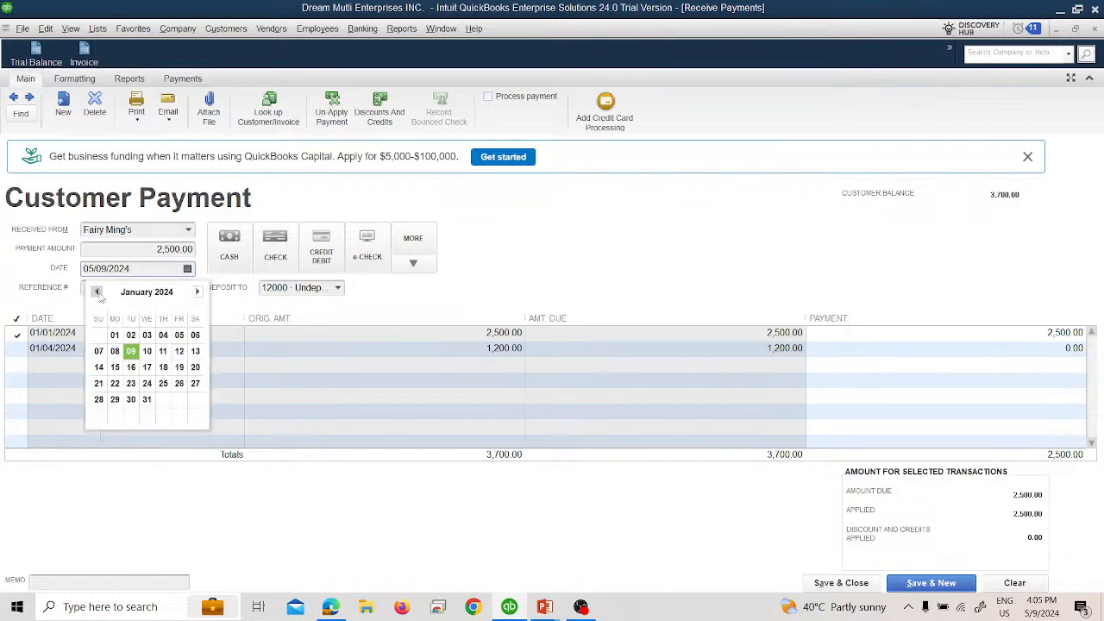
{"action": "left_click", "coordinate": [130, 351]}
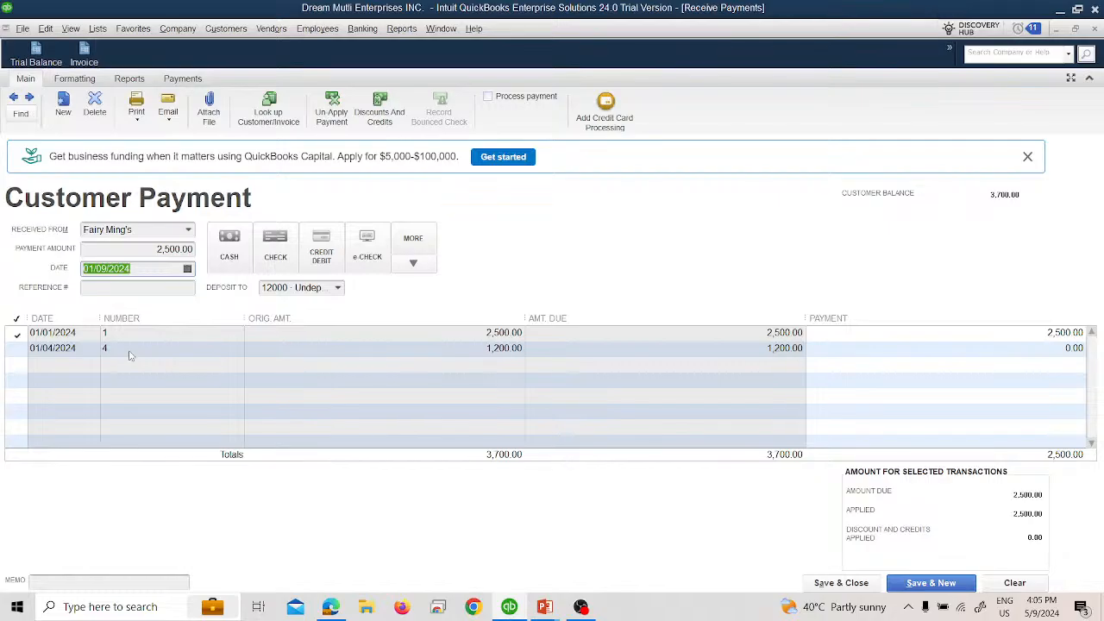
Step: Check the date on the PowerPoint slide again and set the payment date in QuickBooks to 01/08/2024
{"action": "key", "text": "alt+Tab"}
{"action": "key", "text": "alt+Tab"}
{"action": "left_click", "coordinate": [188, 270]}
{"action": "left_click", "coordinate": [113, 351]}
Step: Deposit the payment to the 15000 · Citi Bank Las Vegas account, and save and close the form
{"action": "left_click", "coordinate": [340, 289]}
{"action": "left_click", "coordinate": [328, 343]}
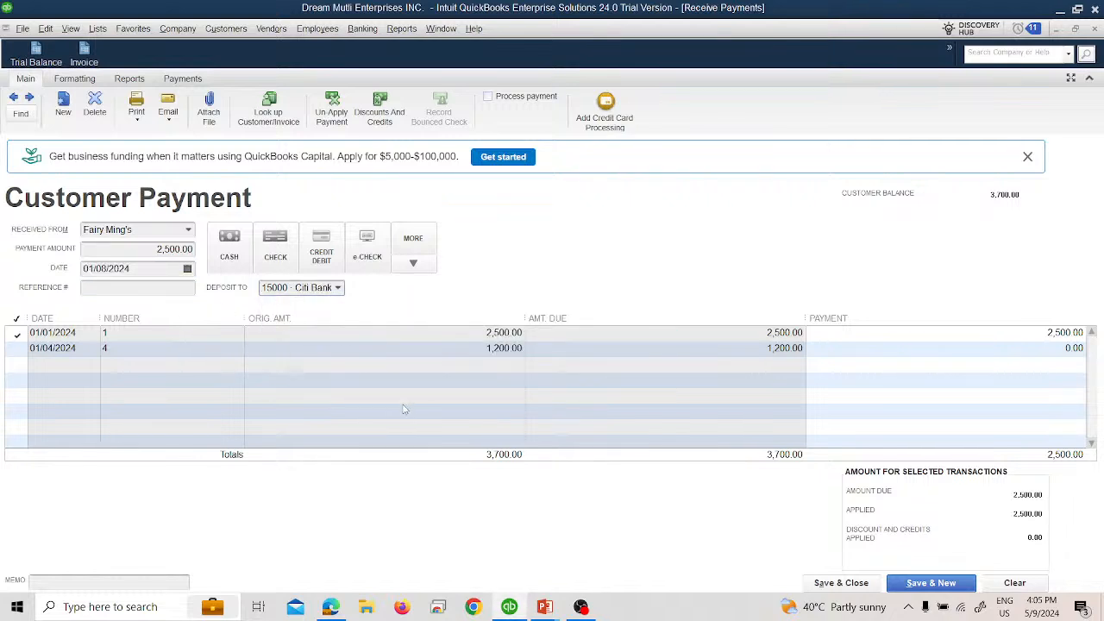
{"action": "left_click", "coordinate": [839, 584]}
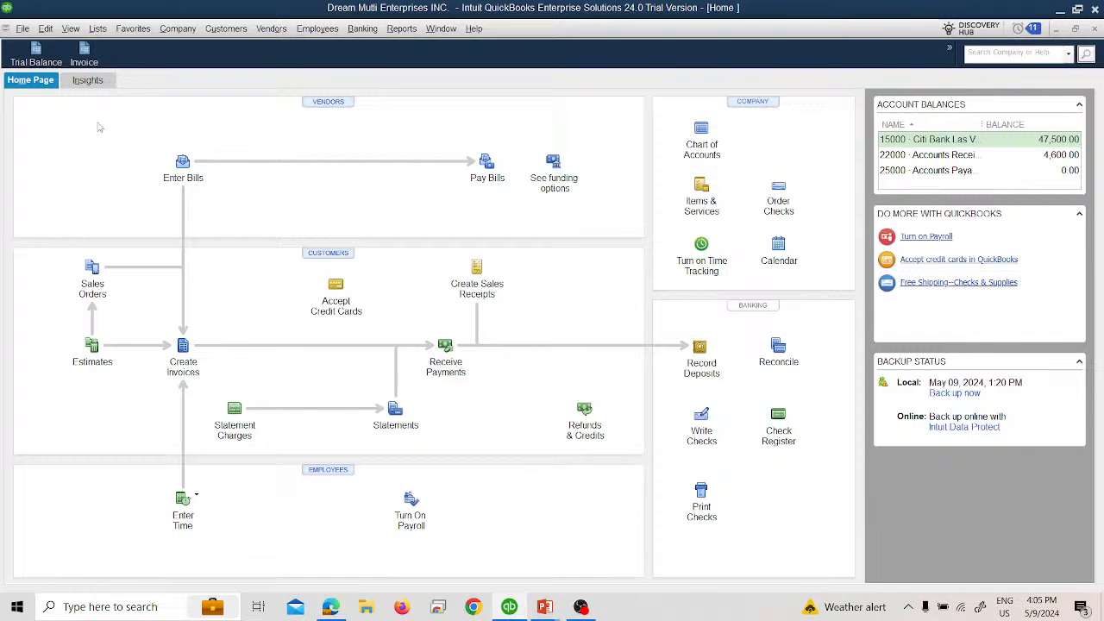
Step: Open the Trial Balance report and examine the transactions behind the Accounts Receivable balance
{"action": "left_click", "coordinate": [37, 53]}
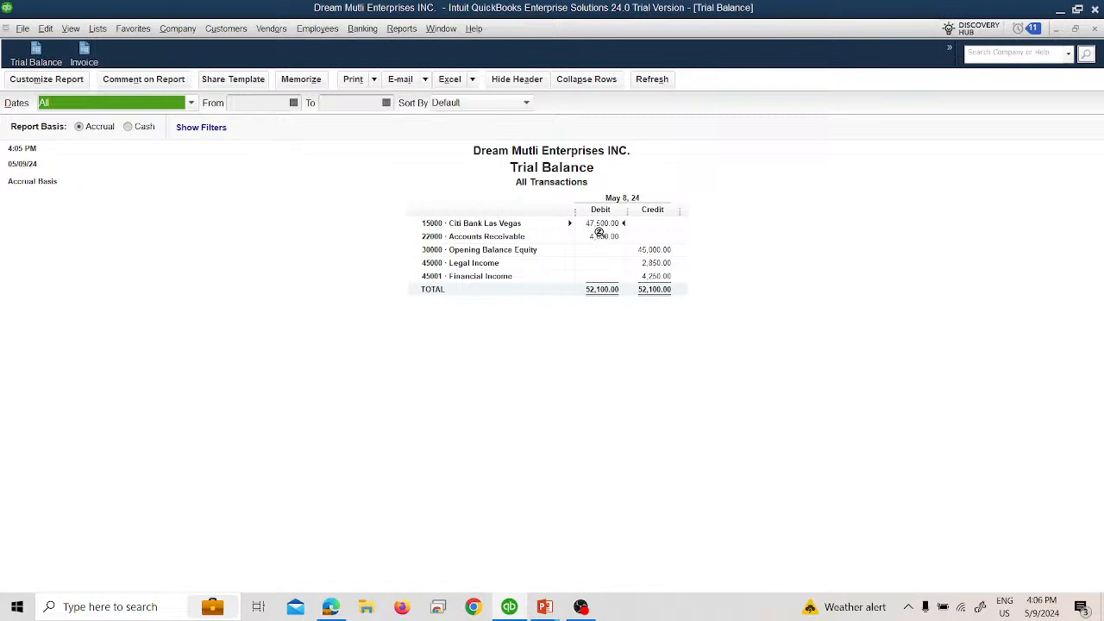
{"action": "double_click", "coordinate": [601, 236]}
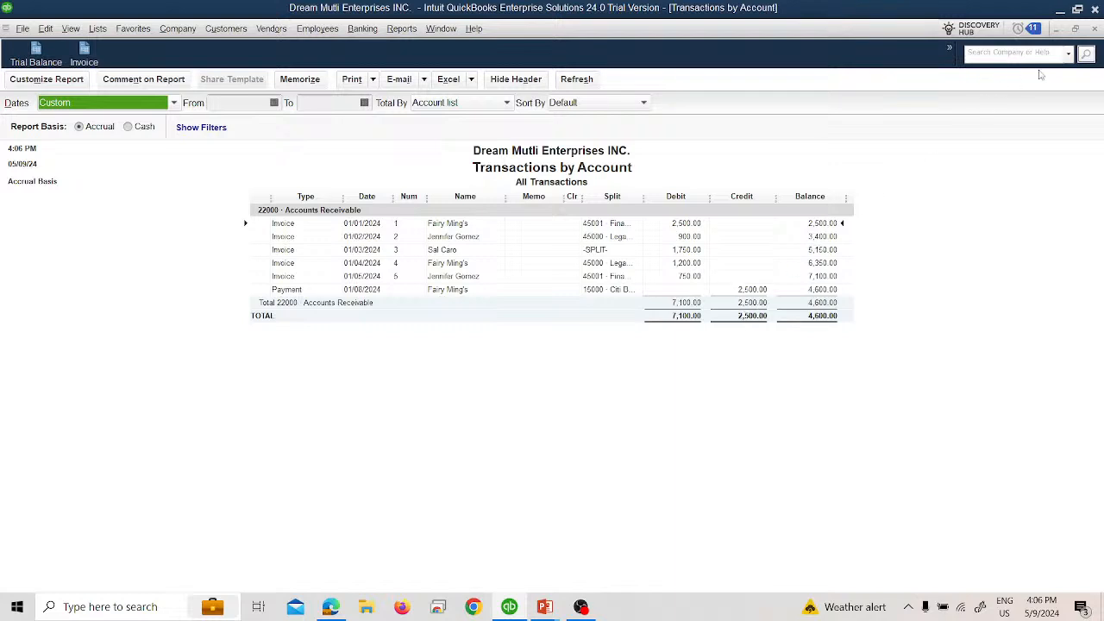
{"action": "left_click", "coordinate": [1095, 29]}
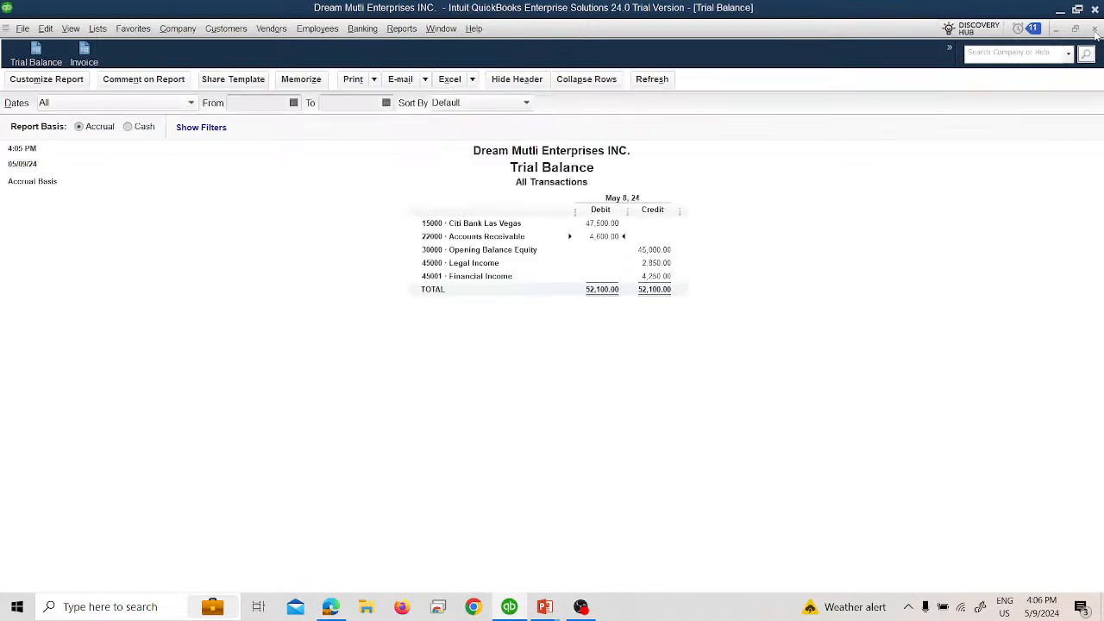
Step: Examine the transactions behind the Citi Bank Las Vegas balance with the date range set to All, and close both reports
{"action": "double_click", "coordinate": [602, 222]}
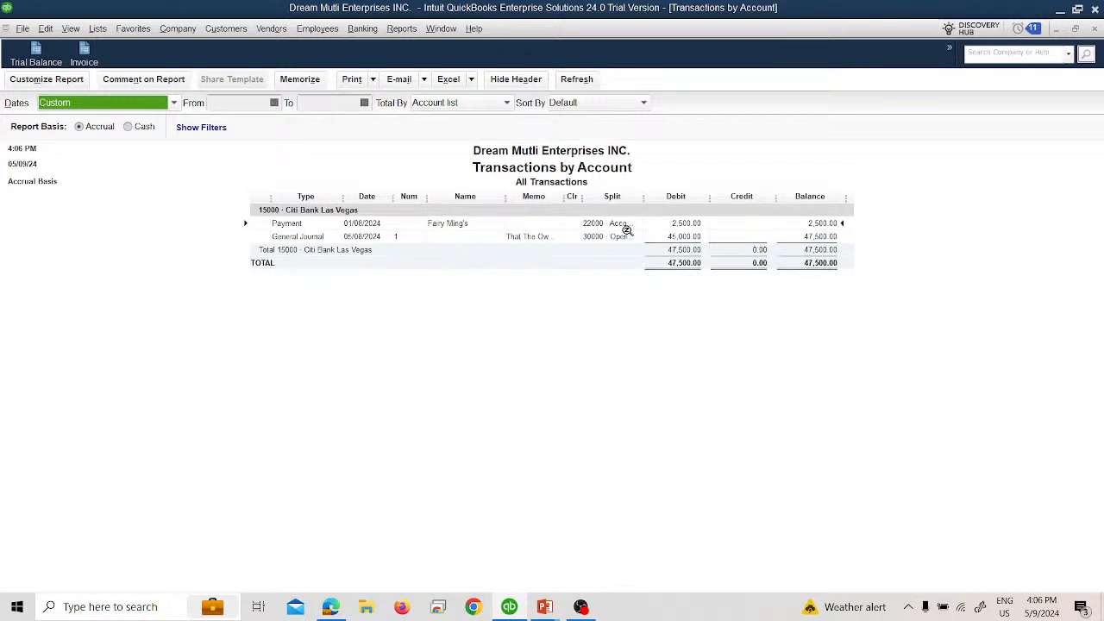
{"action": "left_click", "coordinate": [136, 107]}
{"action": "scroll", "coordinate": [104, 125], "scroll_direction": "up", "scroll_amount": 1}
{"action": "left_click", "coordinate": [103, 121]}
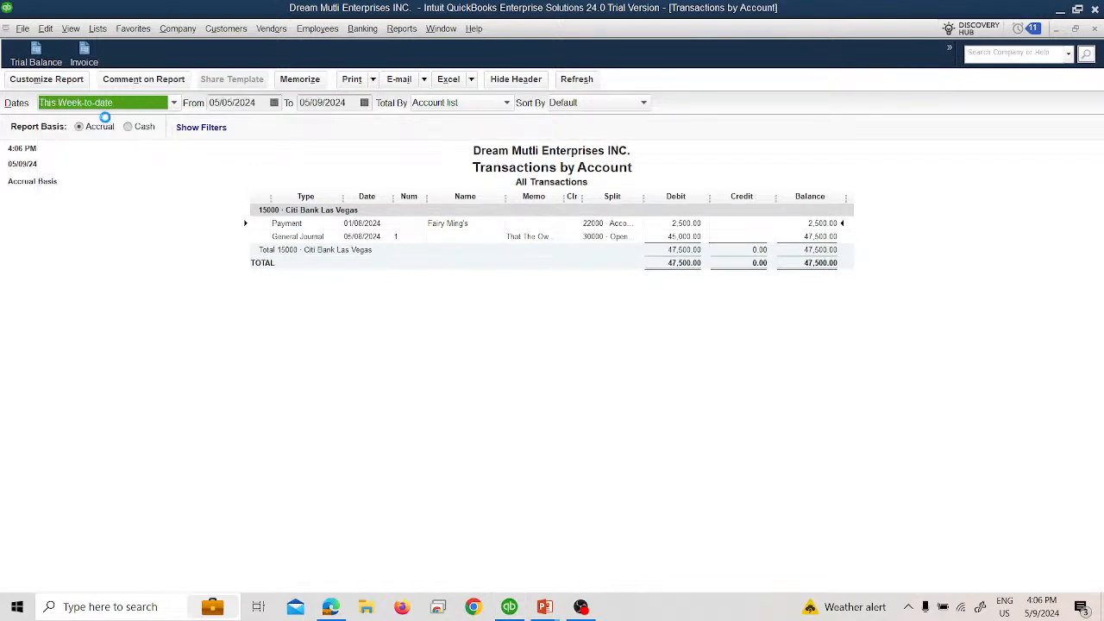
{"action": "left_click", "coordinate": [148, 110]}
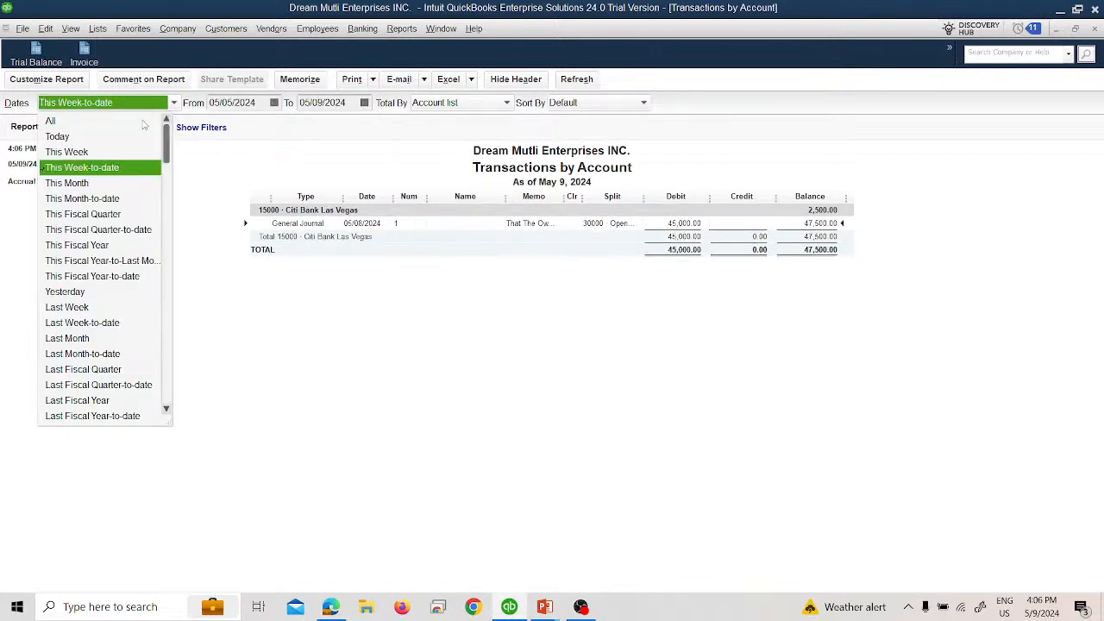
{"action": "left_click", "coordinate": [114, 122]}
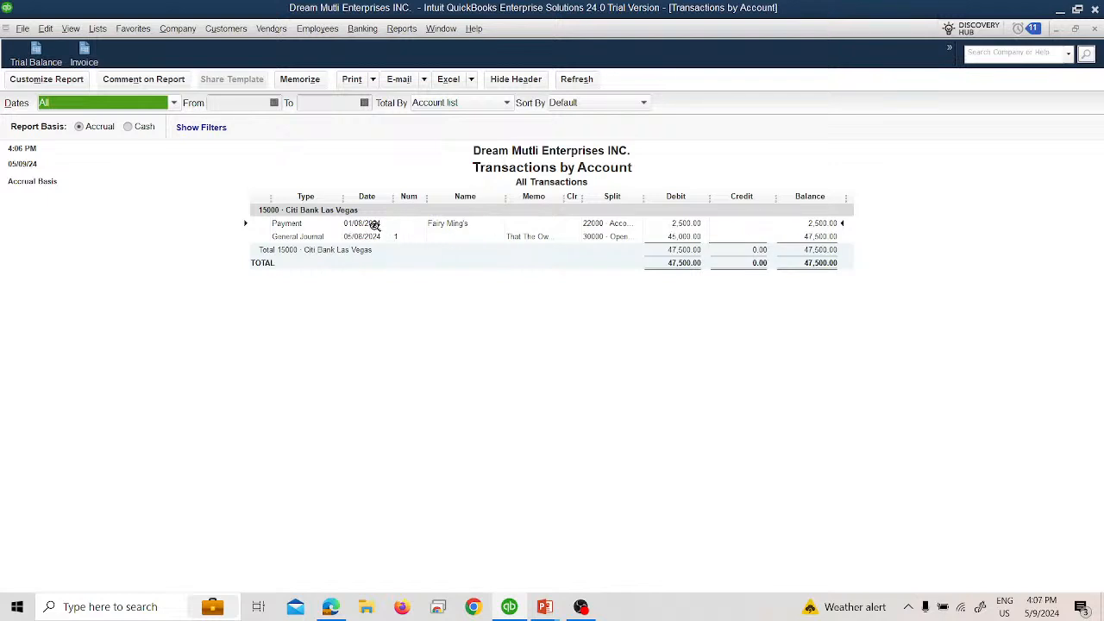
{"action": "left_click", "coordinate": [1094, 28]}
{"action": "left_click", "coordinate": [572, 287]}
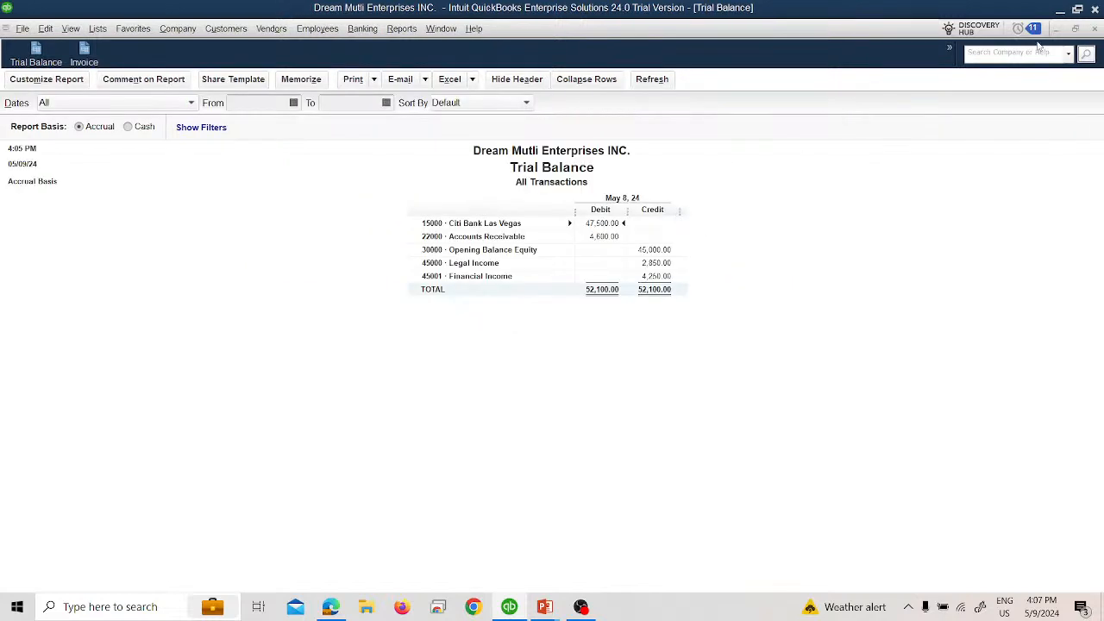
{"action": "left_click", "coordinate": [1095, 30]}
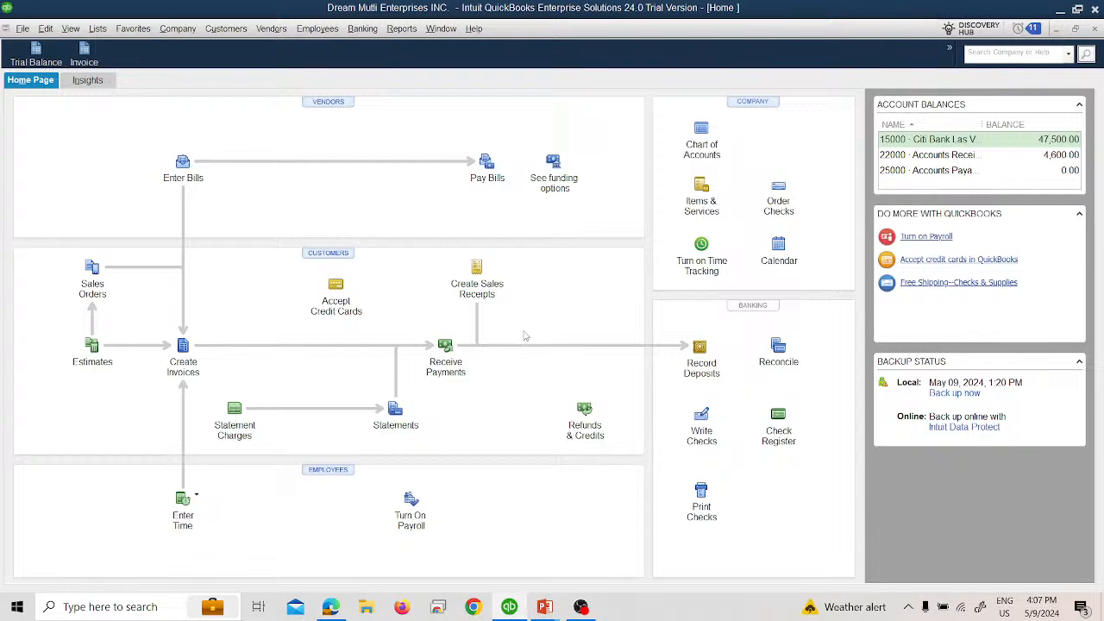
Step: Read the next payment task on the following PowerPoint slide and open a new Receive Payments form in QuickBooks
{"action": "key", "text": "alt+Tab"}
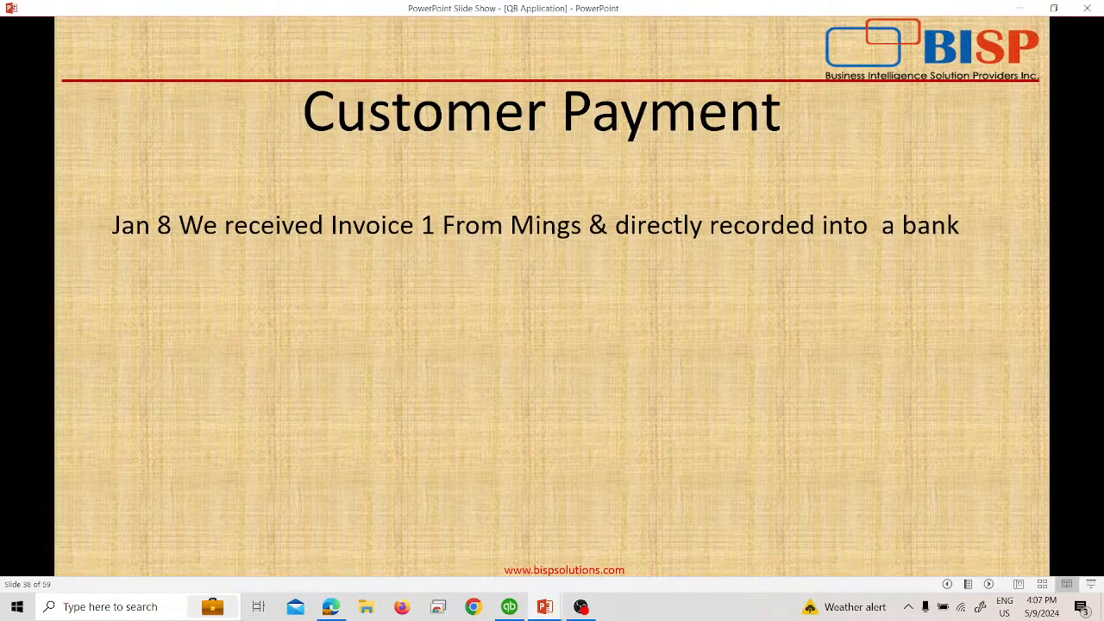
{"action": "key", "text": "Right"}
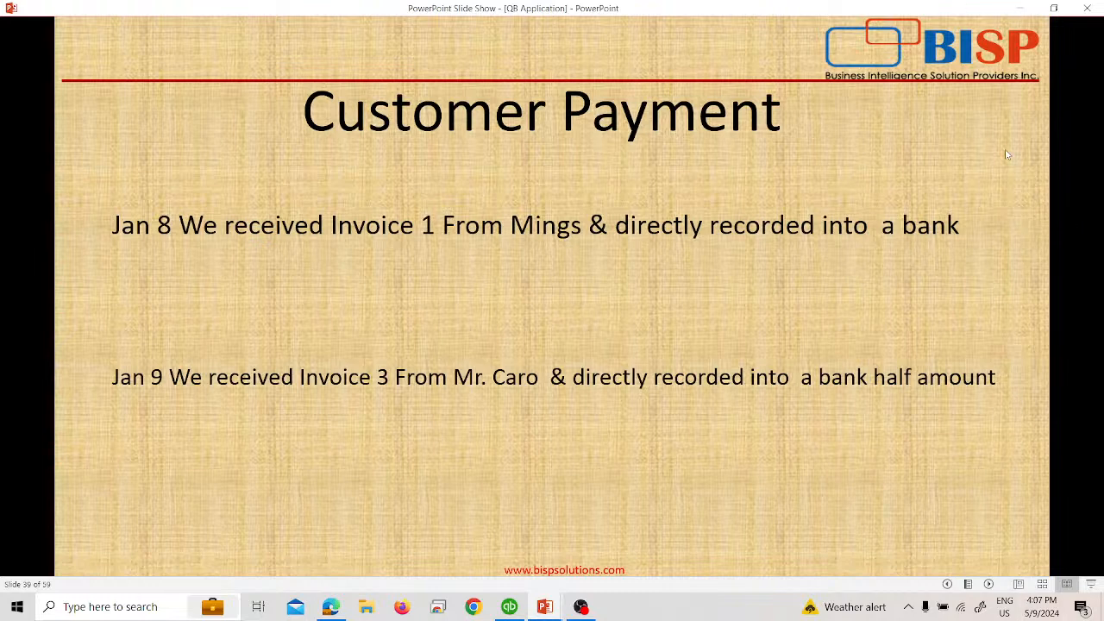
{"action": "key", "text": "alt+Tab"}
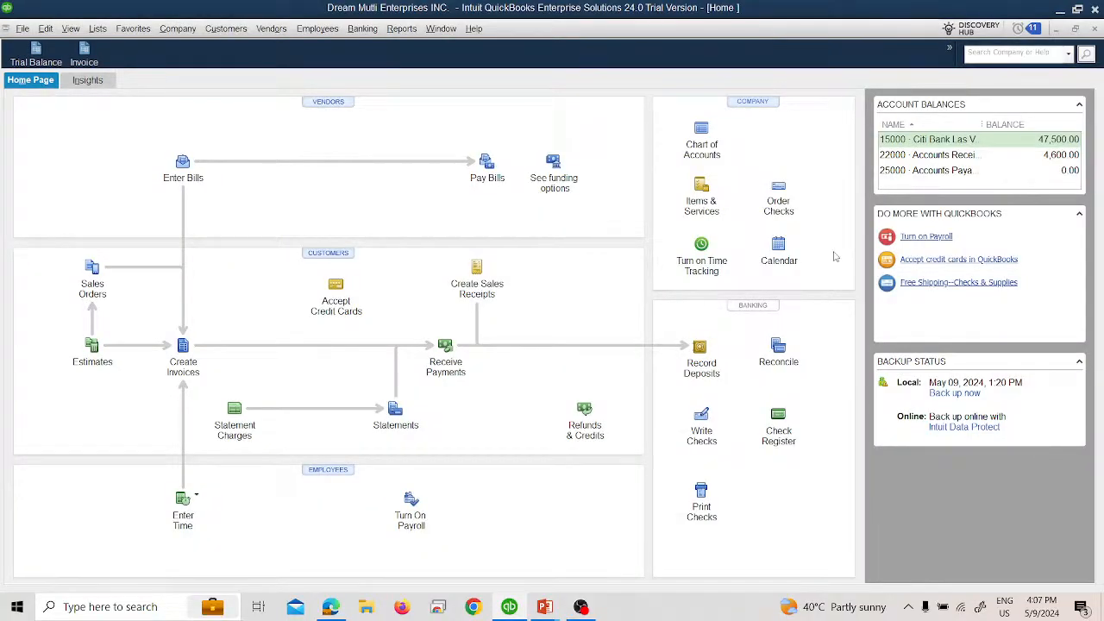
{"action": "left_click", "coordinate": [212, 33]}
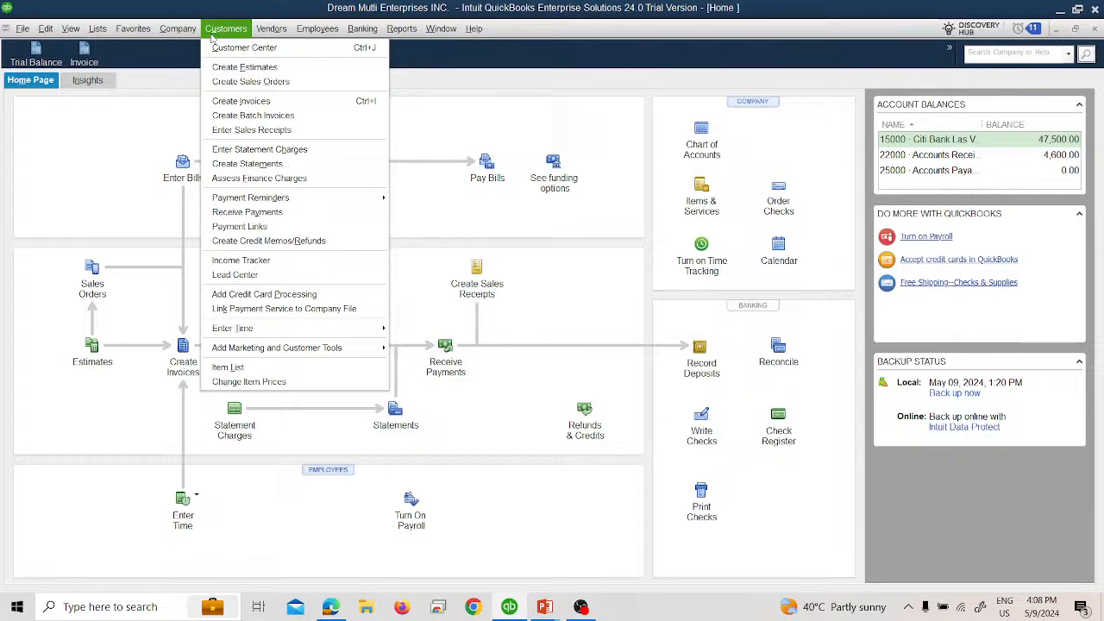
{"action": "left_click", "coordinate": [246, 213]}
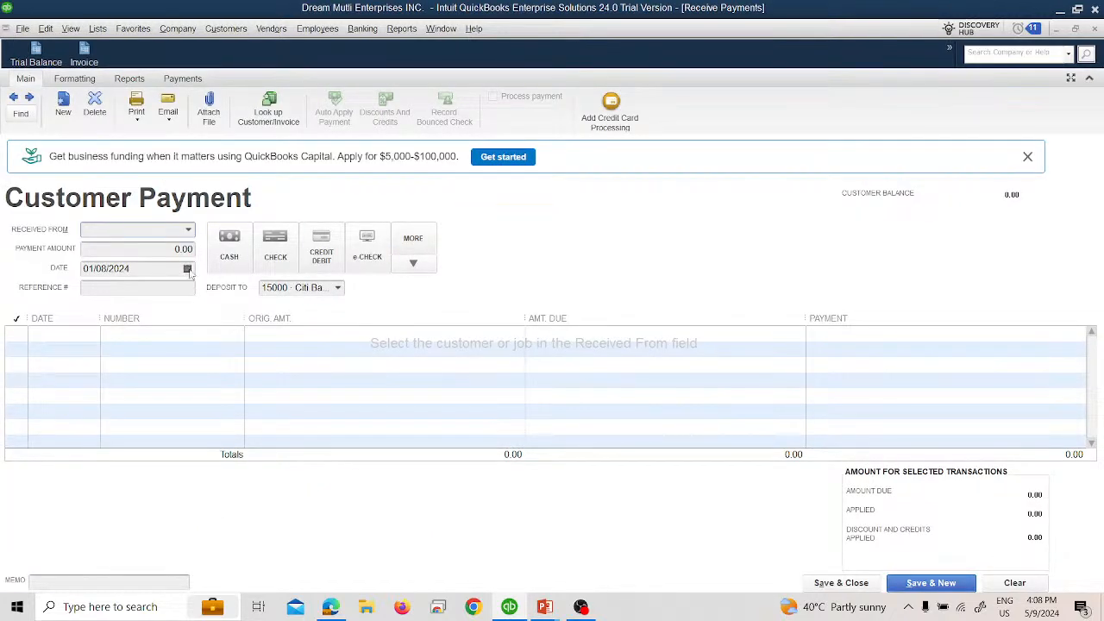
Step: Date the customer payment 01/09/2024 and choose the customer who owes invoice number 3 as the payer
{"action": "left_click", "coordinate": [188, 269]}
{"action": "left_click", "coordinate": [134, 353]}
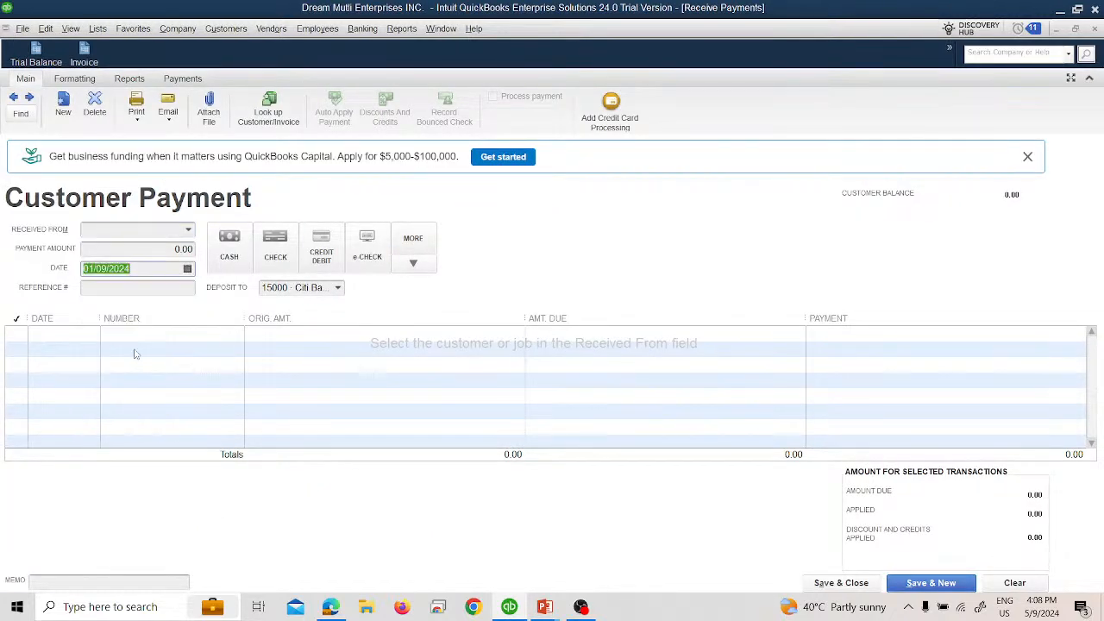
{"action": "left_click", "coordinate": [189, 231]}
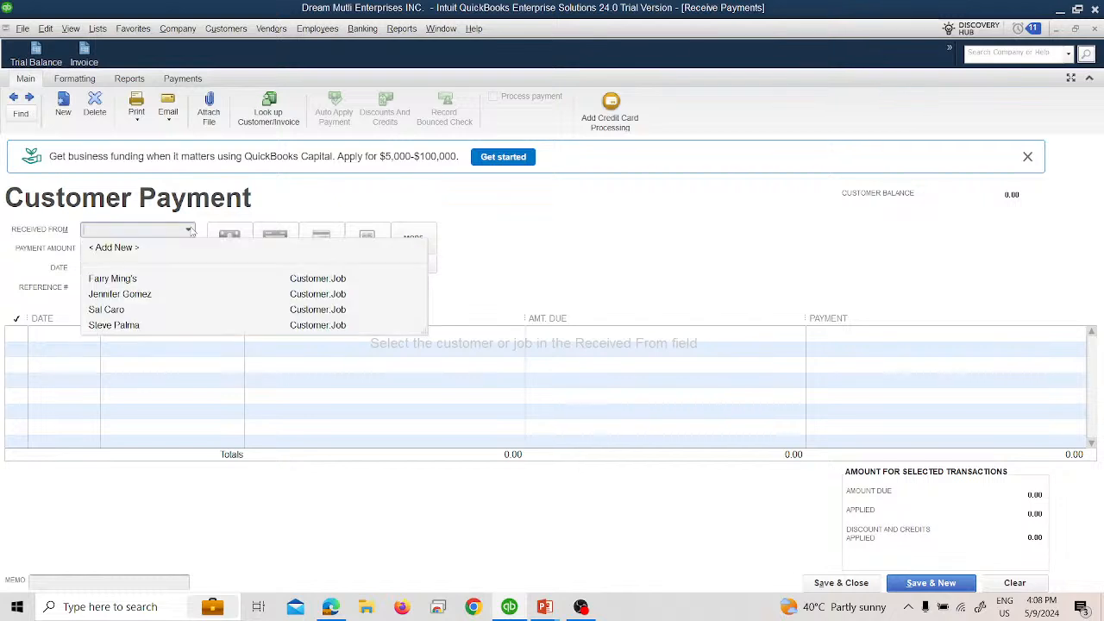
{"action": "left_click", "coordinate": [171, 310]}
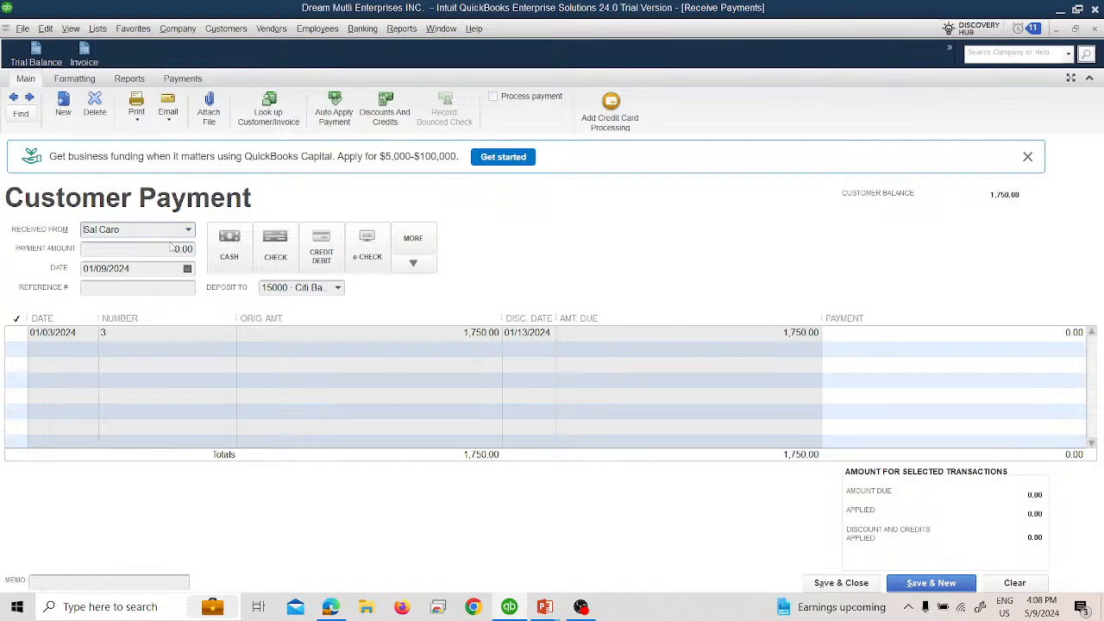
Step: Enter a partial payment of 875.00 against the customer's open invoice, and save and close the form
{"action": "left_click", "coordinate": [176, 249]}
{"action": "type", "text": "875"}
{"action": "key", "text": "Tab"}
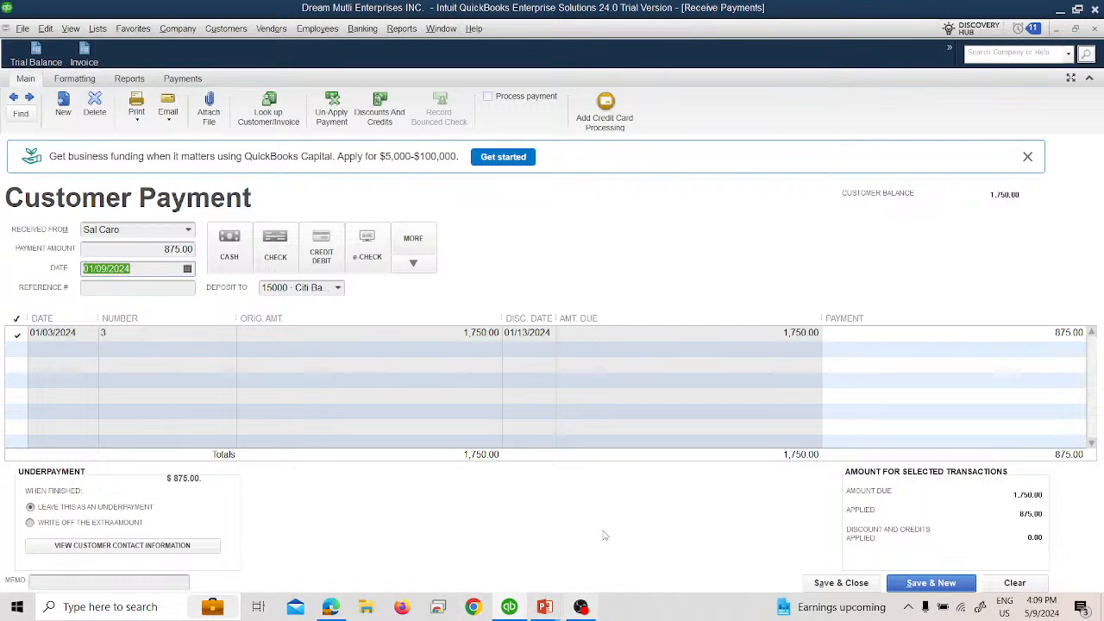
{"action": "left_click", "coordinate": [820, 586]}
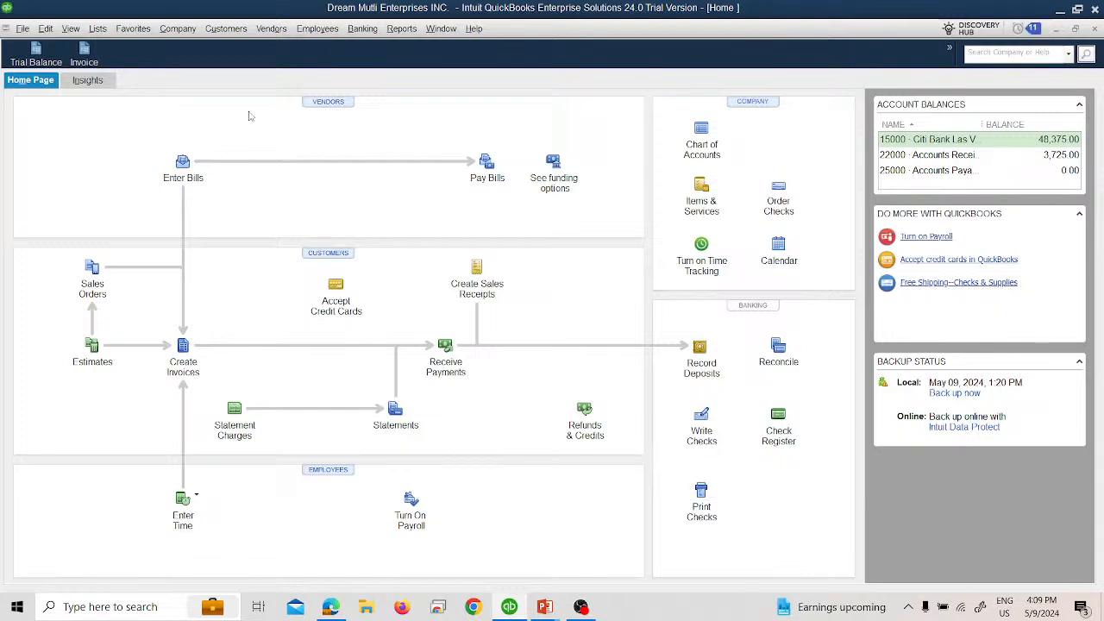
Step: Open the Trial Balance report and examine the transactions behind the Accounts Receivable and Citi Bank Las Vegas balances, closing each detail report
{"action": "left_click", "coordinate": [53, 64]}
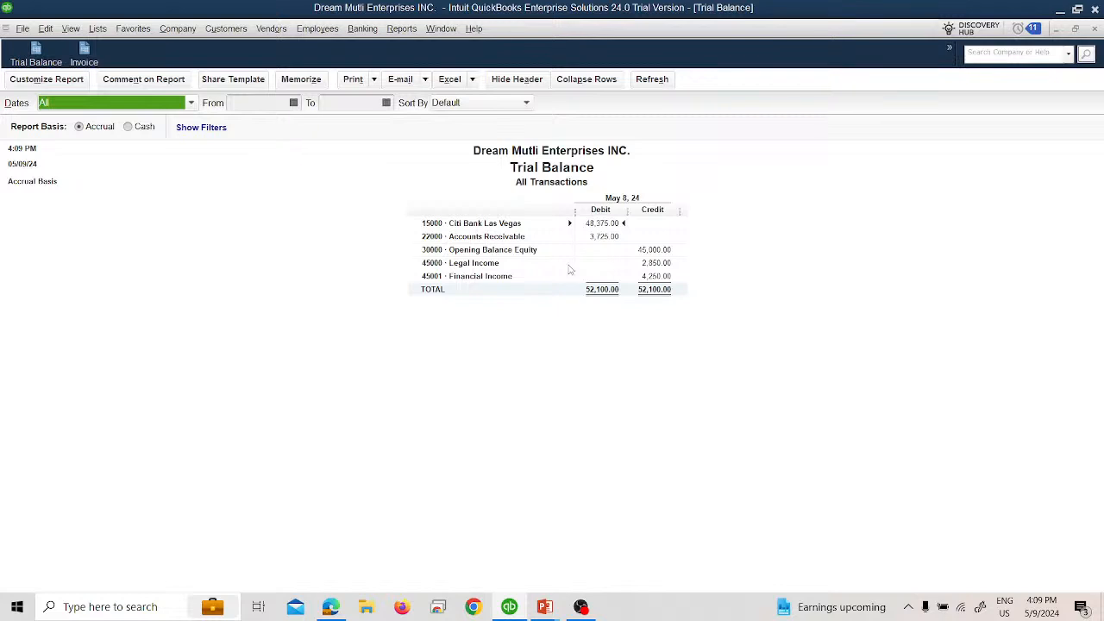
{"action": "double_click", "coordinate": [608, 237]}
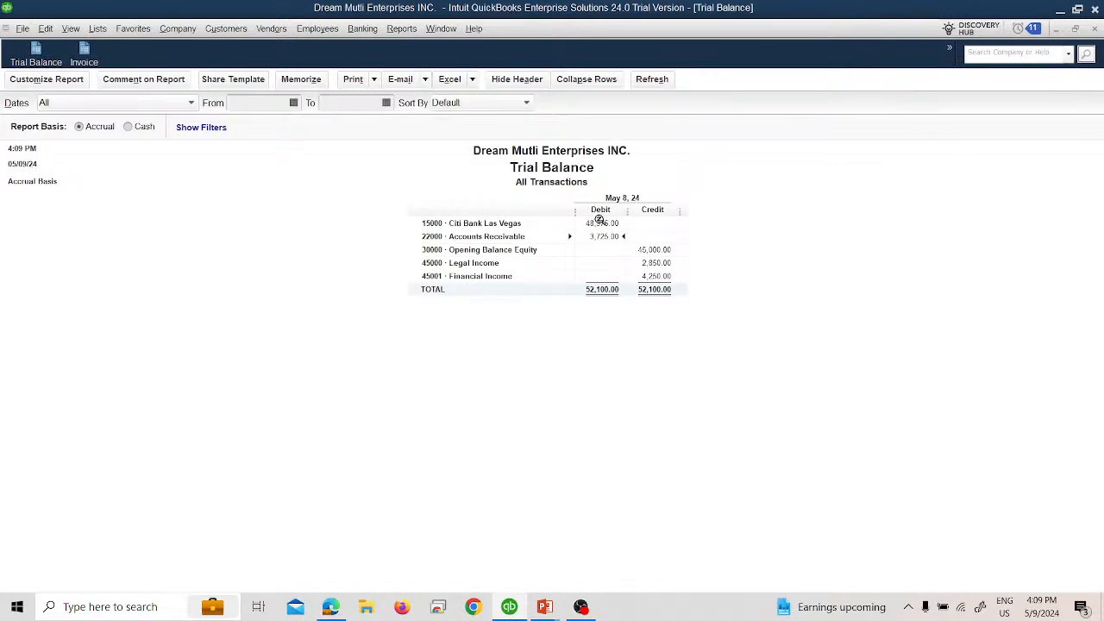
{"action": "double_click", "coordinate": [602, 223]}
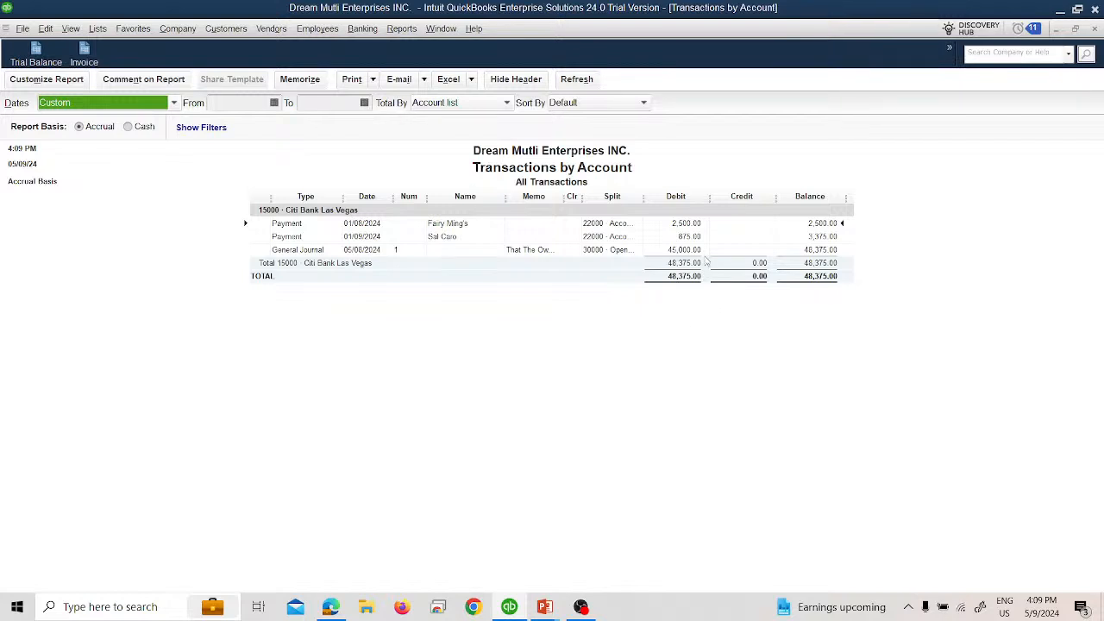
{"action": "left_click", "coordinate": [1095, 29]}
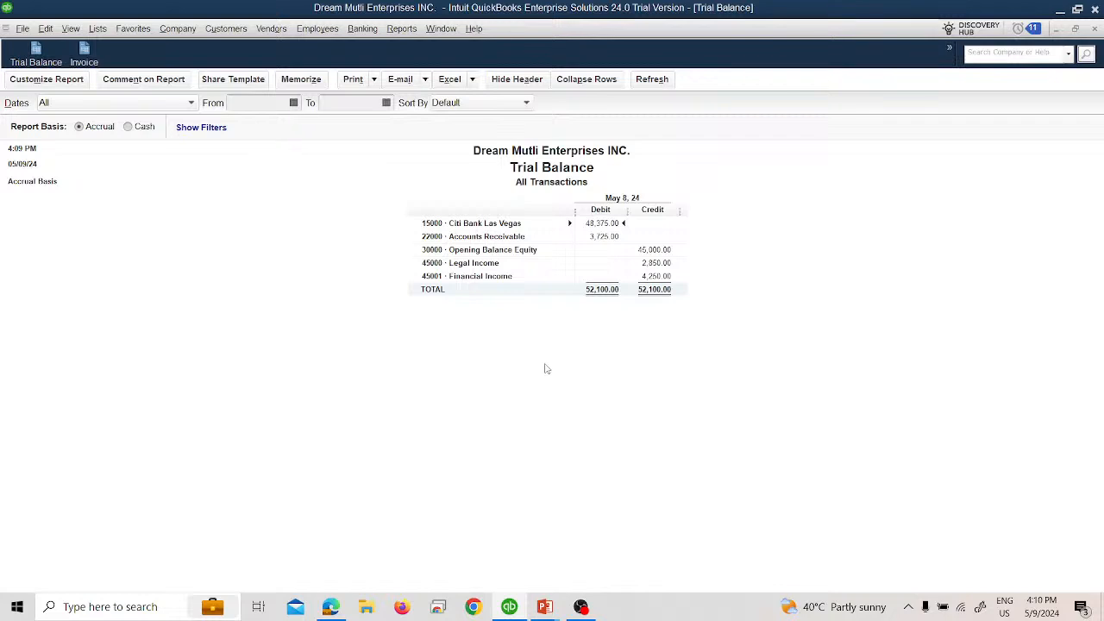
Step: Switch to the PowerPoint slide show and advance to the Sales Receipt slide
{"action": "key", "text": "alt+Tab"}
{"action": "key", "text": "Right"}
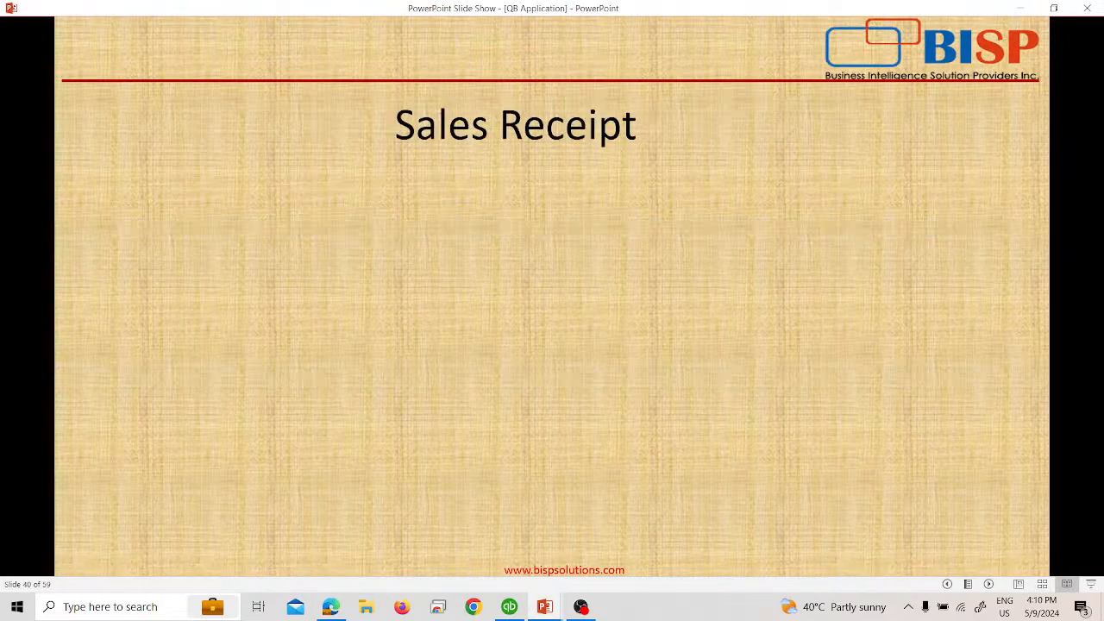
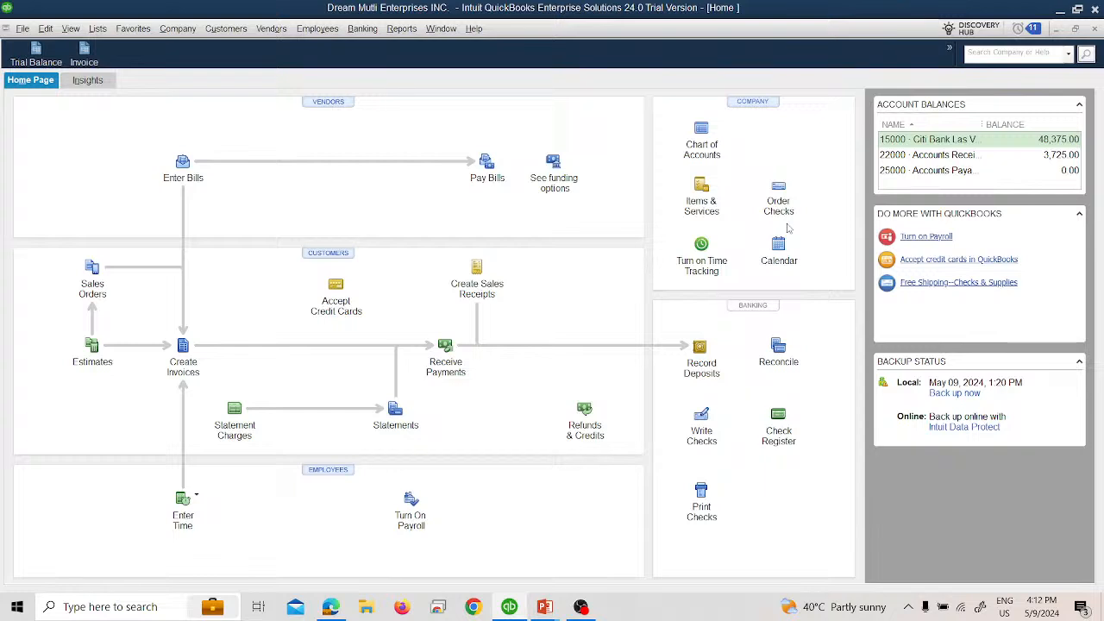
Step: Open the Trial Balance report to review the account balances, and close it
{"action": "left_click", "coordinate": [39, 49]}
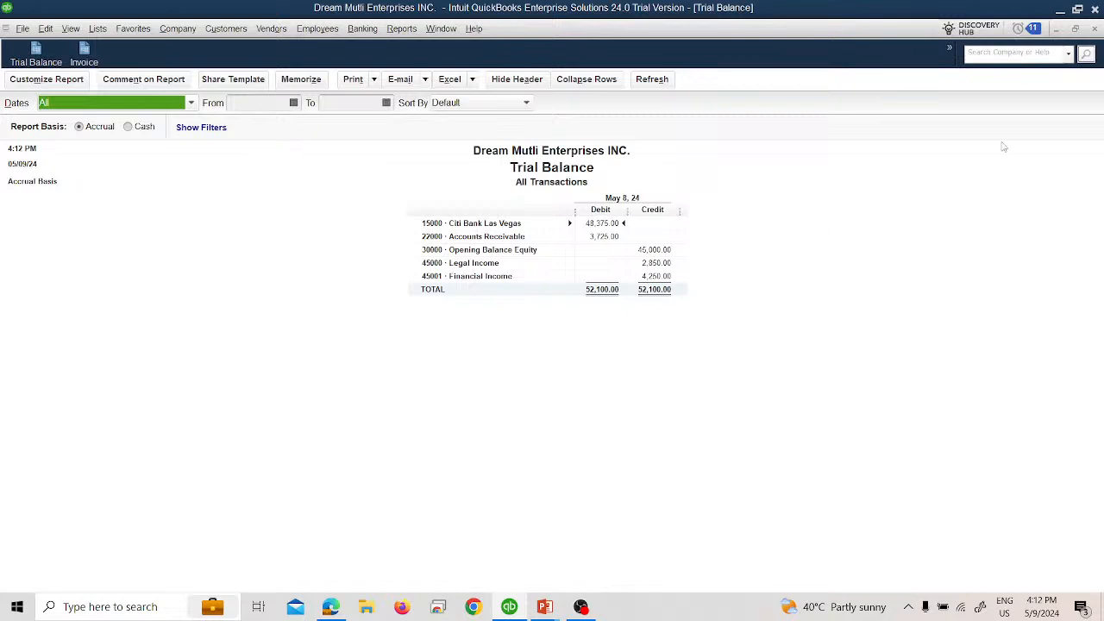
{"action": "left_click", "coordinate": [1094, 29]}
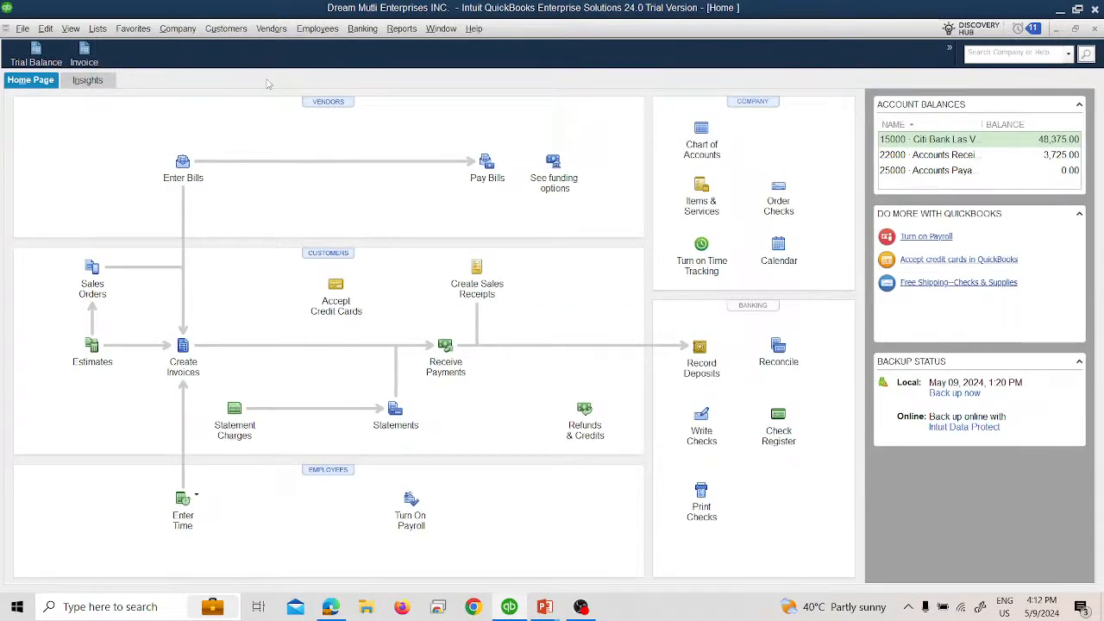
Step: Start a sales receipt for the customer named on the Sales Receipt slide and set its deposit account to 15000 - Citi Bank Las Vegas
{"action": "left_click", "coordinate": [228, 33]}
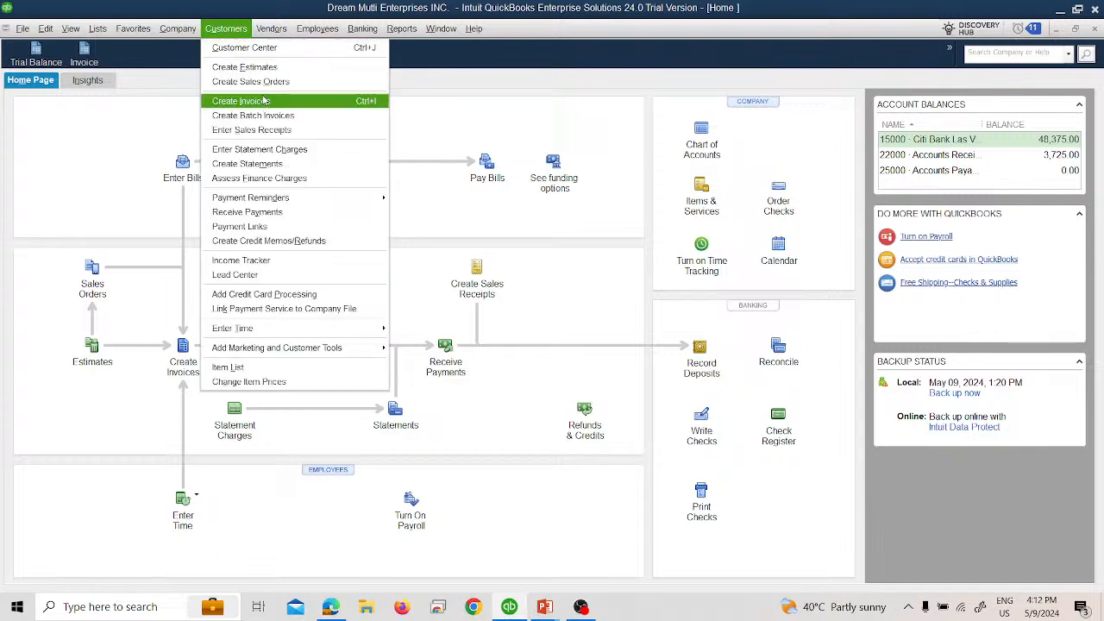
{"action": "left_click", "coordinate": [280, 129]}
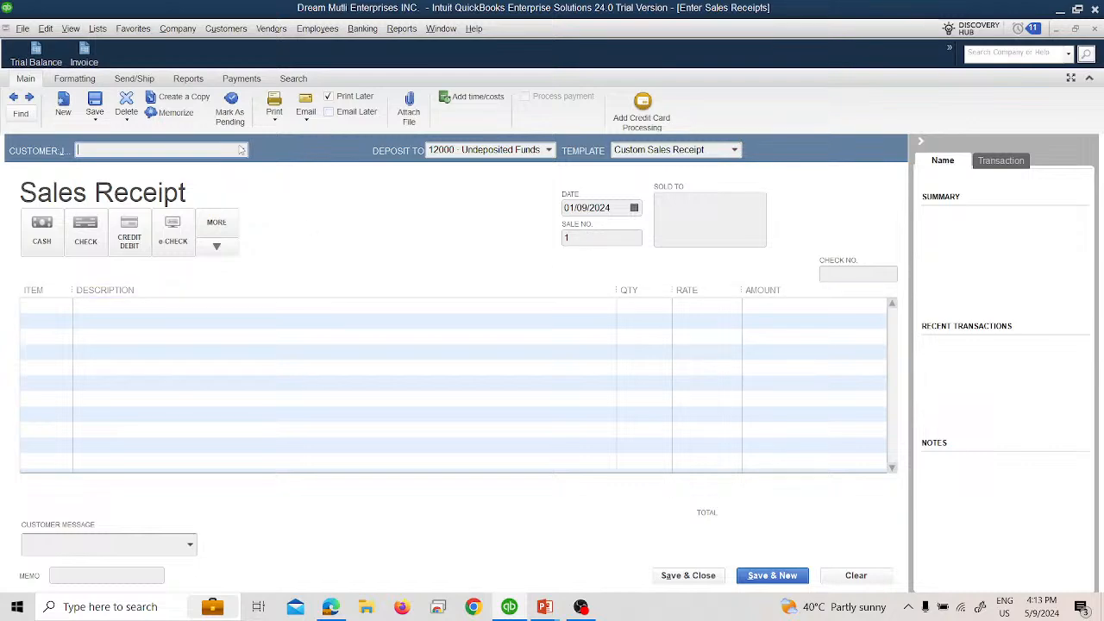
{"action": "key", "text": "alt+Tab"}
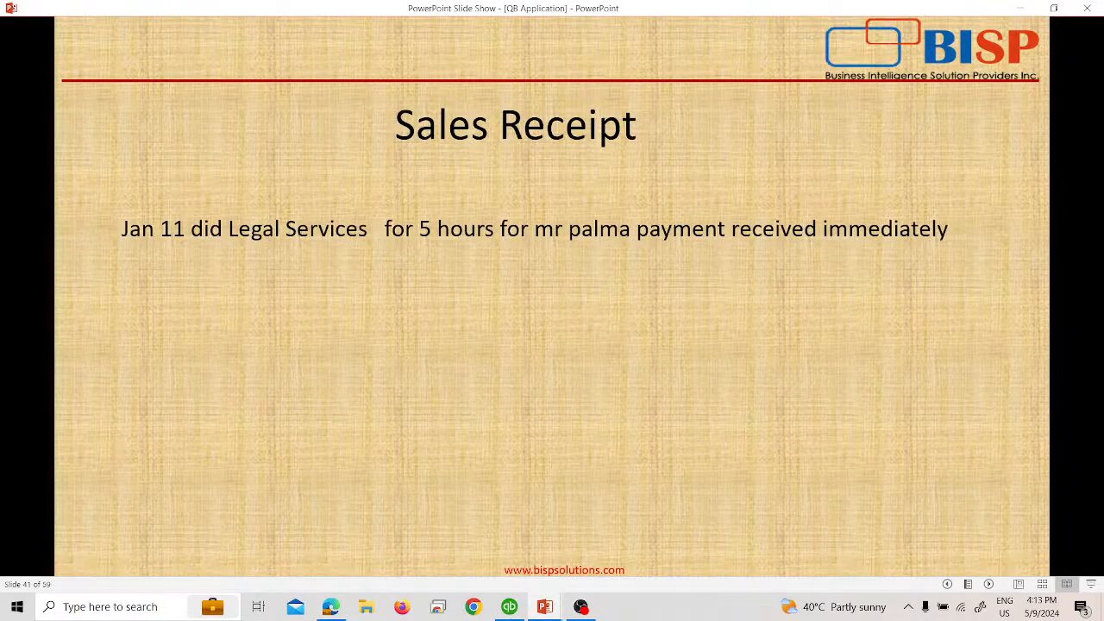
{"action": "key", "text": "alt+Tab"}
{"action": "left_click", "coordinate": [241, 150]}
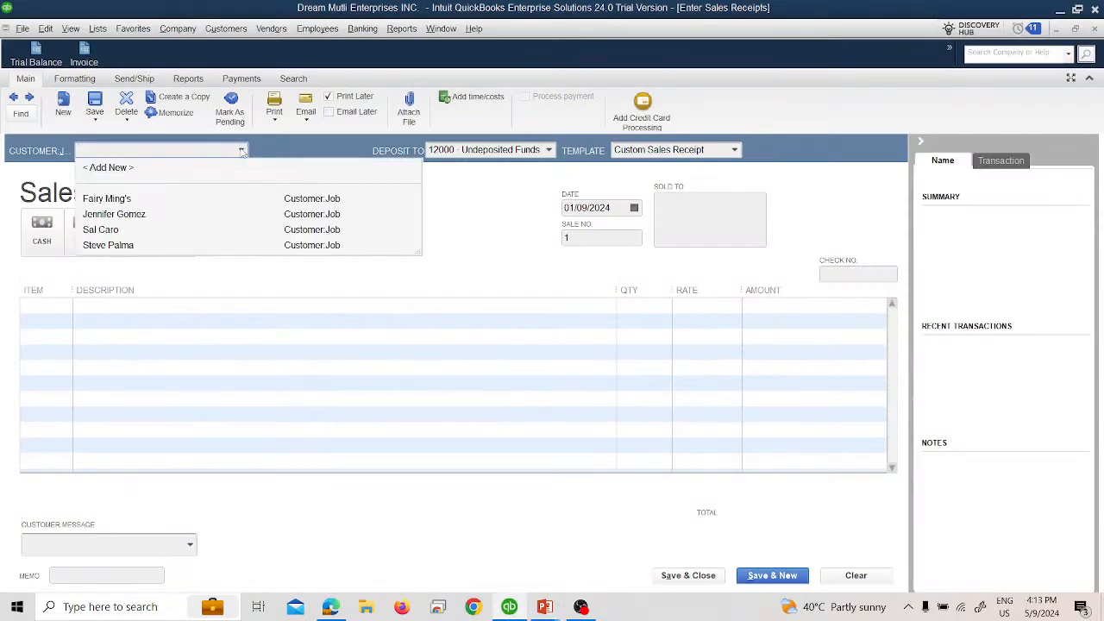
{"action": "left_click", "coordinate": [204, 245]}
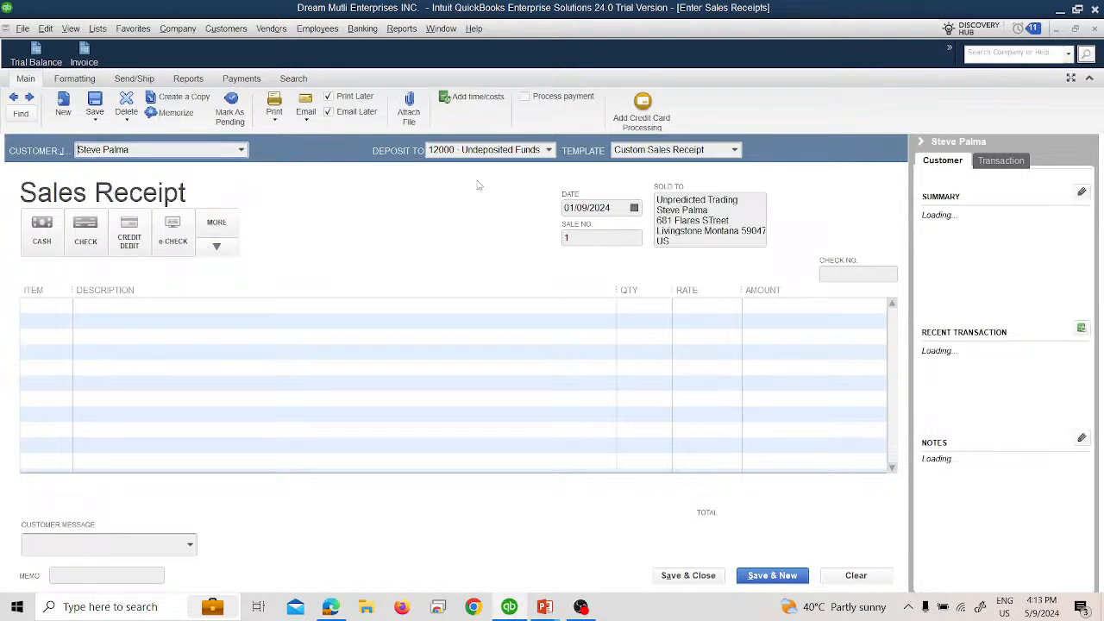
{"action": "left_click", "coordinate": [549, 150]}
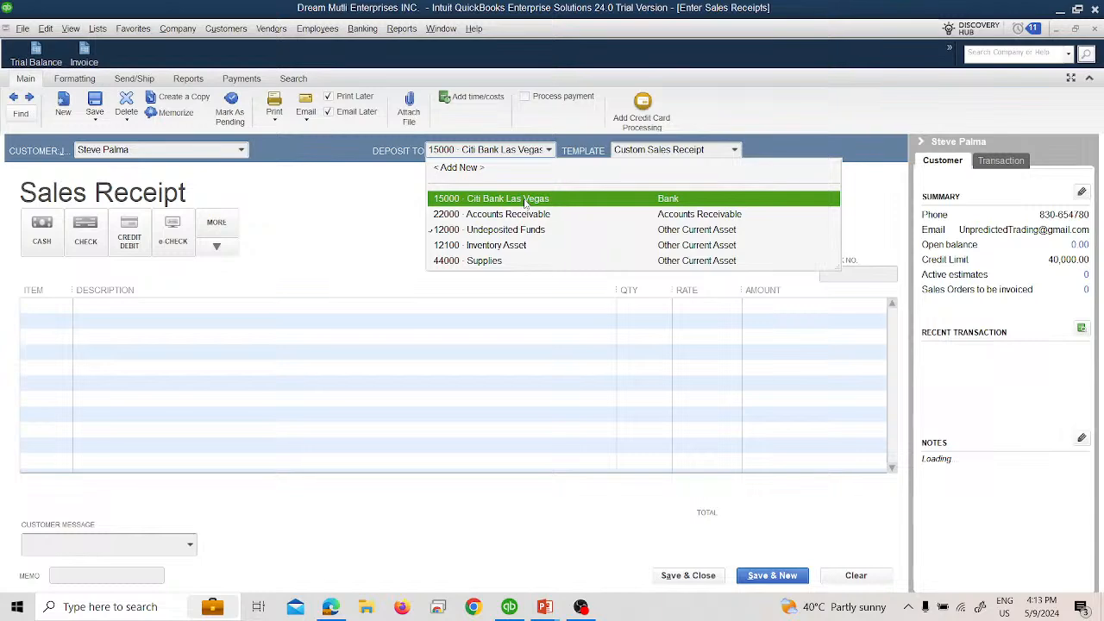
{"action": "left_click", "coordinate": [525, 200]}
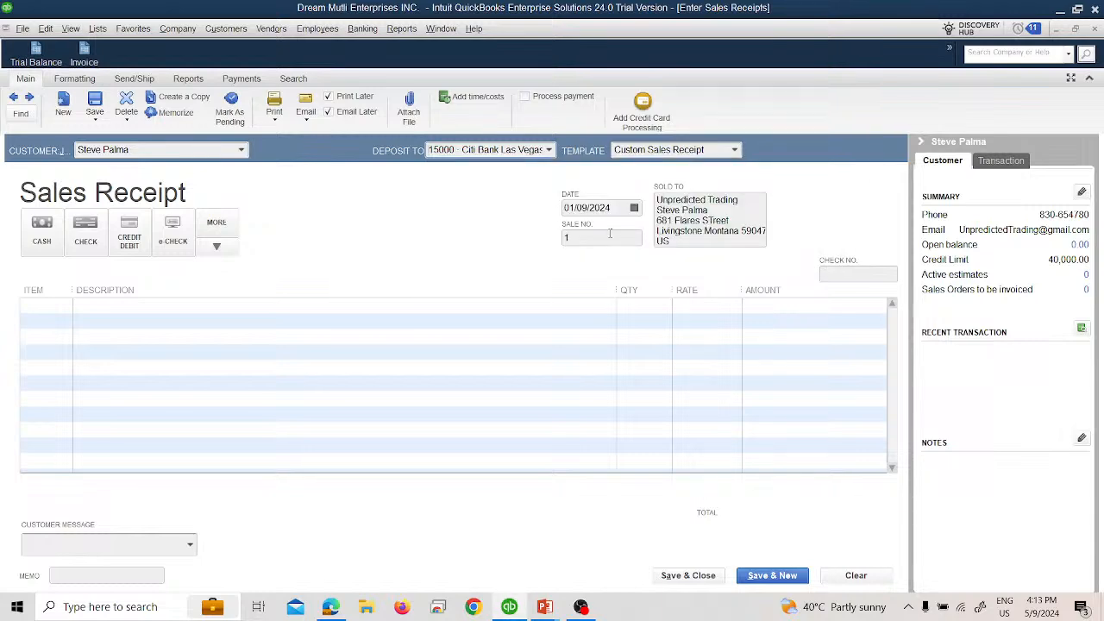
Step: Check the transaction date on the slide and date the sales receipt 01/11/2024
{"action": "key", "text": "alt+Tab"}
{"action": "key", "text": "alt+Tab"}
{"action": "left_click", "coordinate": [639, 209]}
{"action": "left_click", "coordinate": [635, 207]}
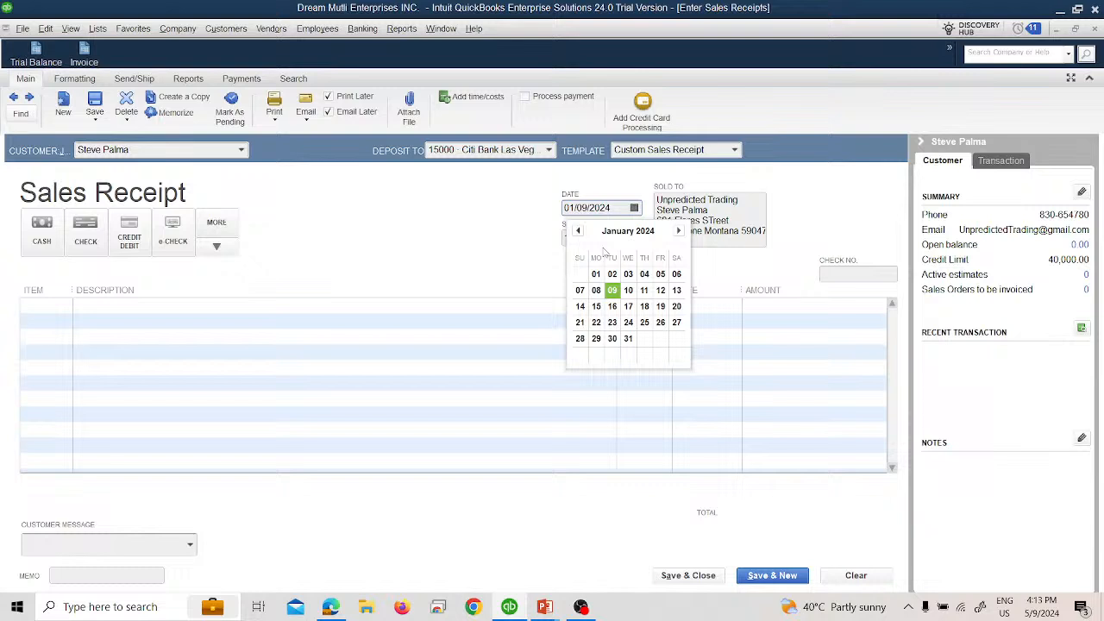
{"action": "left_click", "coordinate": [642, 290]}
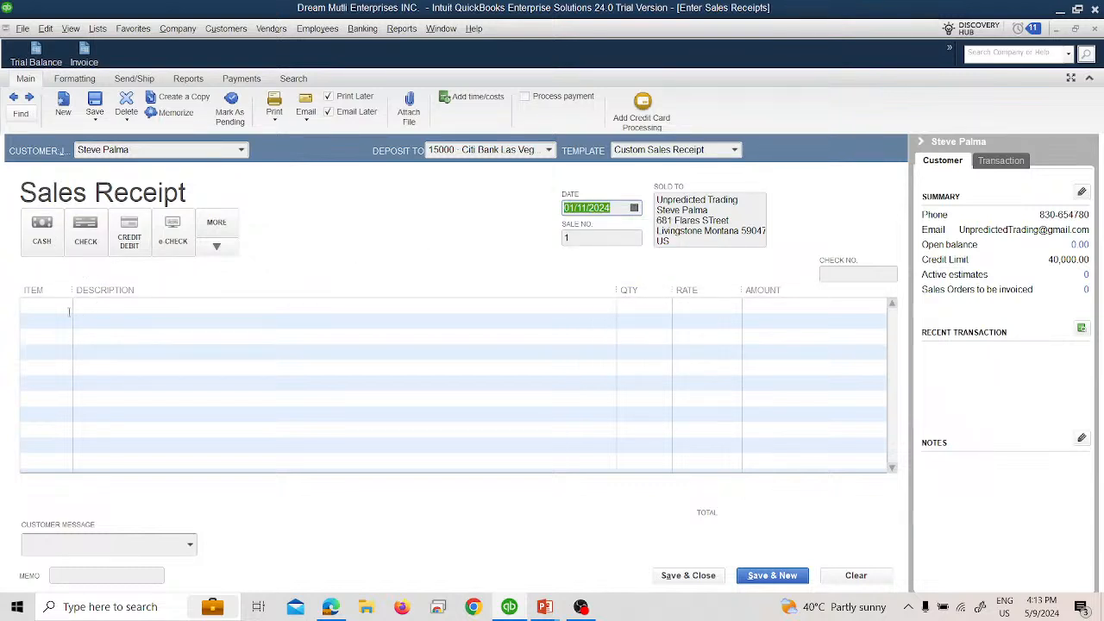
Step: Add the Legal Service item to the sales receipt with the slide's 5 hours as the quantity
{"action": "left_click", "coordinate": [64, 308]}
{"action": "key", "text": "alt+Tab"}
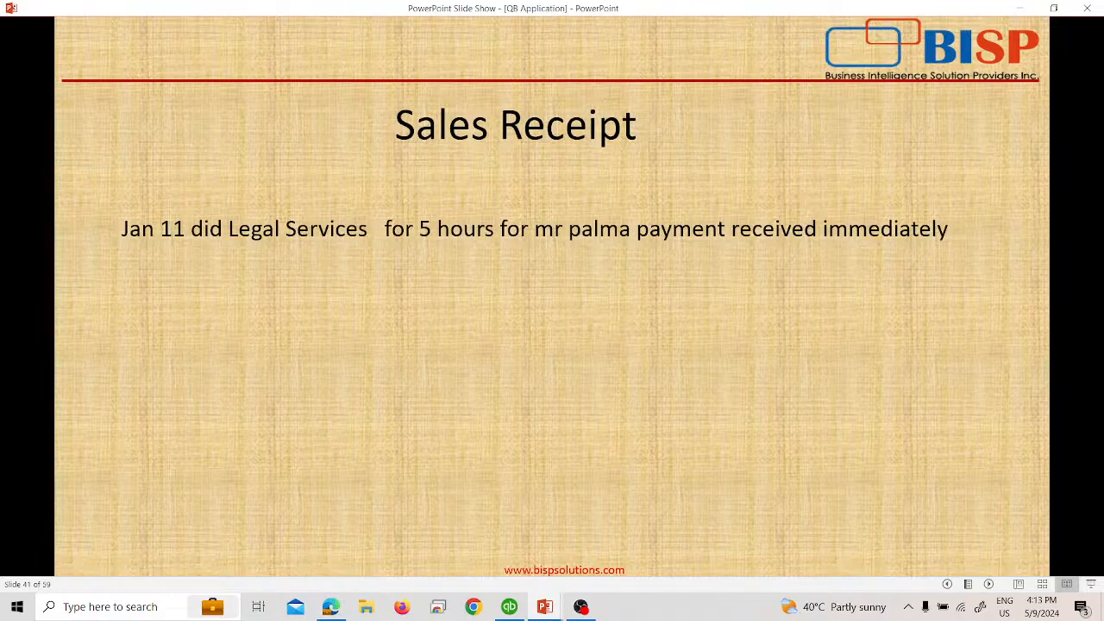
{"action": "key", "text": "alt+Tab"}
{"action": "left_click", "coordinate": [67, 307]}
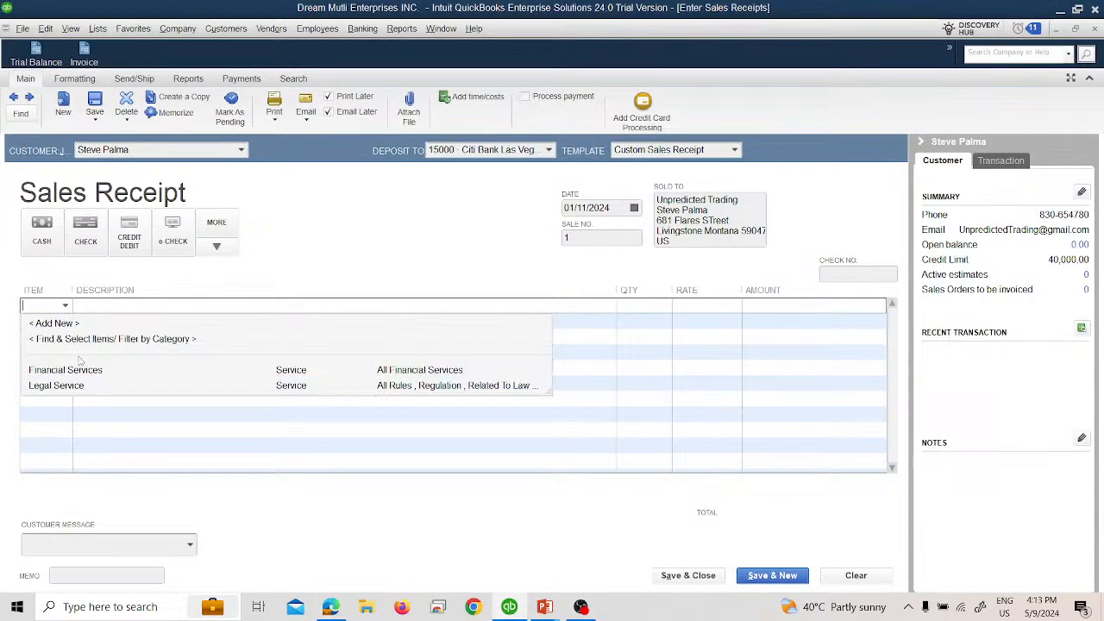
{"action": "left_click", "coordinate": [75, 386]}
{"action": "key", "text": "alt+Tab"}
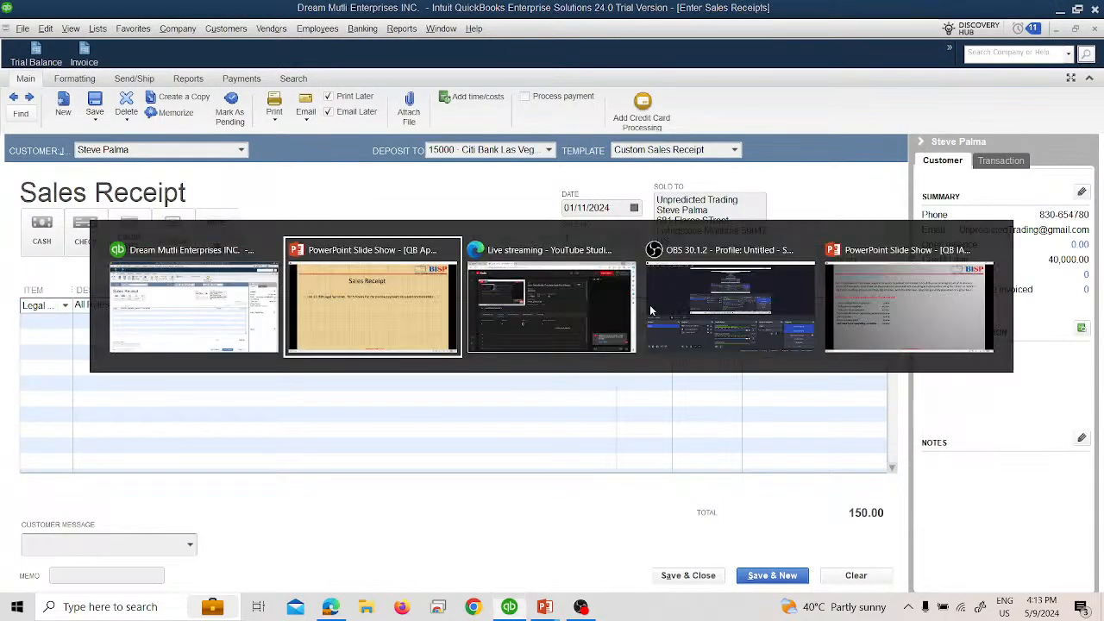
{"action": "key", "text": "alt+Tab"}
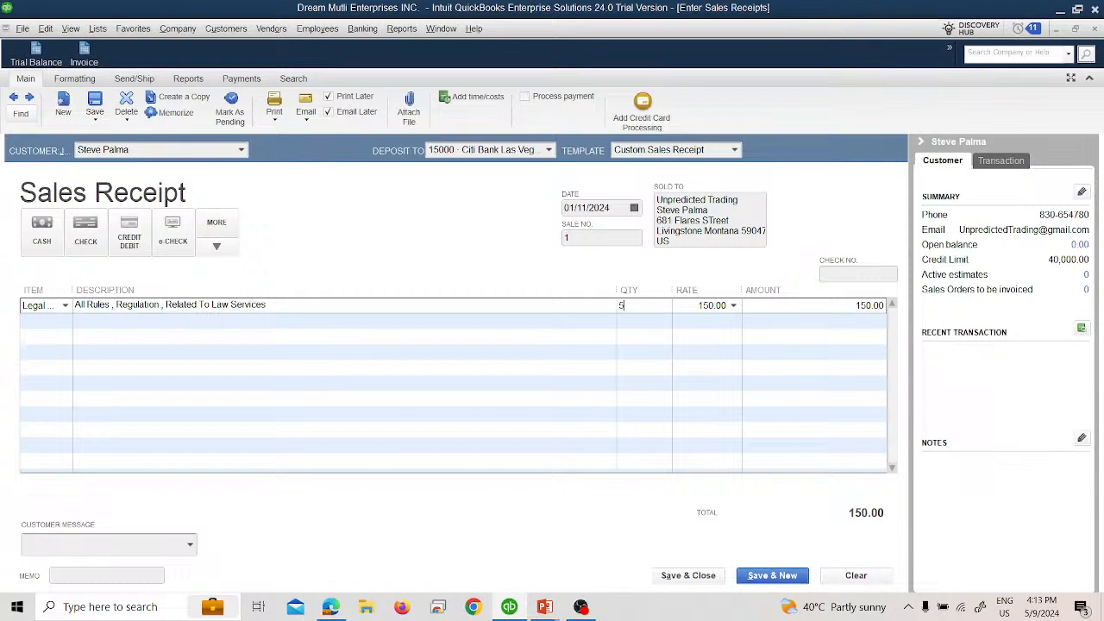
{"action": "key", "text": "Tab"}
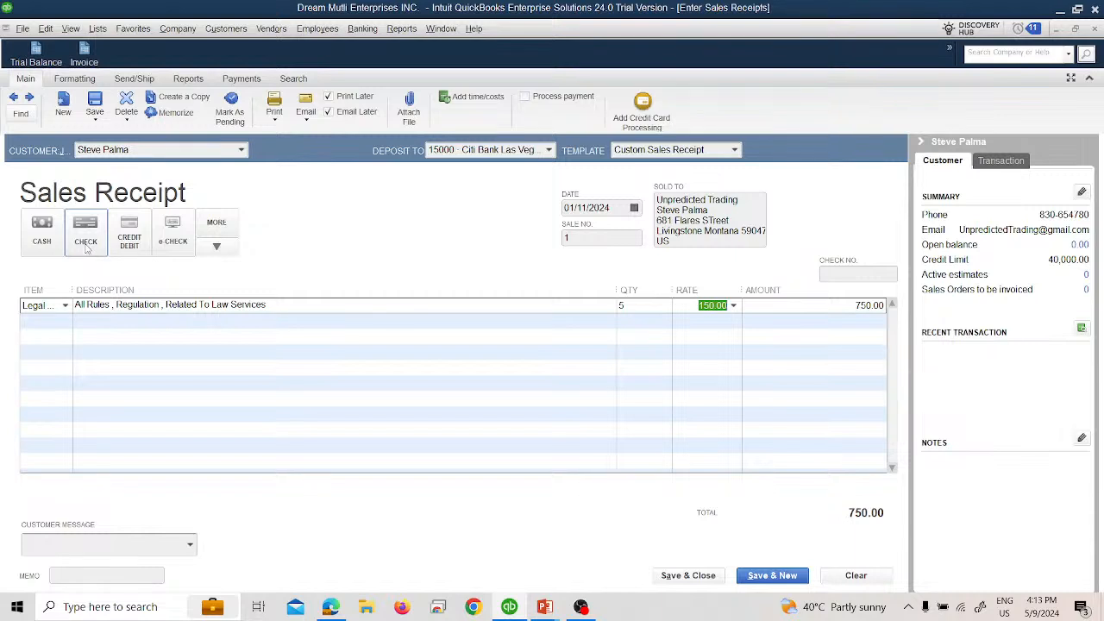
Step: Set the sales receipt's payment method to cash, and save and close the form
{"action": "left_click", "coordinate": [52, 247]}
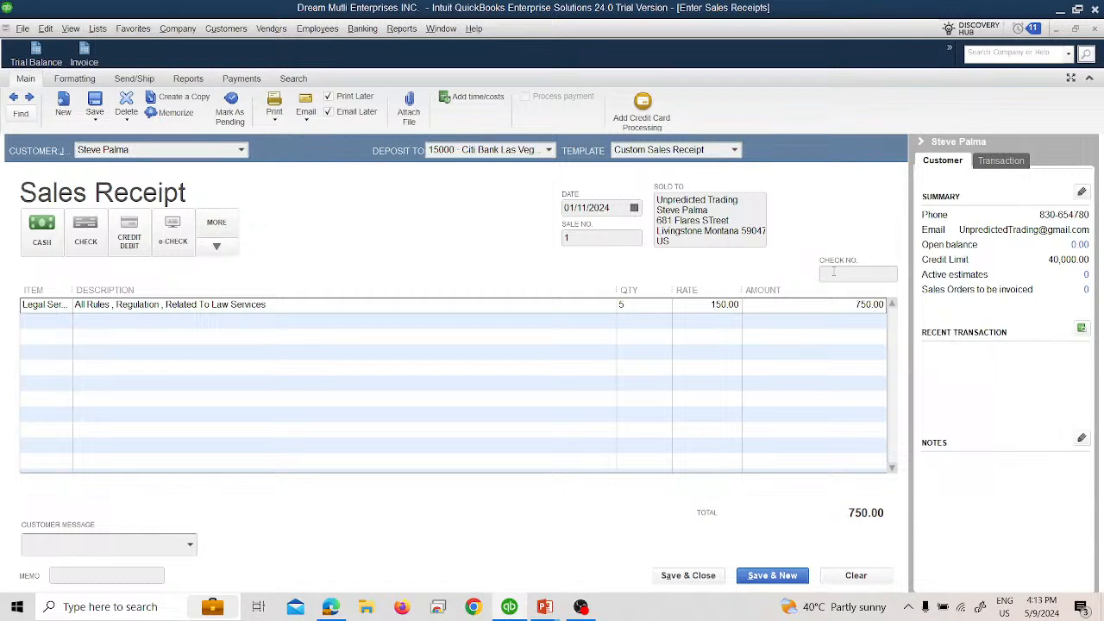
{"action": "left_click", "coordinate": [708, 577]}
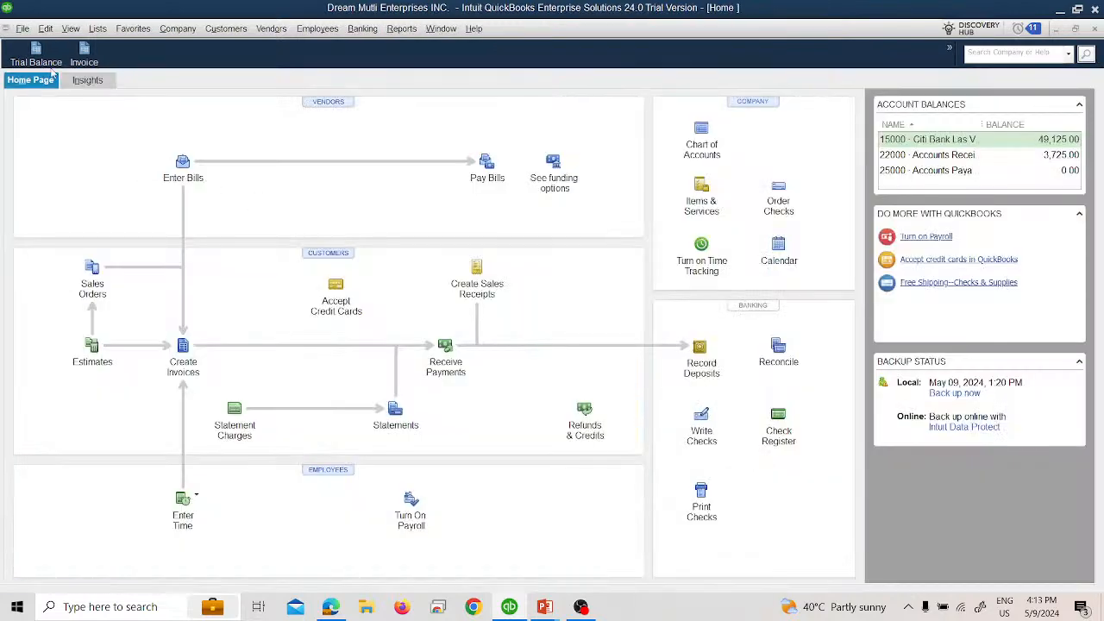
Step: Examine the transactions behind the Accounts Receivable, Citi Bank Las Vegas and Legal Income balances in the Trial Balance, and close the reports
{"action": "left_click", "coordinate": [45, 58]}
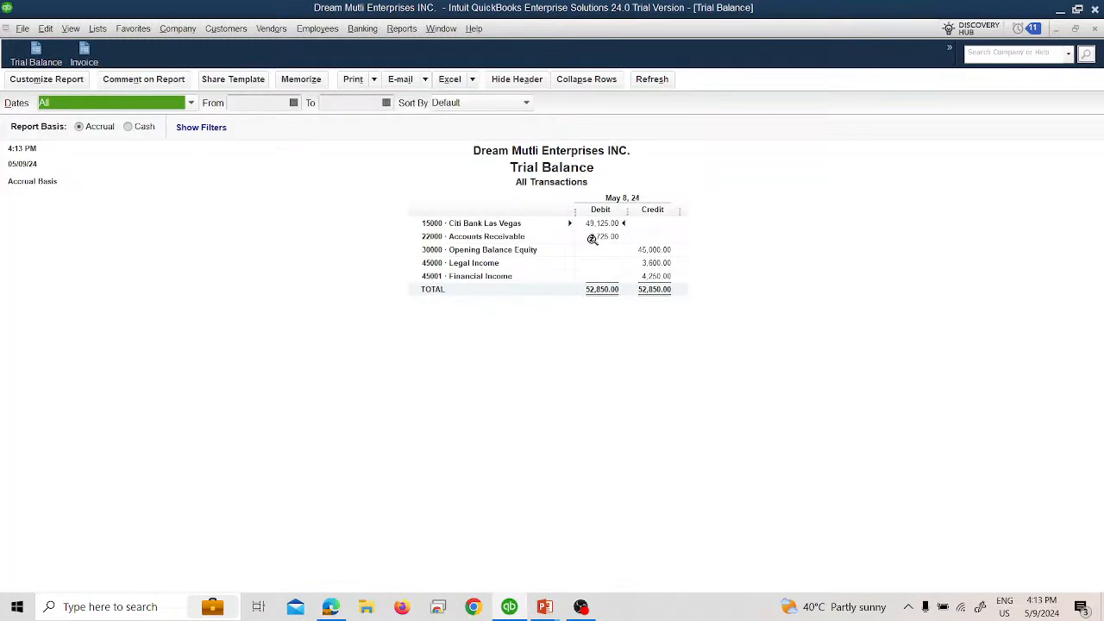
{"action": "double_click", "coordinate": [592, 239]}
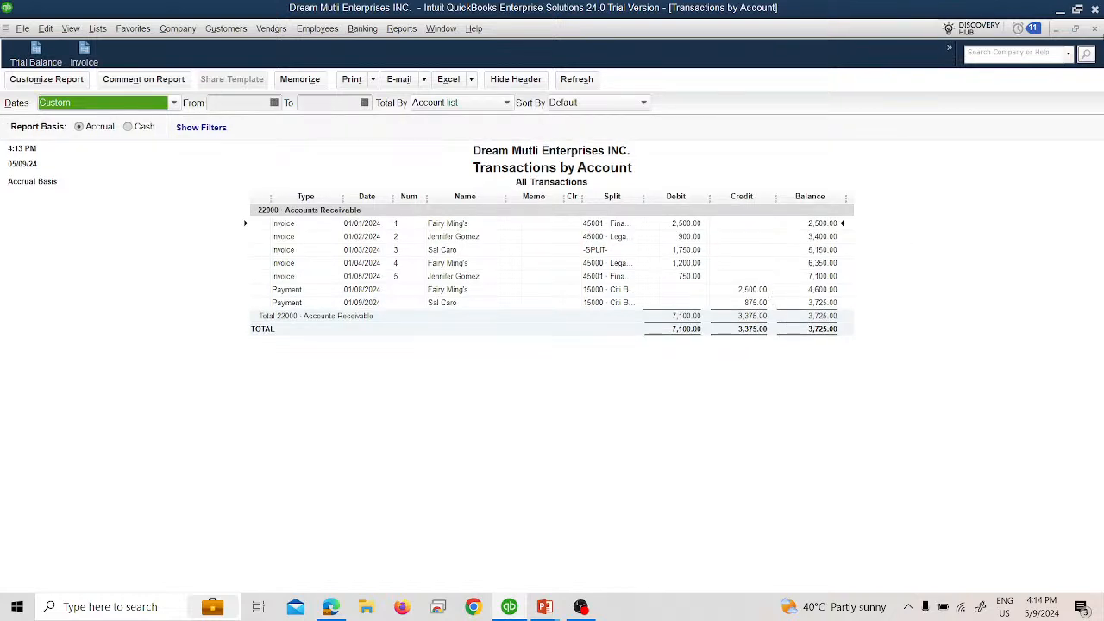
{"action": "left_click", "coordinate": [1094, 30]}
{"action": "double_click", "coordinate": [592, 226]}
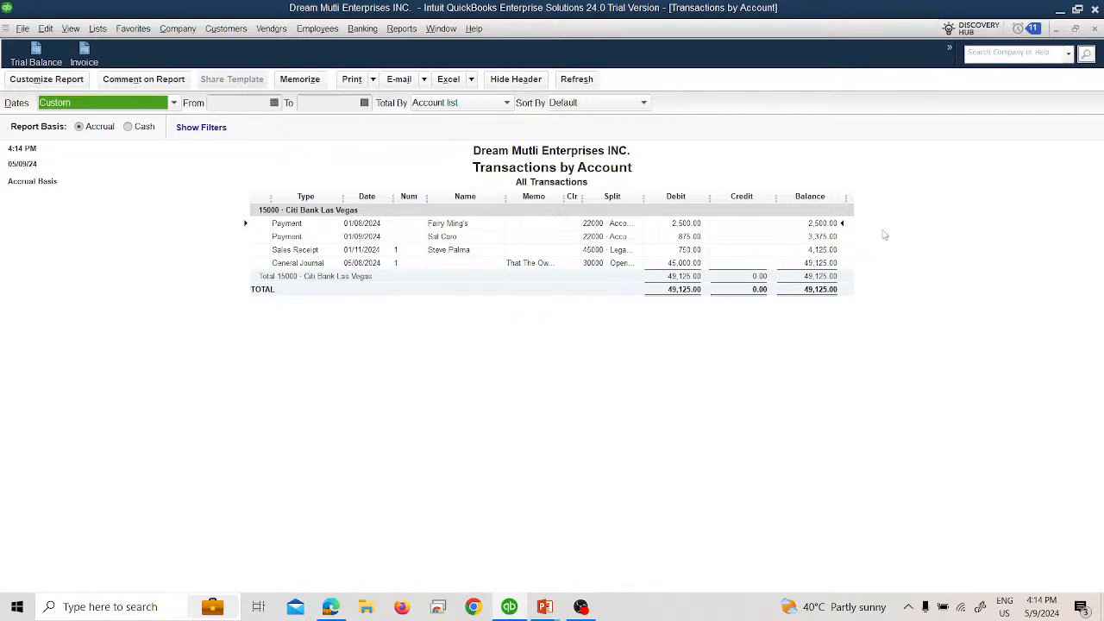
{"action": "left_click", "coordinate": [1095, 29]}
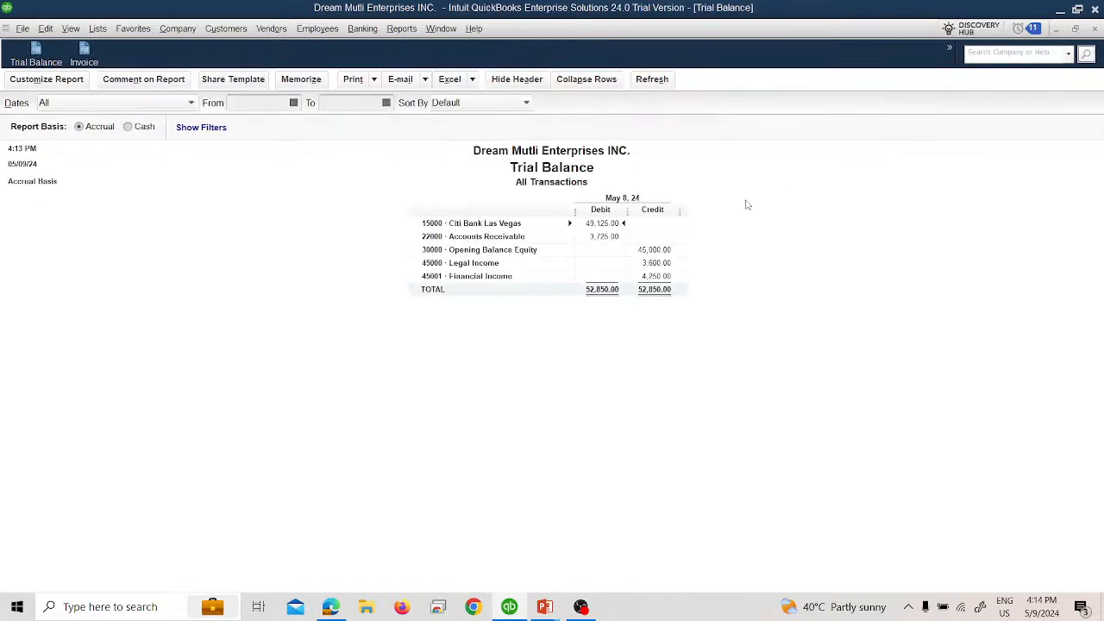
{"action": "double_click", "coordinate": [655, 263]}
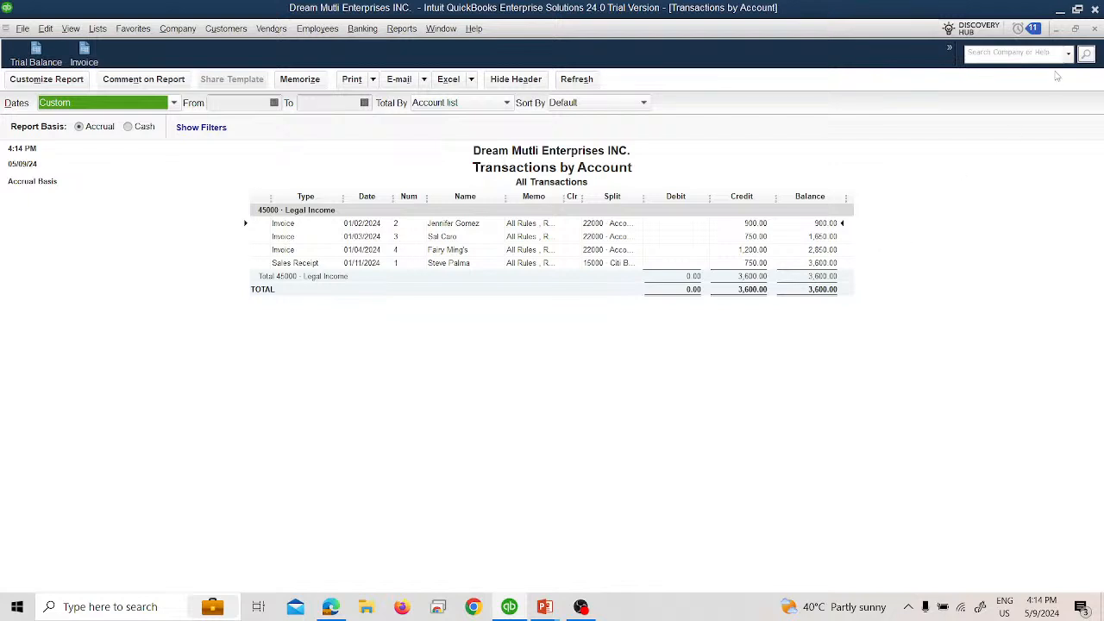
{"action": "left_click", "coordinate": [1094, 31]}
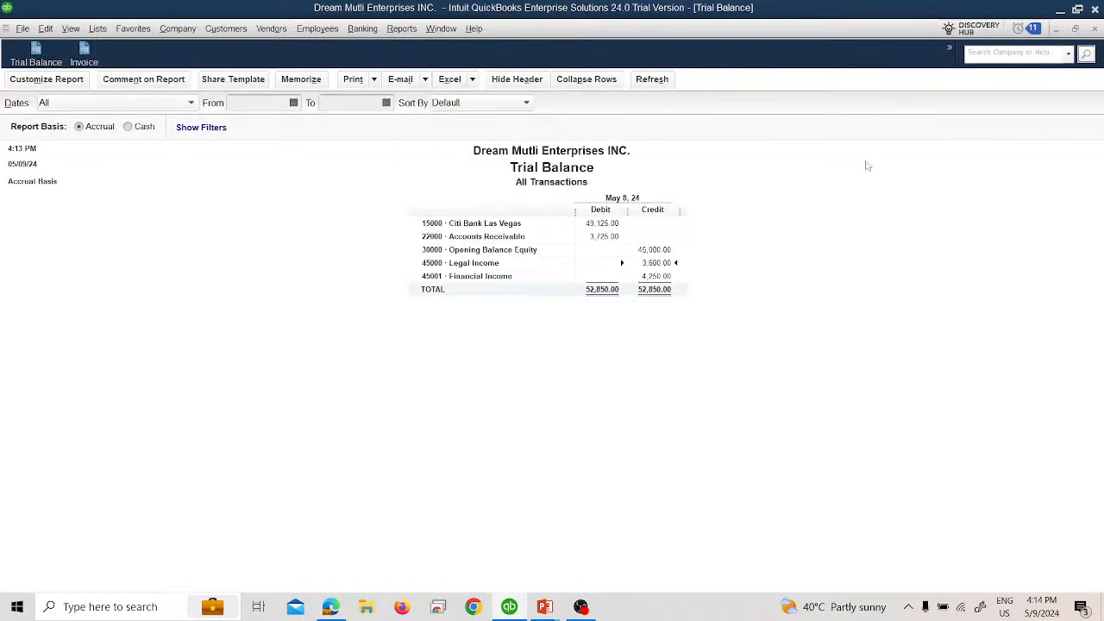
{"action": "left_click", "coordinate": [1093, 29]}
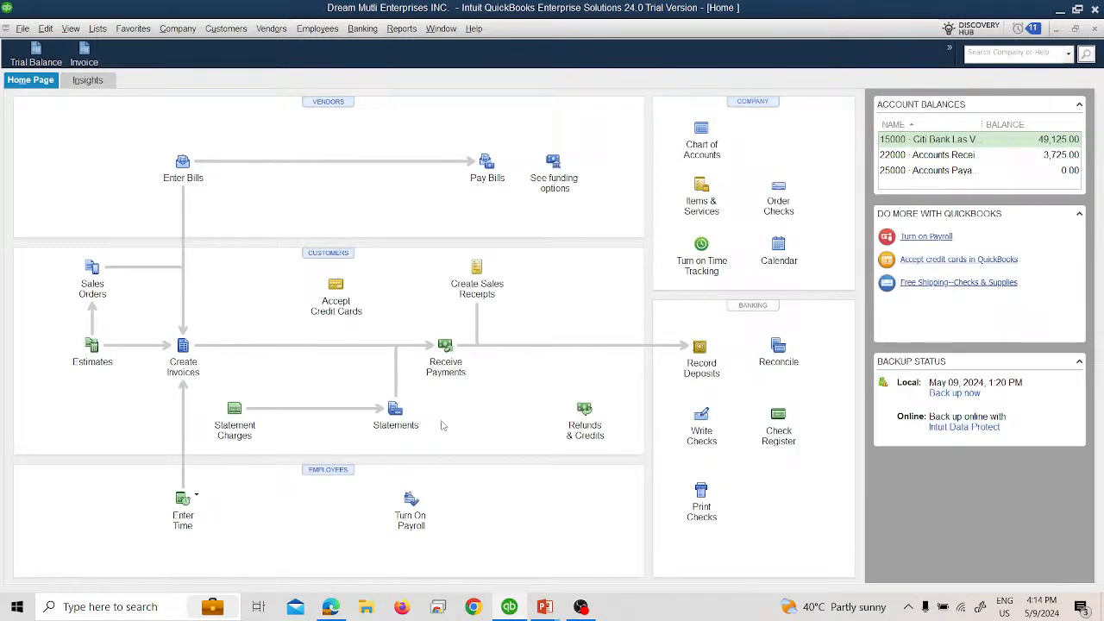
Step: Advance the PowerPoint slide show to the January 12 transaction, and switch back to QuickBooks to open a new sales receipt
{"action": "key", "text": "alt+Tab"}
{"action": "left_click", "coordinate": [533, 314]}
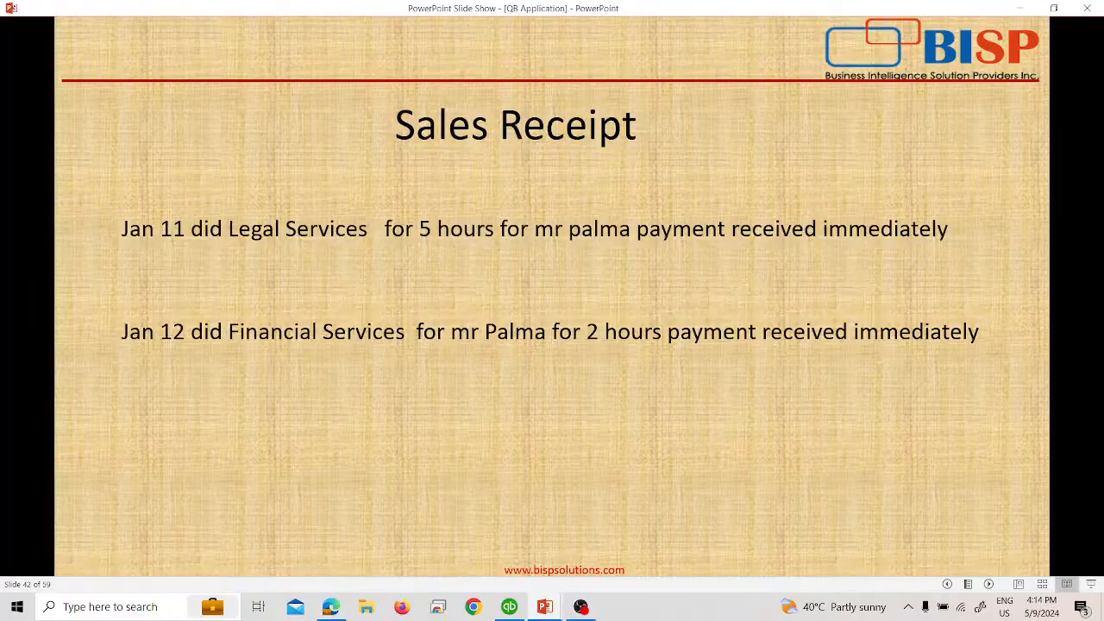
{"action": "key", "text": "alt+Tab"}
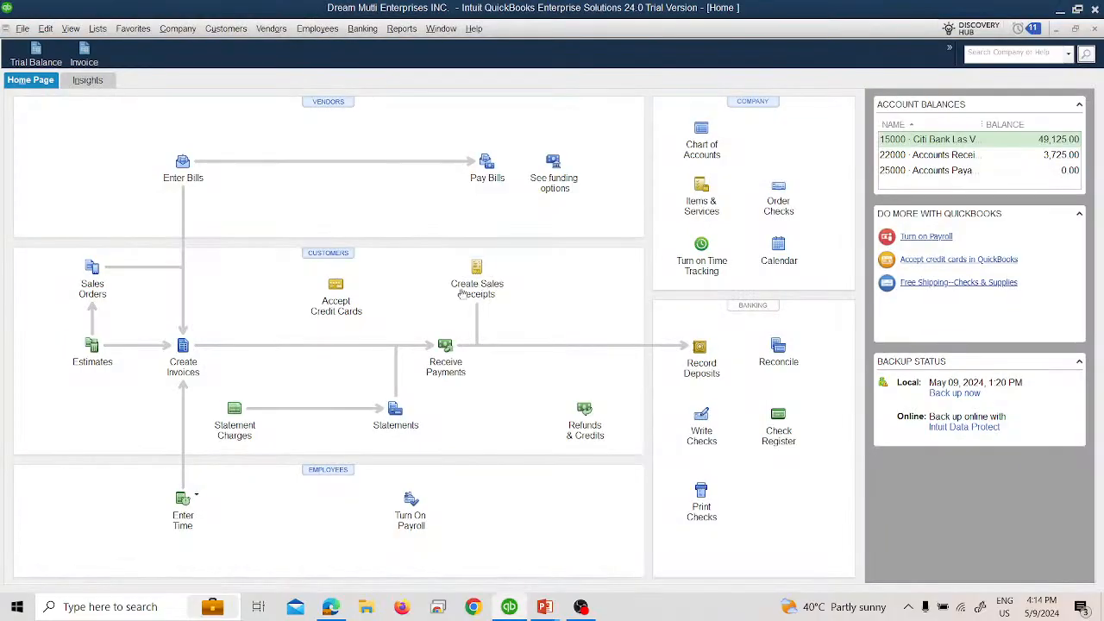
{"action": "left_click", "coordinate": [171, 35]}
{"action": "mouse_move", "coordinate": [226, 29]}
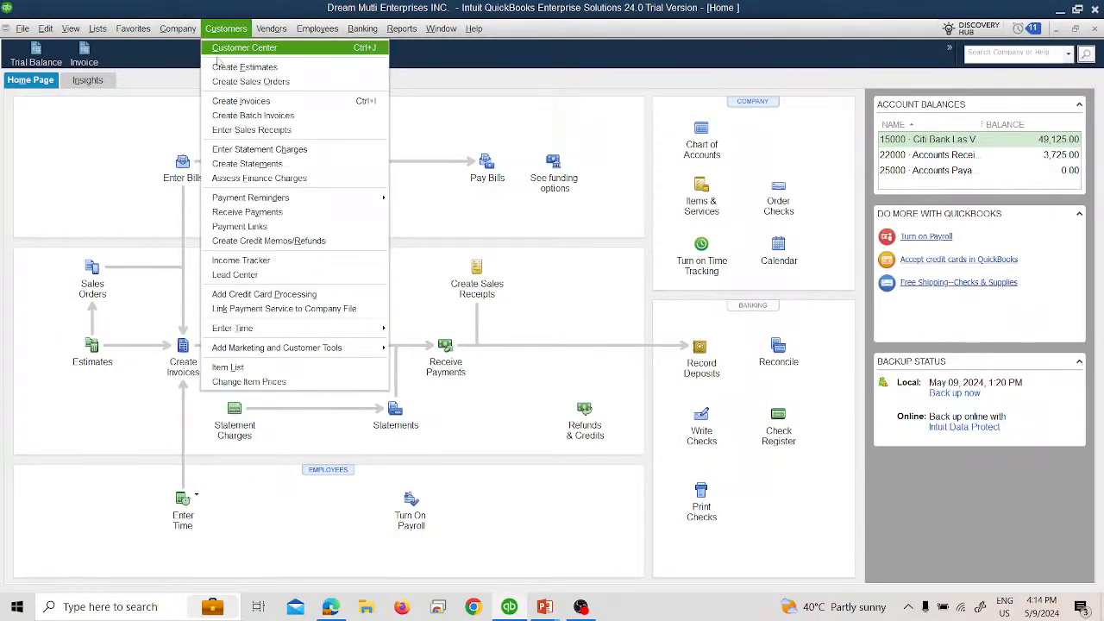
{"action": "left_click", "coordinate": [246, 130]}
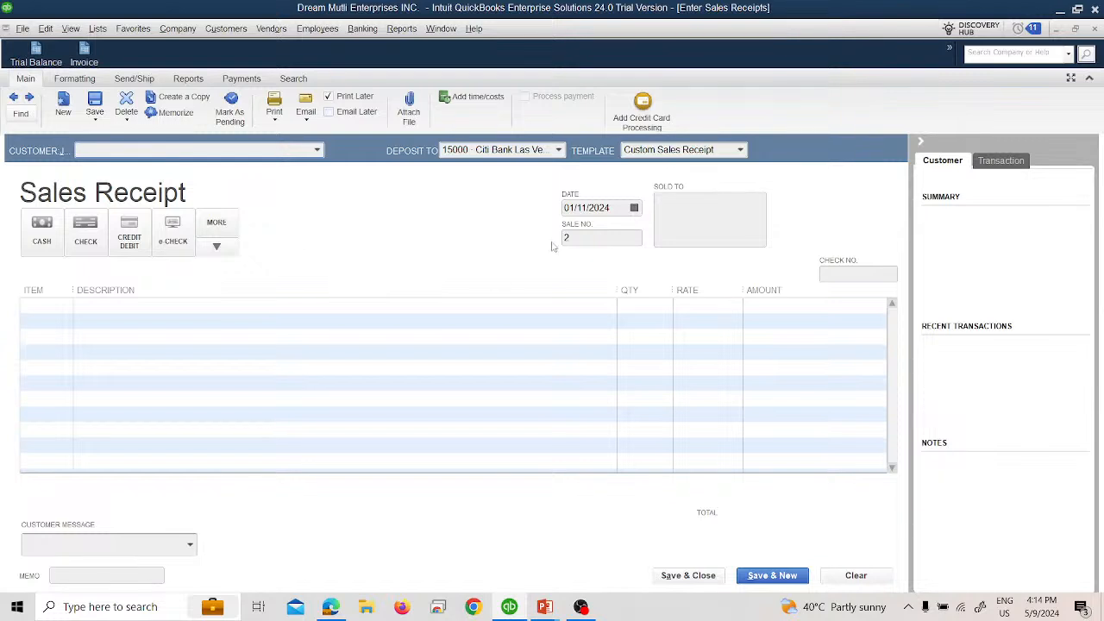
Step: Date the new sales receipt 01/12/2024 and choose the customer named in the slide's January 12 transaction
{"action": "left_click", "coordinate": [631, 212]}
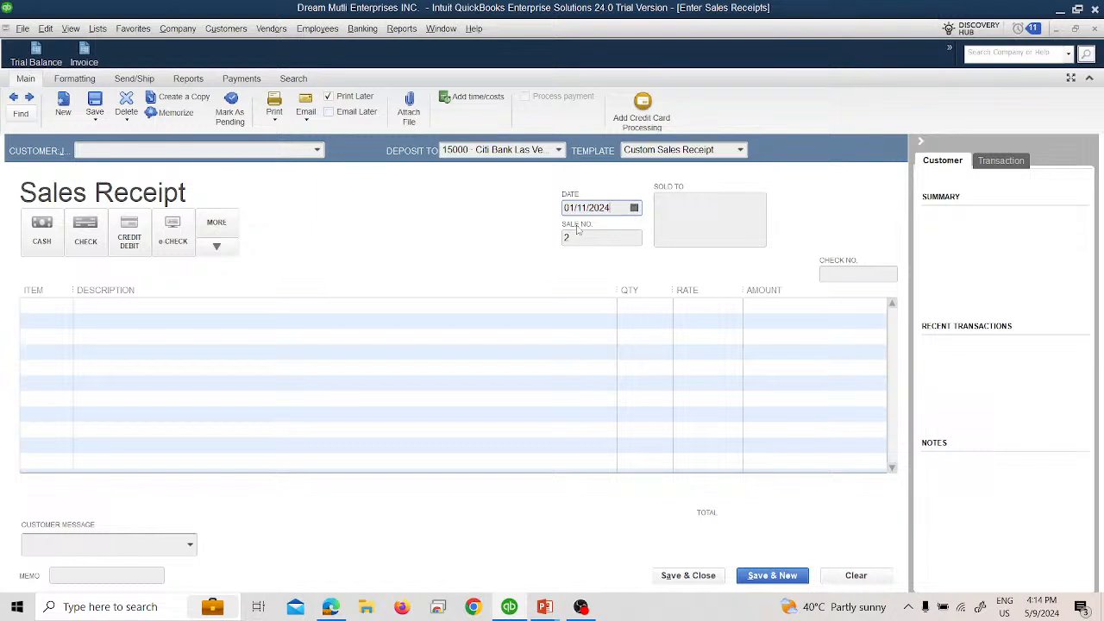
{"action": "left_click", "coordinate": [634, 208]}
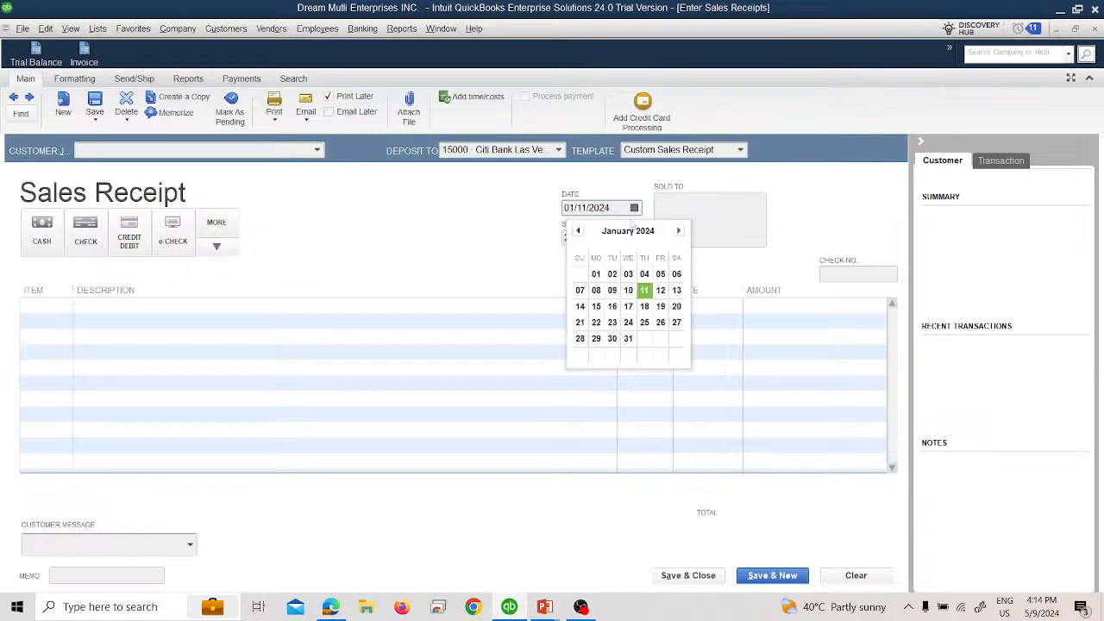
{"action": "left_click", "coordinate": [659, 290]}
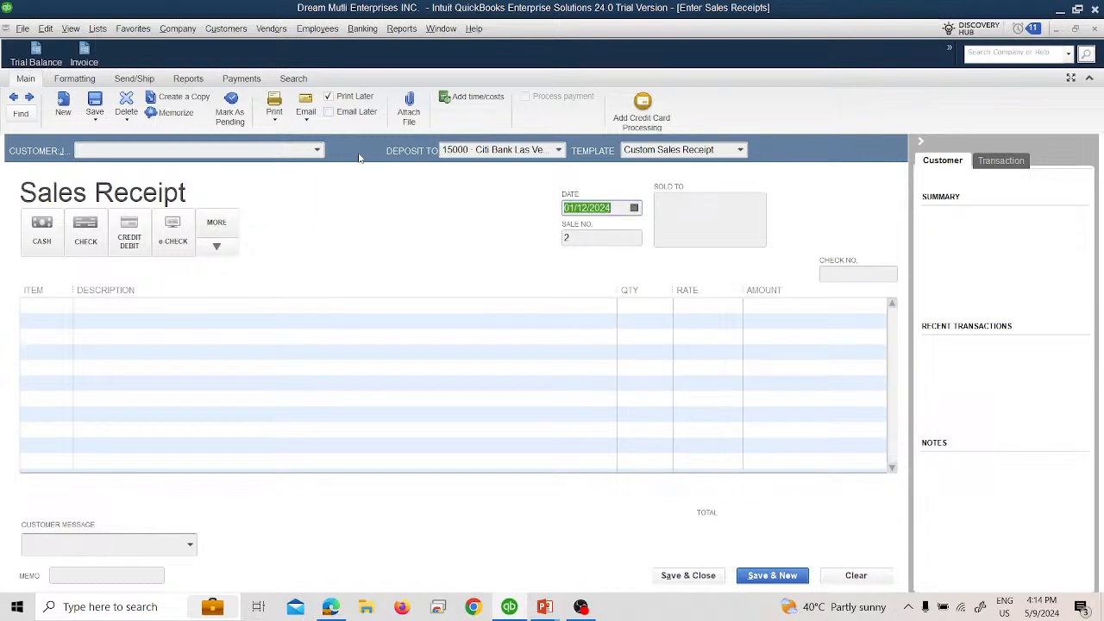
{"action": "left_click", "coordinate": [312, 150]}
{"action": "left_click", "coordinate": [218, 244]}
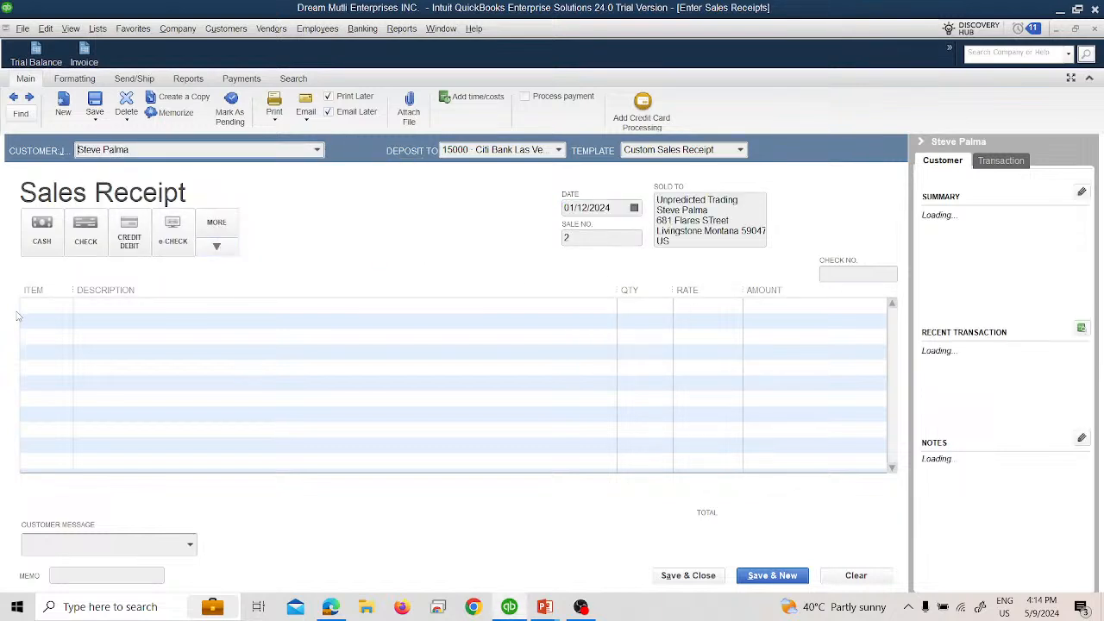
Step: Add the Financial Services item to the sales receipt with a quantity of 2
{"action": "left_click", "coordinate": [52, 306]}
{"action": "left_click", "coordinate": [65, 305]}
{"action": "left_click", "coordinate": [73, 367]}
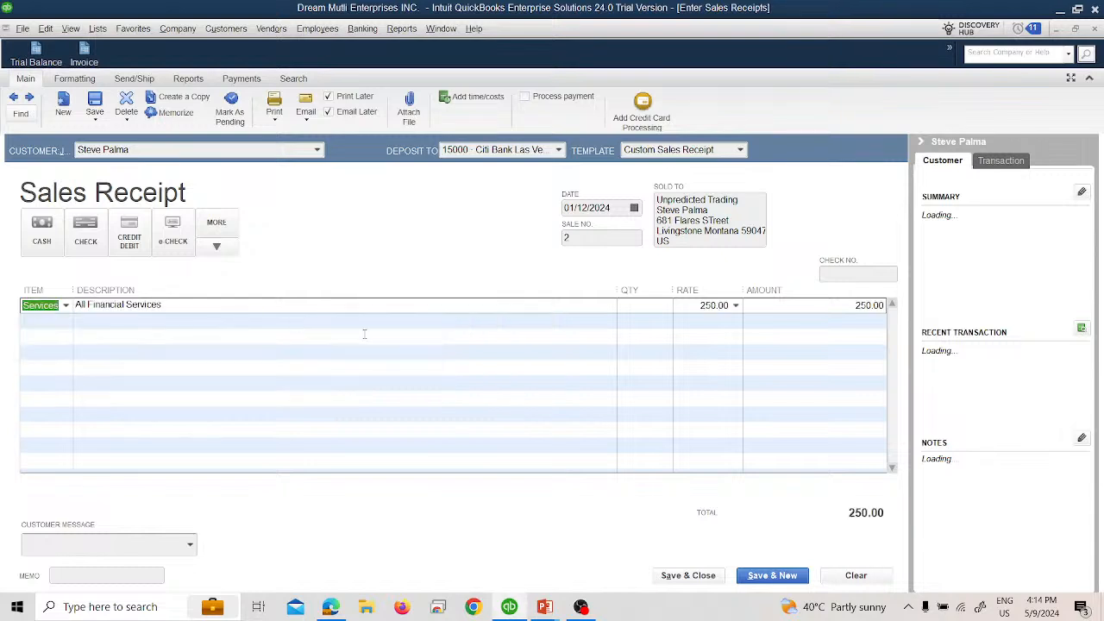
{"action": "left_click", "coordinate": [647, 310]}
{"action": "key", "text": "Tab"}
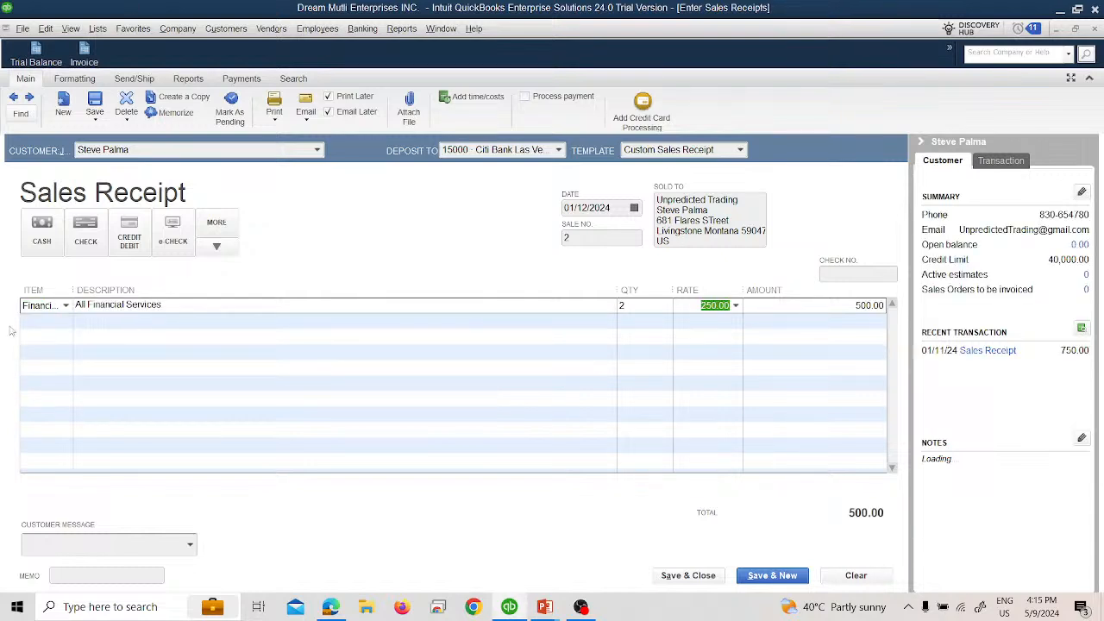
Step: Save the January 12 sales receipt with cash as the payment method, and check the Trial Balance
{"action": "left_click", "coordinate": [42, 227]}
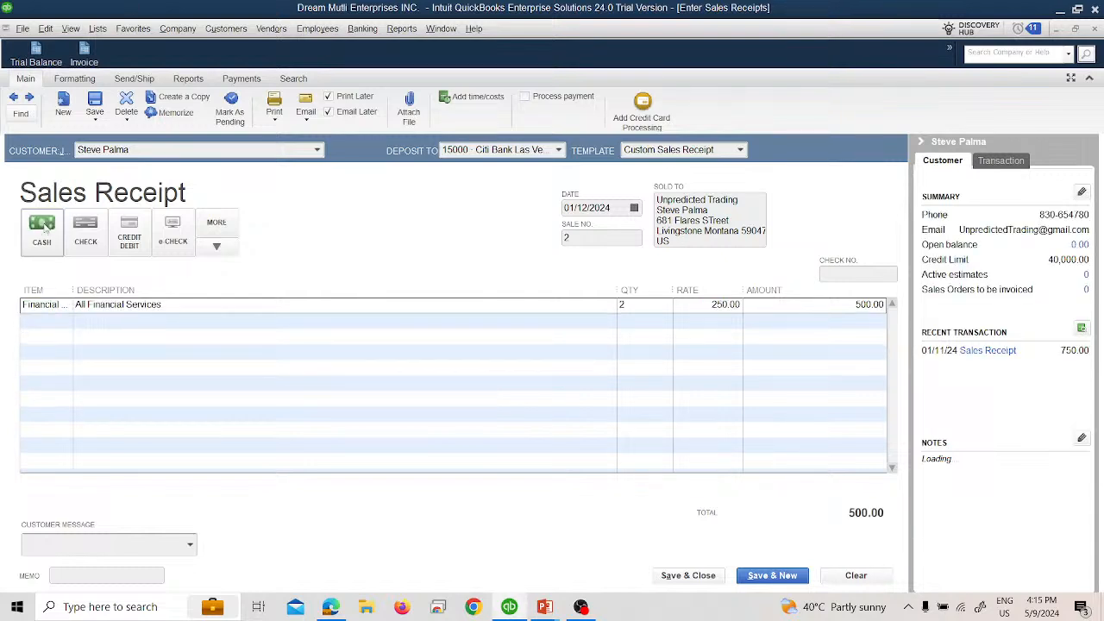
{"action": "left_click", "coordinate": [687, 575]}
{"action": "left_click", "coordinate": [48, 58]}
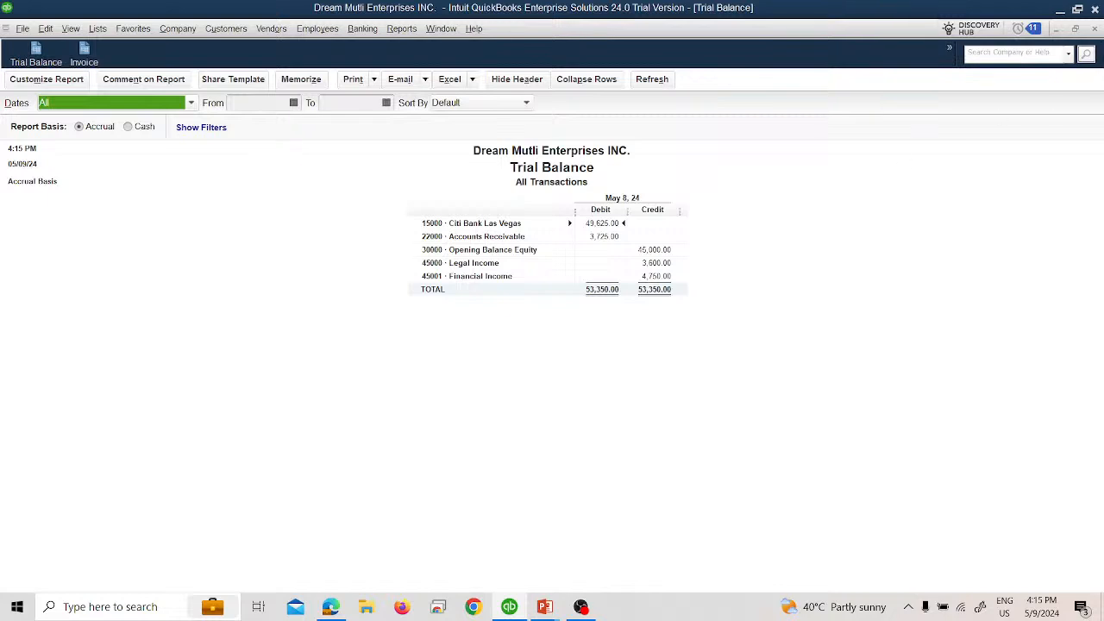
{"action": "left_click", "coordinate": [1094, 29]}
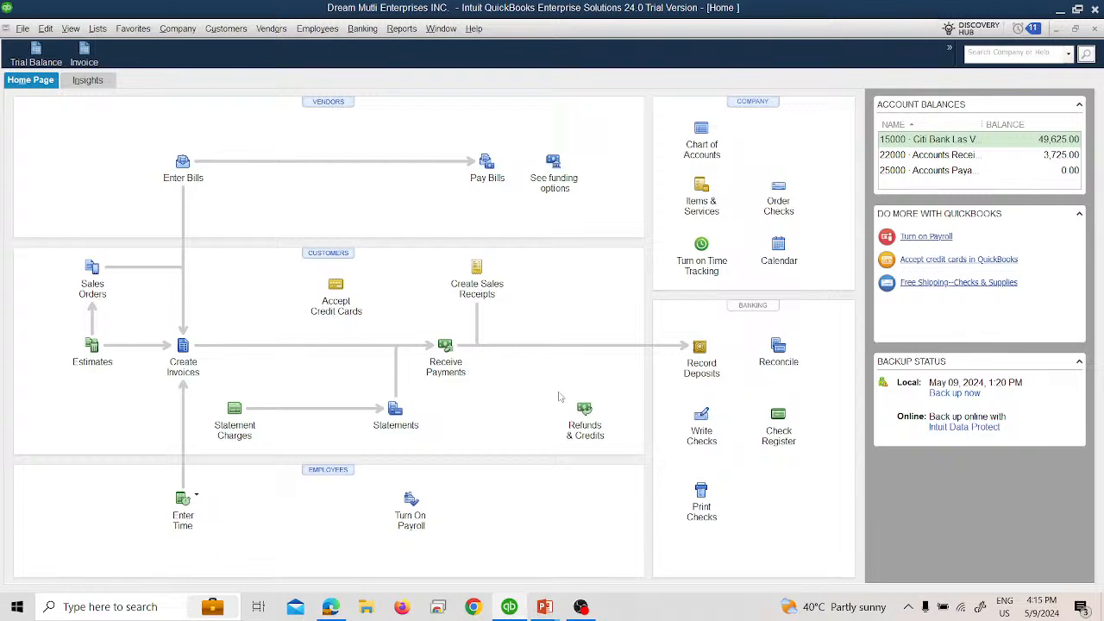
Step: Advance the PowerPoint slide show to the January 13 transaction, and return to QuickBooks to open a blank sales receipt
{"action": "key", "text": "alt+Tab"}
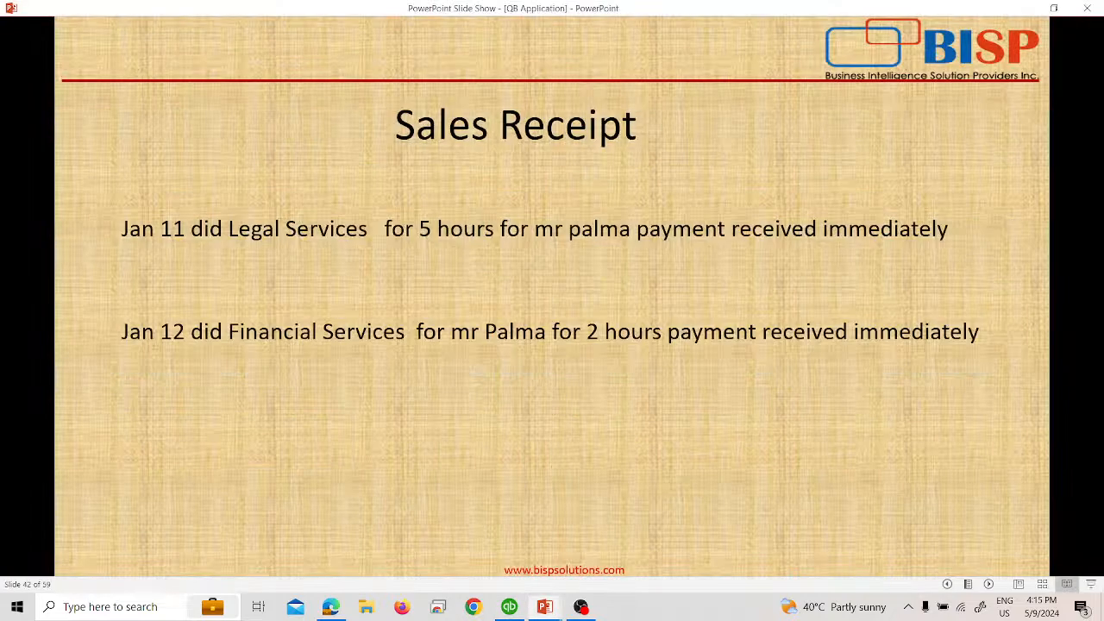
{"action": "key", "text": "Right"}
{"action": "key", "text": "Right"}
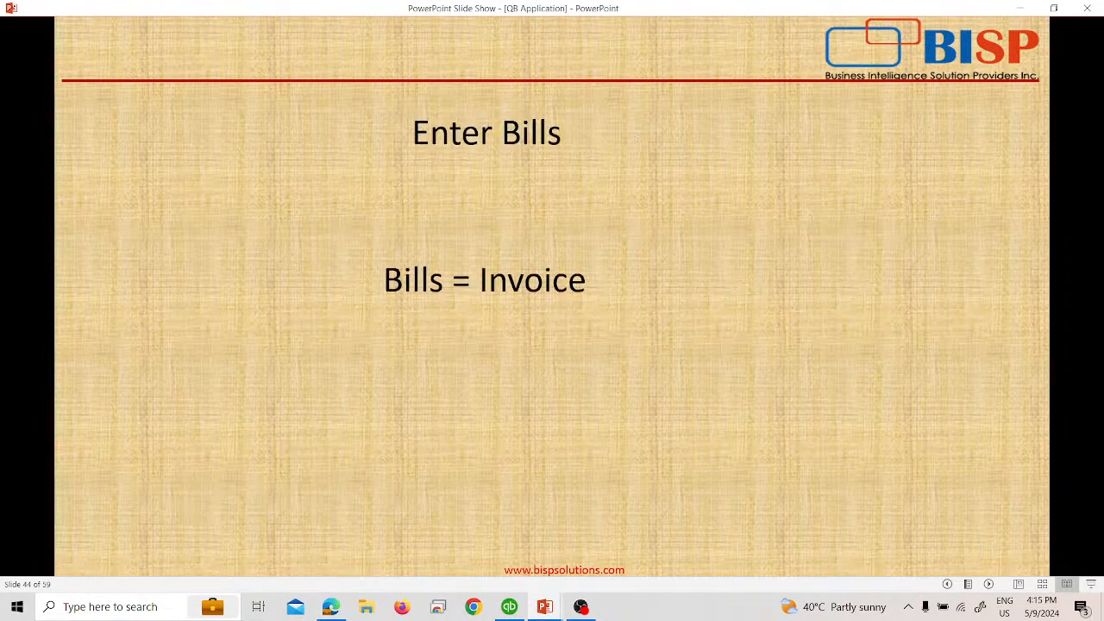
{"action": "key", "text": "Left"}
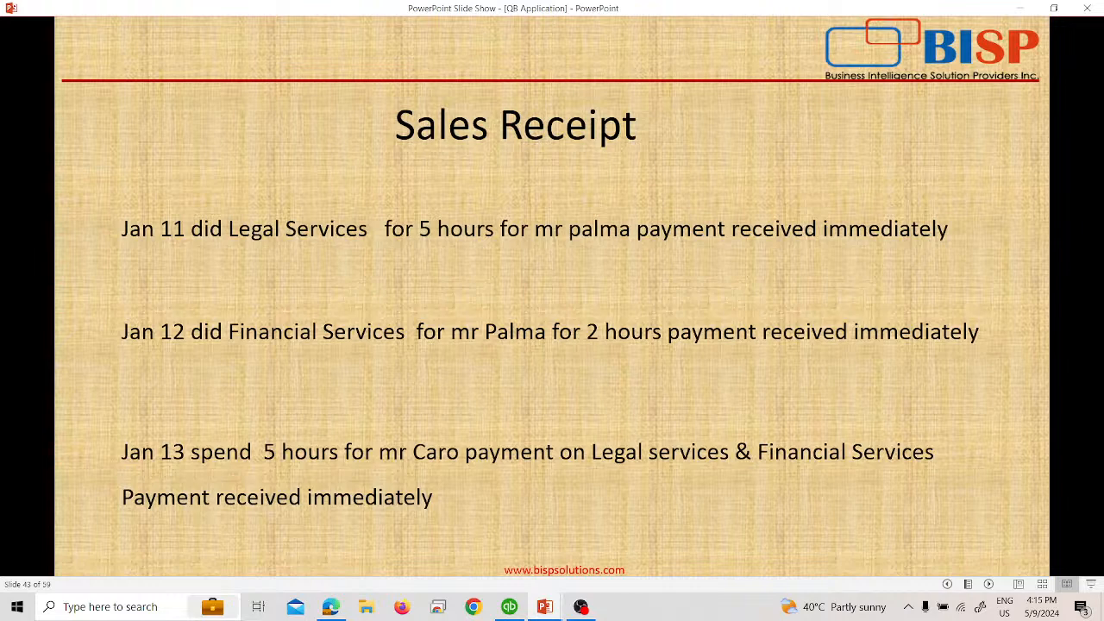
{"action": "key", "text": "alt+Tab"}
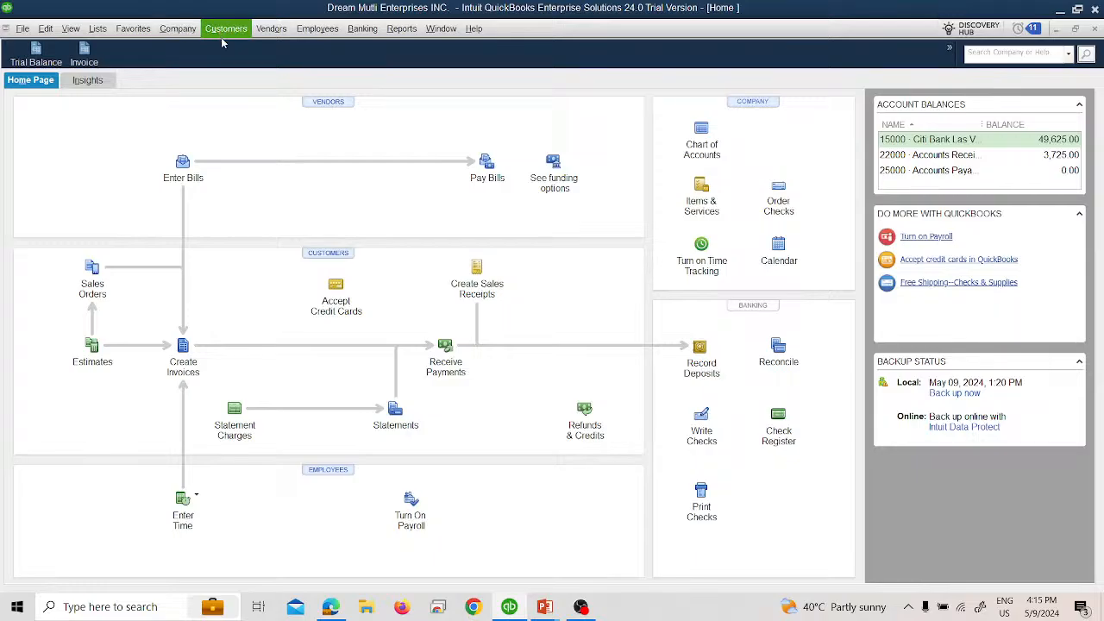
{"action": "key", "text": "alt+Tab"}
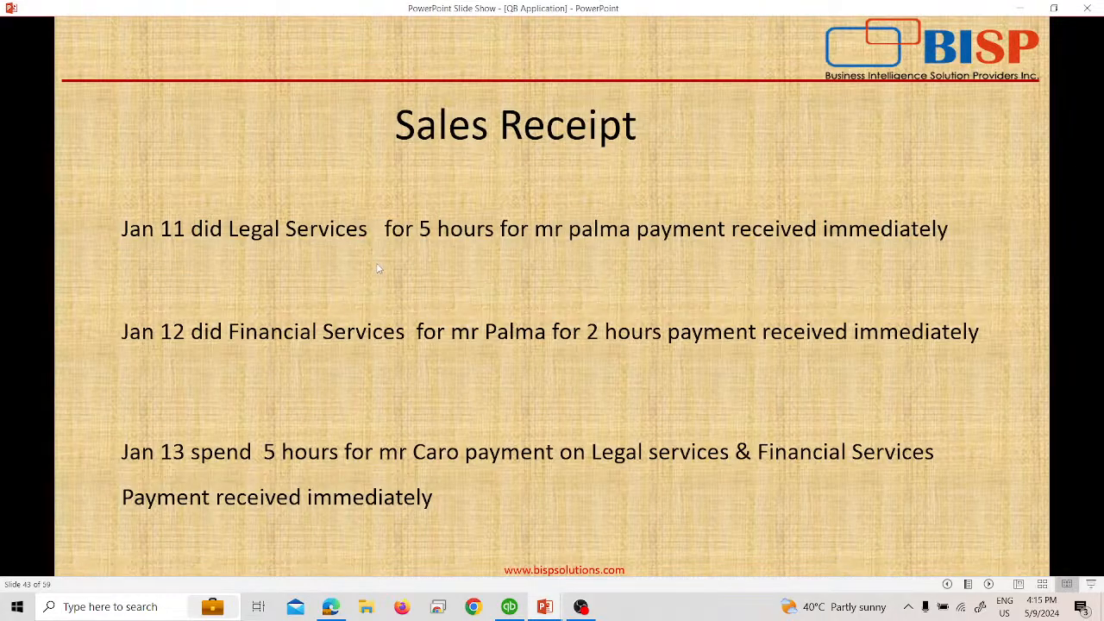
{"action": "key", "text": "alt+Tab"}
{"action": "left_click", "coordinate": [225, 28]}
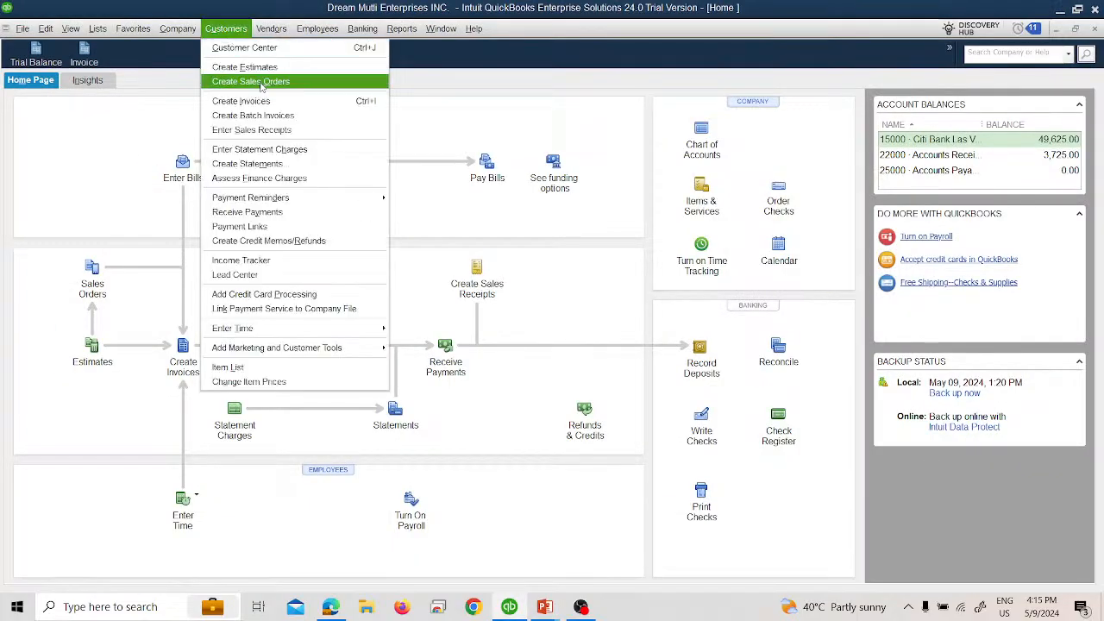
{"action": "left_click", "coordinate": [285, 131]}
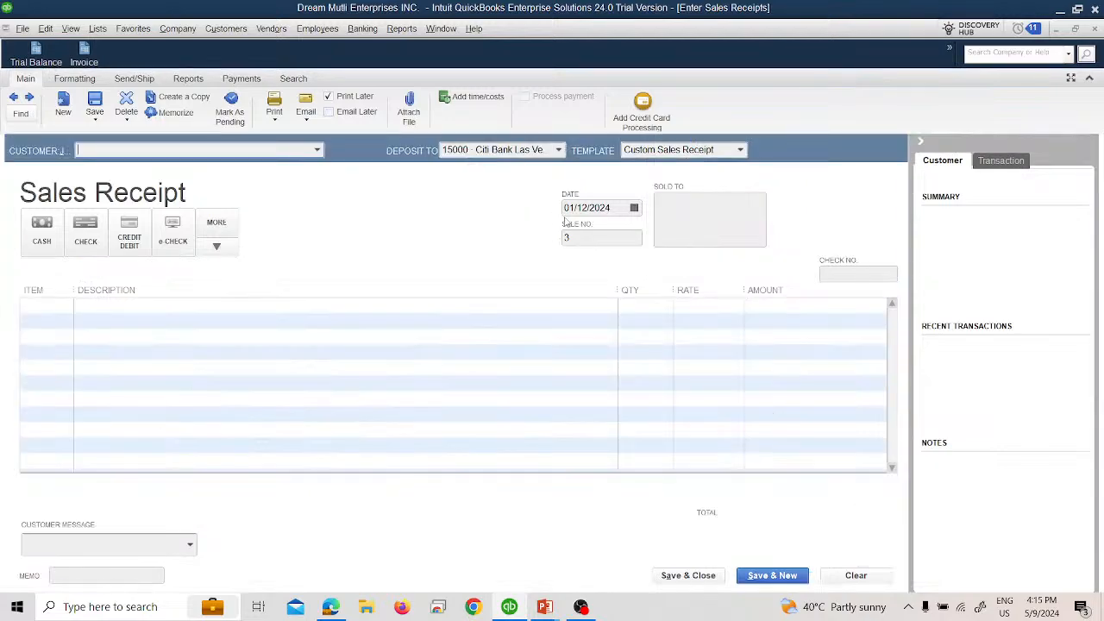
Step: Fill in the sales receipt header with date 01/13/2024, the customer from the slide's January 13 transaction, and cash payment
{"action": "left_click", "coordinate": [634, 209]}
{"action": "key", "text": "alt+Tab"}
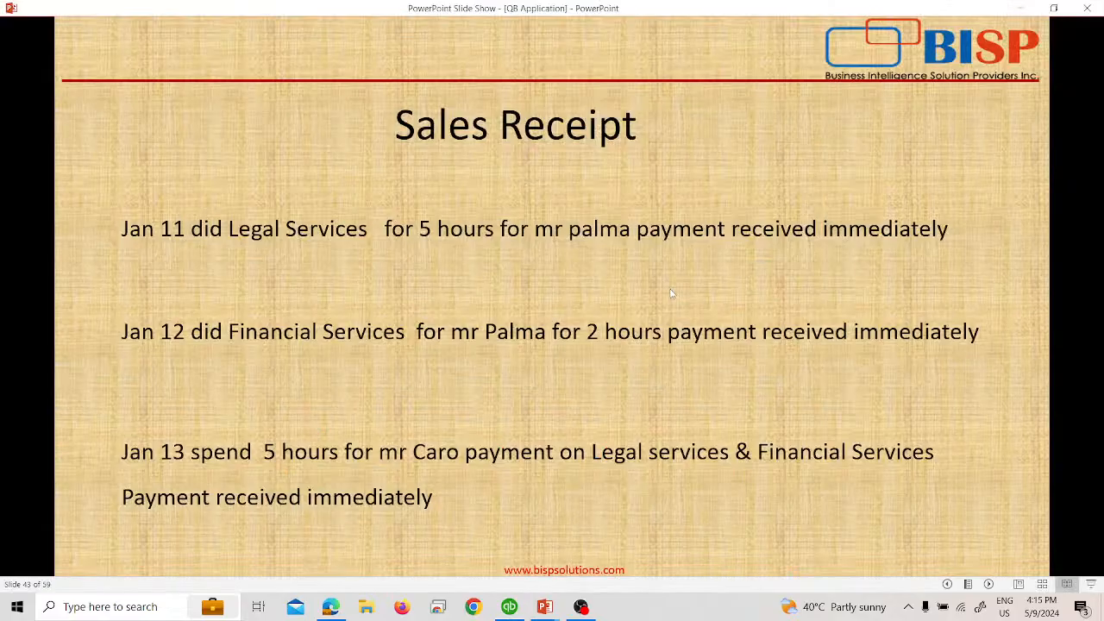
{"action": "key", "text": "alt+Tab"}
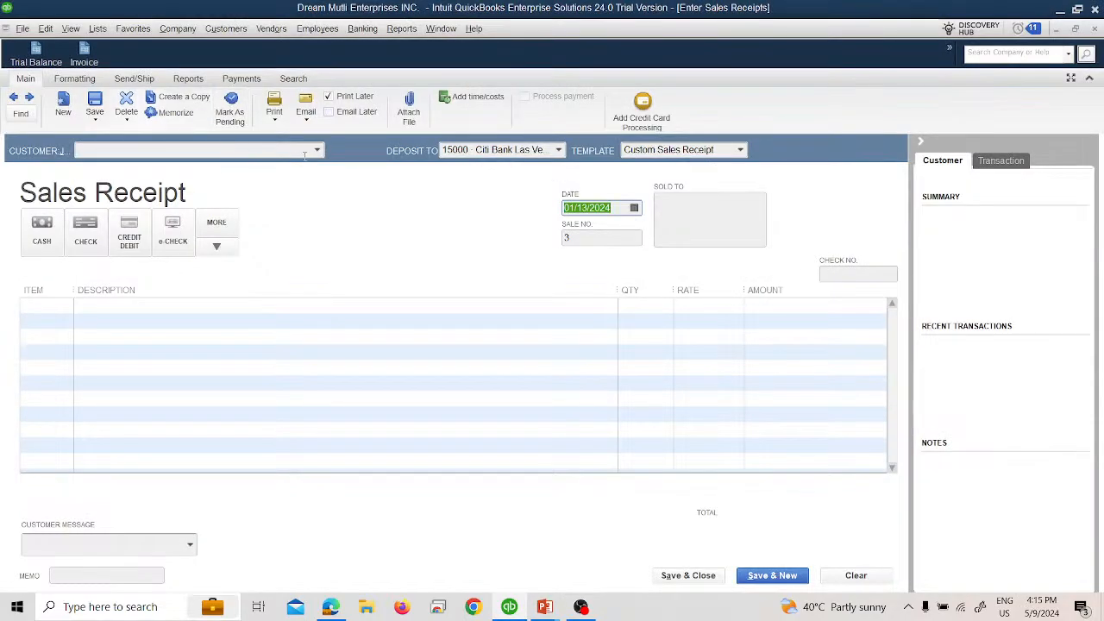
{"action": "left_click", "coordinate": [318, 150]}
{"action": "left_click", "coordinate": [100, 230]}
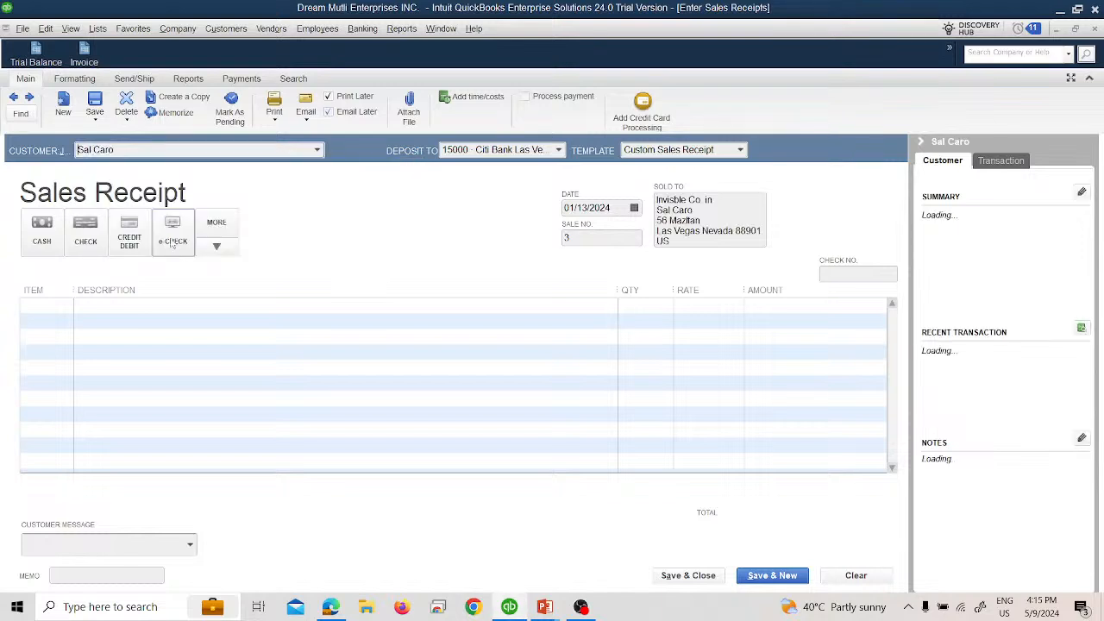
Step: Add the Financial Services item with a quantity of 2 and the Legal Services item with a quantity of 3
{"action": "left_click", "coordinate": [65, 304]}
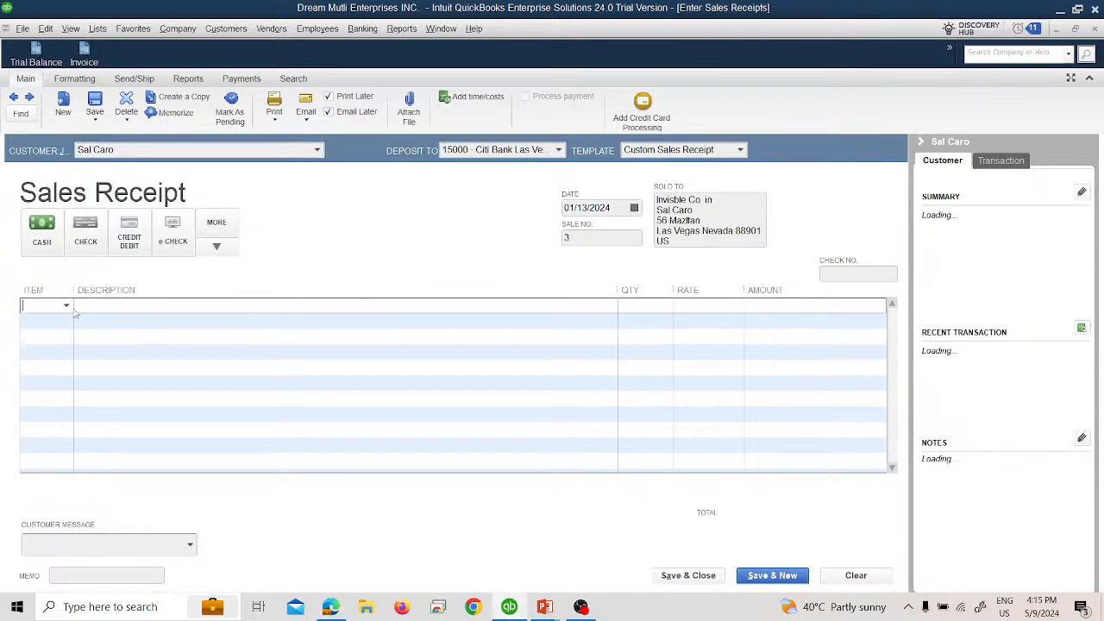
{"action": "left_click", "coordinate": [67, 306]}
{"action": "left_click", "coordinate": [65, 369]}
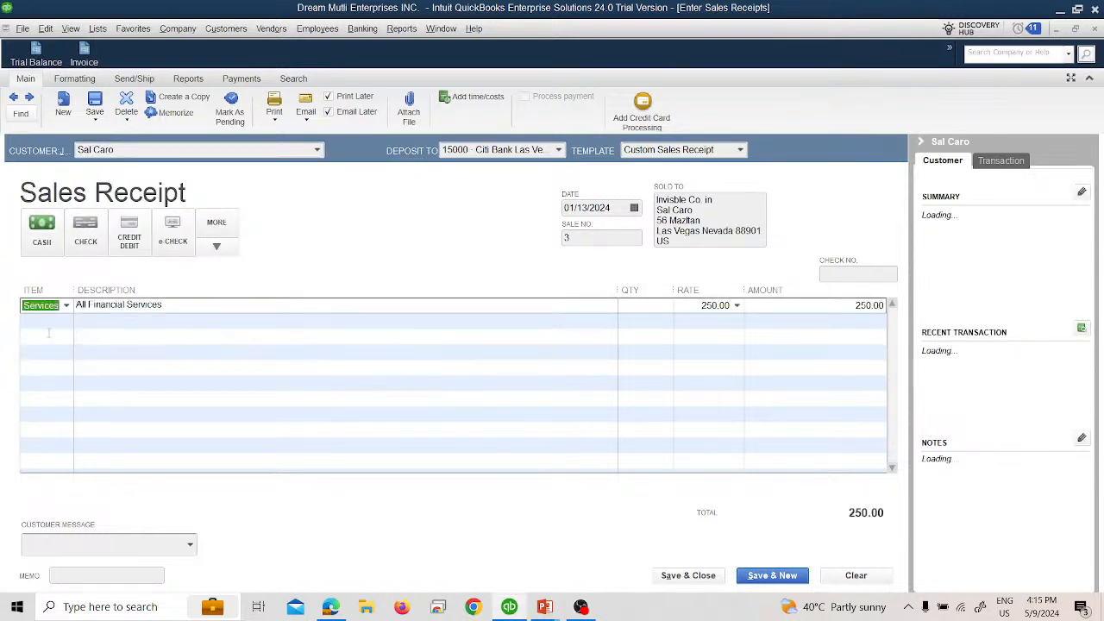
{"action": "left_click", "coordinate": [67, 321]}
{"action": "left_click", "coordinate": [71, 402]}
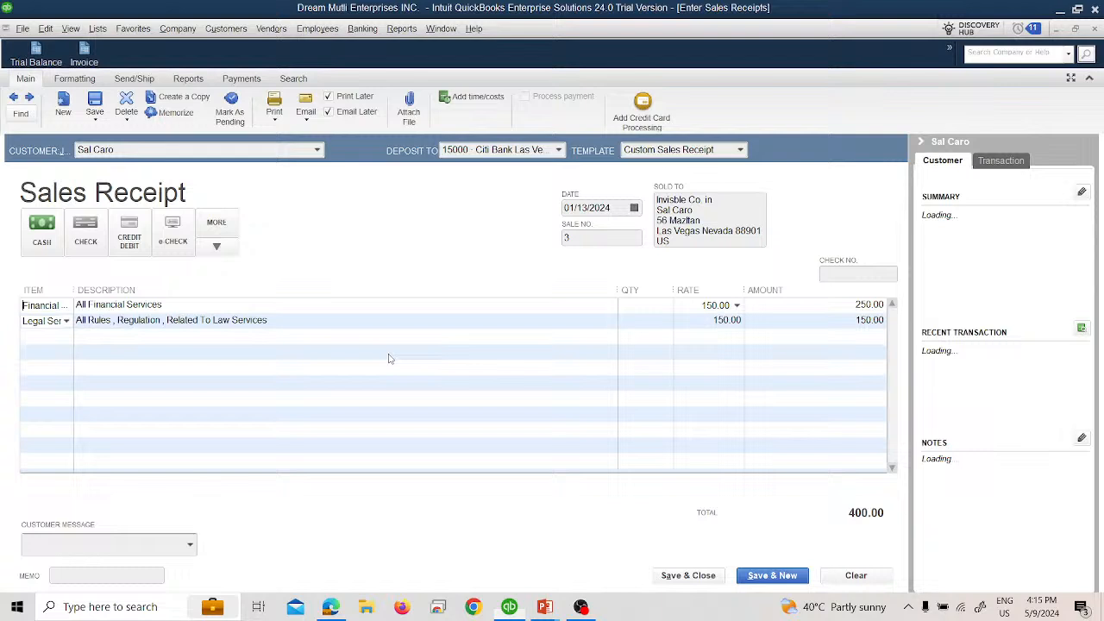
{"action": "left_click", "coordinate": [662, 307]}
{"action": "type", "text": "2"}
{"action": "left_click", "coordinate": [660, 321]}
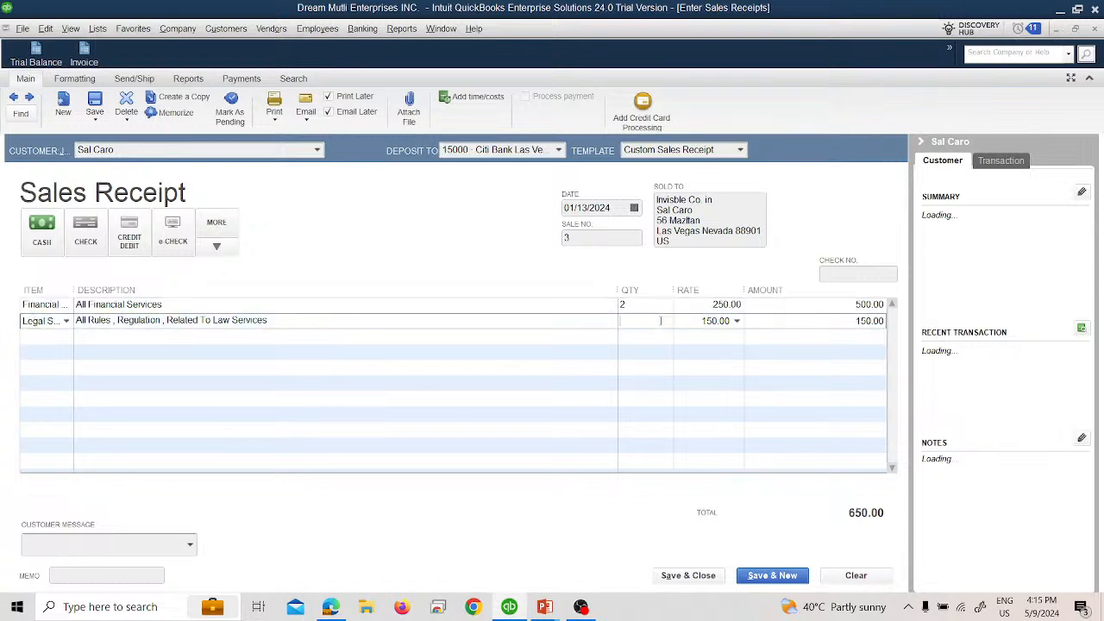
{"action": "type", "text": "3"}
{"action": "left_click", "coordinate": [665, 360]}
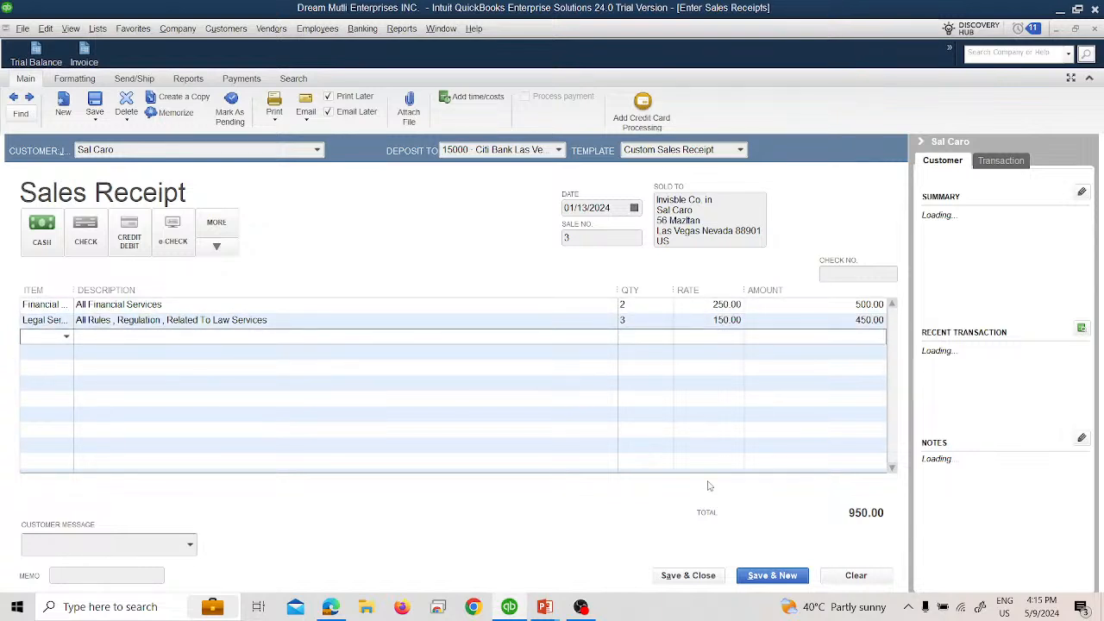
Step: Save and close the January 13 sales receipt, and review the account balances in the Trial Balance
{"action": "left_click", "coordinate": [695, 578]}
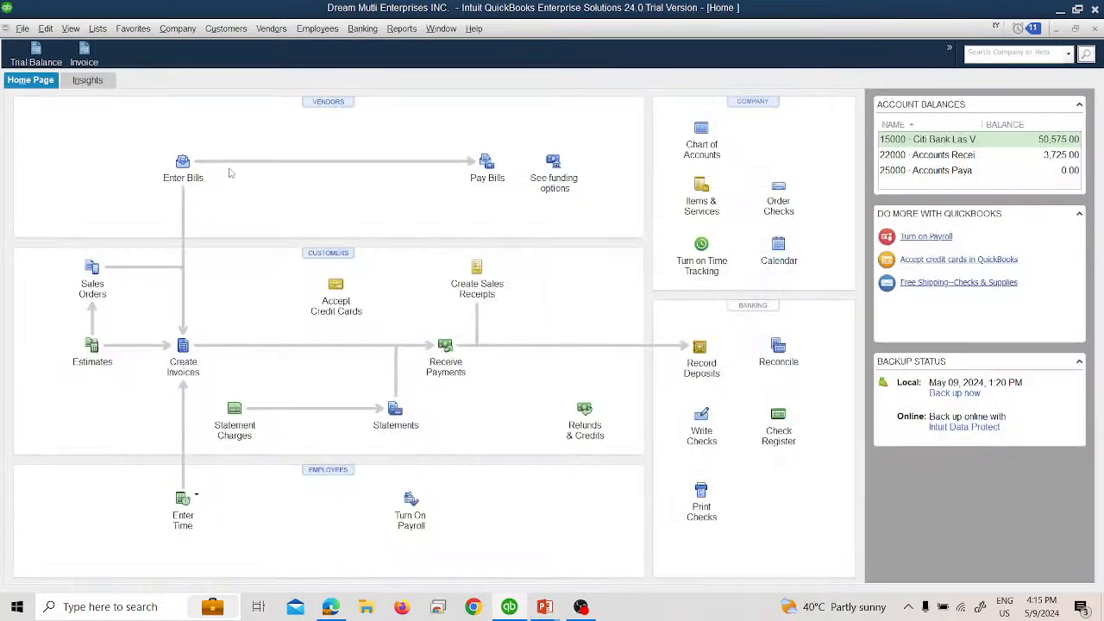
{"action": "left_click", "coordinate": [67, 65]}
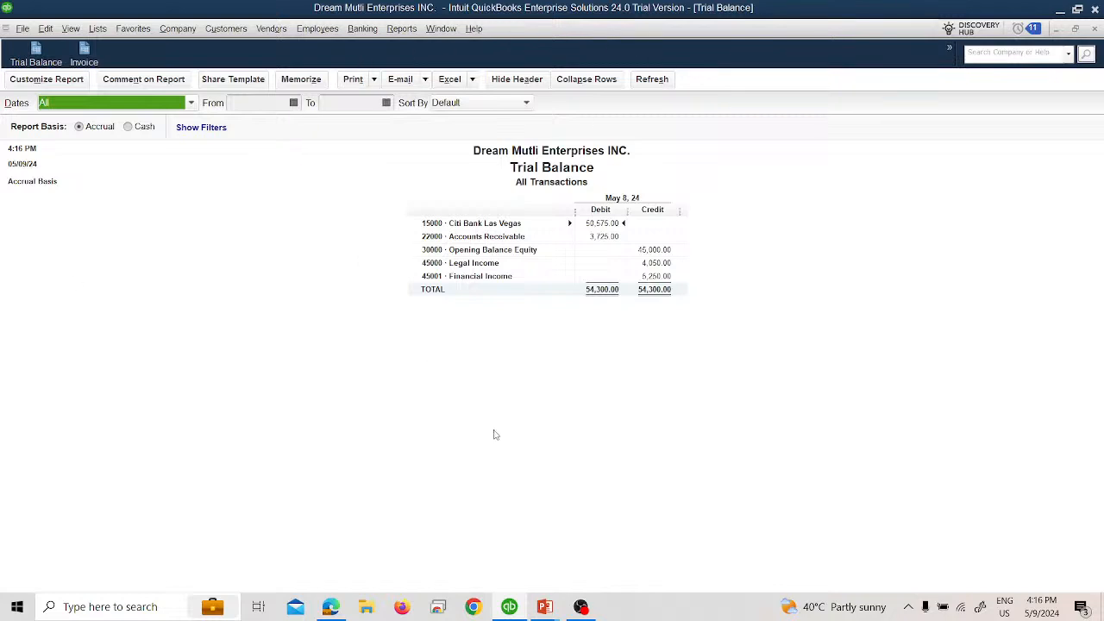
{"action": "left_click", "coordinate": [1092, 29]}
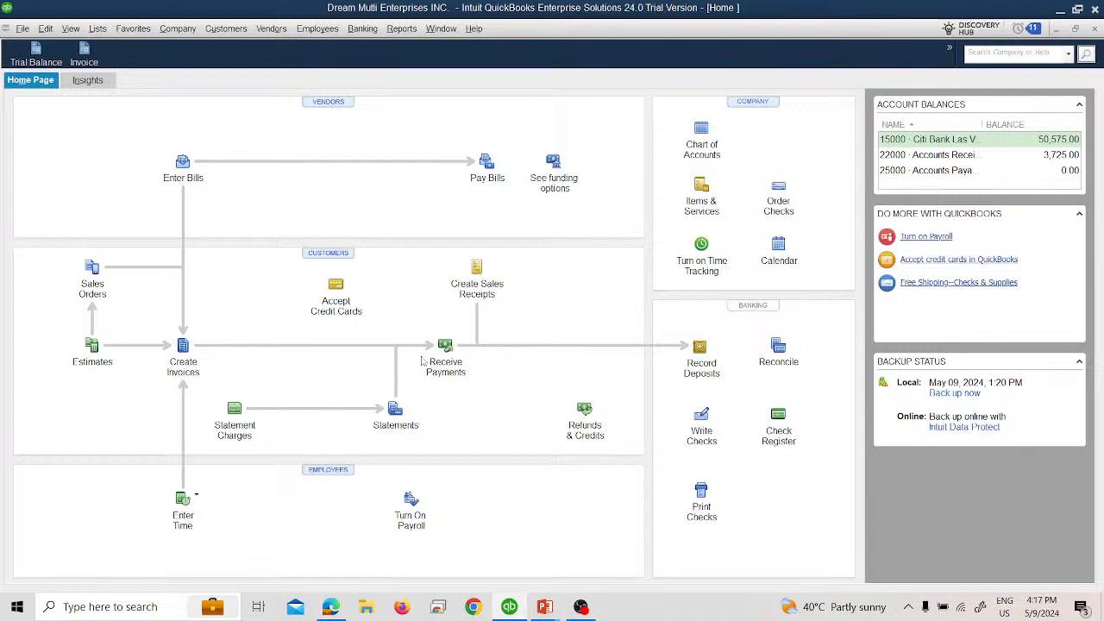
Step: Open the Customer Balance Summary report and drill into the balance of the first listed customer
{"action": "left_click", "coordinate": [401, 29]}
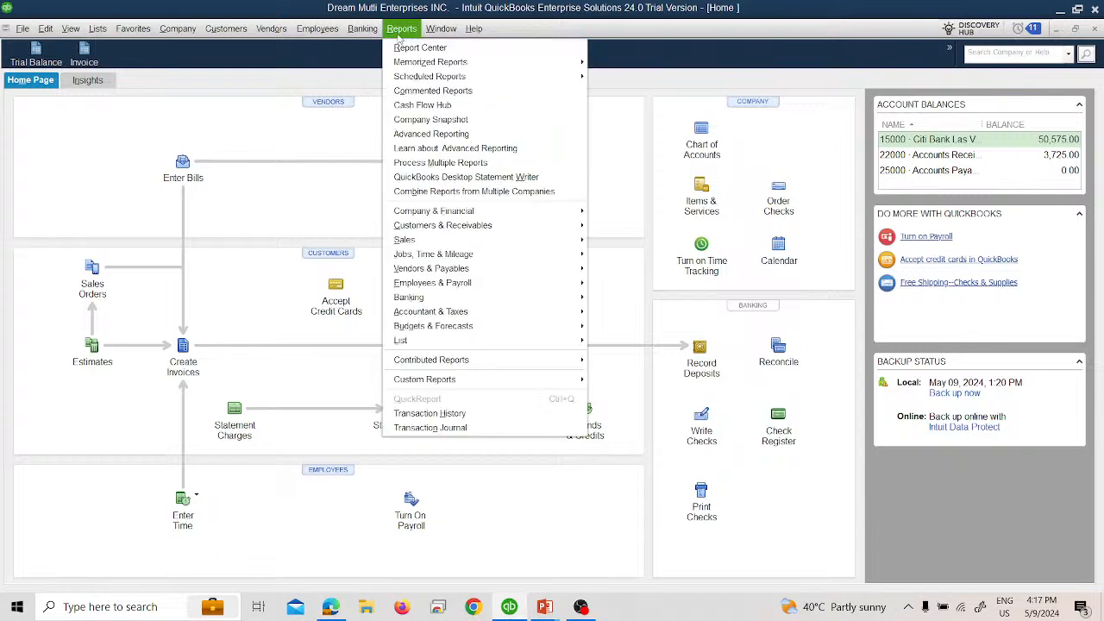
{"action": "mouse_move", "coordinate": [489, 229]}
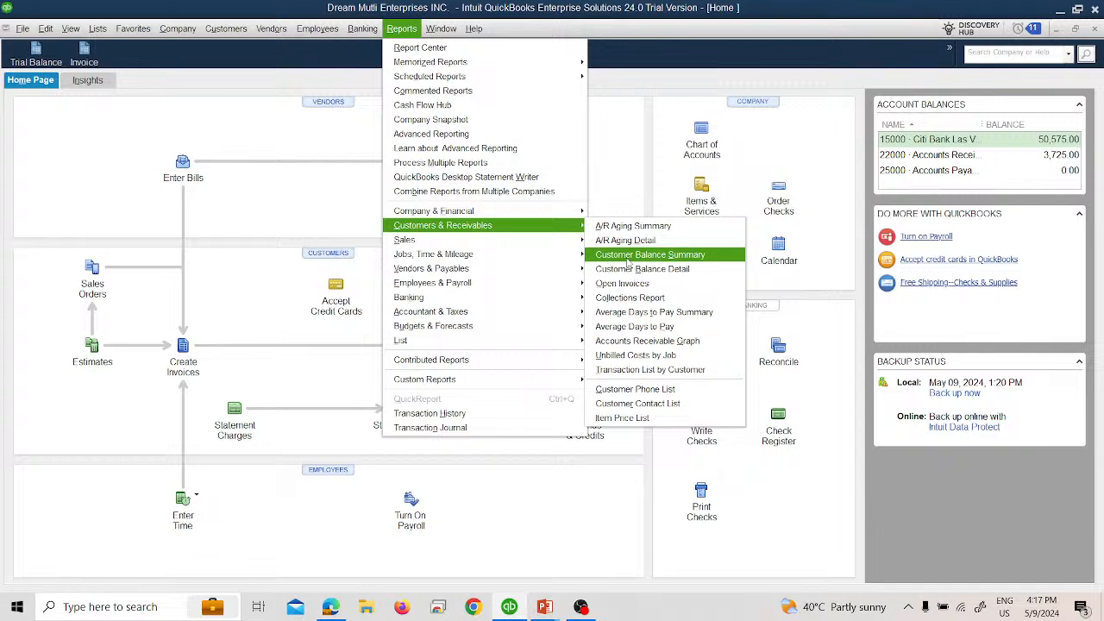
{"action": "left_click", "coordinate": [627, 254]}
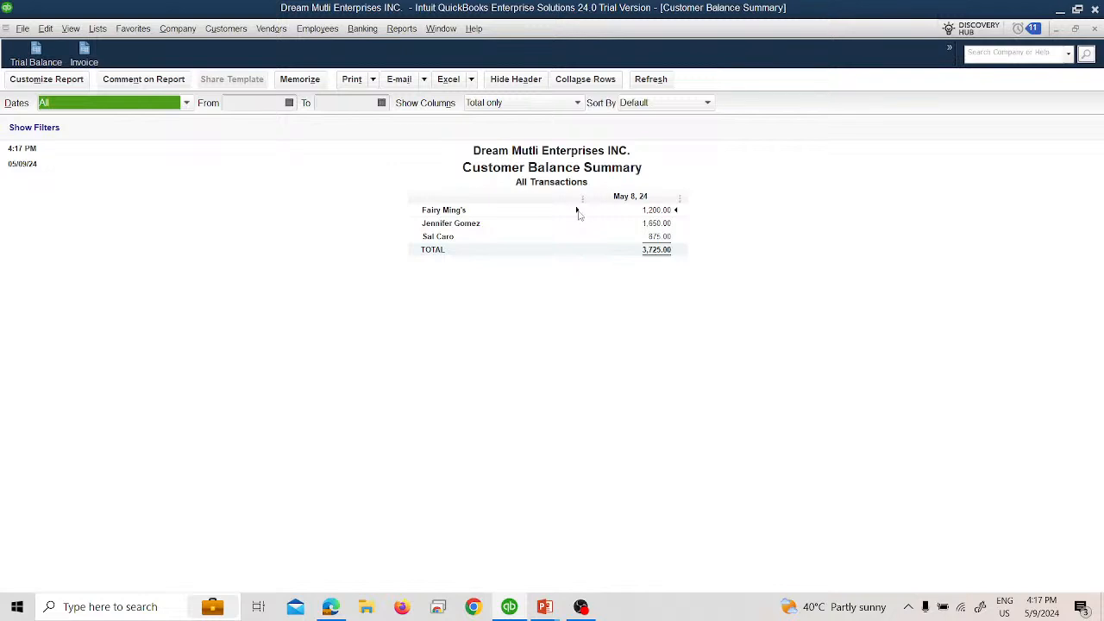
{"action": "double_click", "coordinate": [653, 212]}
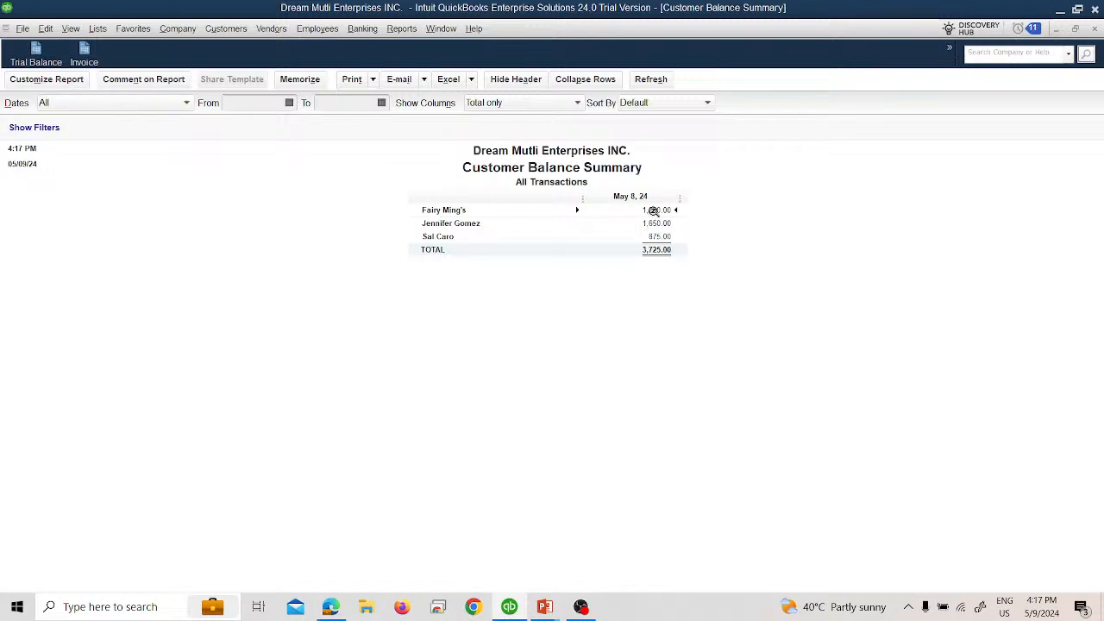
Step: Set the Customer Balance Detail date range to All, and close the report without memorizing it
{"action": "left_click", "coordinate": [190, 103]}
{"action": "scroll", "coordinate": [123, 126], "scroll_direction": "up", "scroll_amount": 1}
{"action": "left_click", "coordinate": [123, 126]}
{"action": "left_click", "coordinate": [156, 105]}
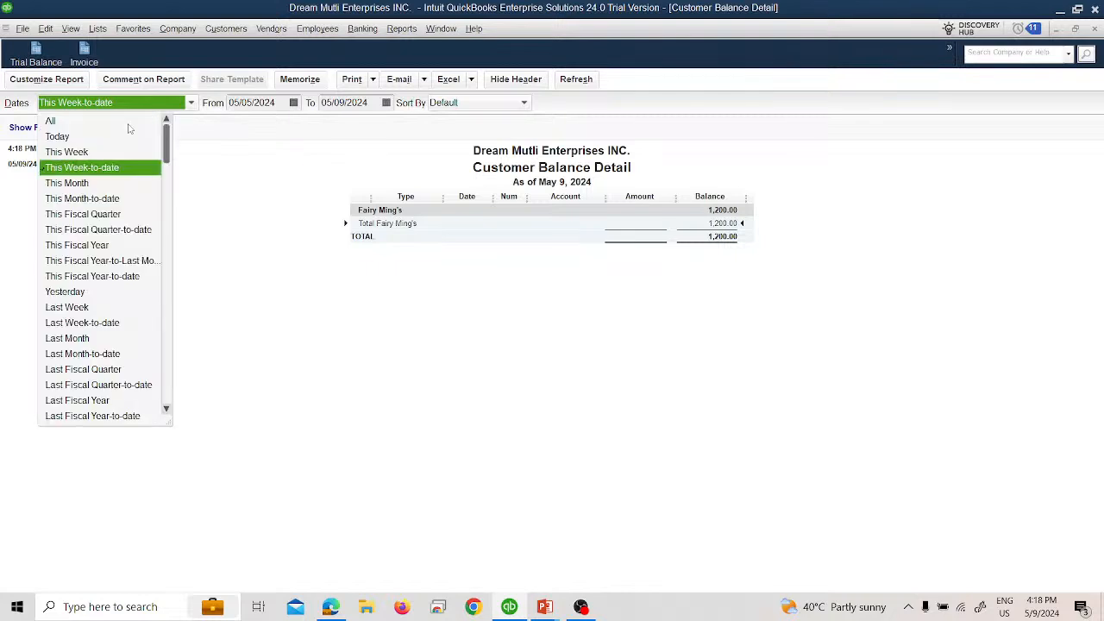
{"action": "left_click", "coordinate": [121, 121]}
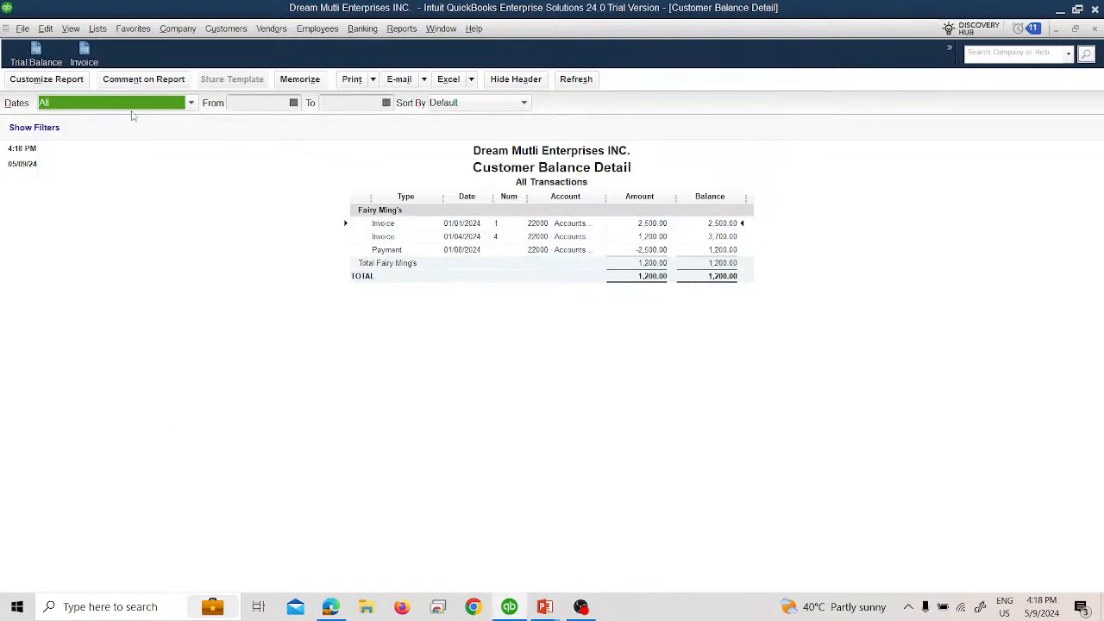
{"action": "left_click", "coordinate": [1094, 31]}
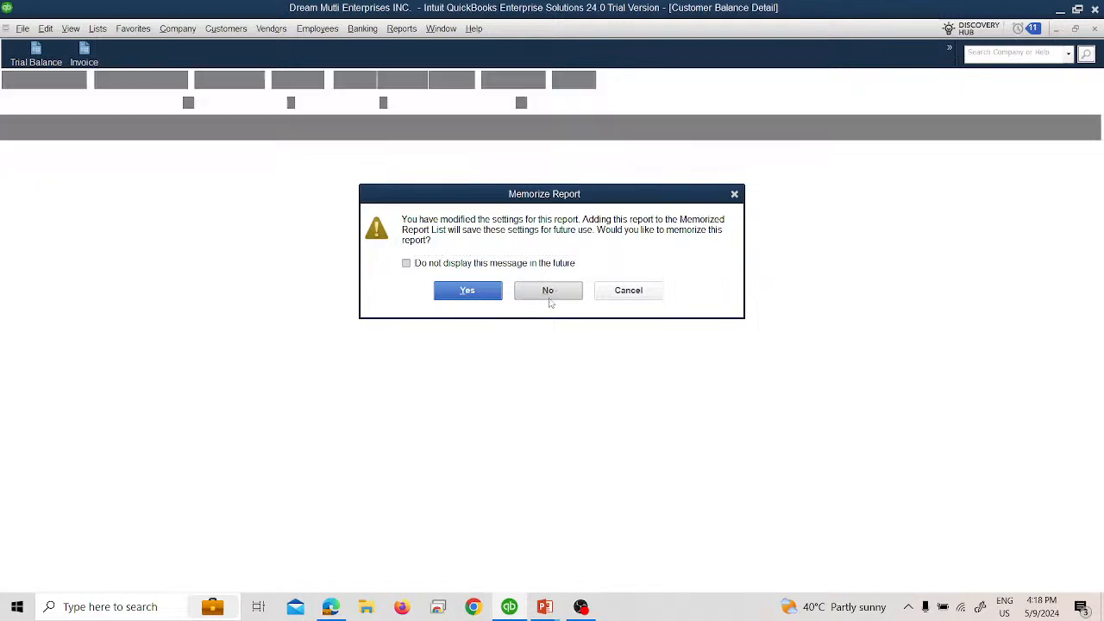
{"action": "left_click", "coordinate": [547, 293]}
Step: Examine the last listed customer's balance detail for all dates, and close both customer balance reports without memorizing
{"action": "double_click", "coordinate": [653, 236]}
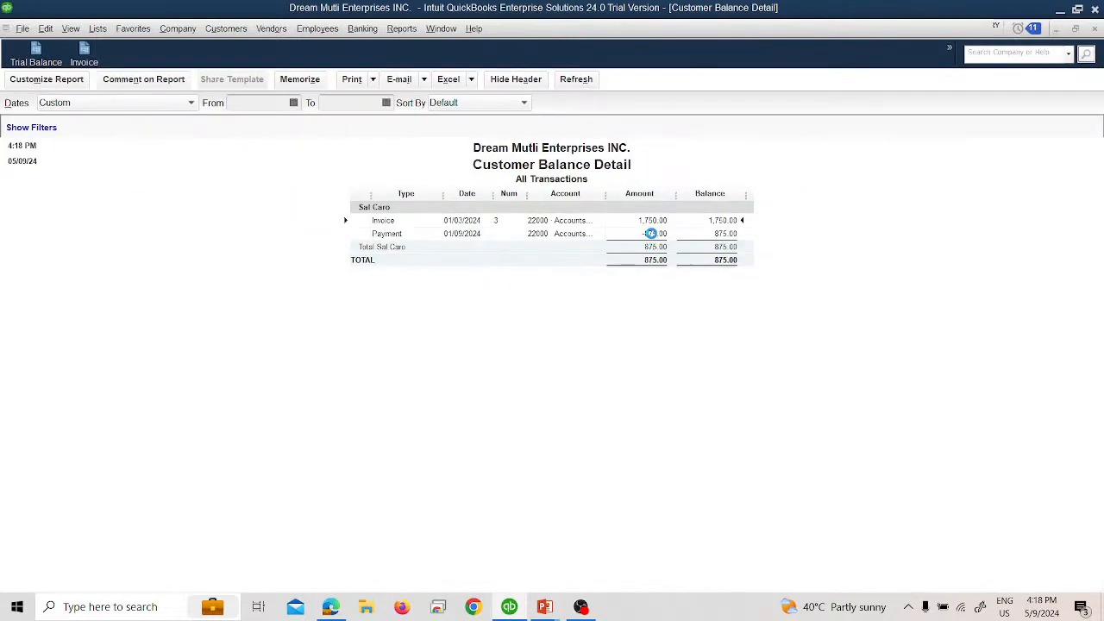
{"action": "left_click", "coordinate": [122, 103]}
{"action": "scroll", "coordinate": [108, 125], "scroll_direction": "up", "scroll_amount": 3}
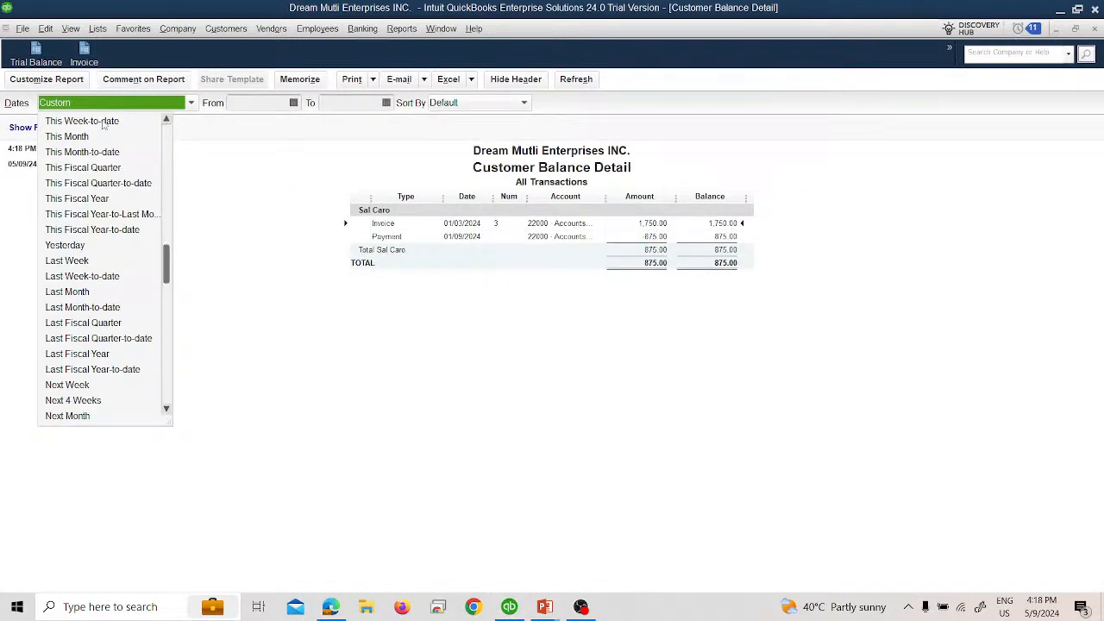
{"action": "left_click", "coordinate": [105, 120]}
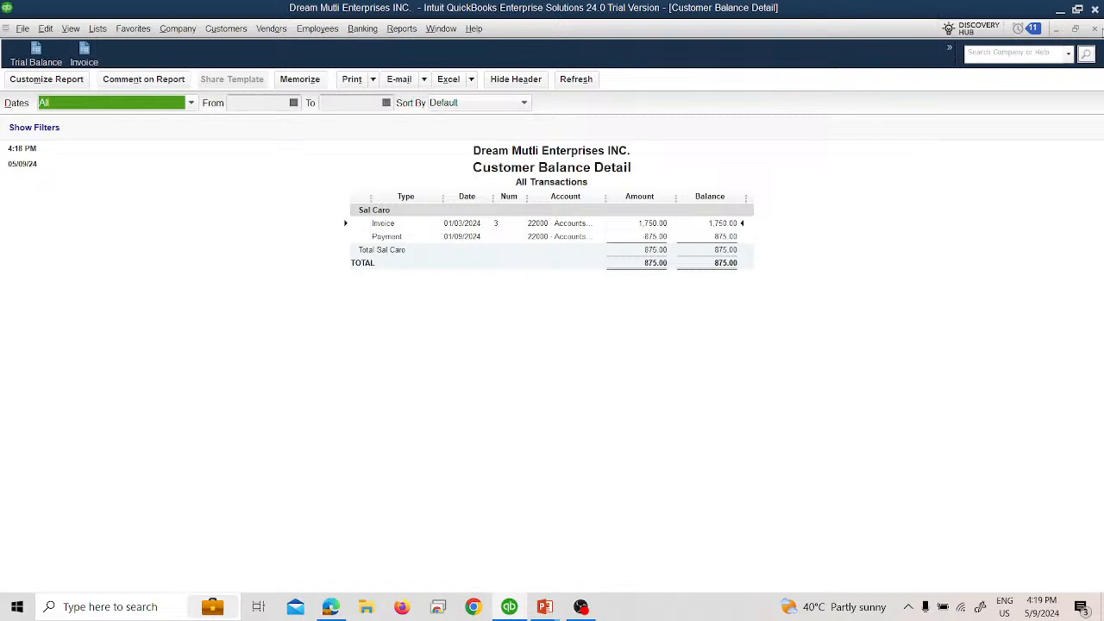
{"action": "left_click", "coordinate": [1094, 29]}
{"action": "left_click", "coordinate": [569, 291]}
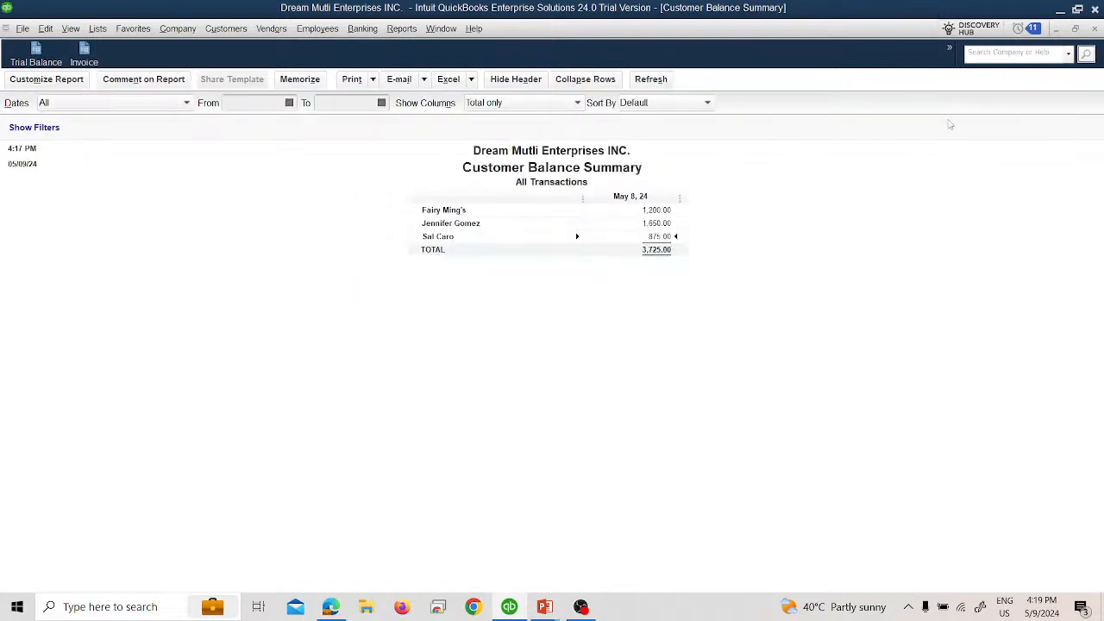
{"action": "left_click", "coordinate": [1095, 28]}
Step: Open the Open Invoices report and set its date range to All to examine each customer's unpaid invoices
{"action": "left_click", "coordinate": [401, 28]}
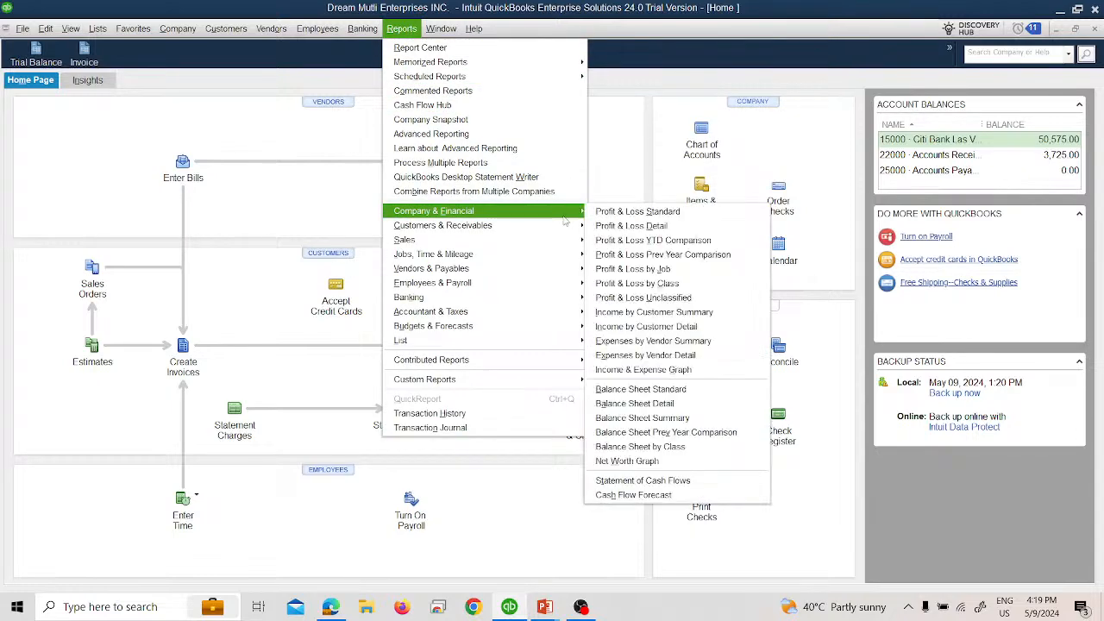
{"action": "mouse_move", "coordinate": [571, 225]}
{"action": "left_click", "coordinate": [643, 280]}
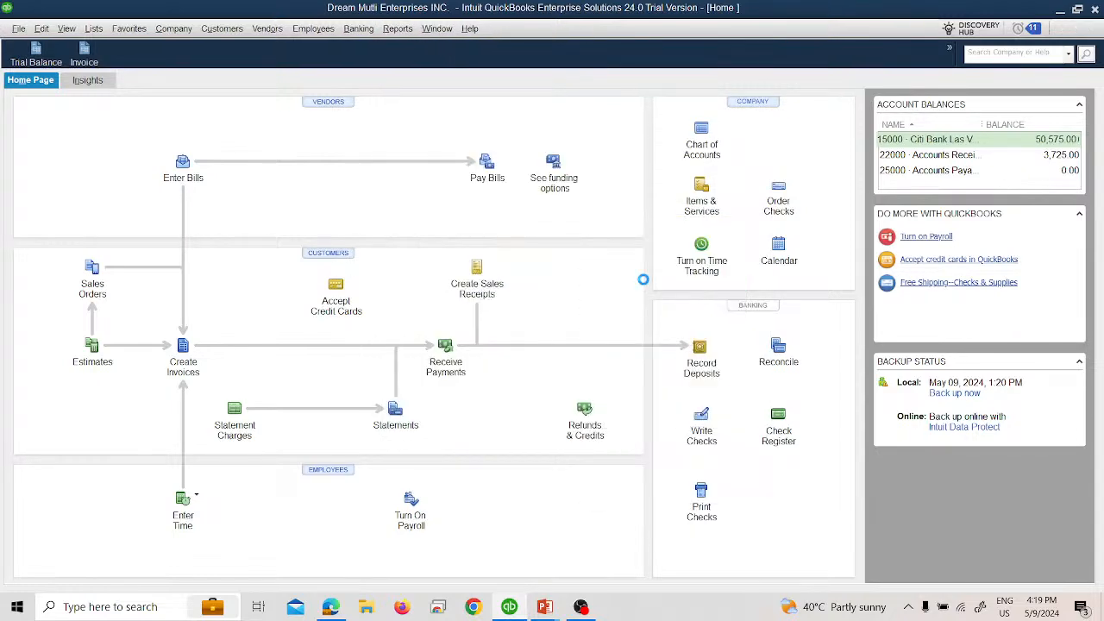
{"action": "left_click", "coordinate": [80, 104]}
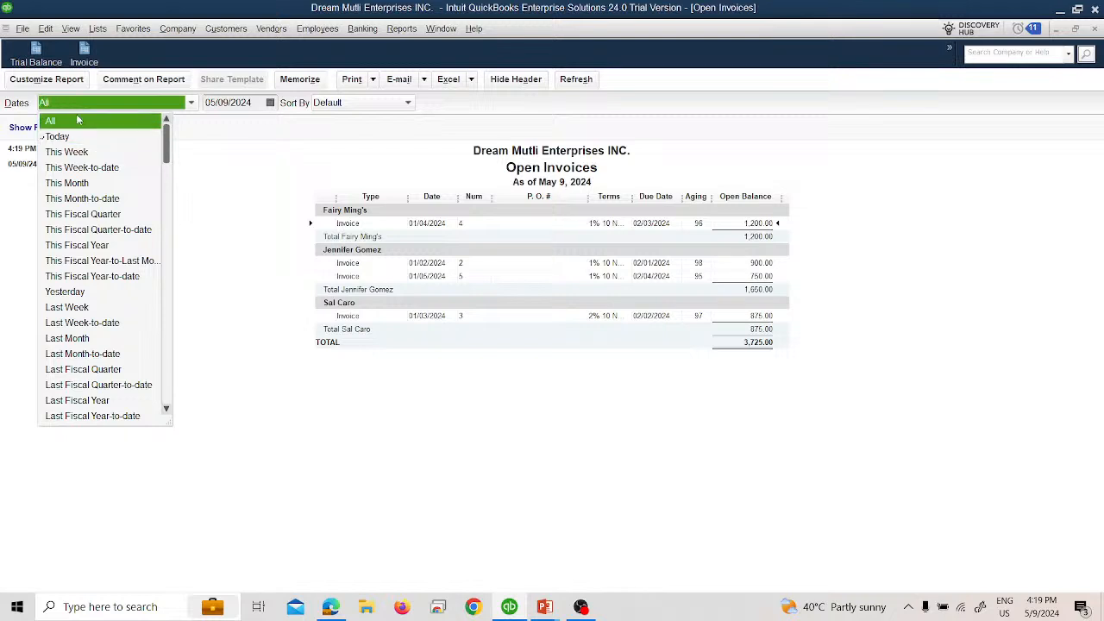
{"action": "left_click", "coordinate": [76, 113]}
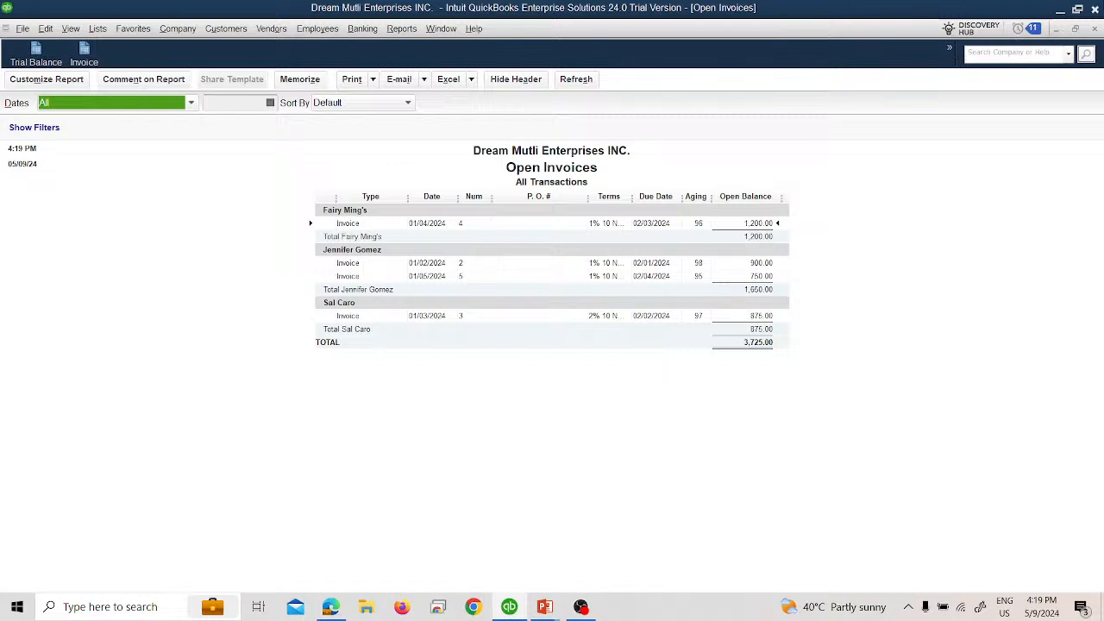
Step: Close the Open Invoices report without memorizing it, and open the Transaction List by Customer report for All dates
{"action": "left_click", "coordinate": [1095, 29]}
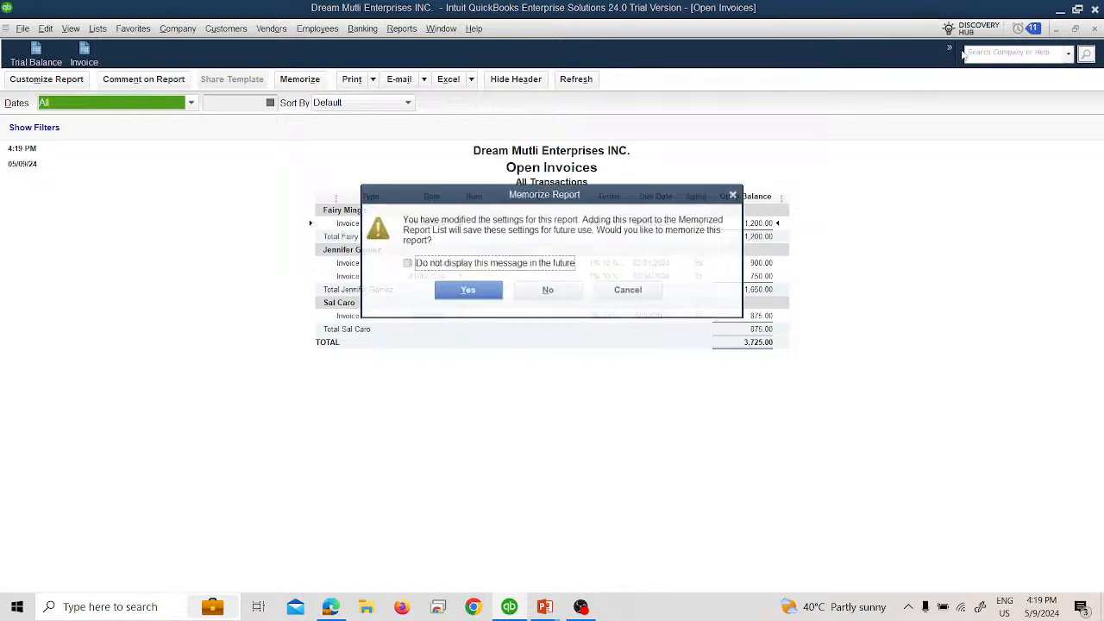
{"action": "left_click", "coordinate": [547, 290]}
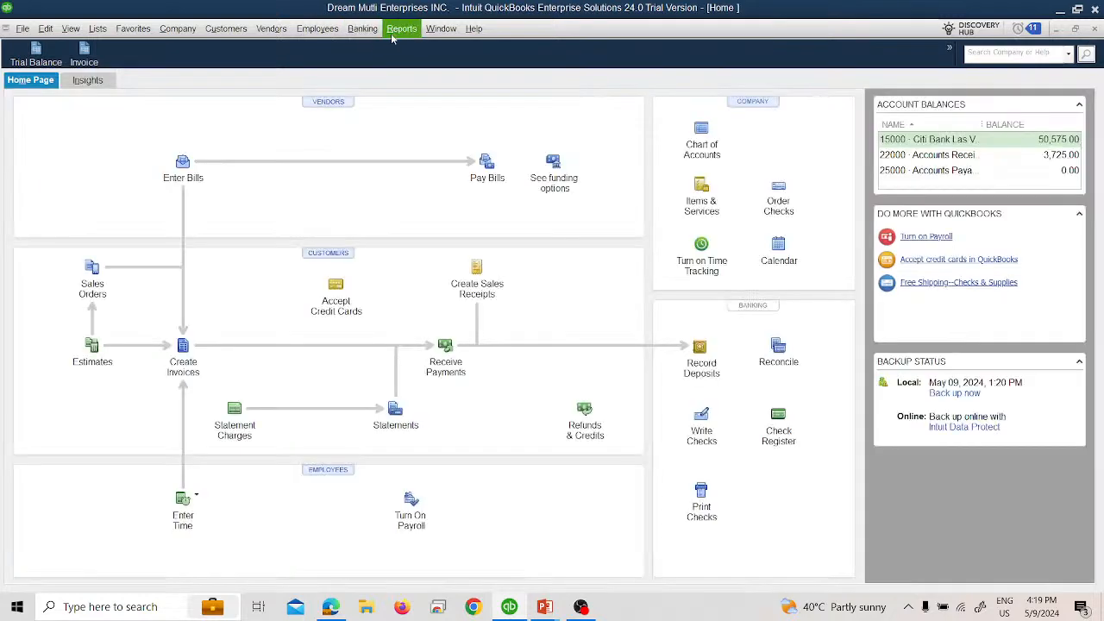
{"action": "left_click", "coordinate": [391, 31]}
{"action": "mouse_move", "coordinate": [442, 225]}
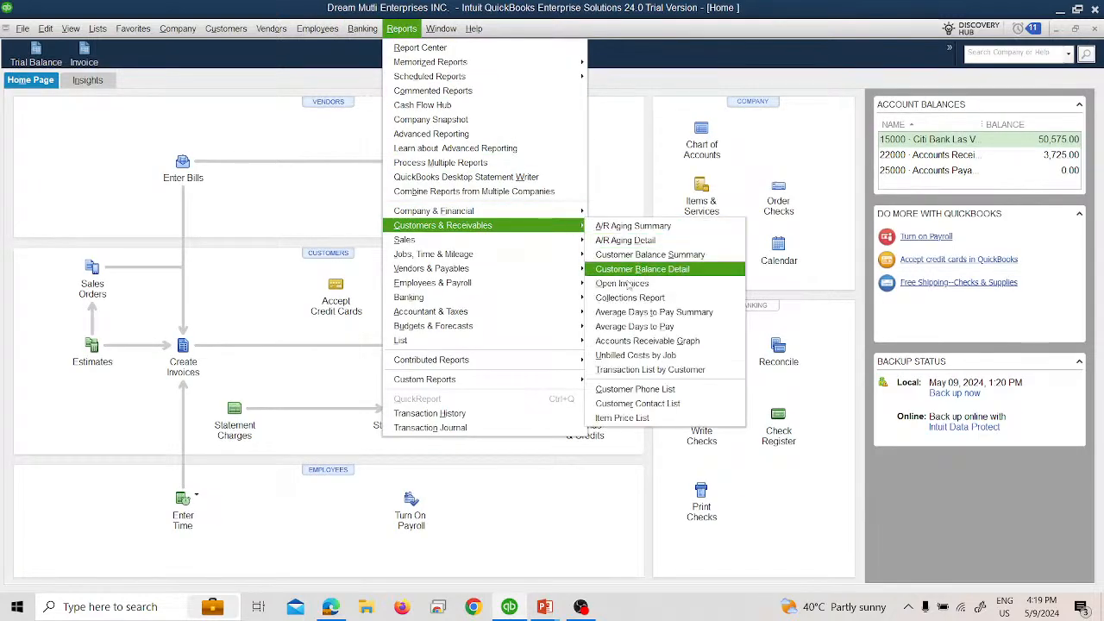
{"action": "left_click", "coordinate": [645, 369]}
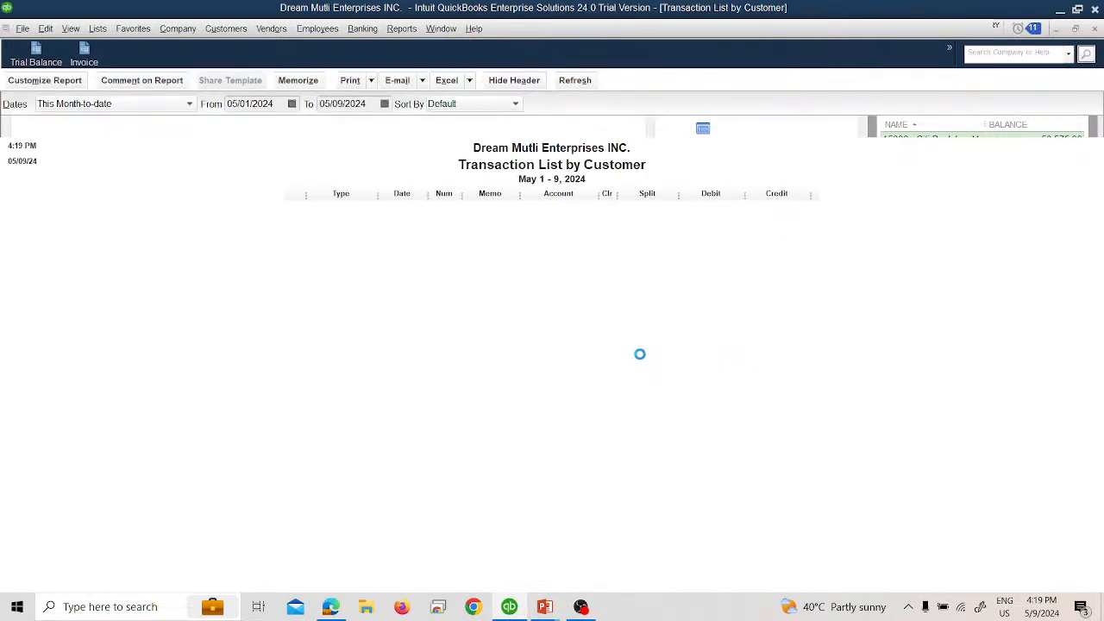
{"action": "left_click", "coordinate": [80, 104]}
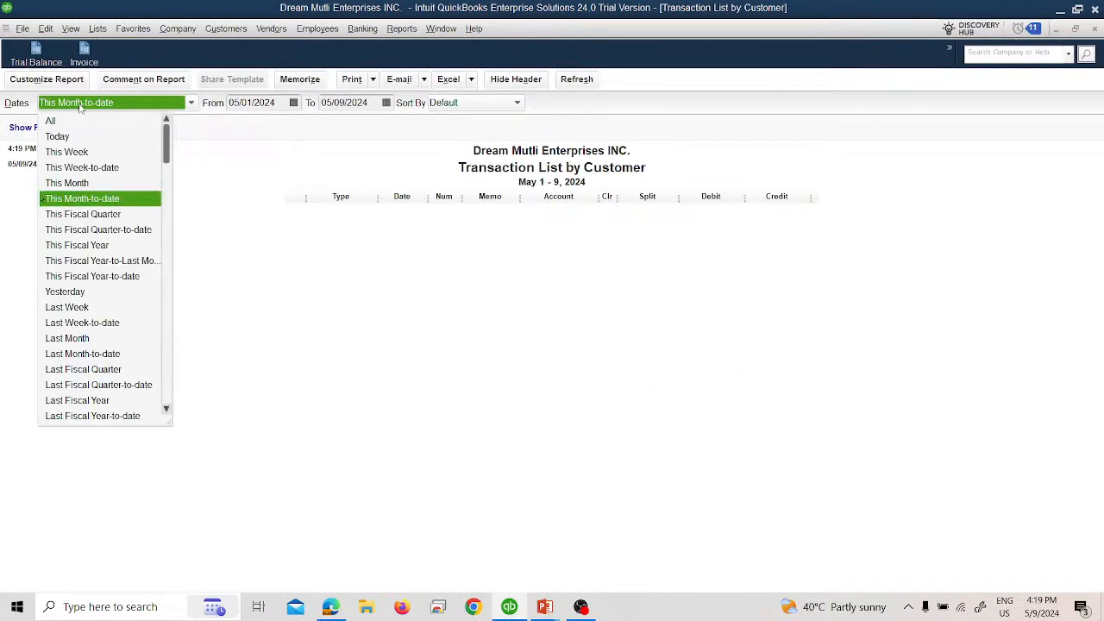
{"action": "left_click", "coordinate": [85, 121]}
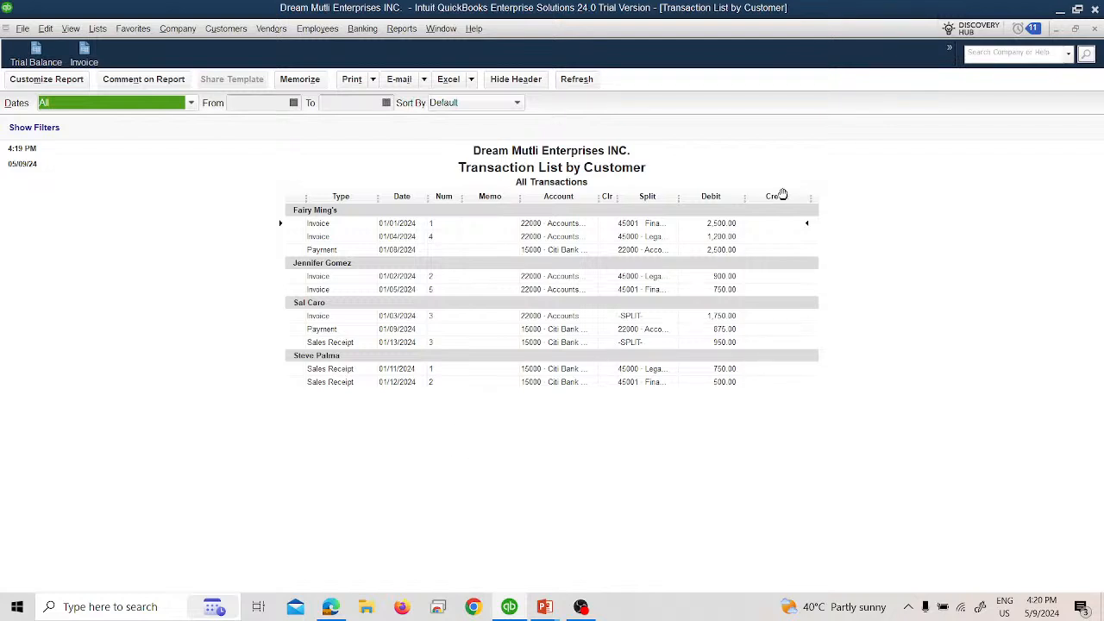
Step: Close the Transaction List by Customer report without memorizing it, and reopen it with the date range set to All
{"action": "left_click", "coordinate": [1095, 29]}
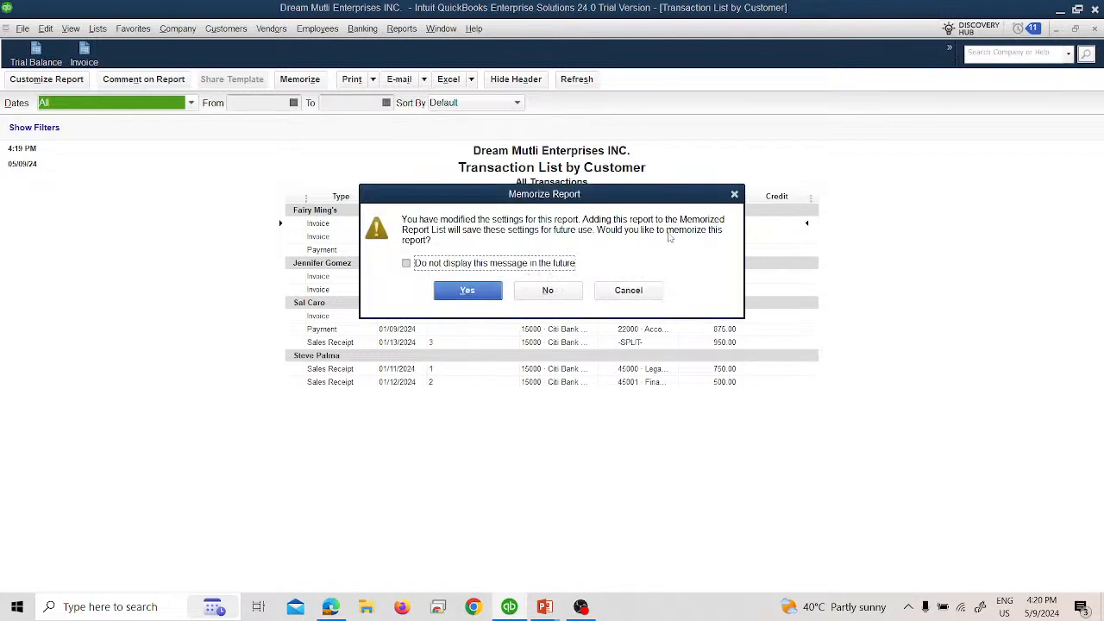
{"action": "left_click", "coordinate": [547, 291]}
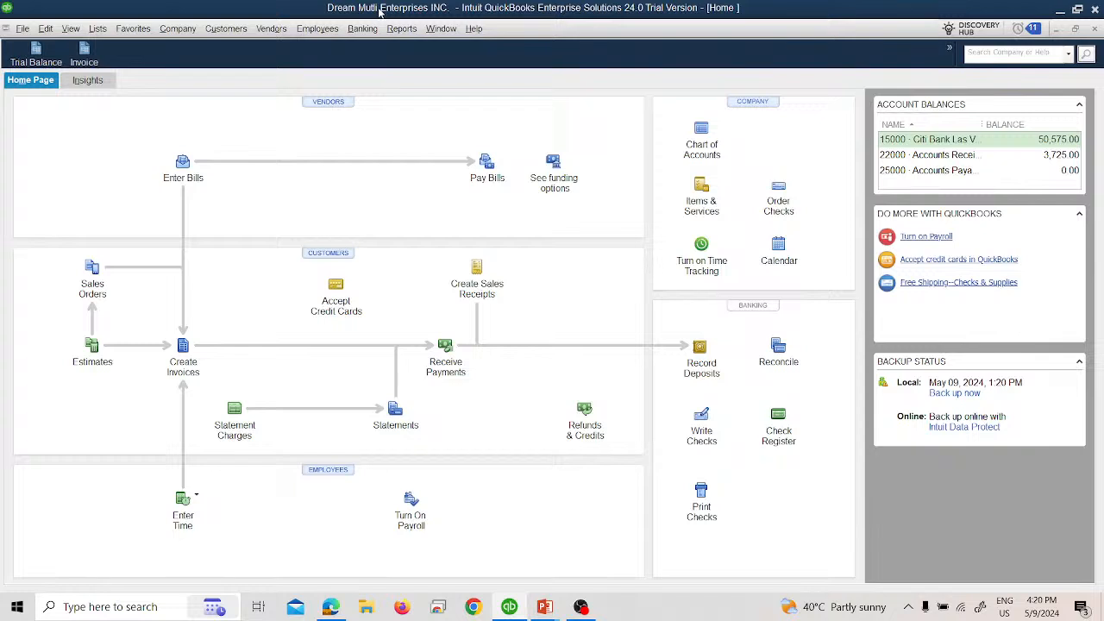
{"action": "left_click", "coordinate": [399, 30]}
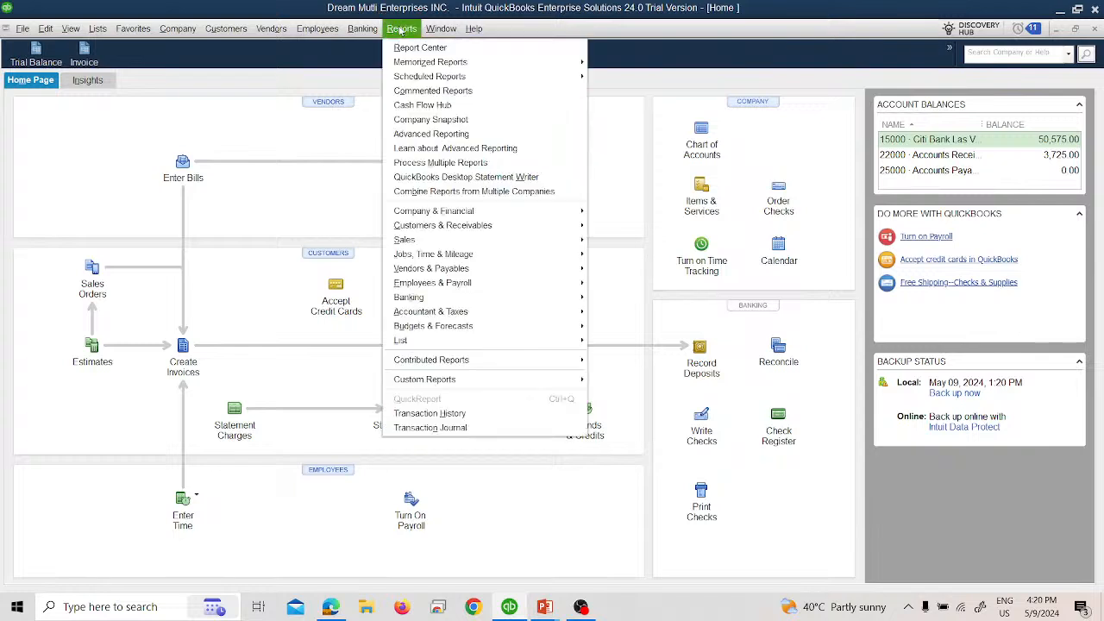
{"action": "mouse_move", "coordinate": [511, 230]}
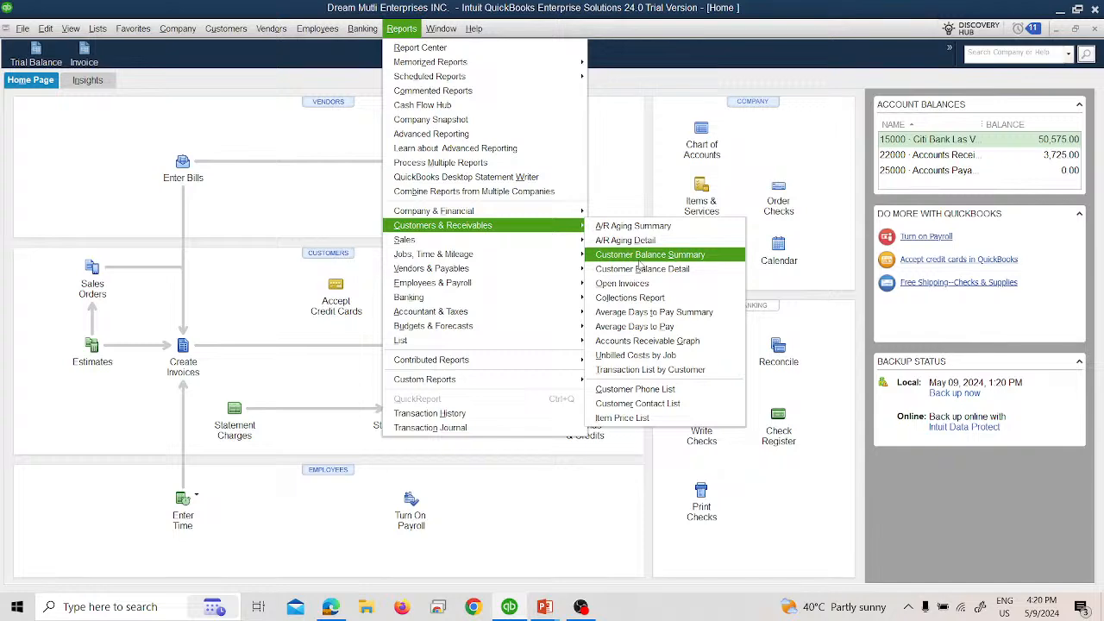
{"action": "left_click", "coordinate": [645, 369]}
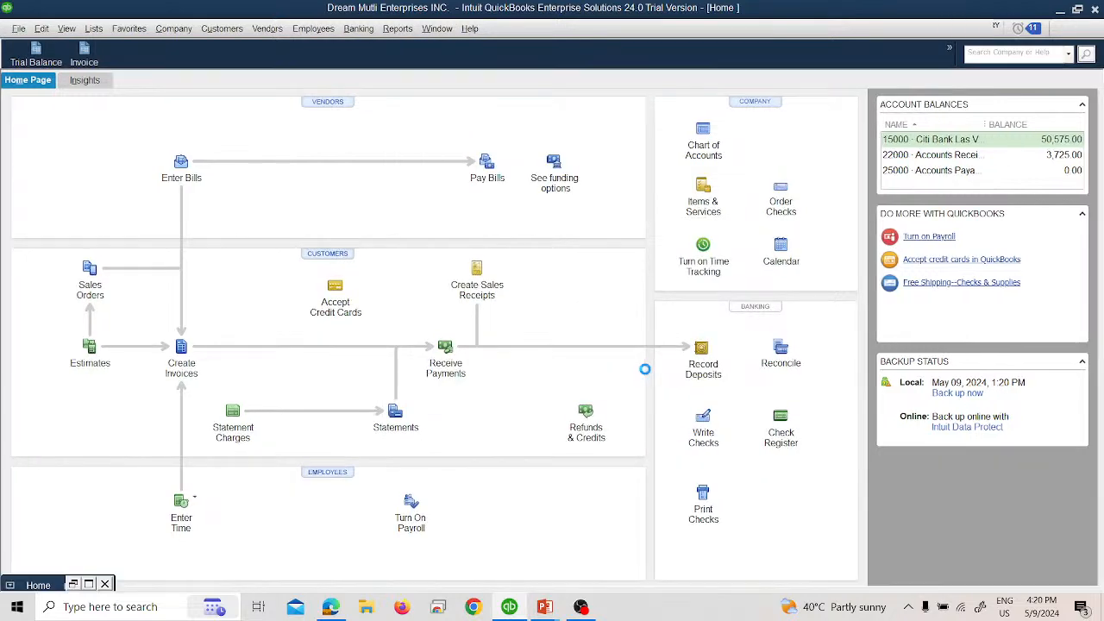
{"action": "left_click", "coordinate": [127, 105]}
{"action": "left_click", "coordinate": [87, 127]}
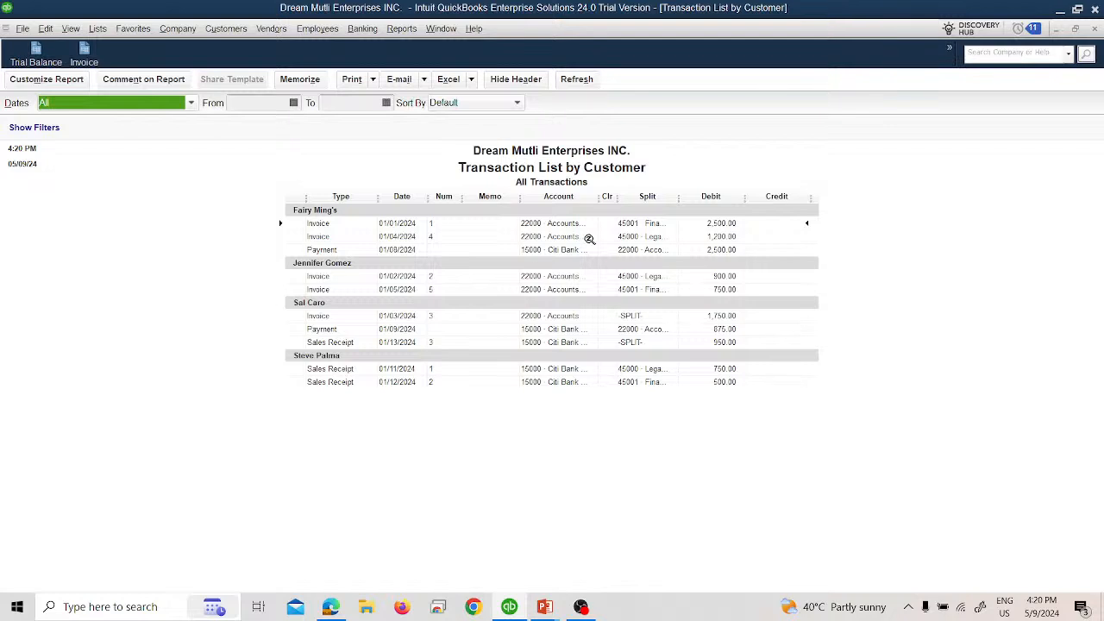
Step: Open invoice 1 from the report, set the Financial Services quantity to 20, and save and close it, accepting the changed payment application
{"action": "double_click", "coordinate": [692, 225]}
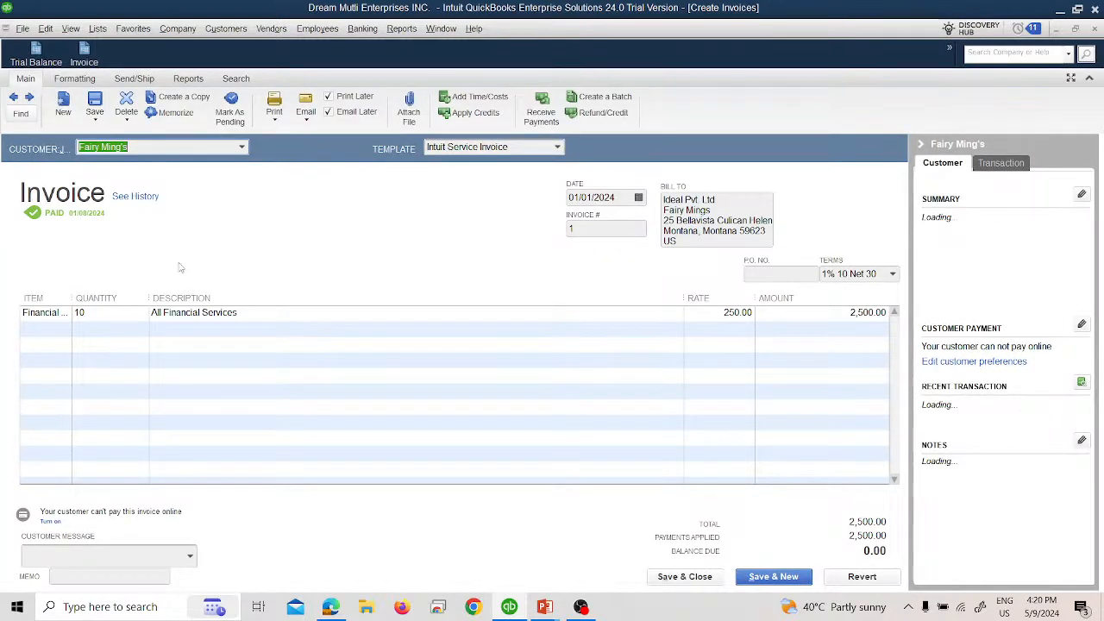
{"action": "left_click", "coordinate": [136, 317]}
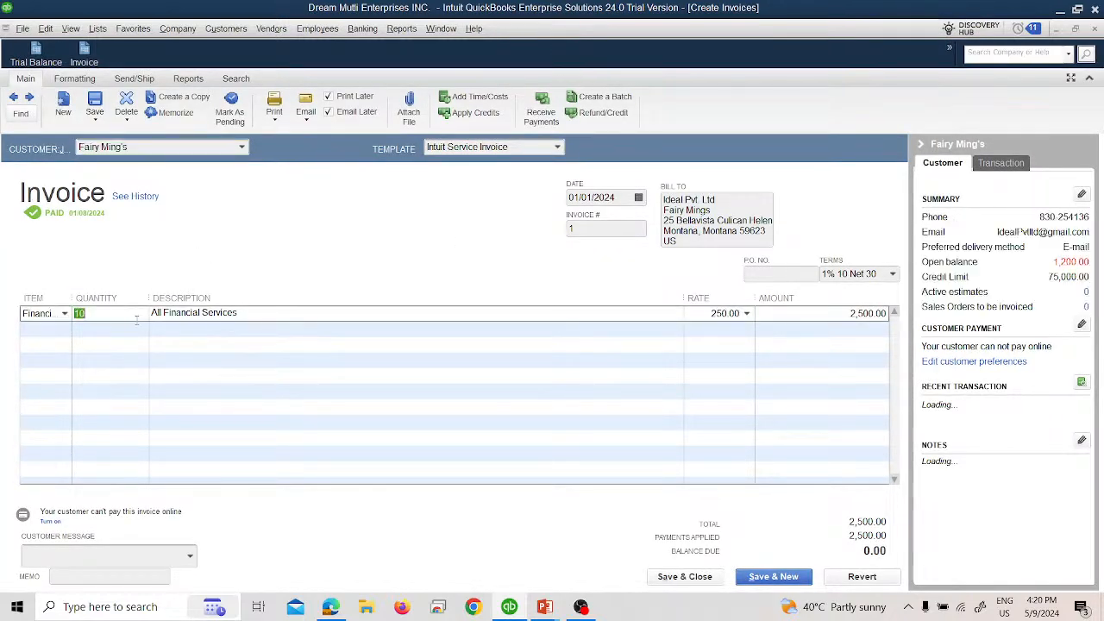
{"action": "type", "text": "20"}
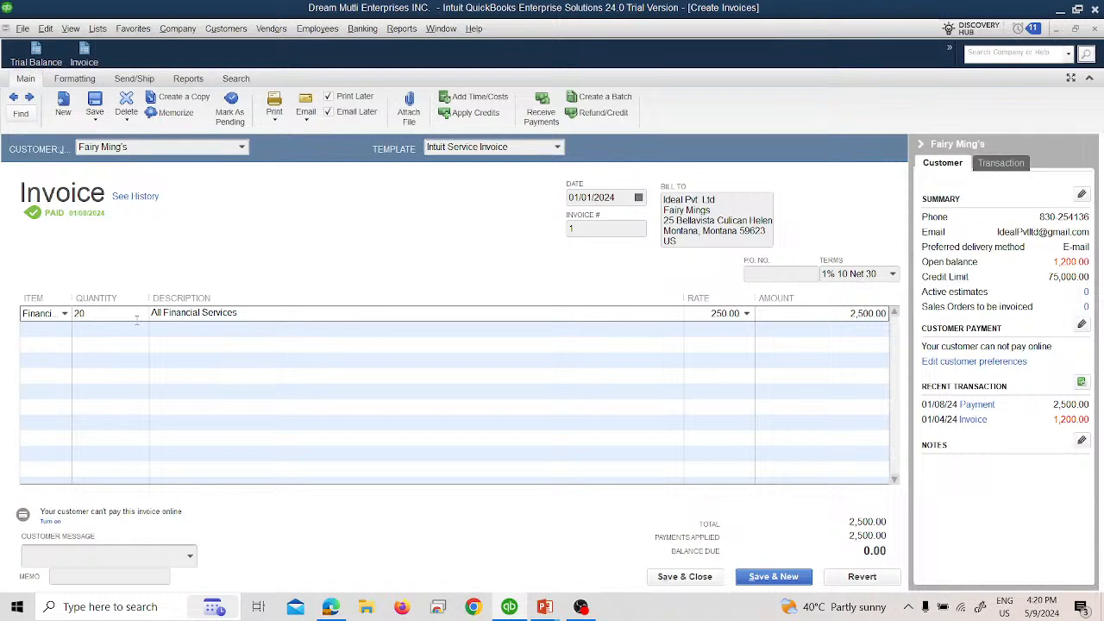
{"action": "key", "text": "Tab"}
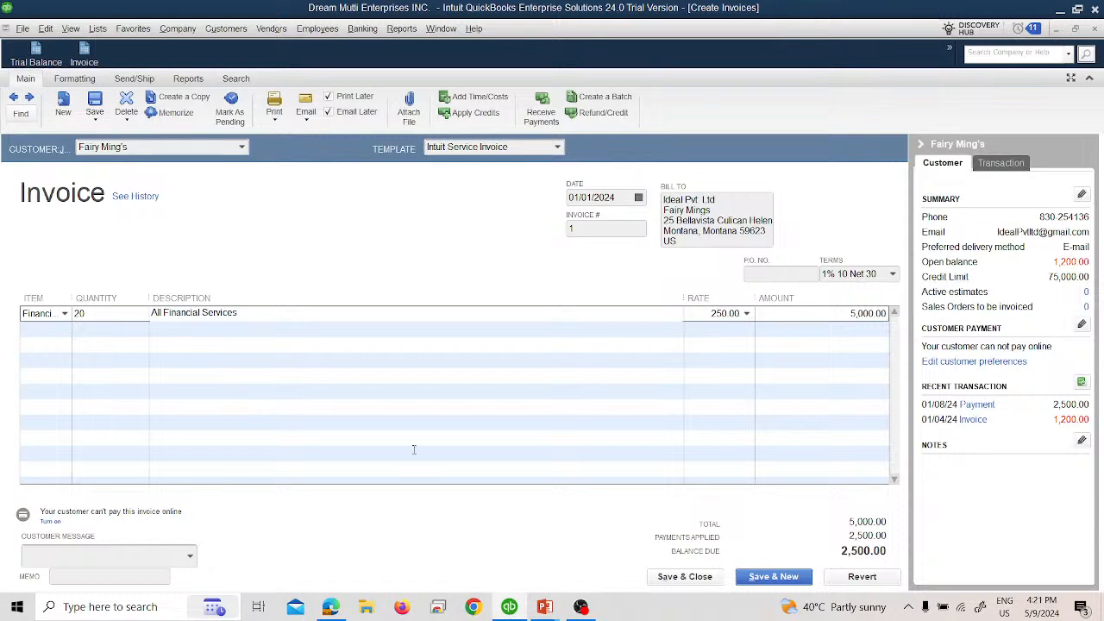
{"action": "left_click", "coordinate": [671, 581]}
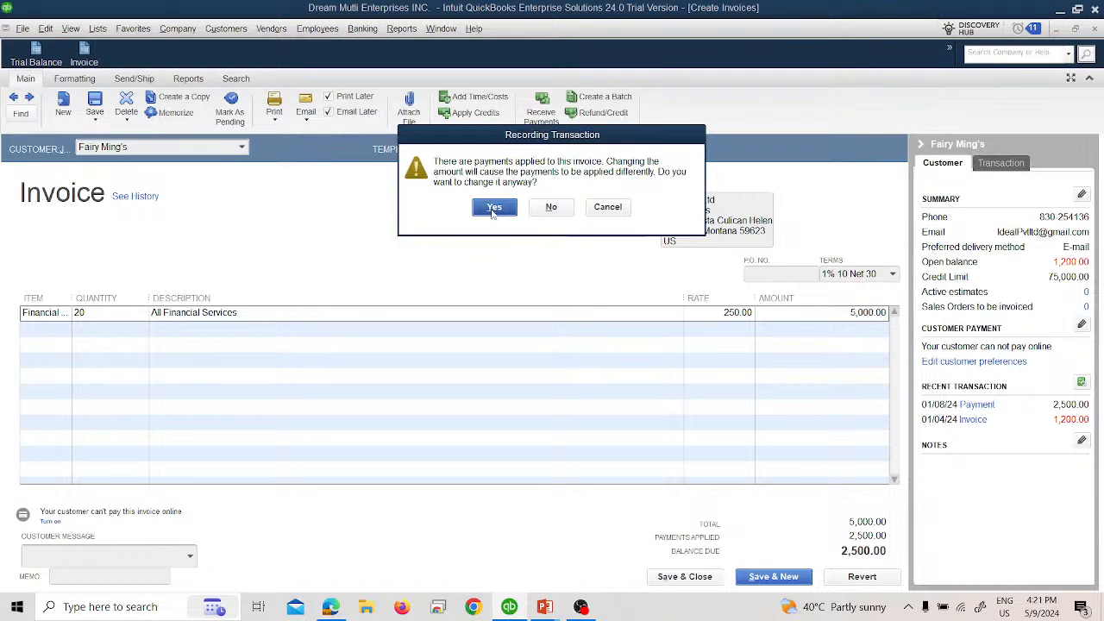
{"action": "left_click", "coordinate": [494, 210]}
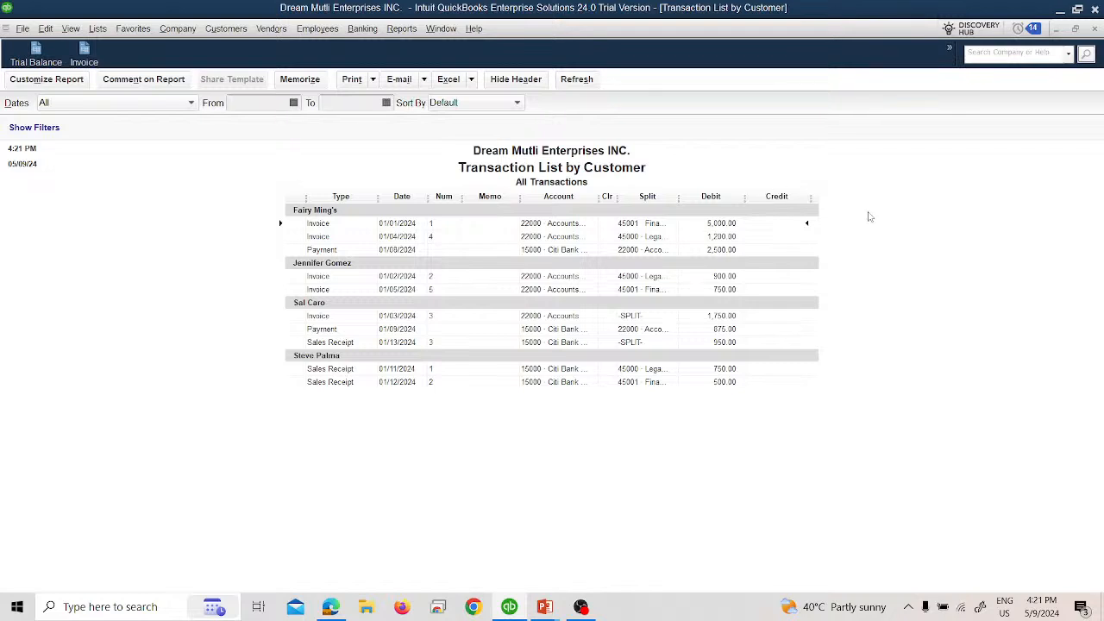
Step: Open the 01/12/2024 sales receipt from the report, look at its Delete and Void options, and close the receipt
{"action": "double_click", "coordinate": [694, 384]}
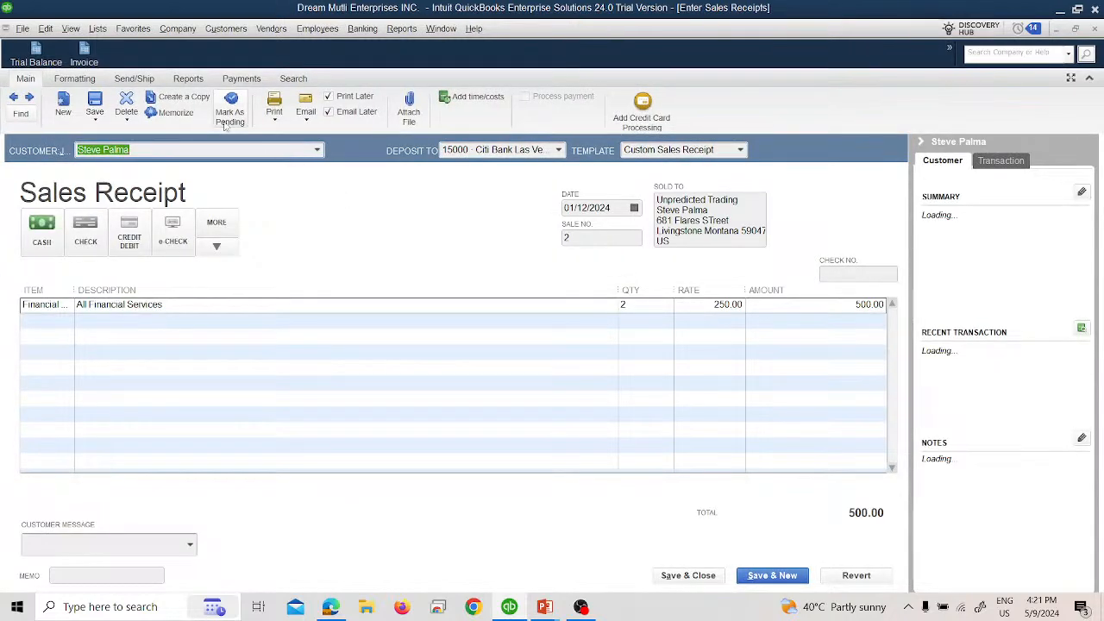
{"action": "left_click", "coordinate": [127, 117]}
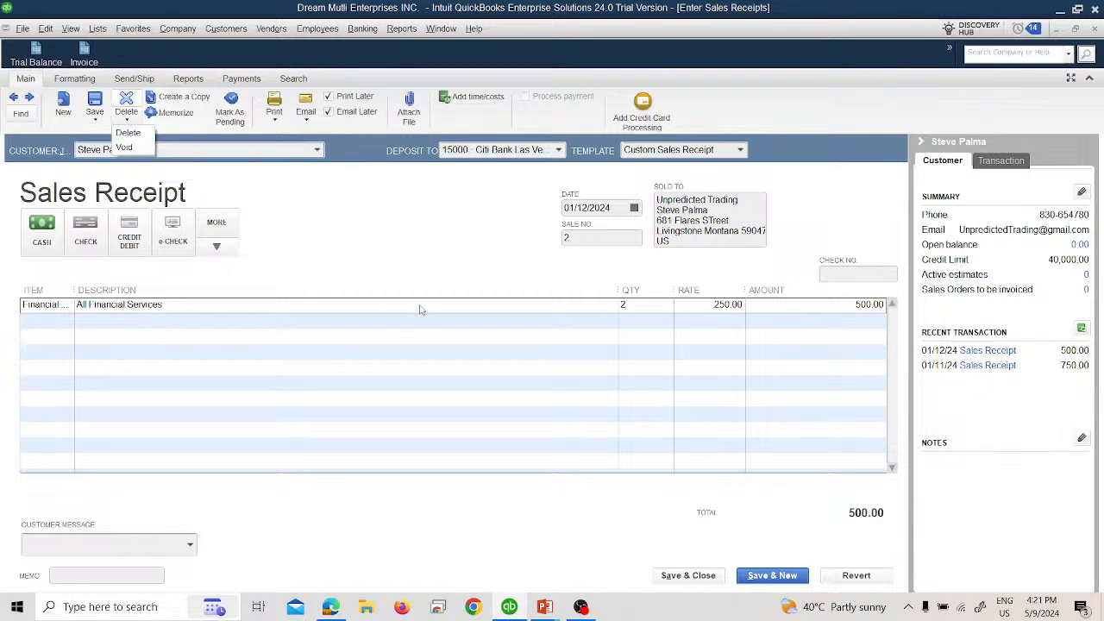
{"action": "left_click", "coordinate": [377, 267]}
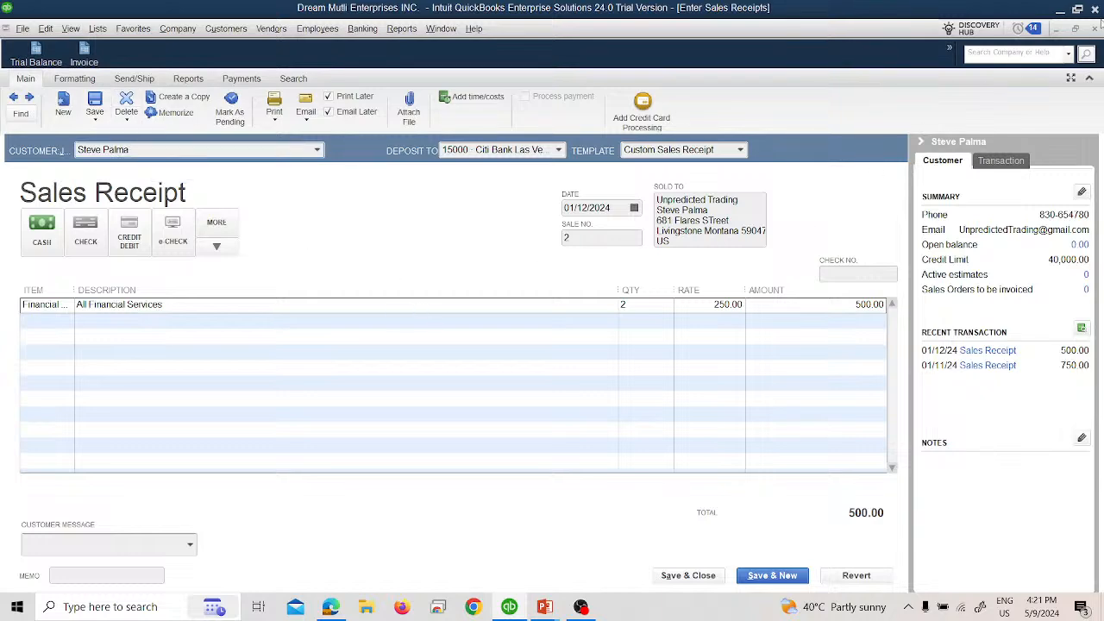
{"action": "left_click", "coordinate": [1095, 30]}
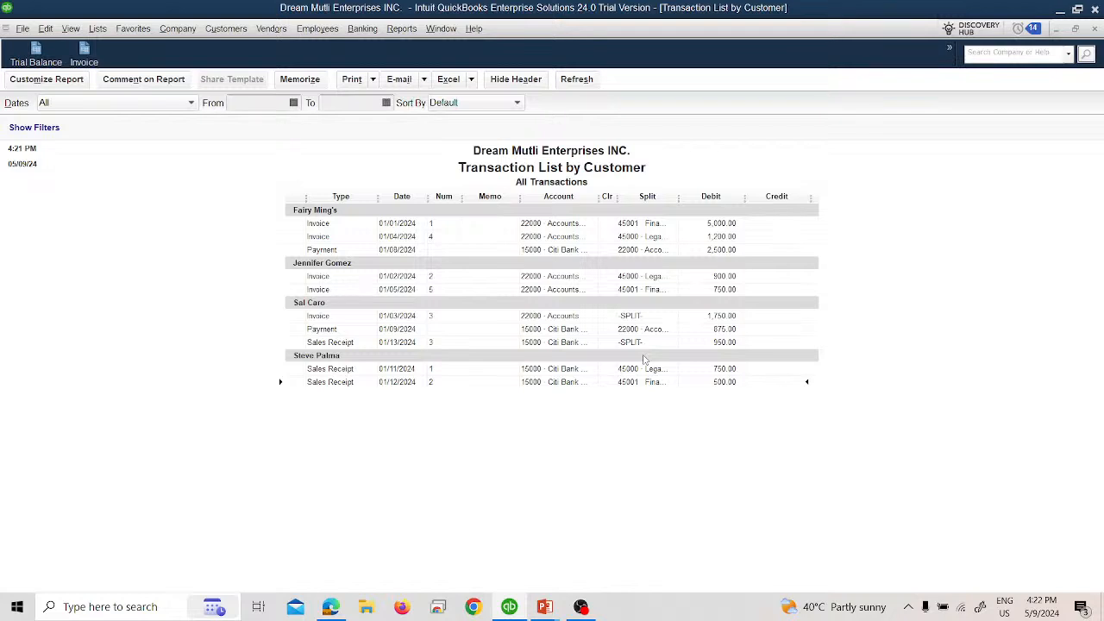
Step: Close the Transaction List by Customer report without memorizing it, and switch to the PowerPoint slide show to advance to the Enter Bills slide
{"action": "left_click", "coordinate": [1095, 28]}
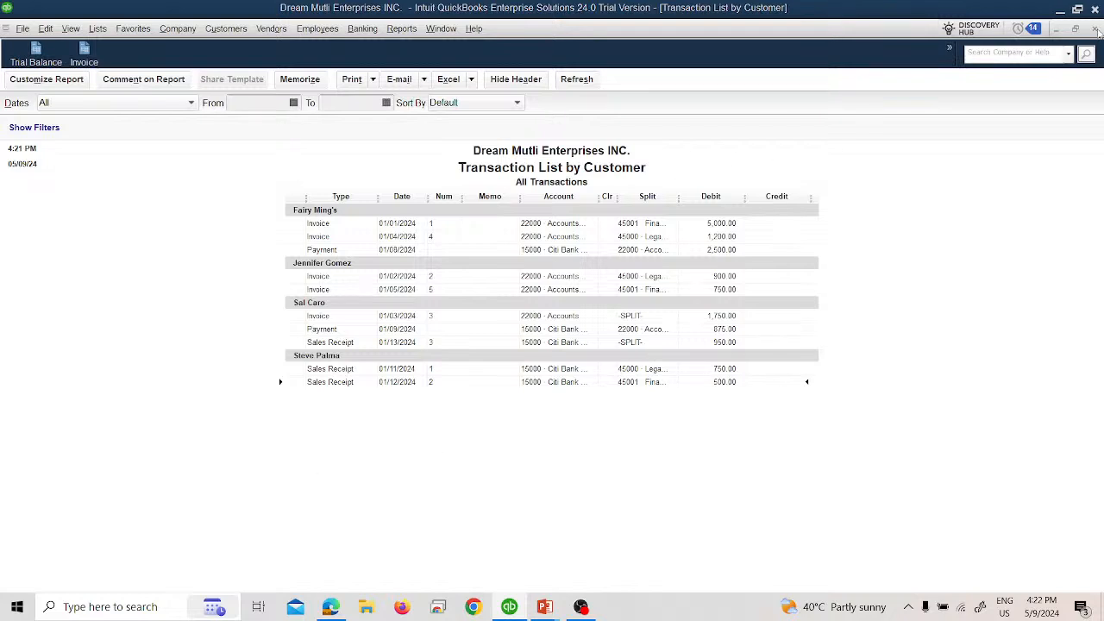
{"action": "left_click", "coordinate": [533, 293]}
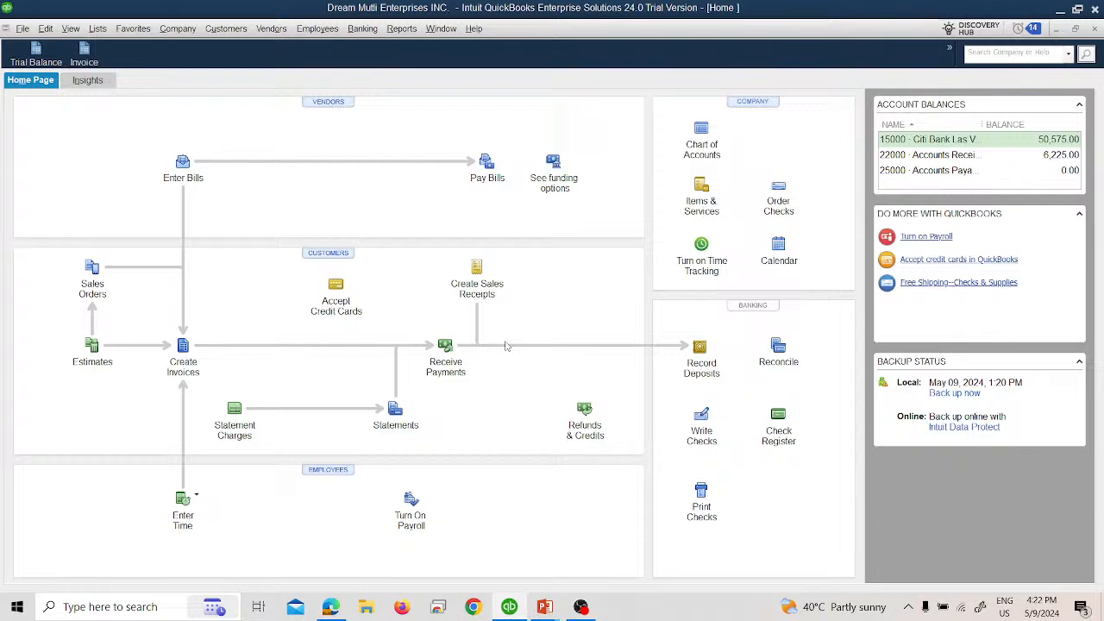
{"action": "key", "text": "alt+Tab"}
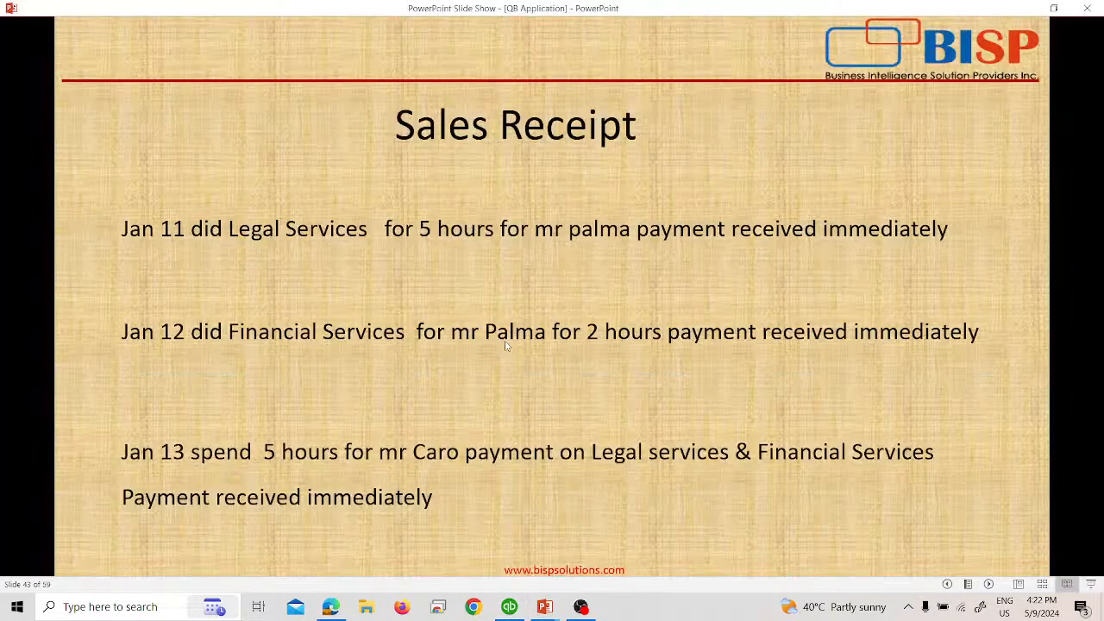
{"action": "key", "text": "Right"}
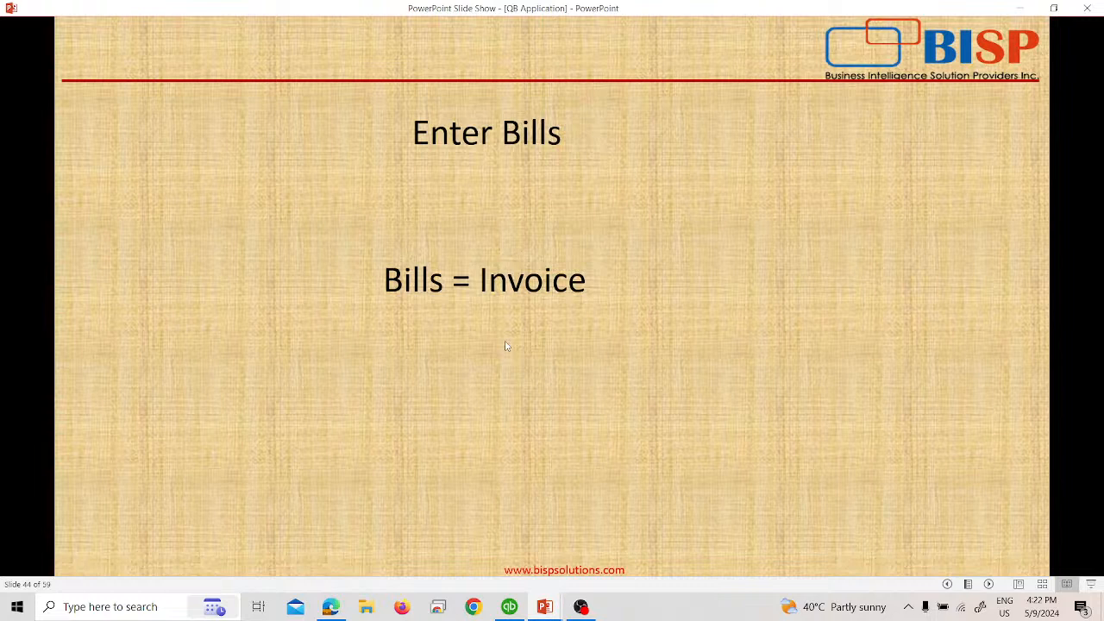
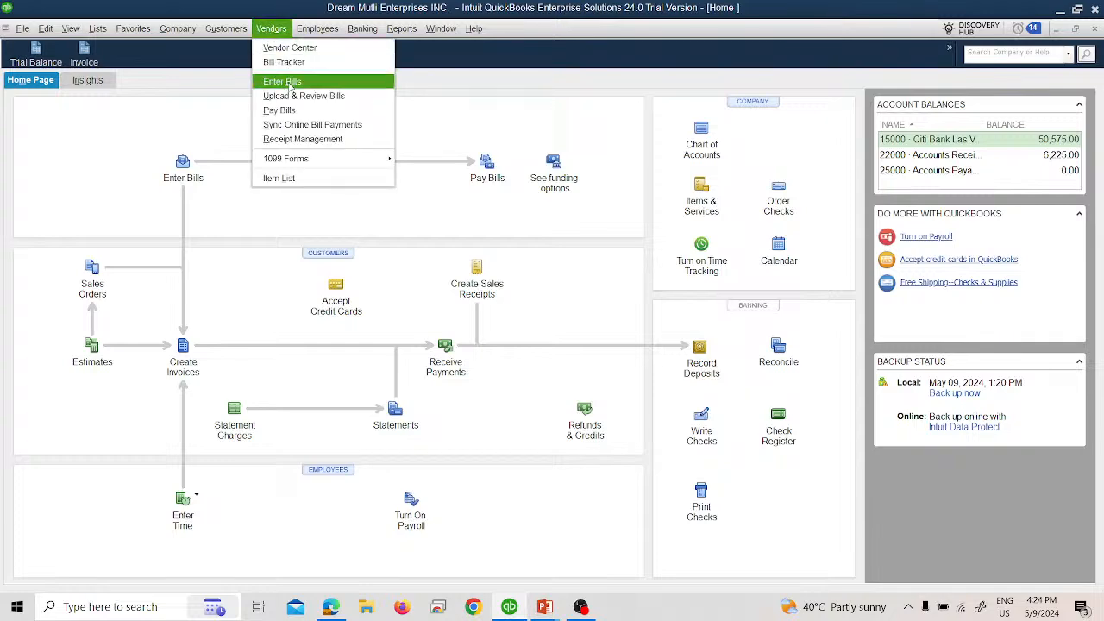
Step: Open the Enter Bills form, dismissing the Upload & Review Bills tip, and look at its Search and Reports commands
{"action": "left_click", "coordinate": [287, 81]}
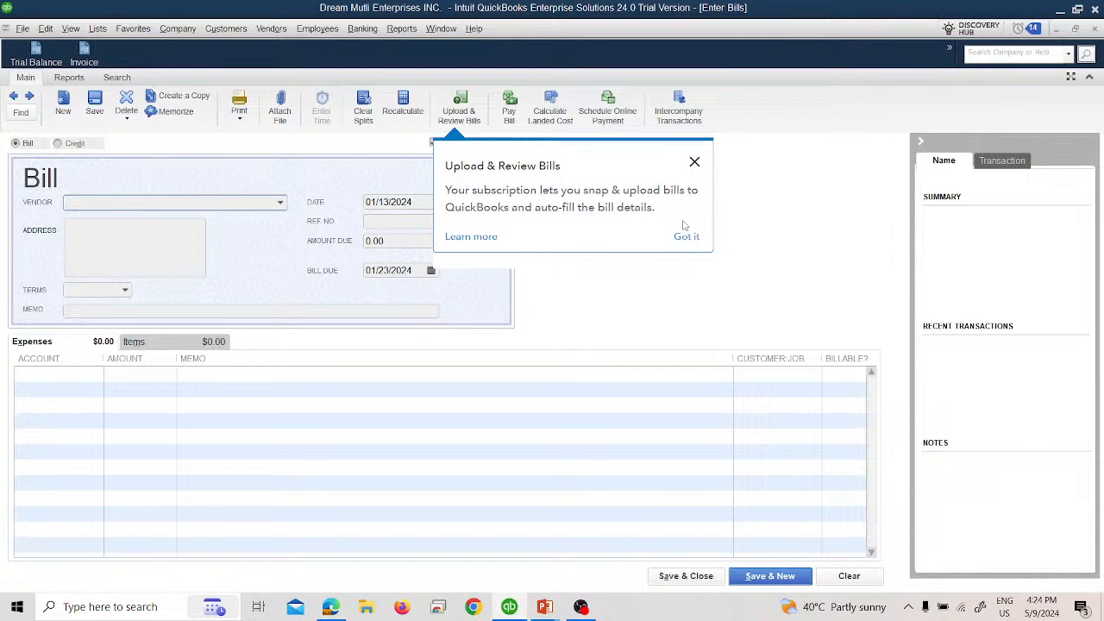
{"action": "left_click", "coordinate": [694, 162]}
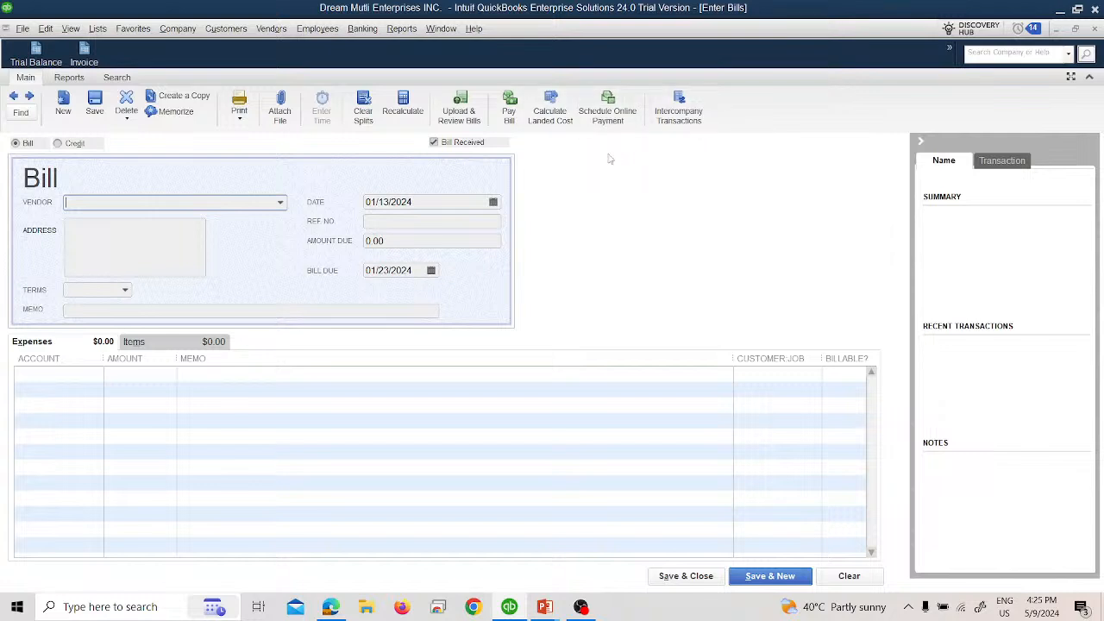
{"action": "left_click", "coordinate": [121, 78]}
{"action": "left_click", "coordinate": [89, 78]}
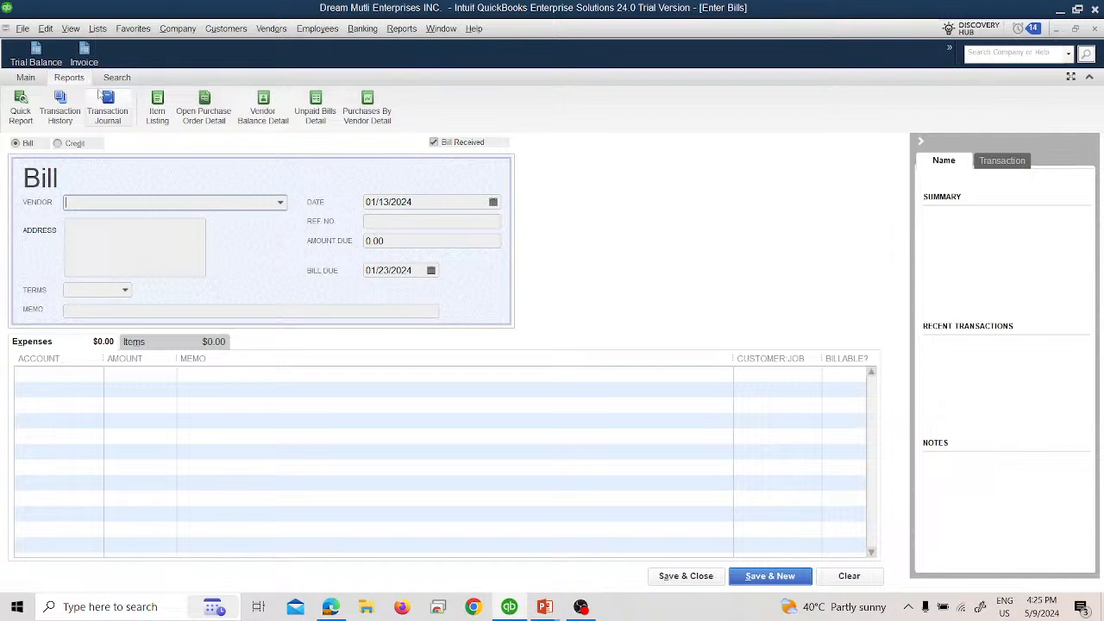
{"action": "left_click", "coordinate": [26, 80]}
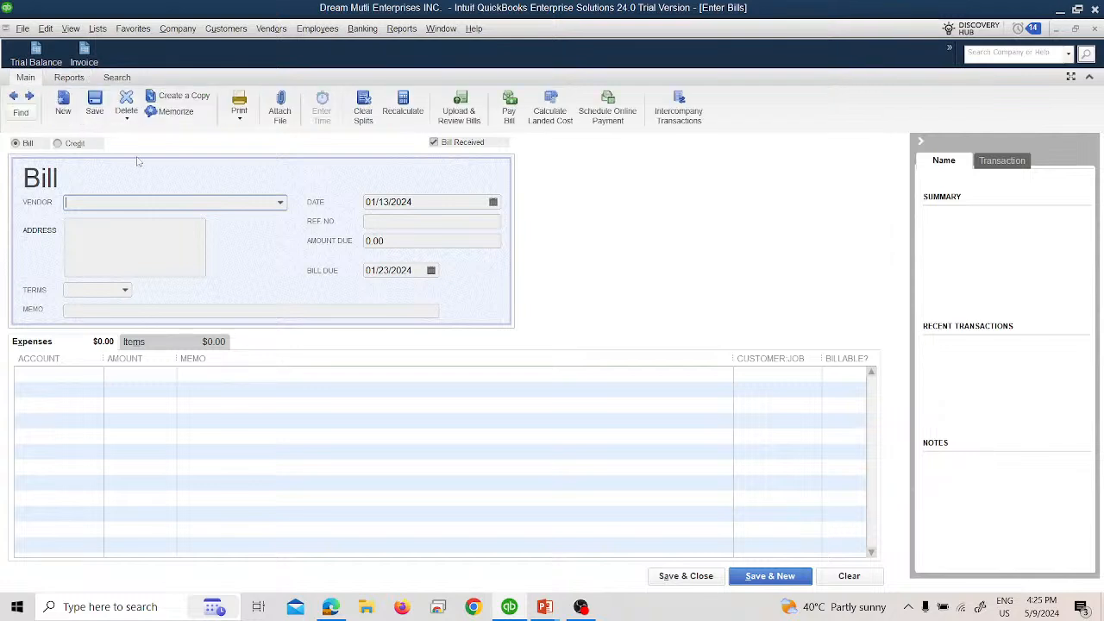
Step: Choose the Loyalty Enterprises contact as the bill's vendor and set the bill date to 01/15/2024
{"action": "left_click", "coordinate": [279, 203]}
{"action": "left_click", "coordinate": [149, 266]}
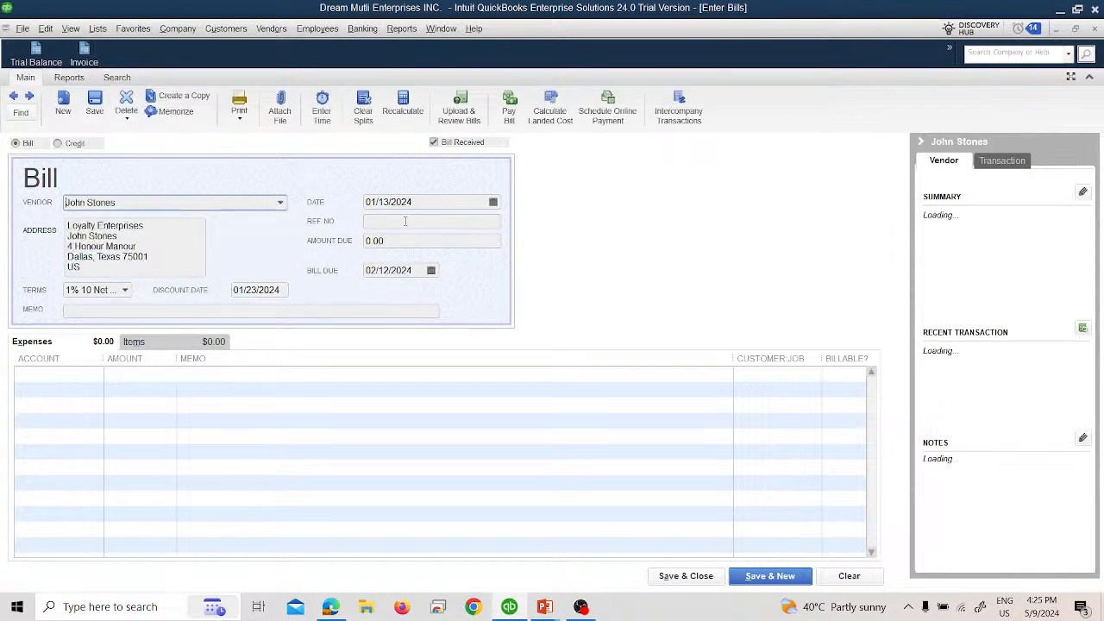
{"action": "left_click", "coordinate": [493, 201]}
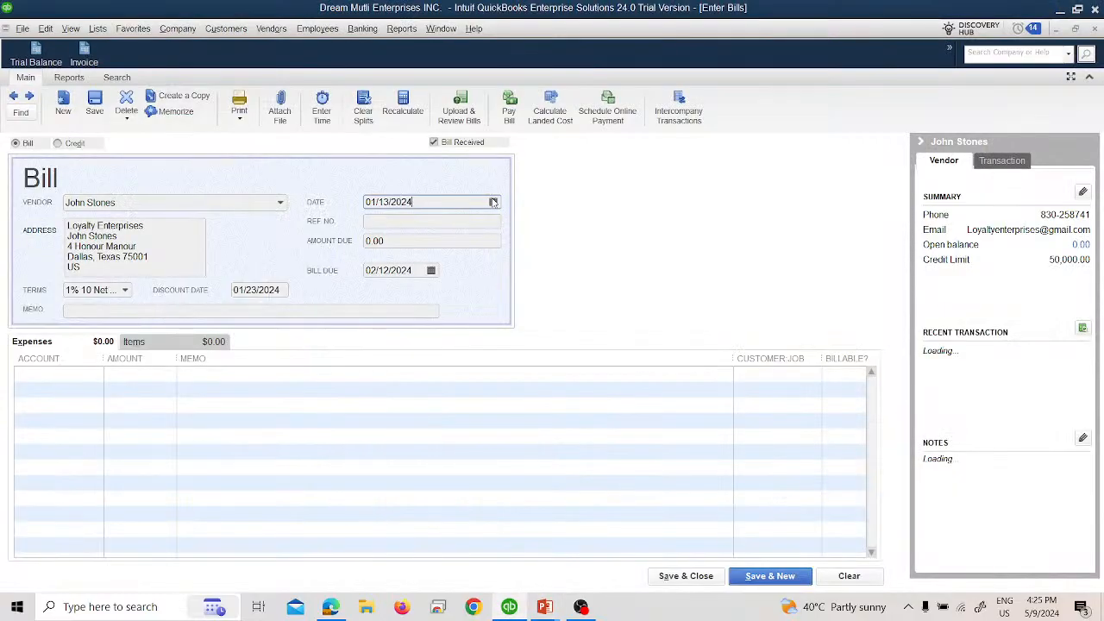
{"action": "left_click", "coordinate": [493, 201]}
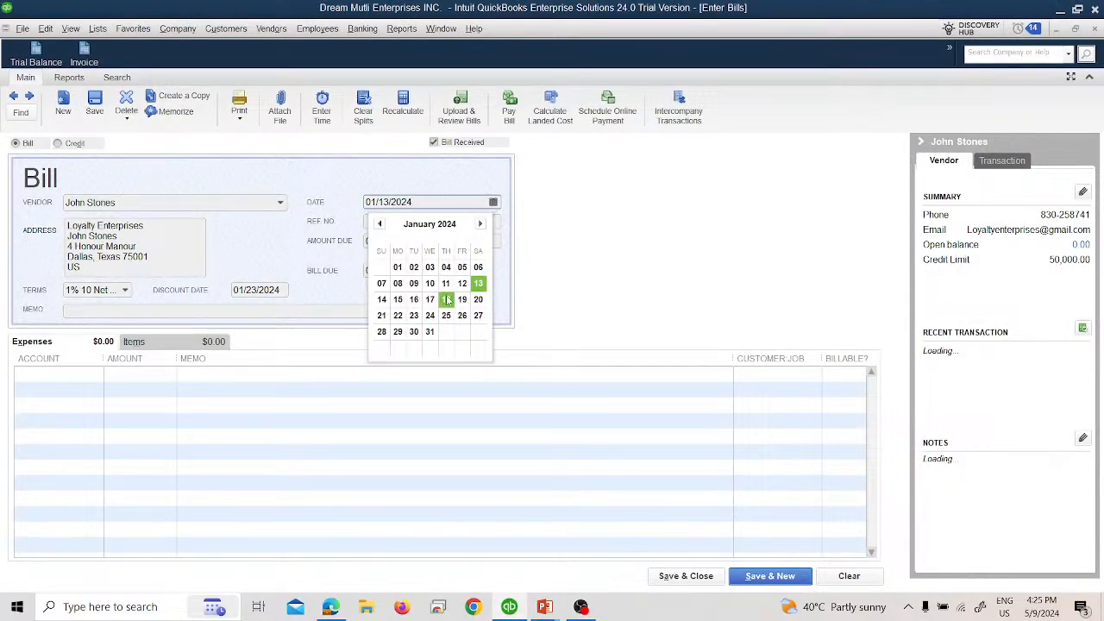
{"action": "left_click", "coordinate": [397, 299]}
Step: Enter reference number 1212 and an amount due of 600.00 on the bill
{"action": "left_click", "coordinate": [376, 221]}
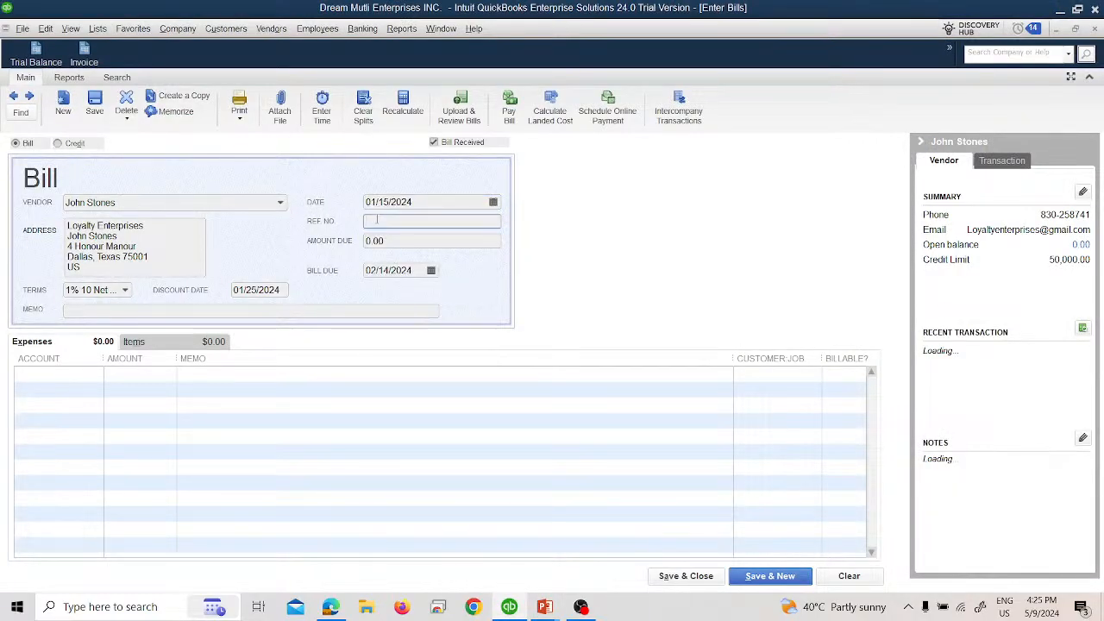
{"action": "type", "text": "1212"}
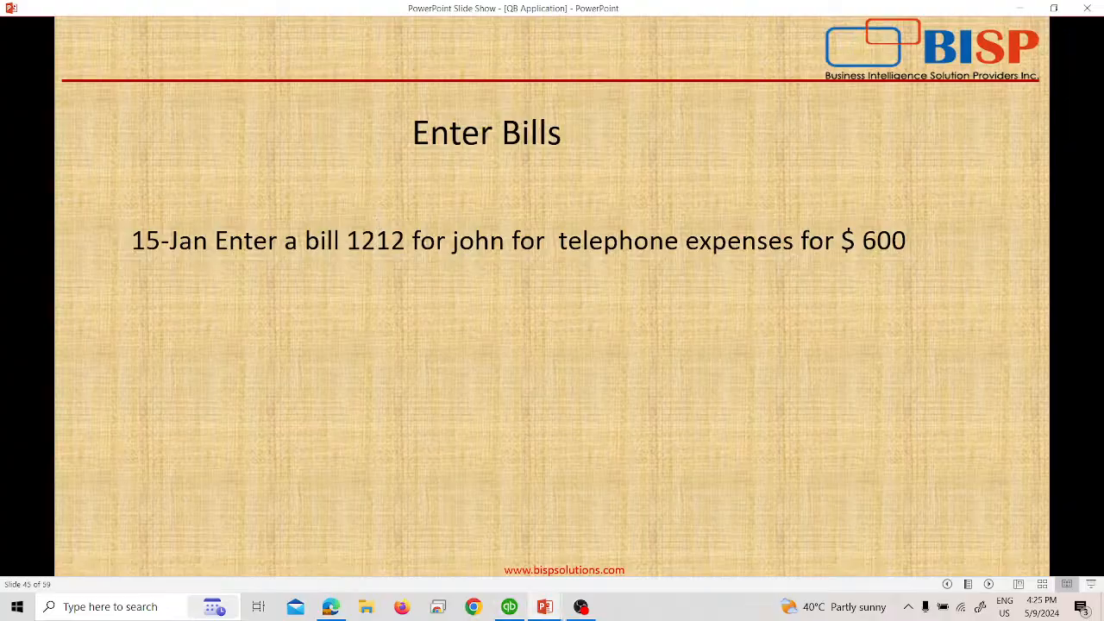
{"action": "key", "text": "Tab"}
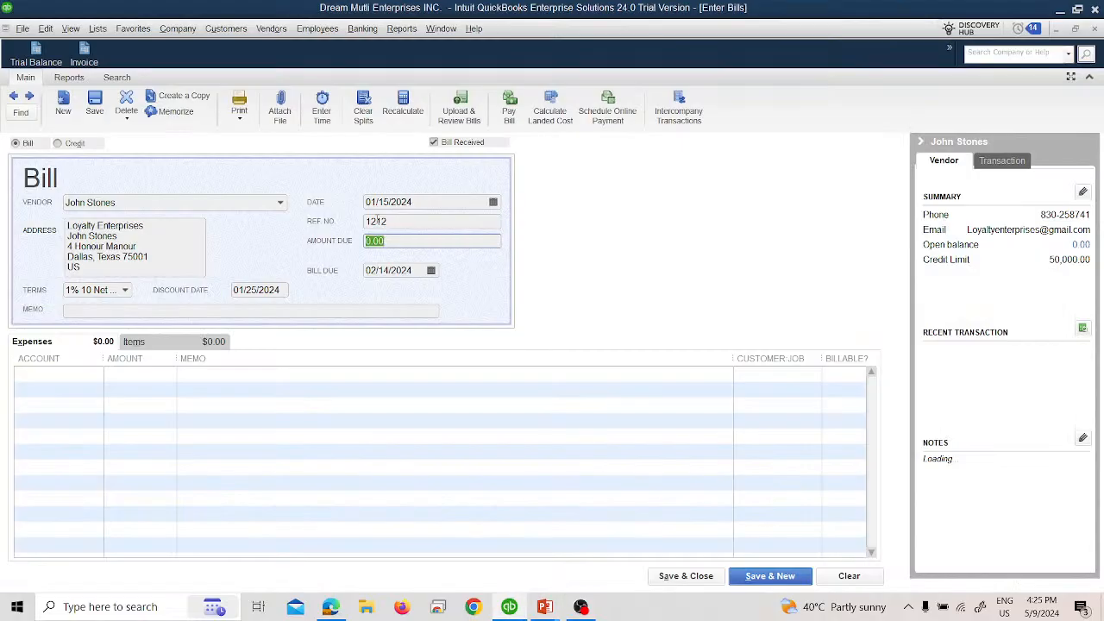
{"action": "type", "text": "600"}
{"action": "key", "text": "Tab"}
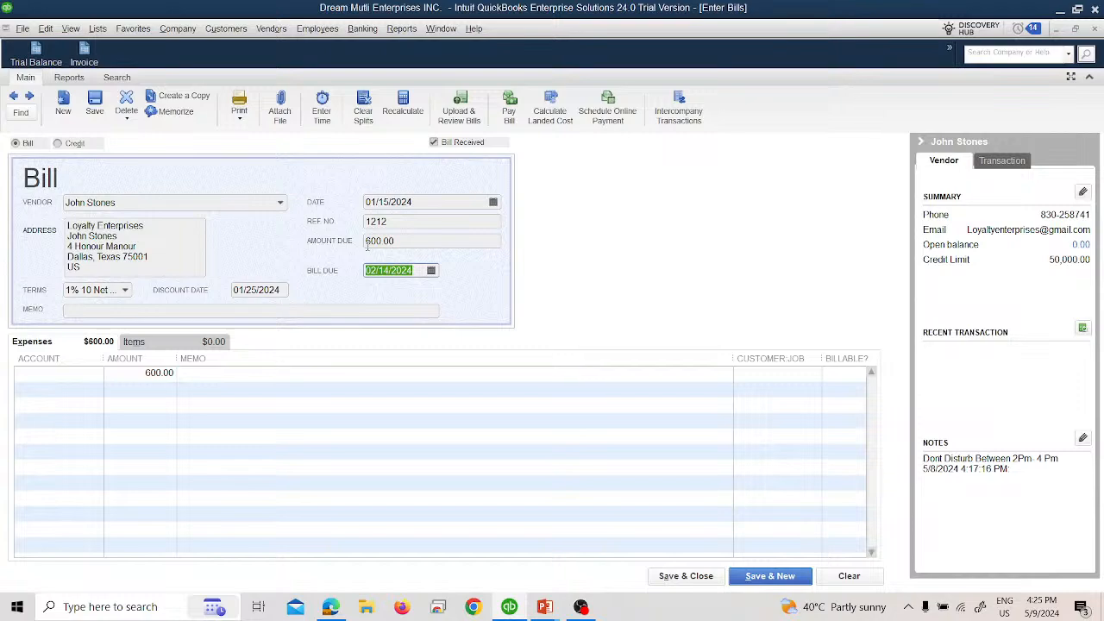
{"action": "key", "text": "Tab"}
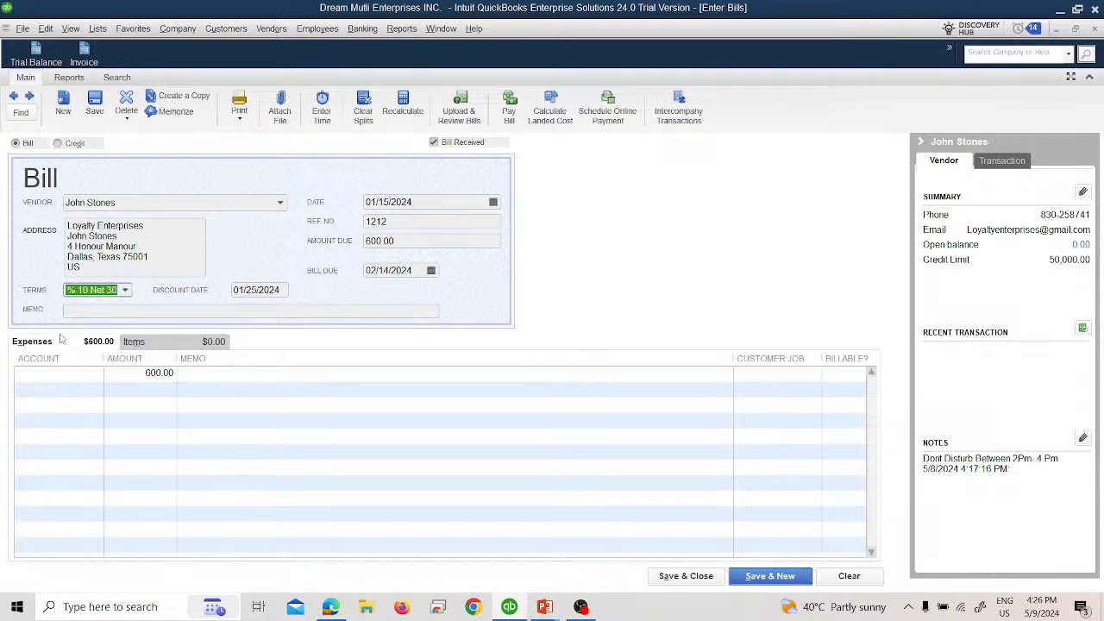
Step: View the items available for the bill's item lines and return to its expense lines
{"action": "left_click", "coordinate": [129, 342]}
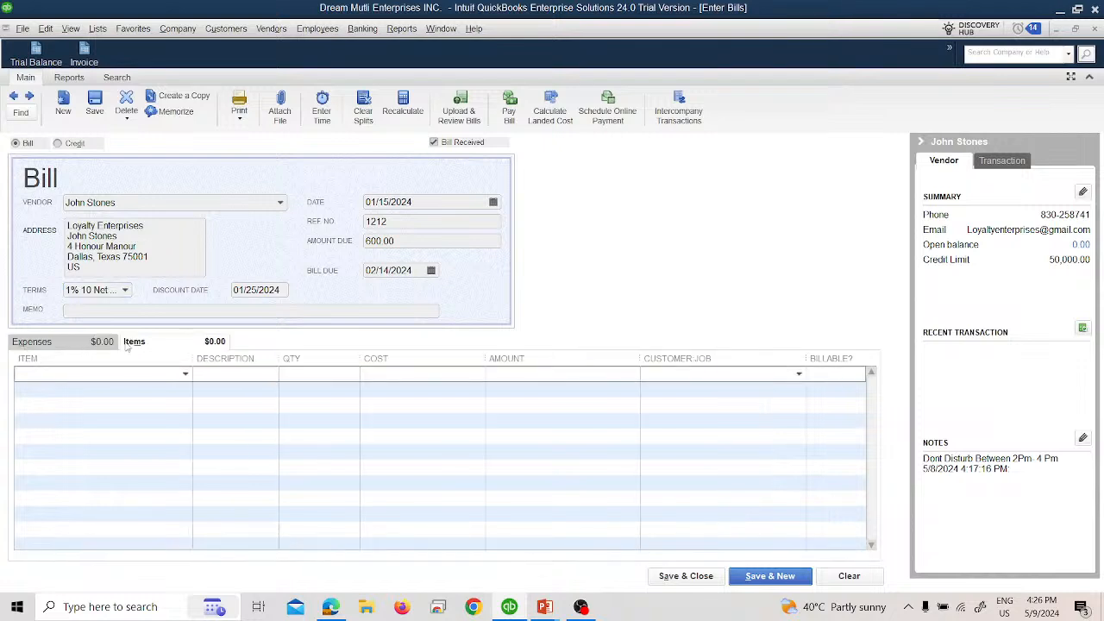
{"action": "left_click", "coordinate": [184, 374]}
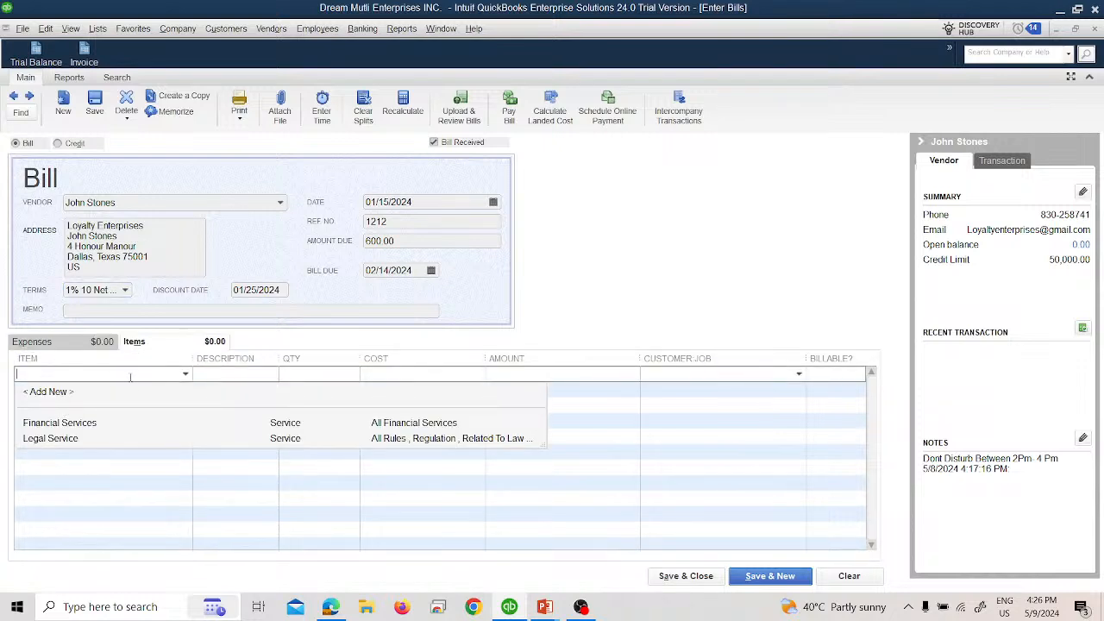
{"action": "left_click", "coordinate": [75, 346]}
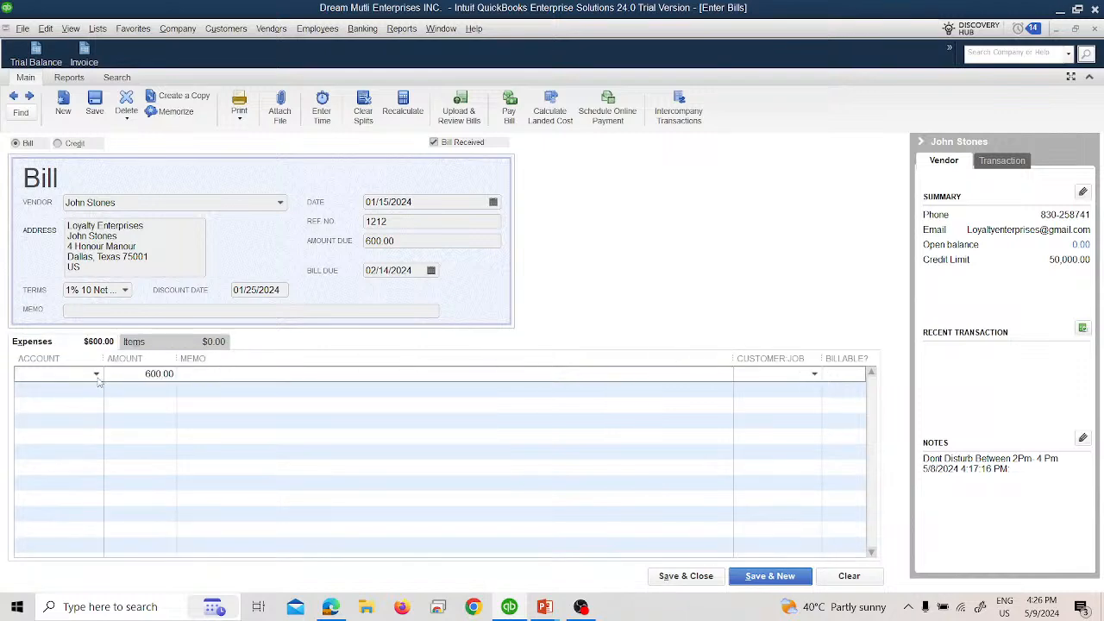
Step: Assign the bill's expense line to the 46000 Telephone Expenses account, and save and close the bill
{"action": "left_click", "coordinate": [95, 374]}
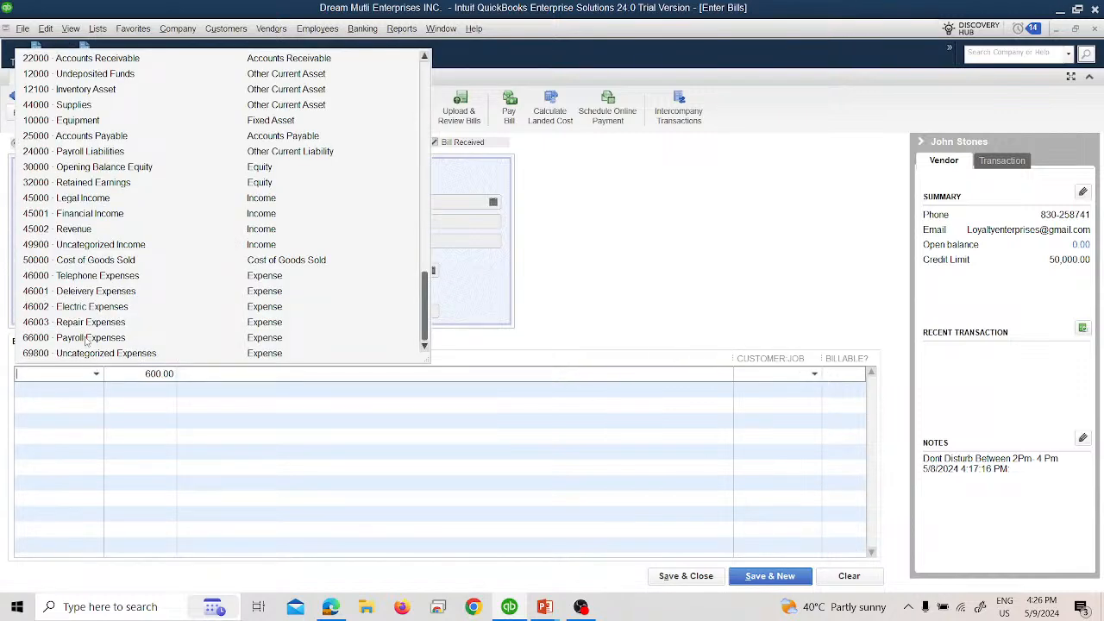
{"action": "left_click", "coordinate": [80, 283]}
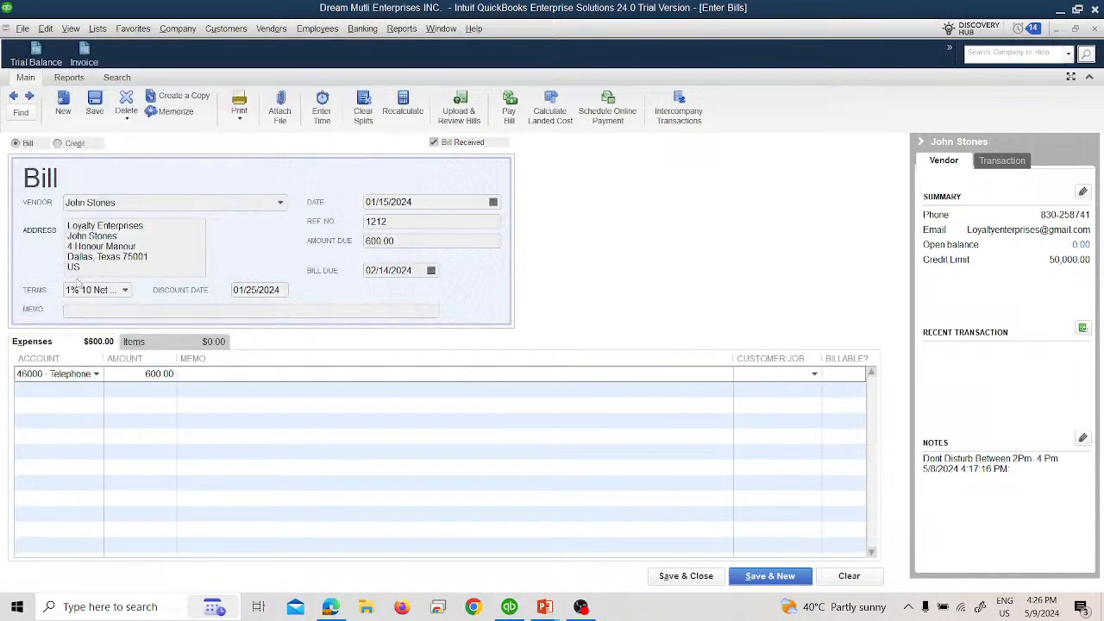
{"action": "left_click", "coordinate": [682, 576]}
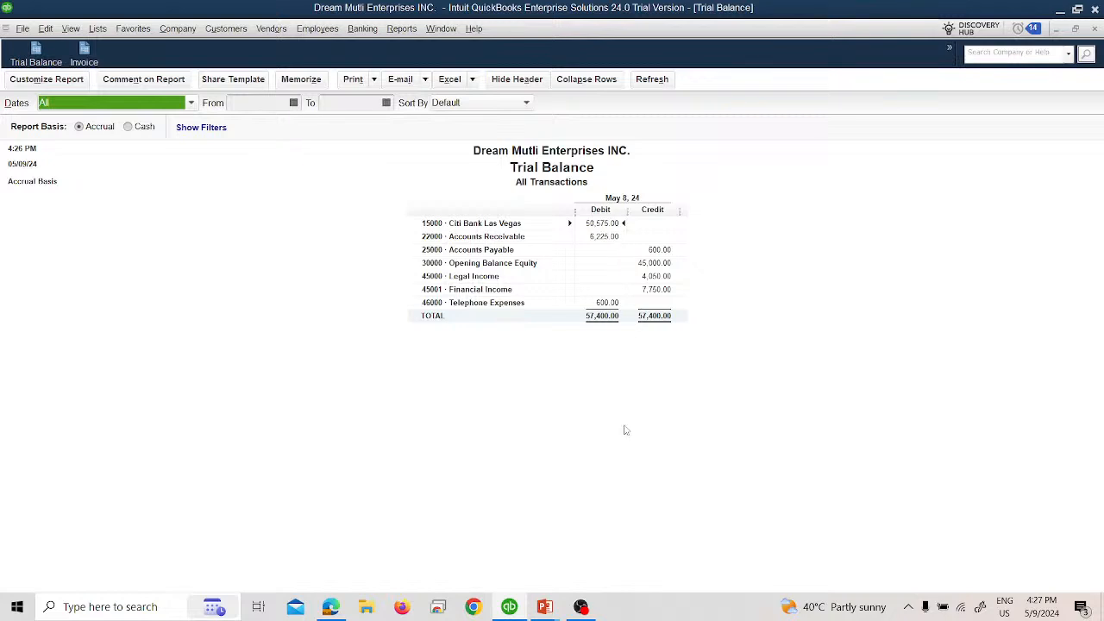
Step: Switch to the PowerPoint slide show to reveal the 16-Jan bill task, and open a new bill in QuickBooks
{"action": "key", "text": "alt+Tab"}
{"action": "key", "text": "Right"}
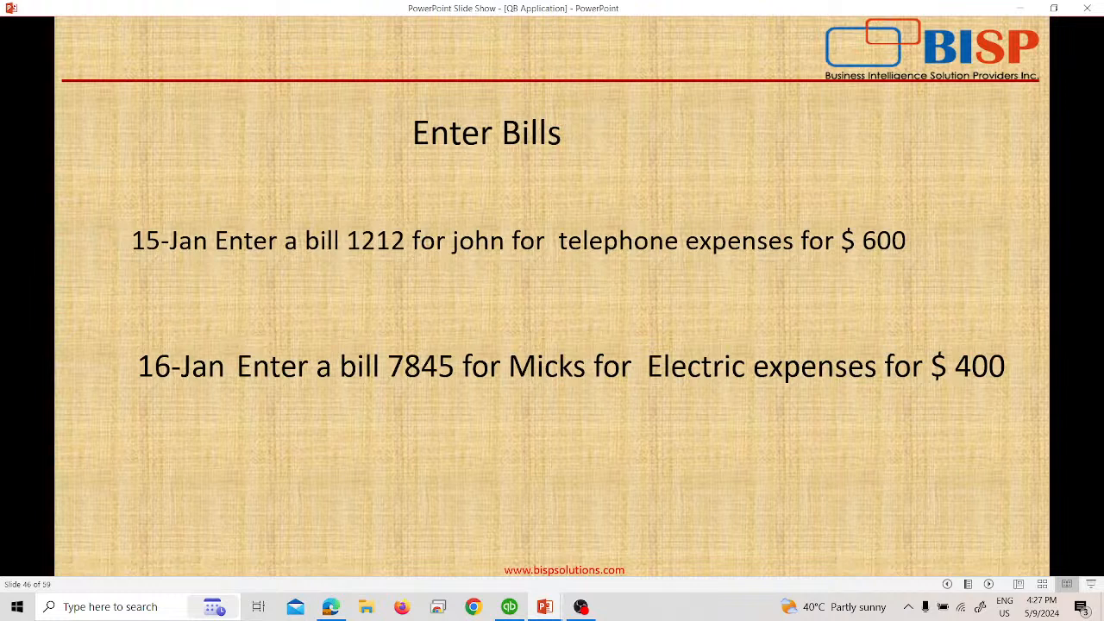
{"action": "key", "text": "alt+Tab"}
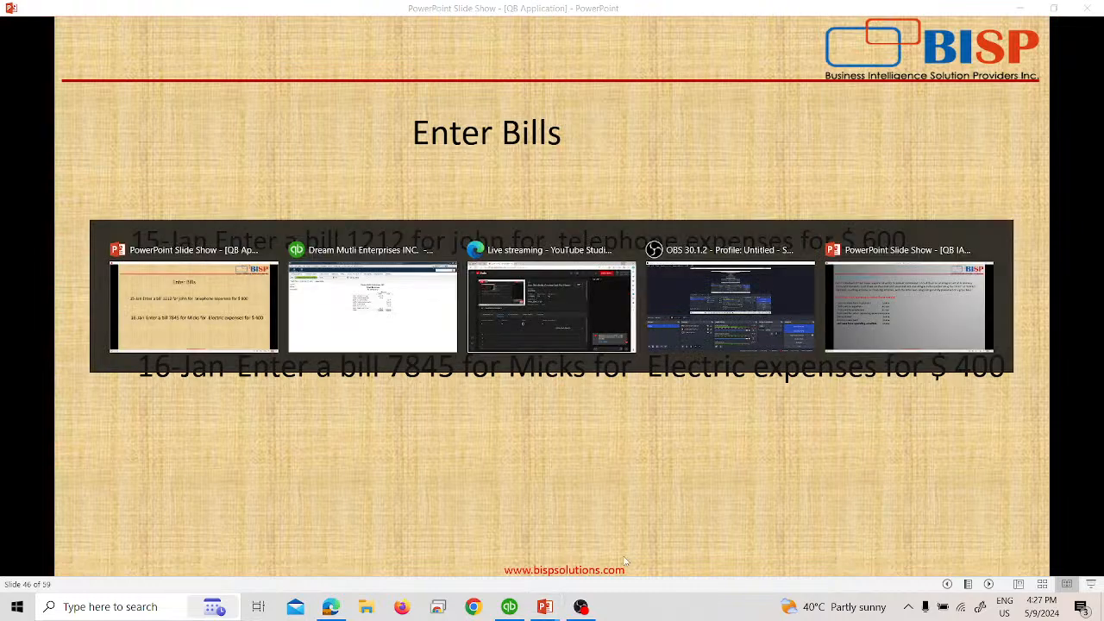
{"action": "left_click", "coordinate": [273, 29]}
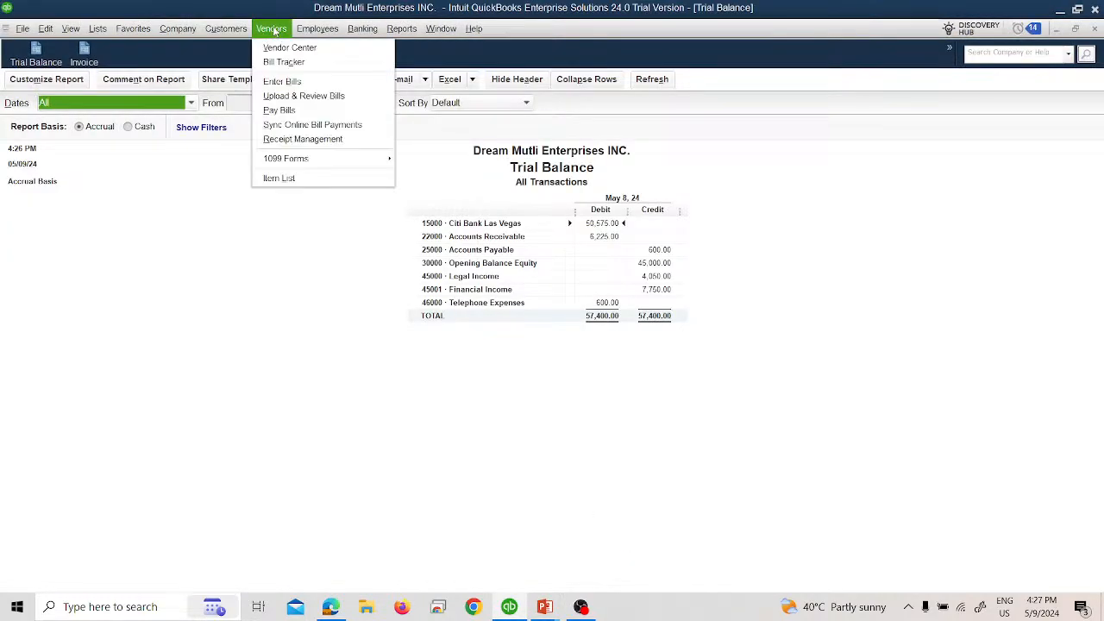
{"action": "left_click", "coordinate": [285, 79]}
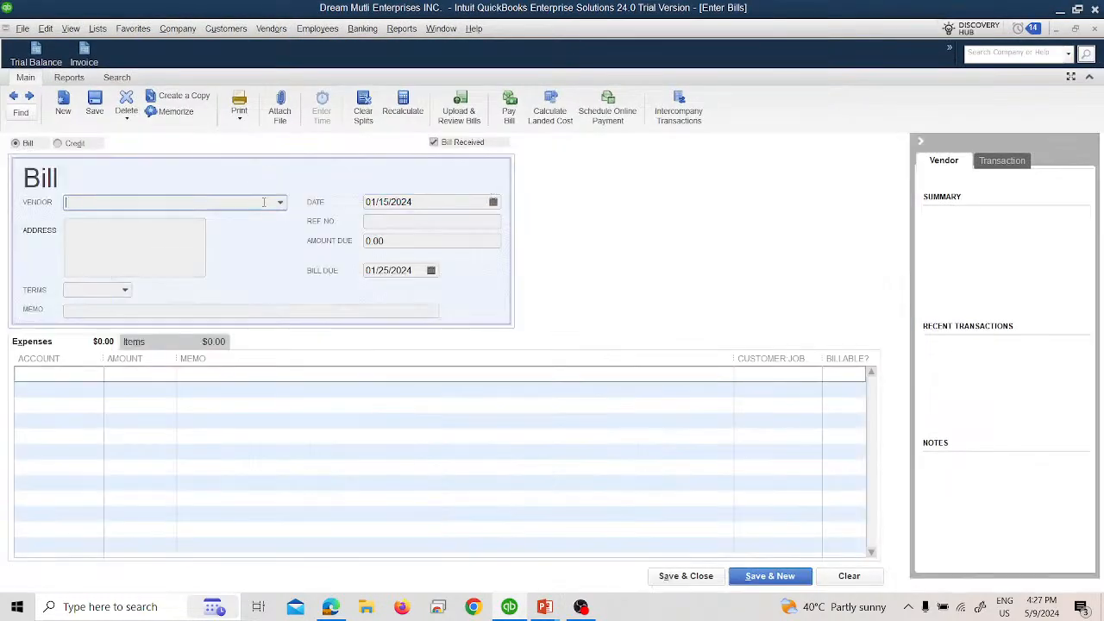
Step: Choose the Philosopher Trading contact as the bill's vendor and set the bill date to 01/16/2024
{"action": "left_click", "coordinate": [280, 203]}
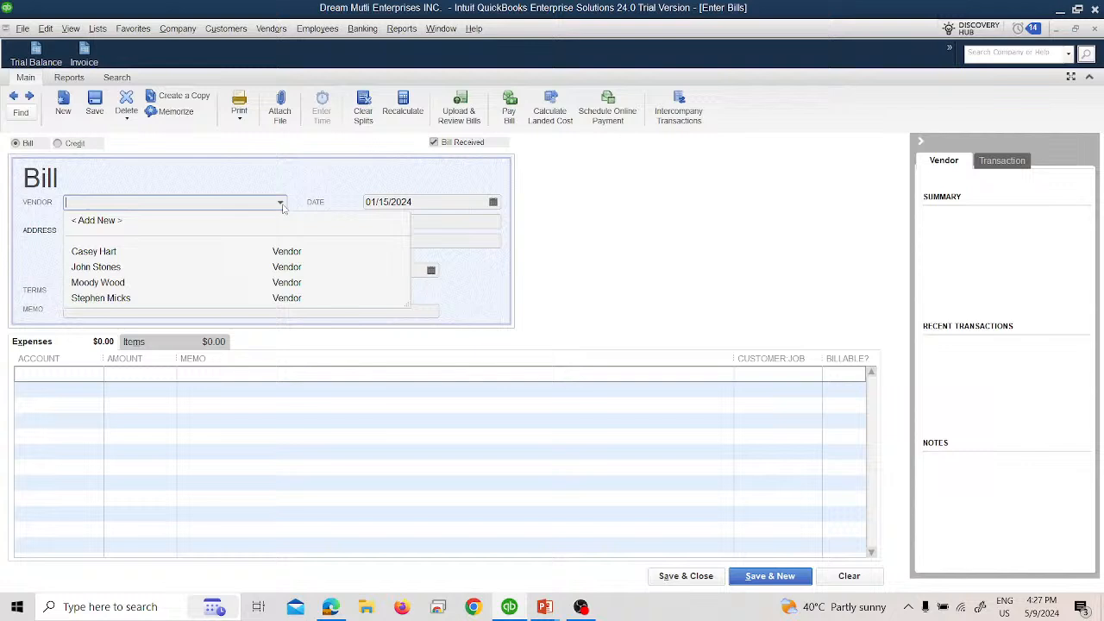
{"action": "left_click", "coordinate": [190, 297]}
{"action": "left_click", "coordinate": [494, 203]}
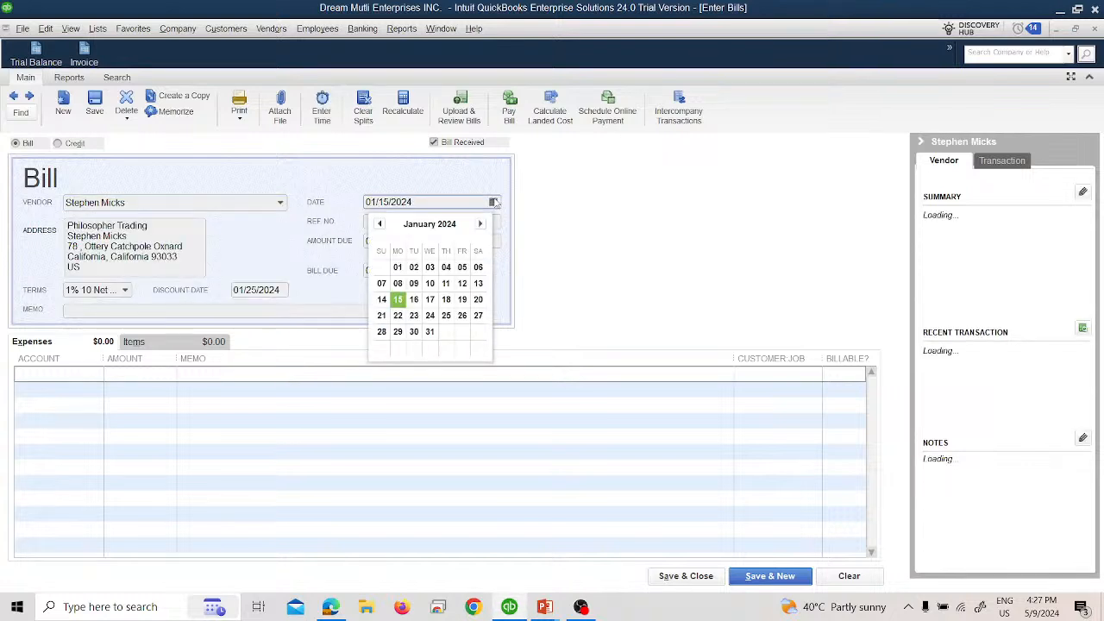
{"action": "left_click", "coordinate": [413, 299]}
Step: Enter reference number 7845 and an amount due of 400.00, checking both values against the slide
{"action": "left_click", "coordinate": [403, 220]}
{"action": "key", "text": "alt+Tab"}
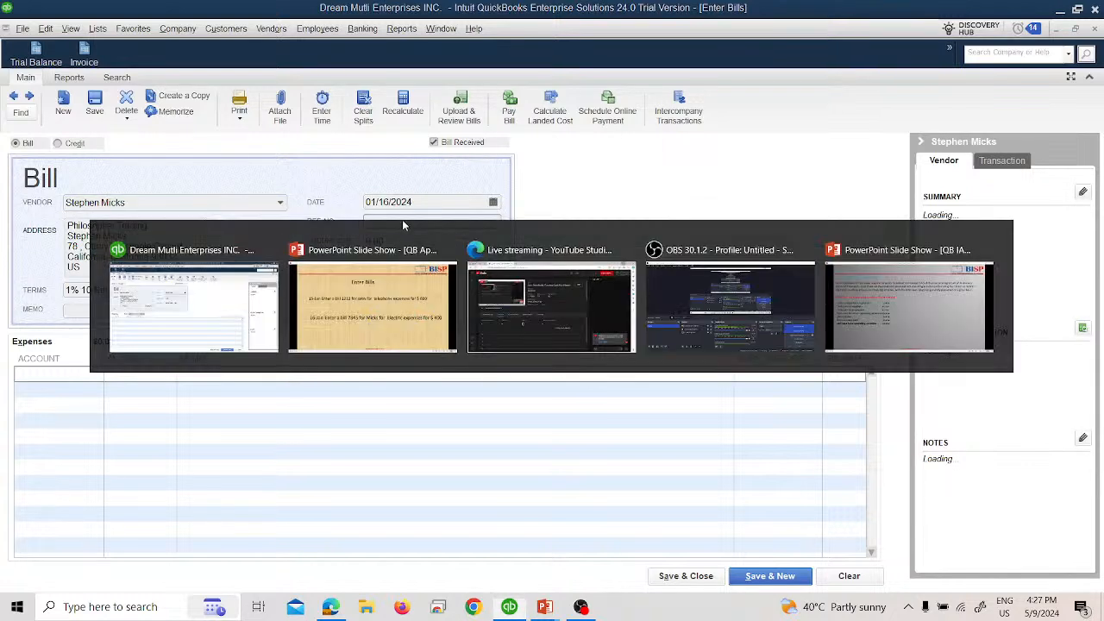
{"action": "key", "text": "alt+Tab"}
{"action": "type", "text": "7845"}
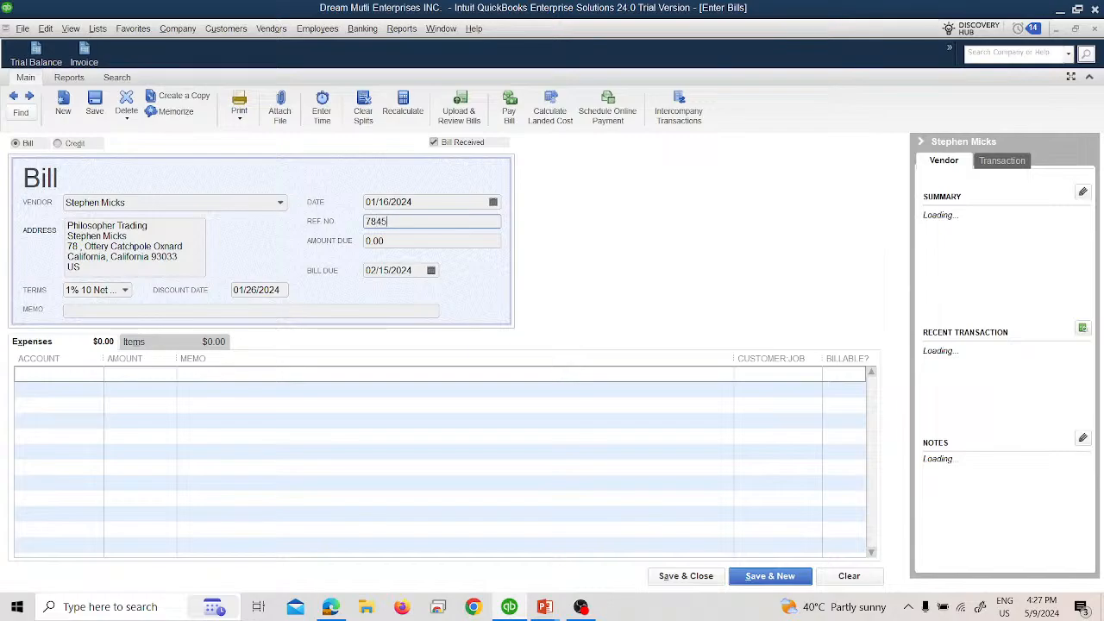
{"action": "key", "text": "Tab"}
{"action": "key", "text": "alt+Tab"}
{"action": "key", "text": "alt+Tab"}
{"action": "type", "text": "400.00"}
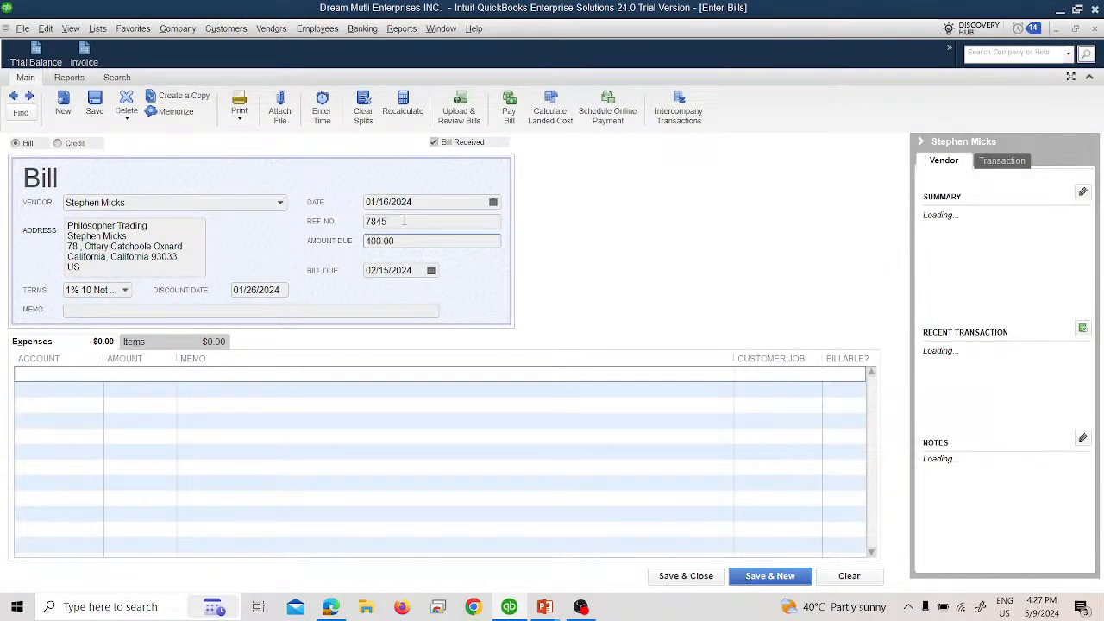
{"action": "key", "text": "Tab"}
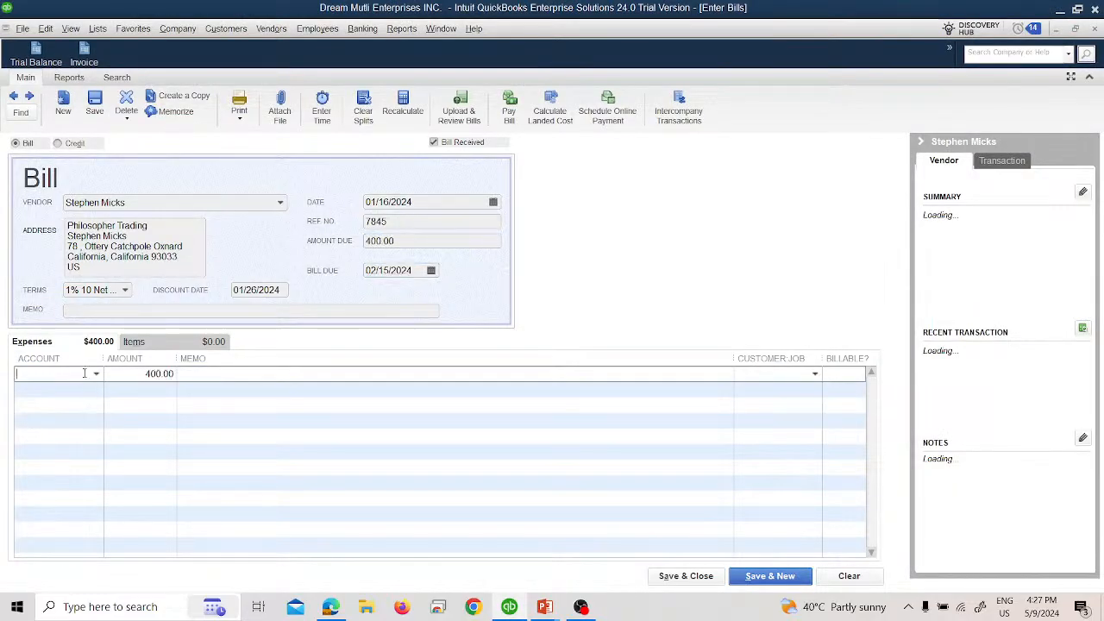
Step: Assign the bill's expense line to the 46002 Electric Expenses account, and save and close the bill
{"action": "left_click", "coordinate": [94, 374]}
{"action": "key", "text": "alt+Tab"}
{"action": "key", "text": "alt+Tab"}
{"action": "left_click", "coordinate": [93, 377]}
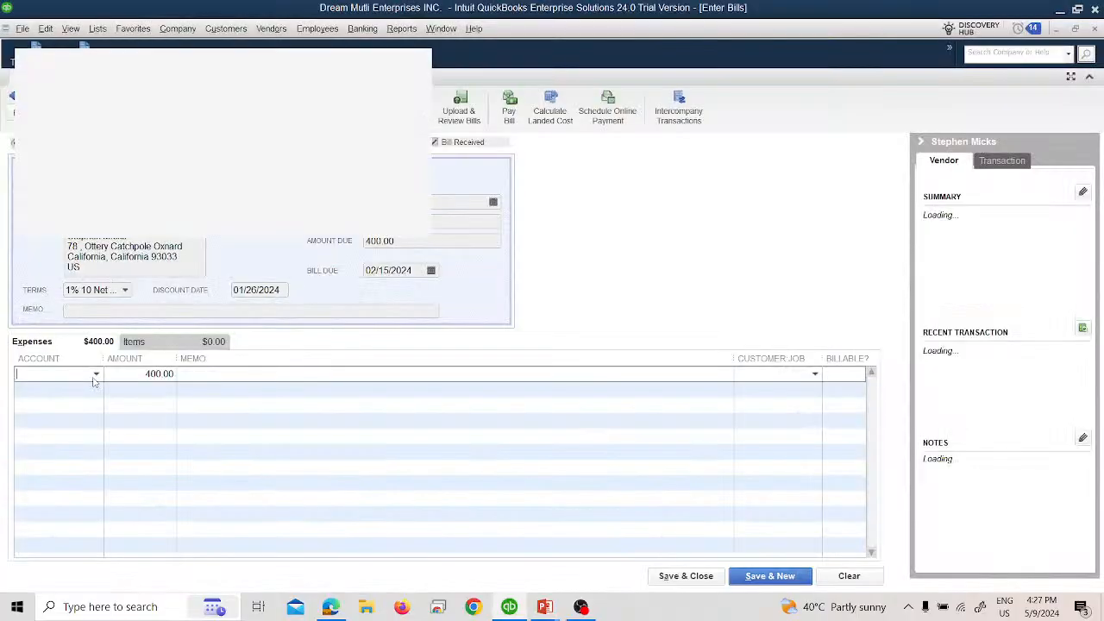
{"action": "left_click", "coordinate": [81, 309]}
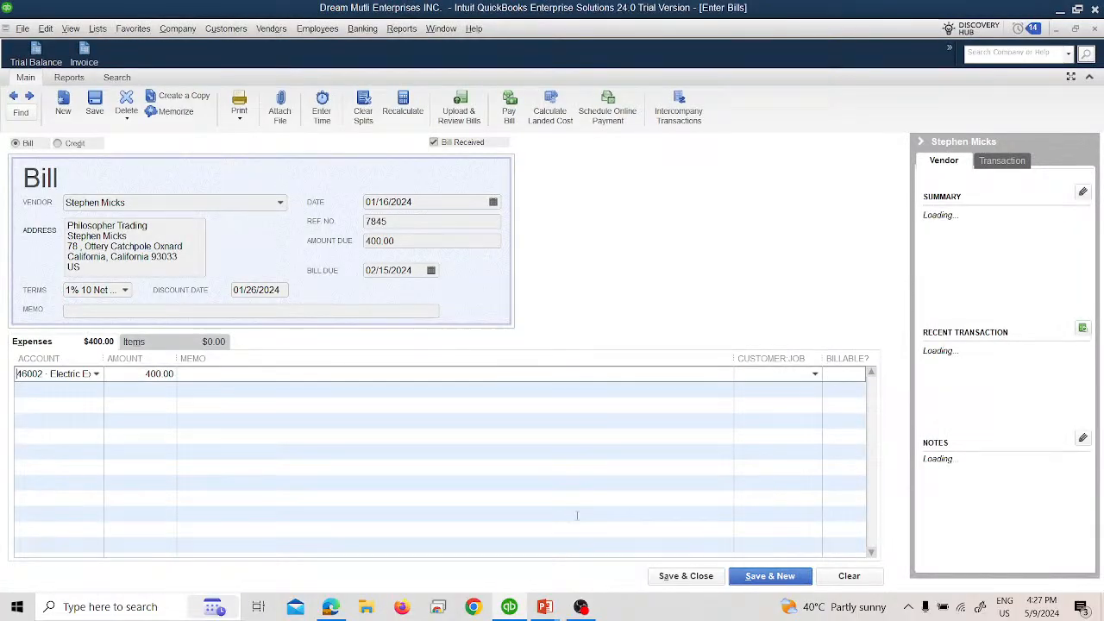
{"action": "left_click", "coordinate": [673, 575]}
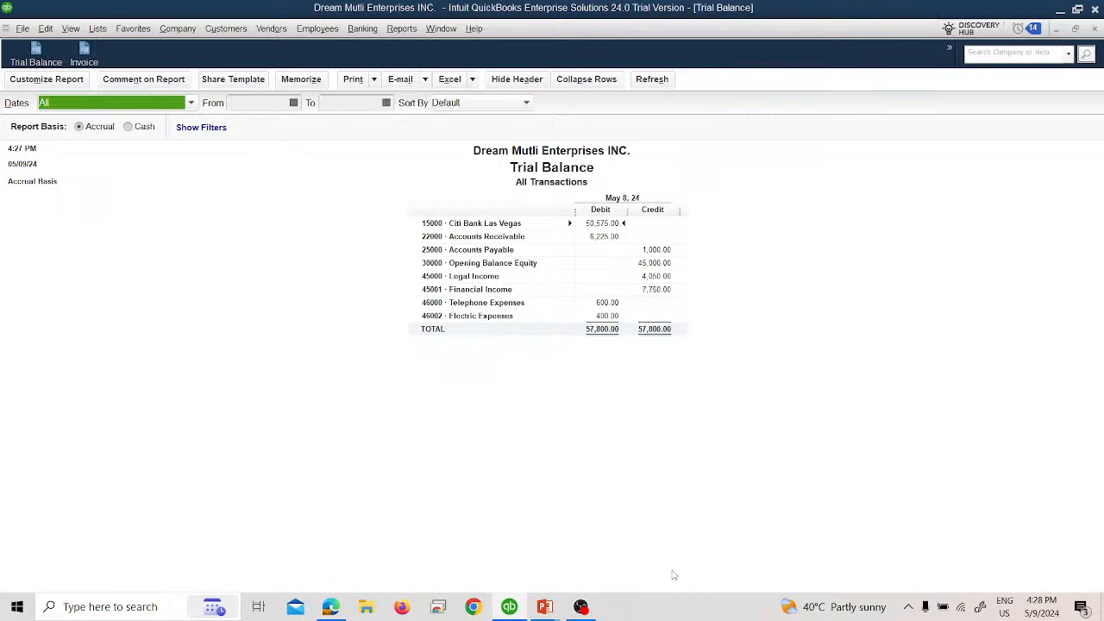
Step: Switch to the PowerPoint slide show to reveal the 17-Jan bill task, and open a new bill in QuickBooks
{"action": "key", "text": "alt+Tab"}
{"action": "key", "text": "Right"}
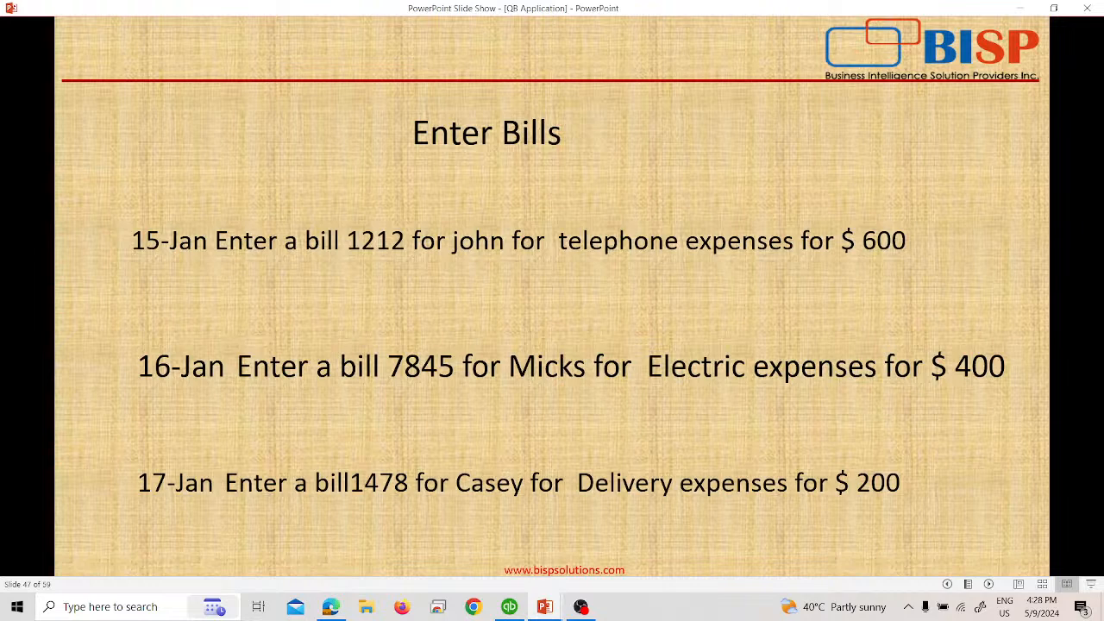
{"action": "key", "text": "alt+Tab"}
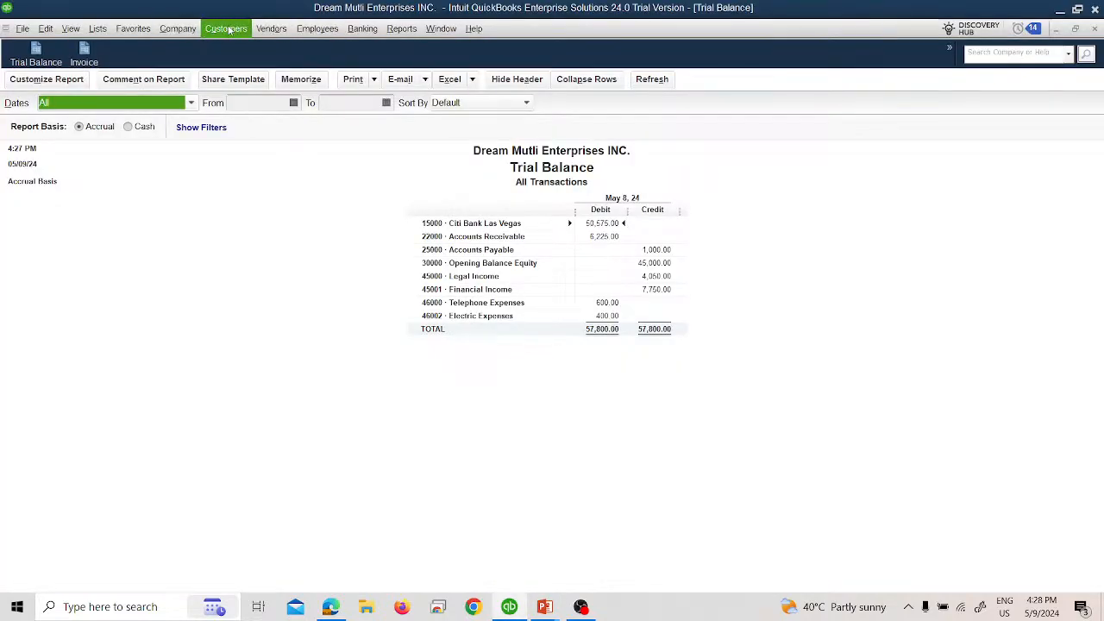
{"action": "left_click", "coordinate": [271, 29]}
{"action": "left_click", "coordinate": [316, 86]}
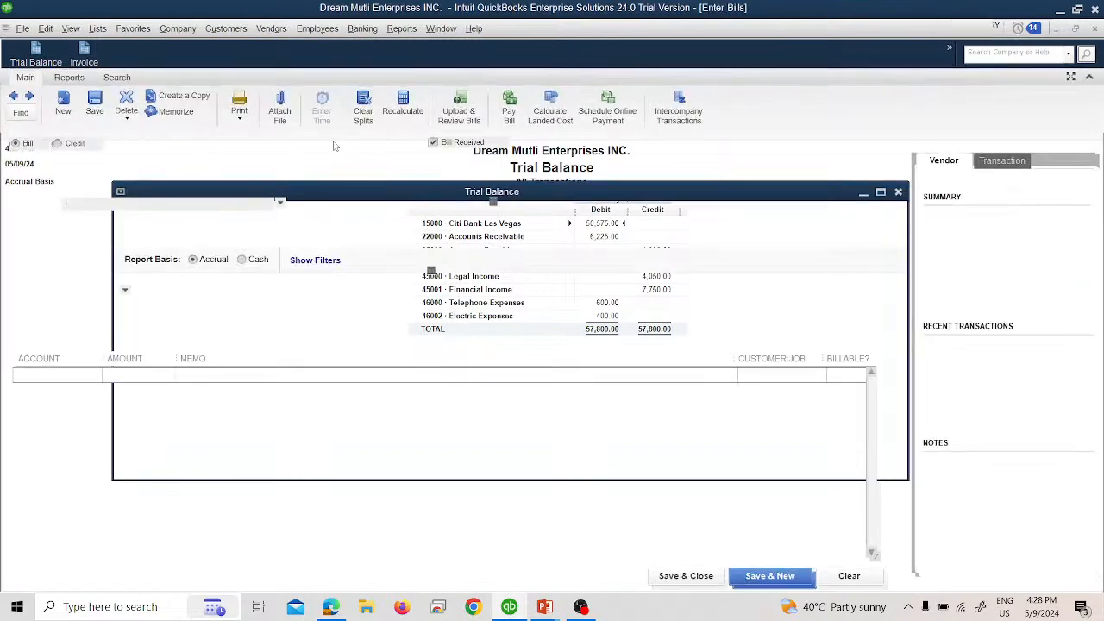
Step: Set the bill date to 01/17/2024 and choose the Amazing Pvt Ltd contact as the vendor, checking against the slide
{"action": "left_click", "coordinate": [492, 203]}
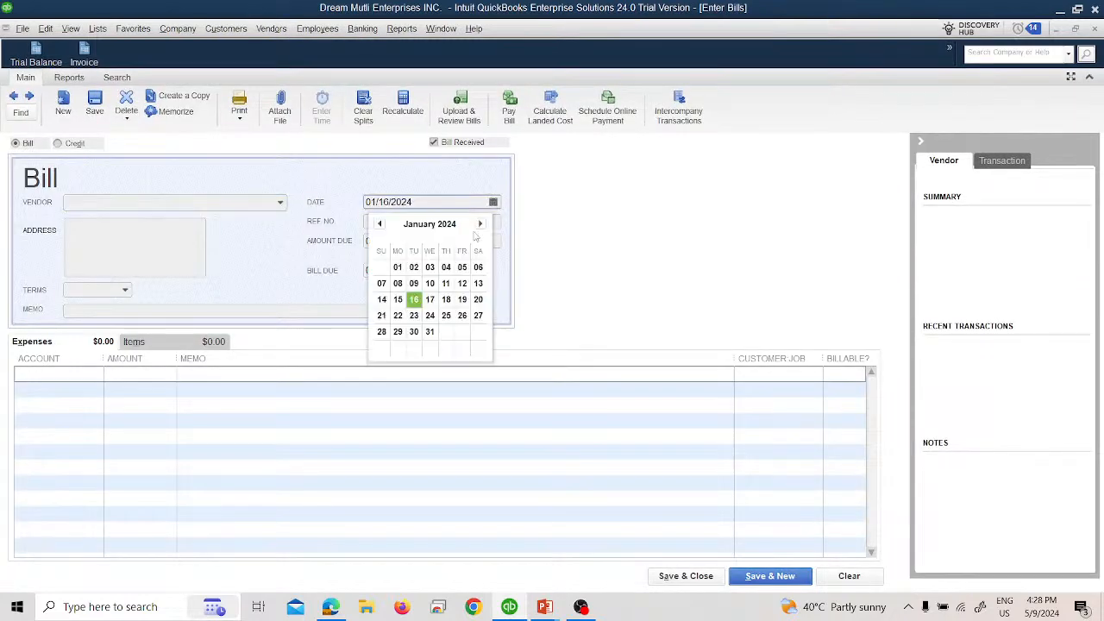
{"action": "left_click", "coordinate": [434, 301]}
{"action": "key", "text": "alt+Tab"}
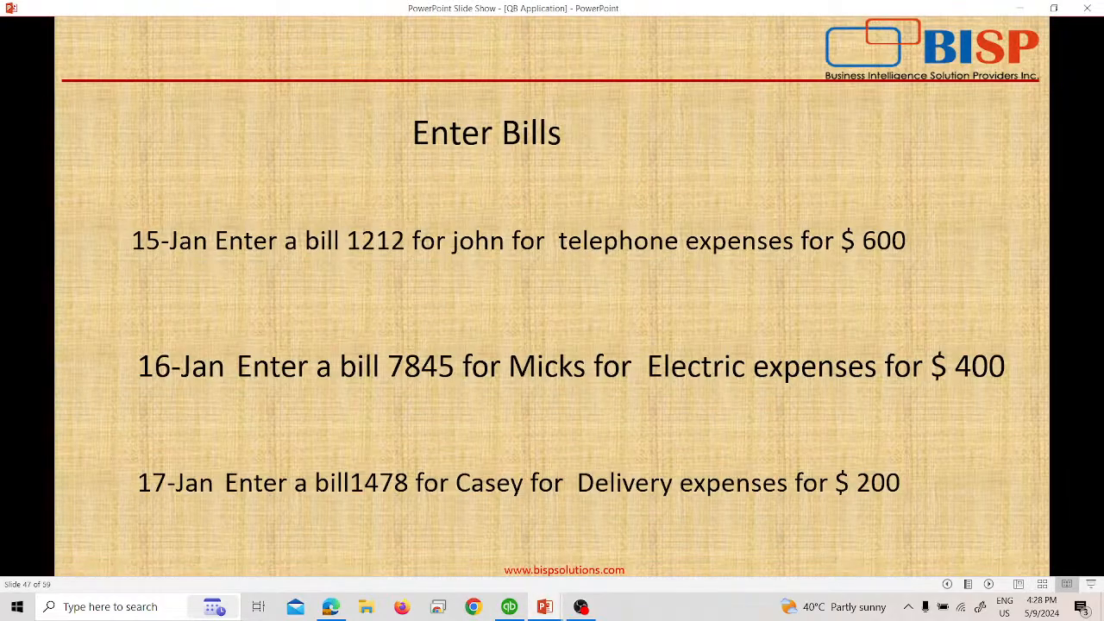
{"action": "key", "text": "alt+Tab"}
{"action": "left_click", "coordinate": [216, 202]}
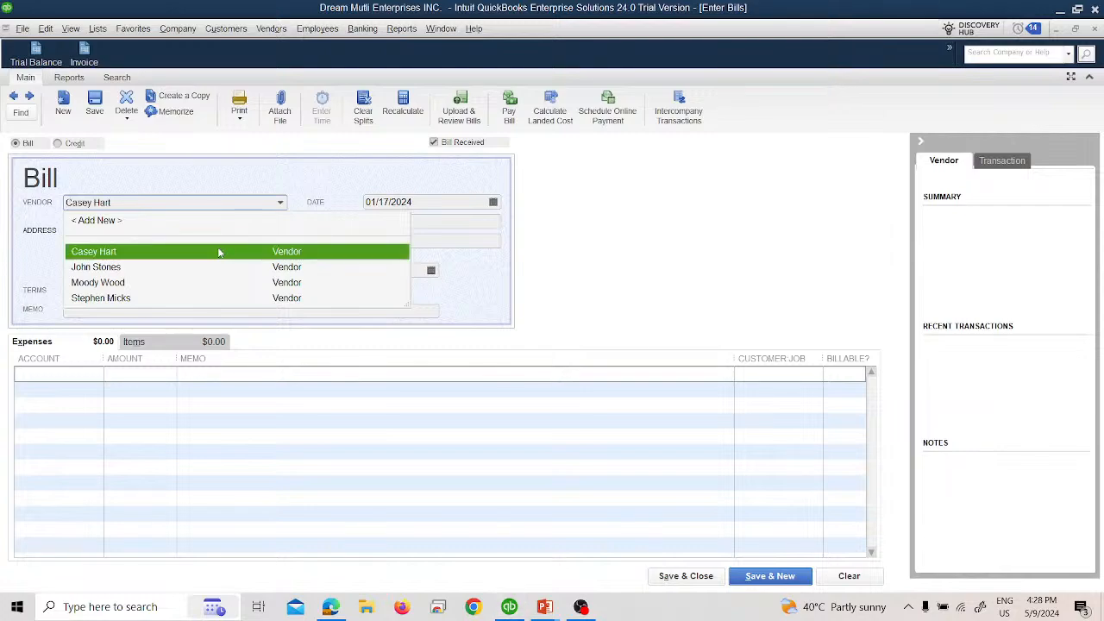
{"action": "left_click", "coordinate": [218, 251]}
Step: Enter reference number 1478 and an amount due of 200.00, checking both values against the slide
{"action": "left_click", "coordinate": [392, 223]}
{"action": "key", "text": "alt+Tab"}
{"action": "key", "text": "alt+Tab"}
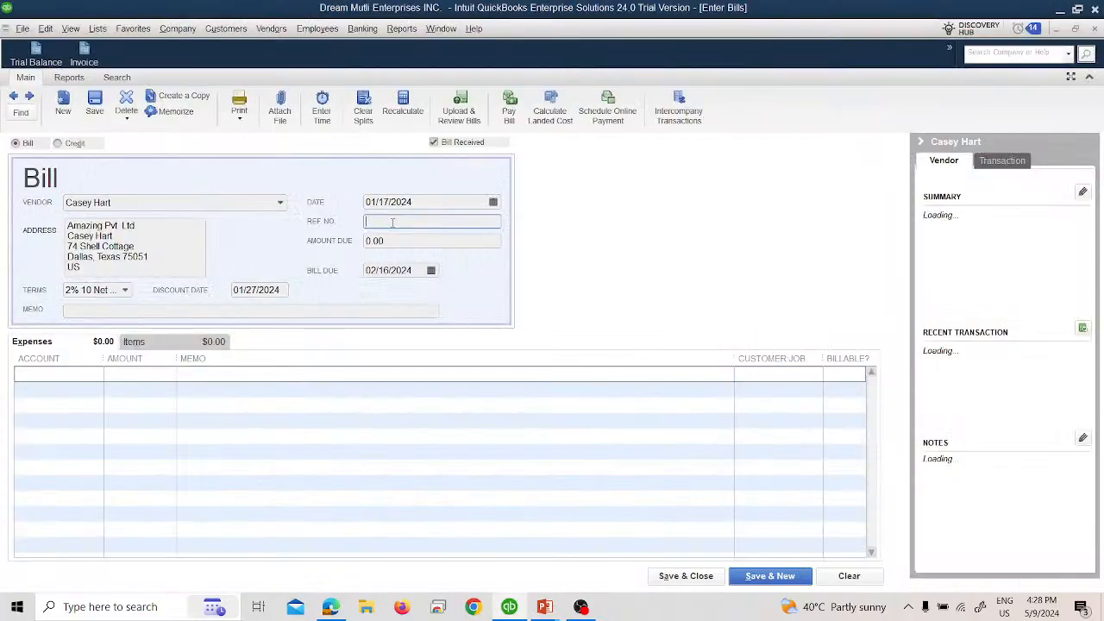
{"action": "type", "text": "1478"}
{"action": "key", "text": "Tab"}
{"action": "key", "text": "alt+Tab"}
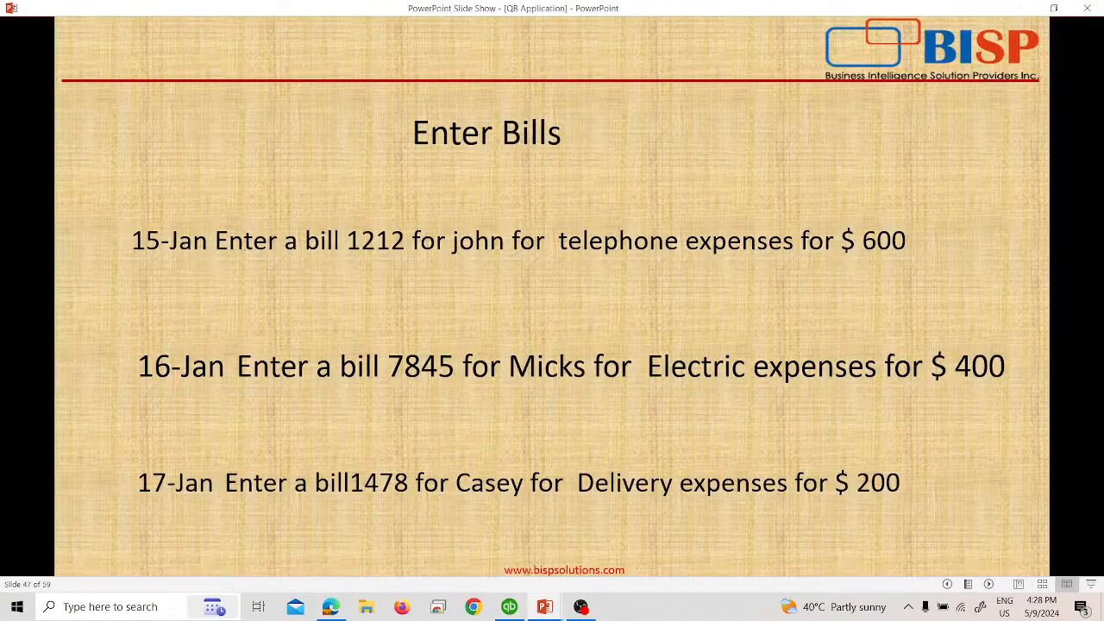
{"action": "key", "text": "alt+Tab"}
{"action": "type", "text": "200"}
{"action": "key", "text": "Tab"}
{"action": "key", "text": "alt+Tab"}
{"action": "key", "text": "alt+Tab"}
Step: Assign the bill's 200.00 expense line to the 46001 Deleivery Expenses account
{"action": "left_click", "coordinate": [95, 374]}
{"action": "left_click", "coordinate": [97, 374]}
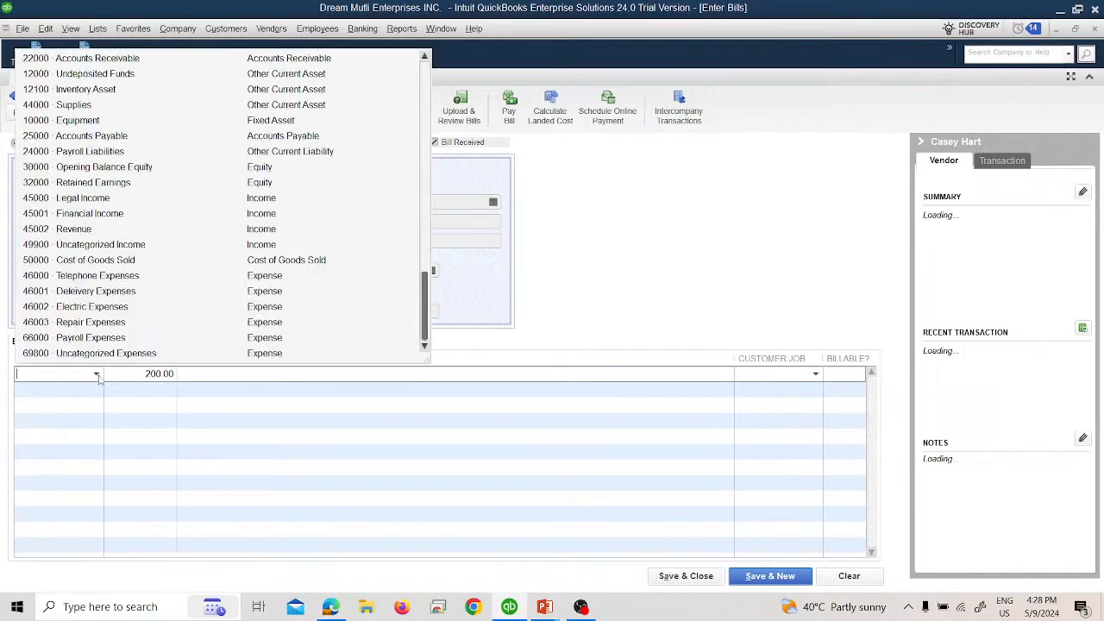
{"action": "left_click", "coordinate": [76, 293]}
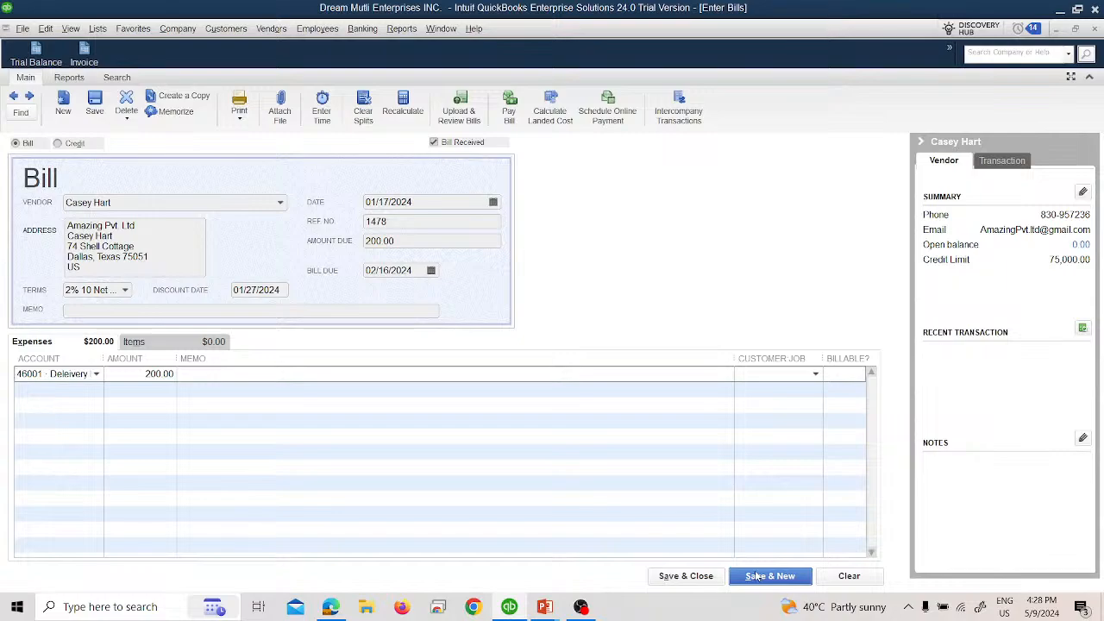
Step: Switch to the PowerPoint slide show to look through the upcoming bill tasks, and return to the QuickBooks bill
{"action": "key", "text": "alt+Tab"}
{"action": "key", "text": "Right"}
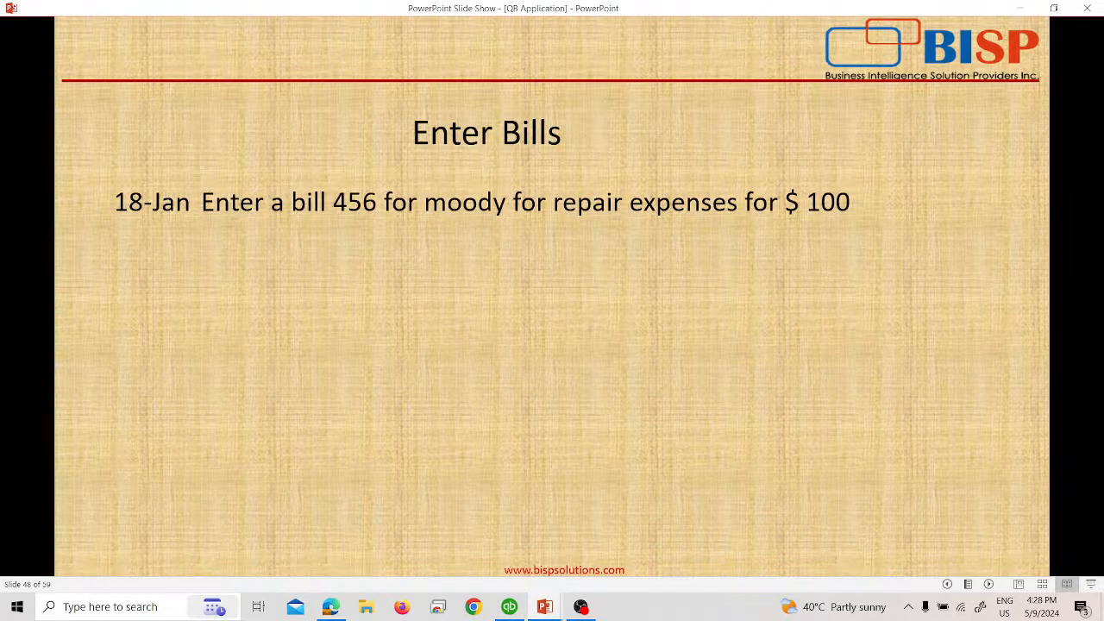
{"action": "key", "text": "Right"}
{"action": "key", "text": "Right"}
{"action": "key", "text": "Left"}
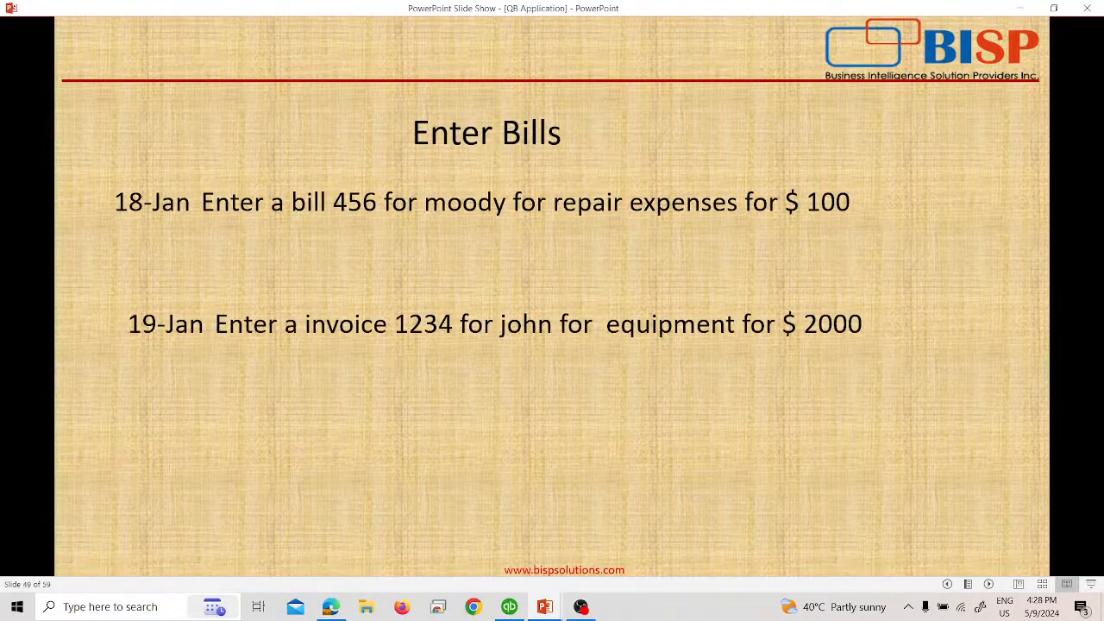
{"action": "key", "text": "Left"}
{"action": "key", "text": "Left"}
{"action": "key", "text": "alt+Tab"}
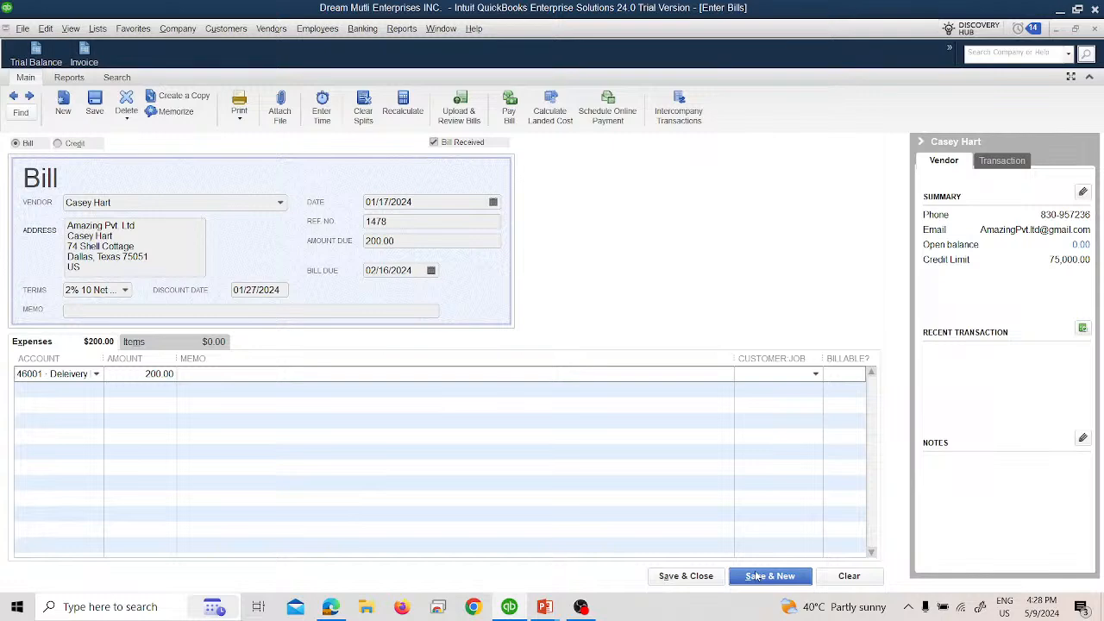
Step: Save the bill and start a new one, and reveal the 18-Jan bill task in the PowerPoint slide show
{"action": "left_click", "coordinate": [755, 576]}
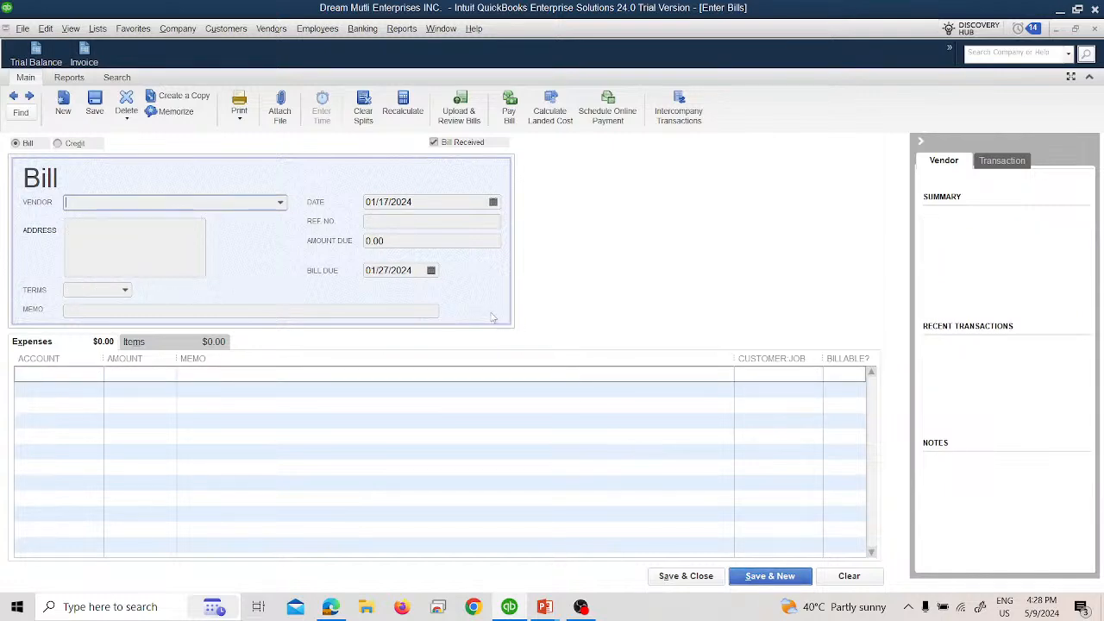
{"action": "key", "text": "alt+Tab"}
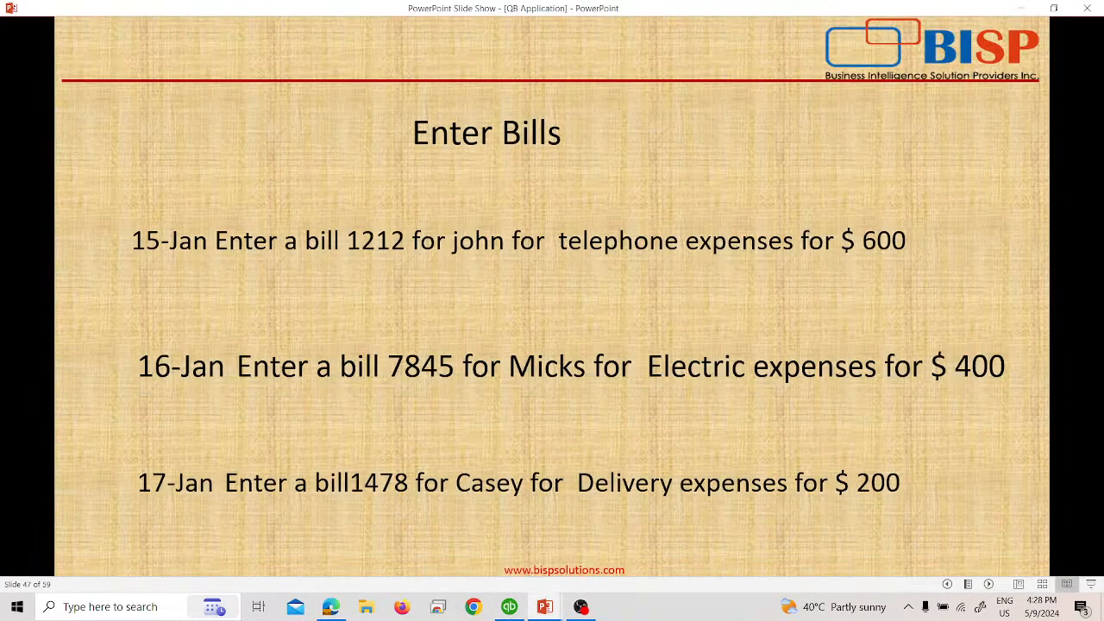
{"action": "key", "text": "Right"}
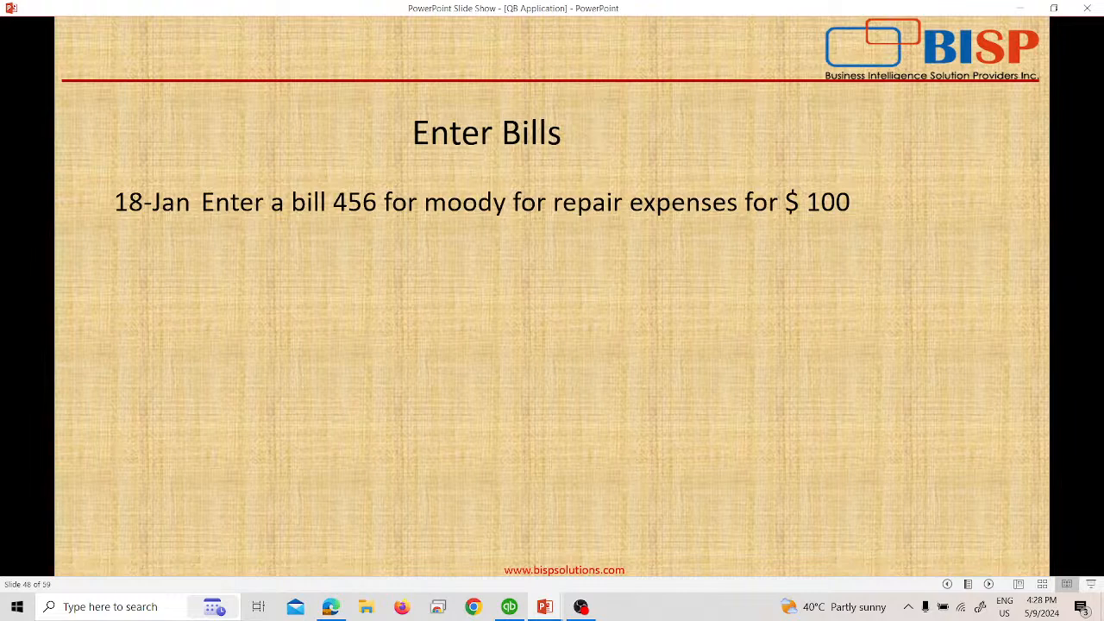
{"action": "key", "text": "alt+Tab"}
Step: Choose the Retina Ops contact as the bill's vendor and set the bill date to 01/18/2024
{"action": "left_click", "coordinate": [280, 203]}
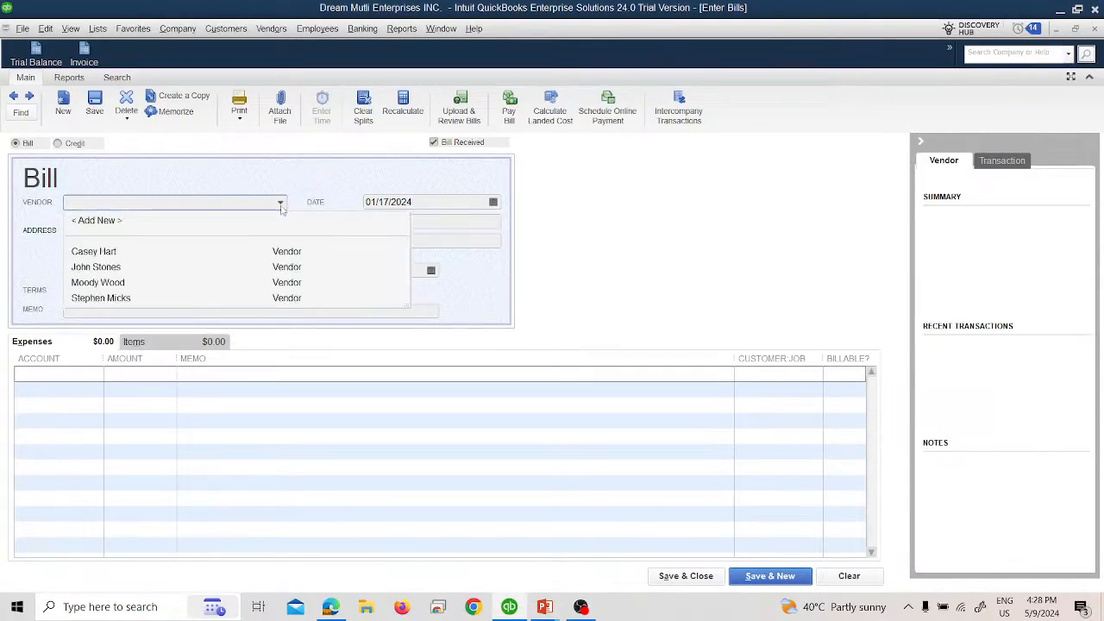
{"action": "left_click", "coordinate": [130, 283]}
{"action": "left_click", "coordinate": [492, 202]}
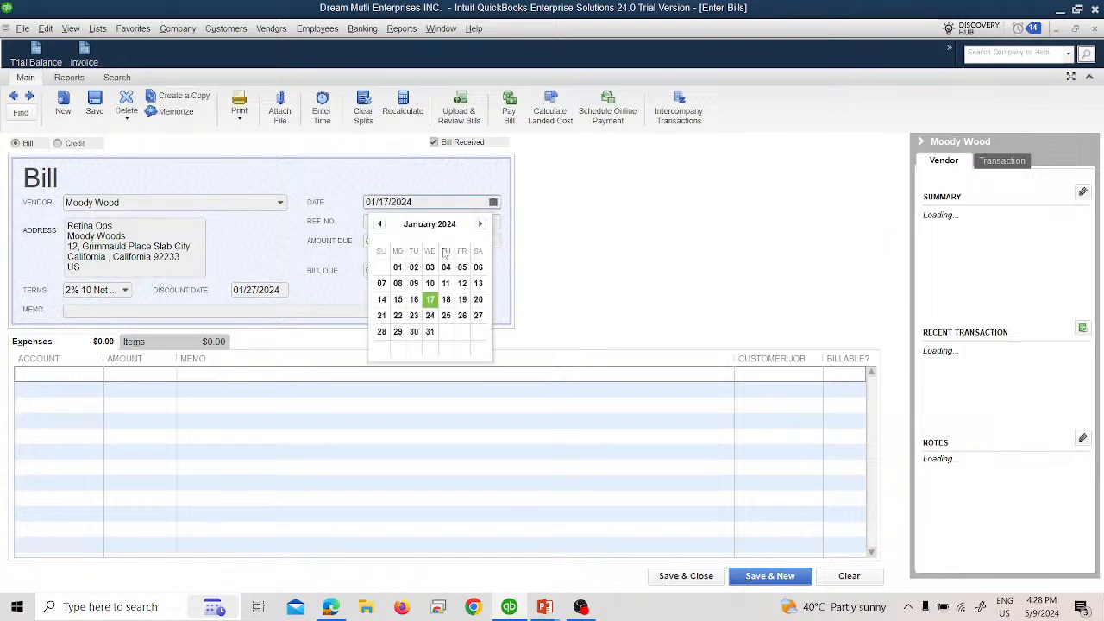
{"action": "left_click", "coordinate": [445, 299]}
{"action": "key", "text": "Tab"}
Step: Enter reference number 456 and an amount due of 100.00, checking both values against the slide
{"action": "key", "text": "alt+Tab"}
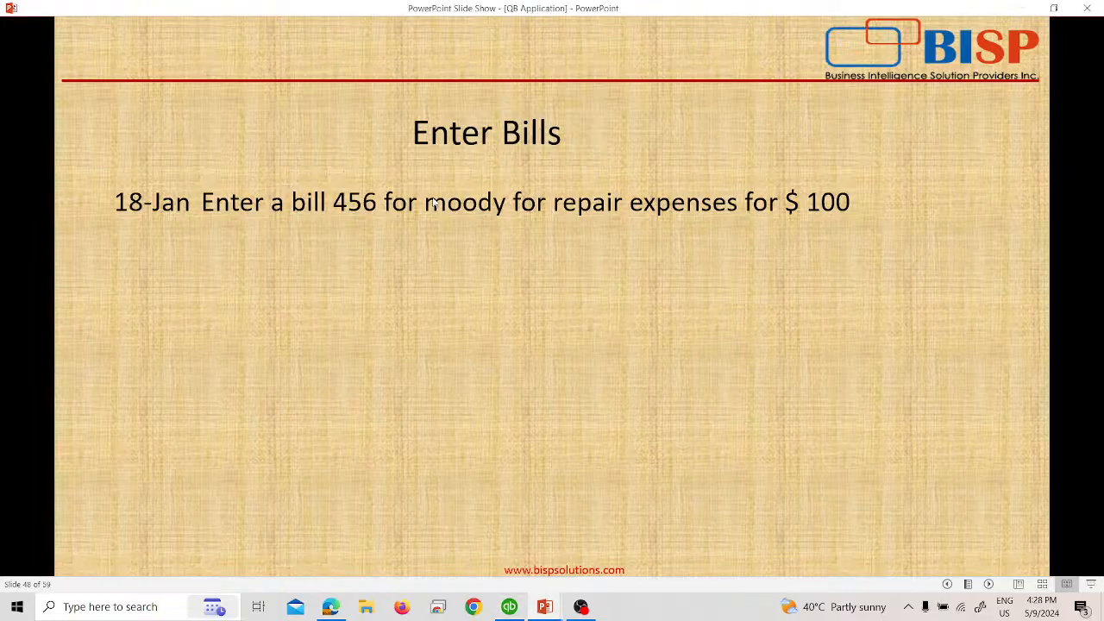
{"action": "key", "text": "alt+Tab"}
{"action": "type", "text": "456"}
{"action": "key", "text": "Tab"}
{"action": "key", "text": "alt+Tab"}
{"action": "key", "text": "alt+Tab"}
{"action": "type", "text": "100"}
{"action": "key", "text": "Tab"}
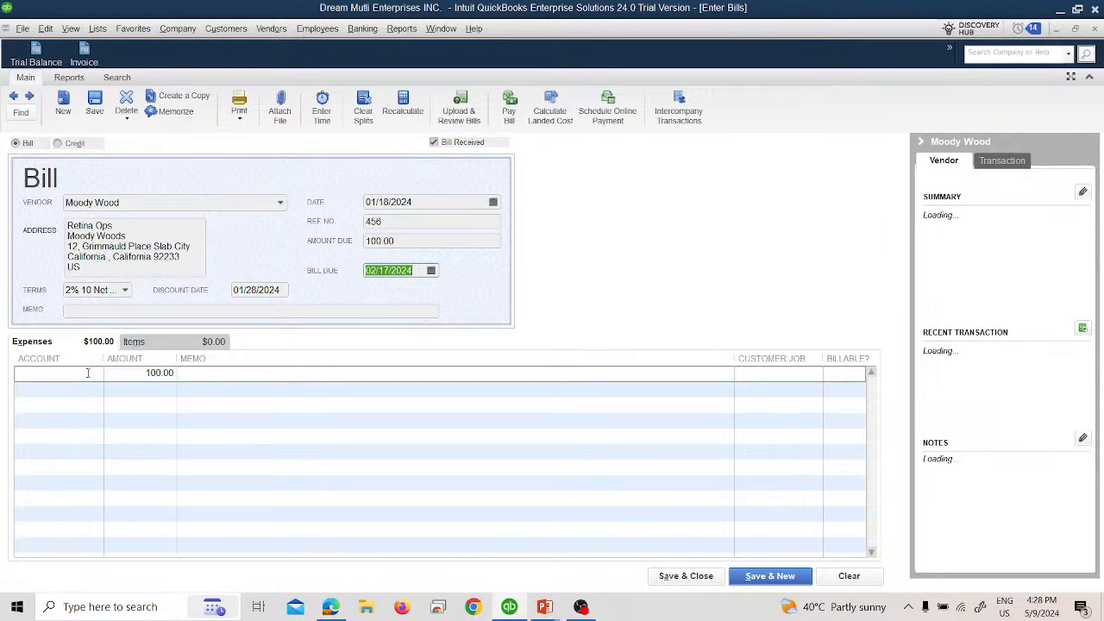
Step: Assign the bill's expense line to the 46003 Repair Expenses account, then save the bill and start a new one
{"action": "left_click", "coordinate": [87, 372]}
{"action": "left_click", "coordinate": [96, 374]}
{"action": "left_click", "coordinate": [89, 332]}
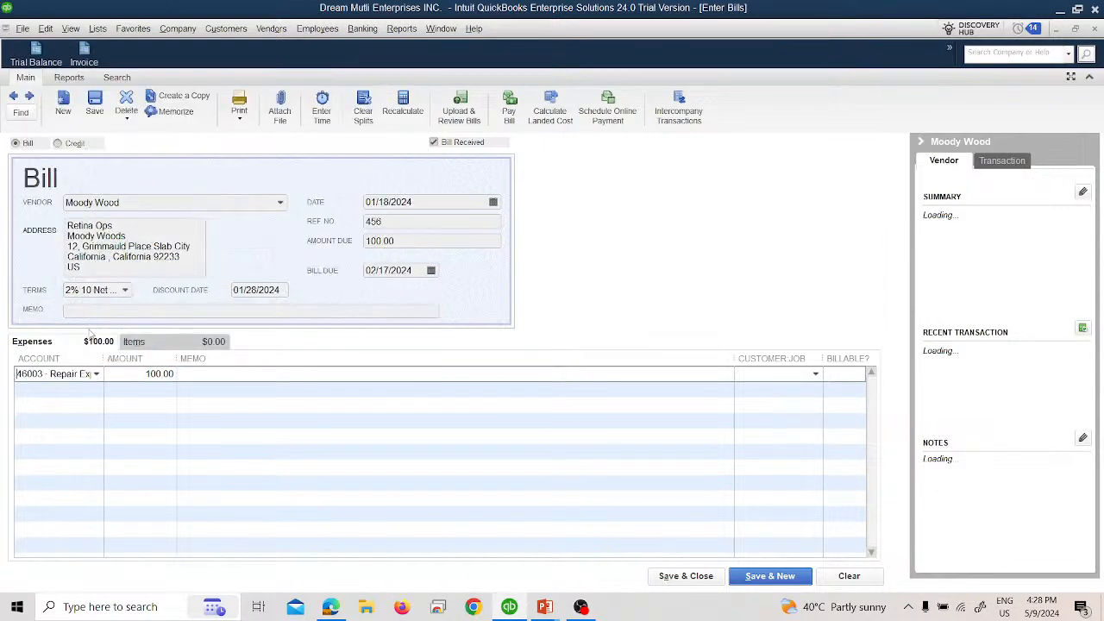
{"action": "key", "text": "alt+Tab"}
Step: Switch to the PowerPoint slide show to reveal and read the 19-Jan equipment task, and return to the blank QuickBooks bill
{"action": "key", "text": "alt+Tab"}
{"action": "left_click", "coordinate": [770, 576]}
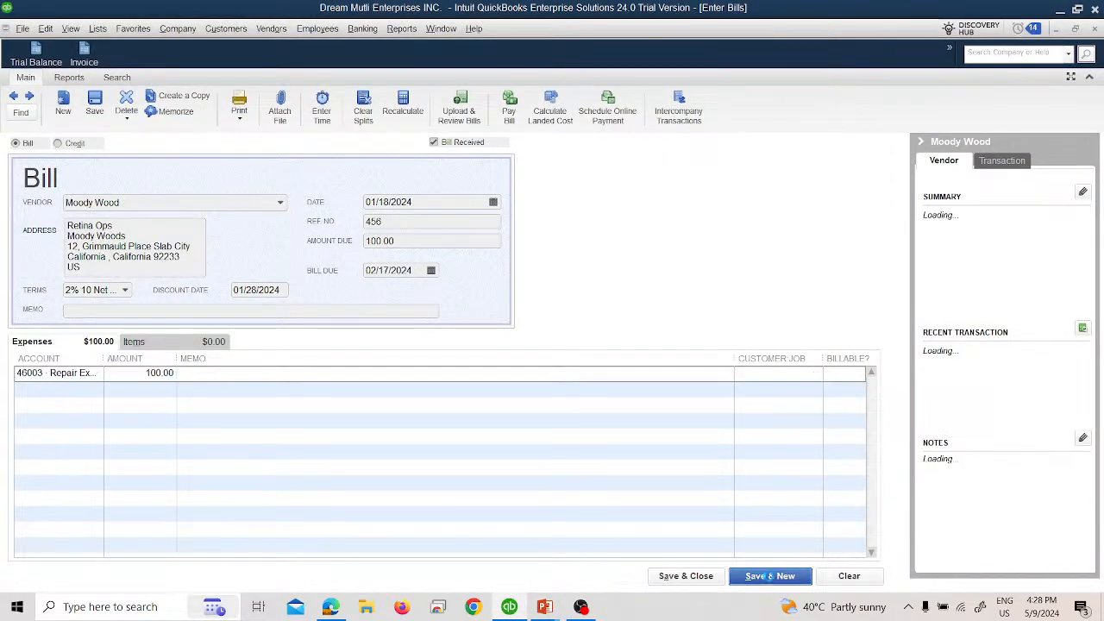
{"action": "key", "text": "alt+Tab"}
{"action": "scroll", "coordinate": [597, 414], "scroll_direction": "down", "scroll_amount": 2}
{"action": "scroll", "coordinate": [598, 414], "scroll_direction": "up", "scroll_amount": 1}
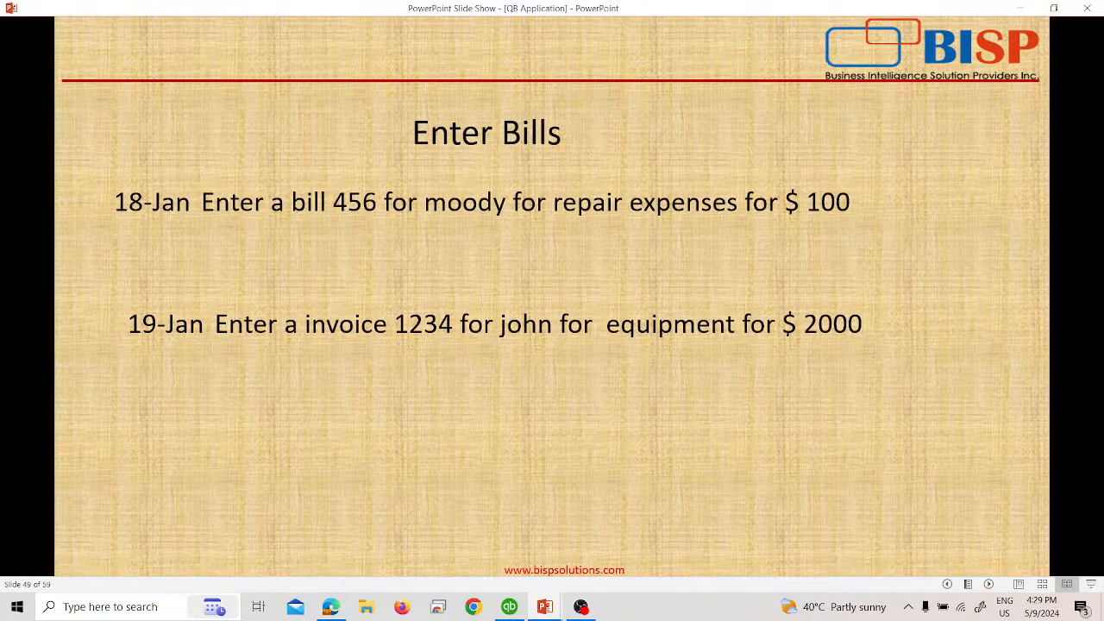
{"action": "key", "text": "alt+Tab"}
{"action": "key", "text": "alt+Tab"}
{"action": "key", "text": "alt+Tab"}
{"action": "left_click", "coordinate": [280, 203]}
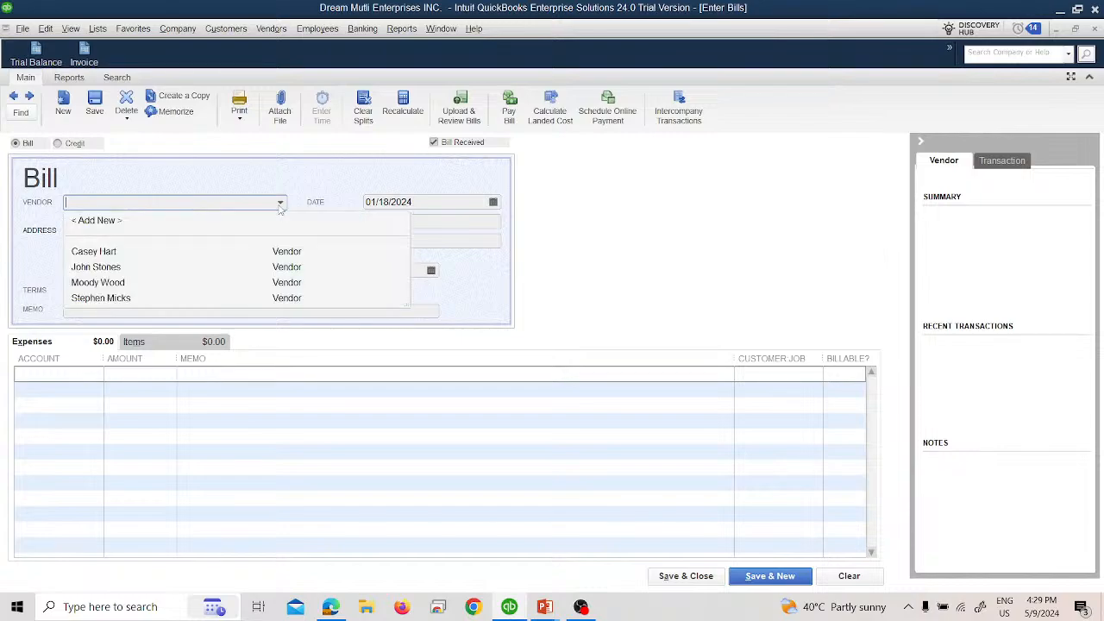
{"action": "key", "text": "alt+Tab"}
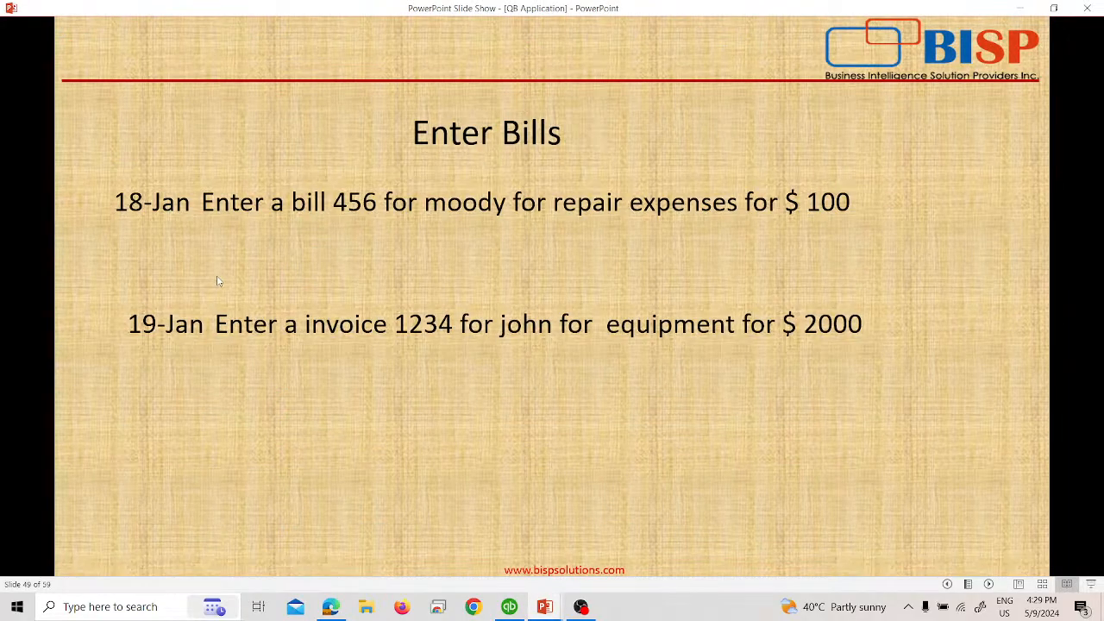
{"action": "key", "text": "alt+Tab"}
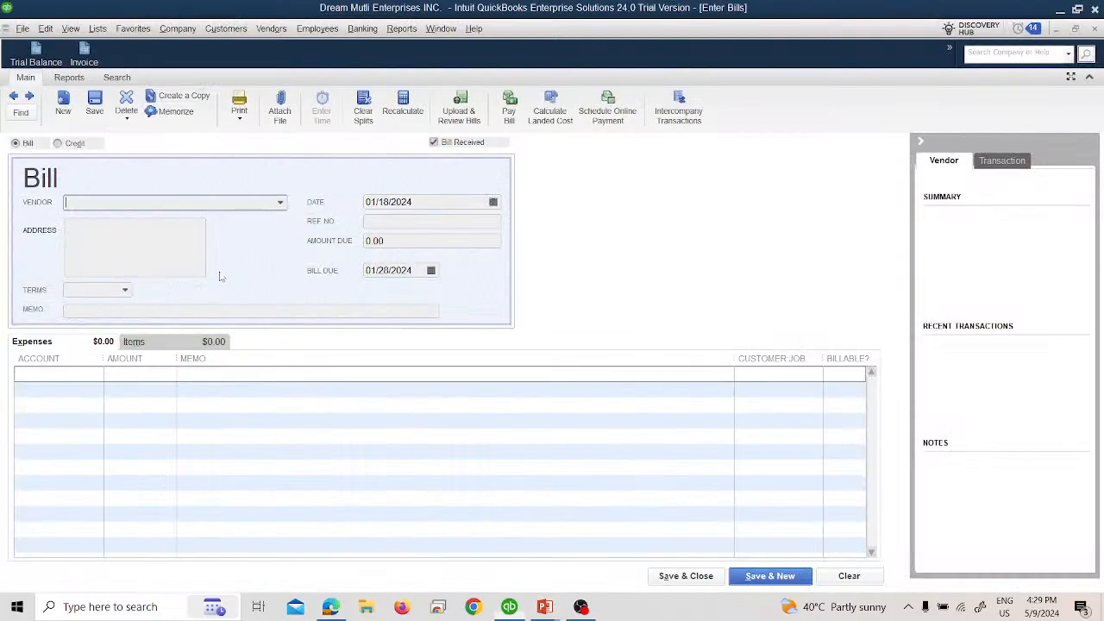
{"action": "key", "text": "alt+Tab"}
{"action": "key", "text": "alt+Tab"}
Step: Choose the Loyalty Enterprises contact as the bill's vendor and set the bill date to 01/19/2024
{"action": "left_click", "coordinate": [280, 203]}
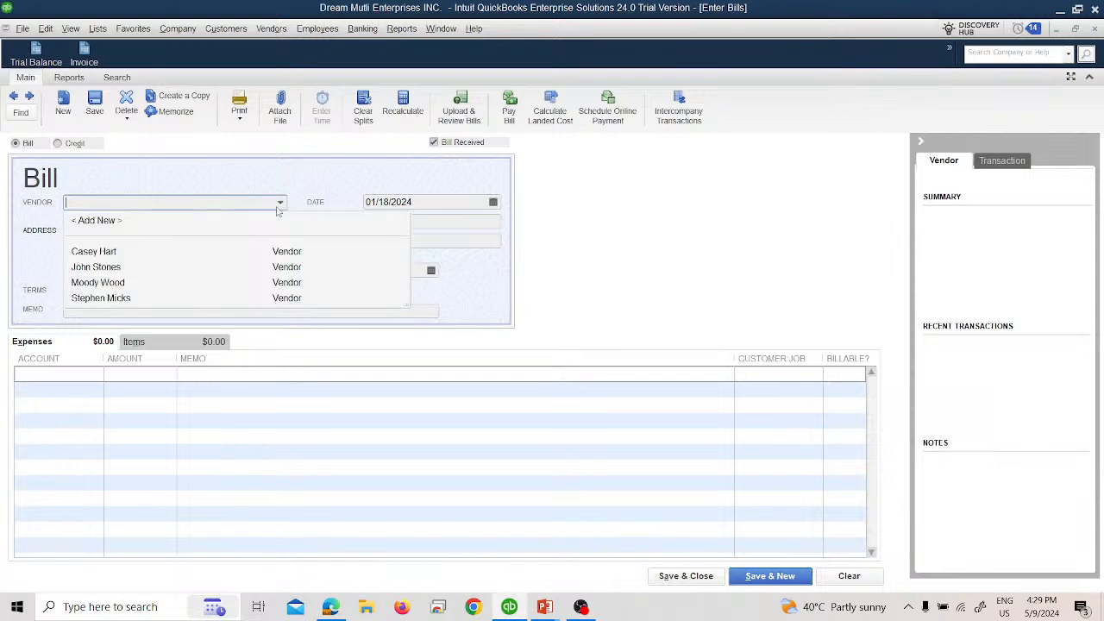
{"action": "left_click", "coordinate": [157, 268]}
{"action": "left_click", "coordinate": [492, 203]}
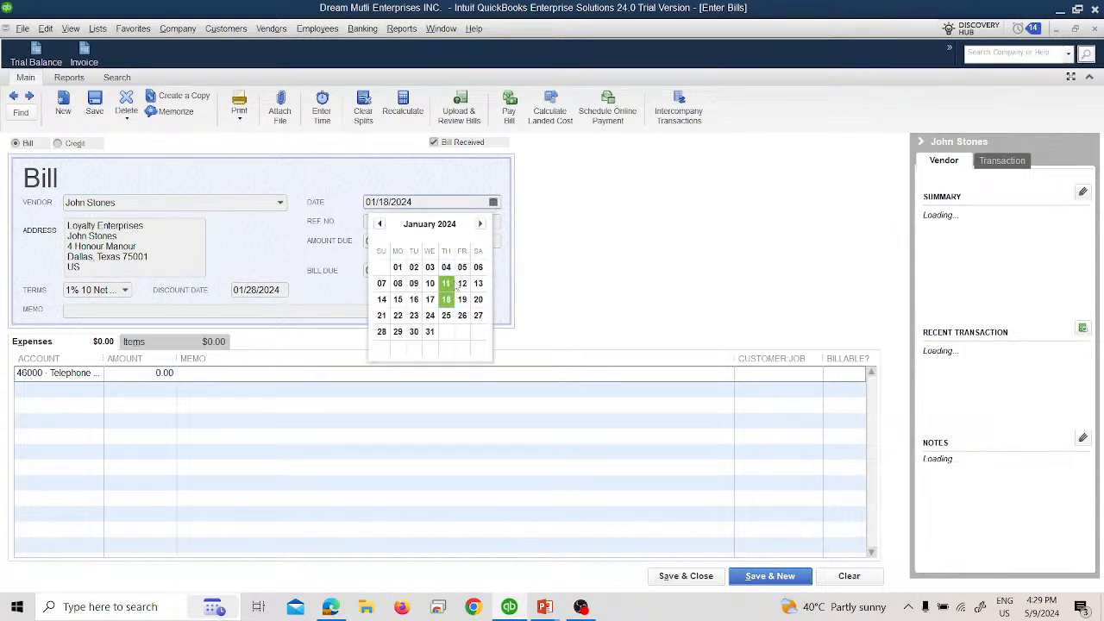
{"action": "left_click", "coordinate": [456, 282]}
{"action": "key", "text": "Tab"}
Step: Enter reference number 1234 and an amount due of 2,000.00, checking both values against the slide
{"action": "key", "text": "alt+Tab"}
{"action": "key", "text": "alt+Tab"}
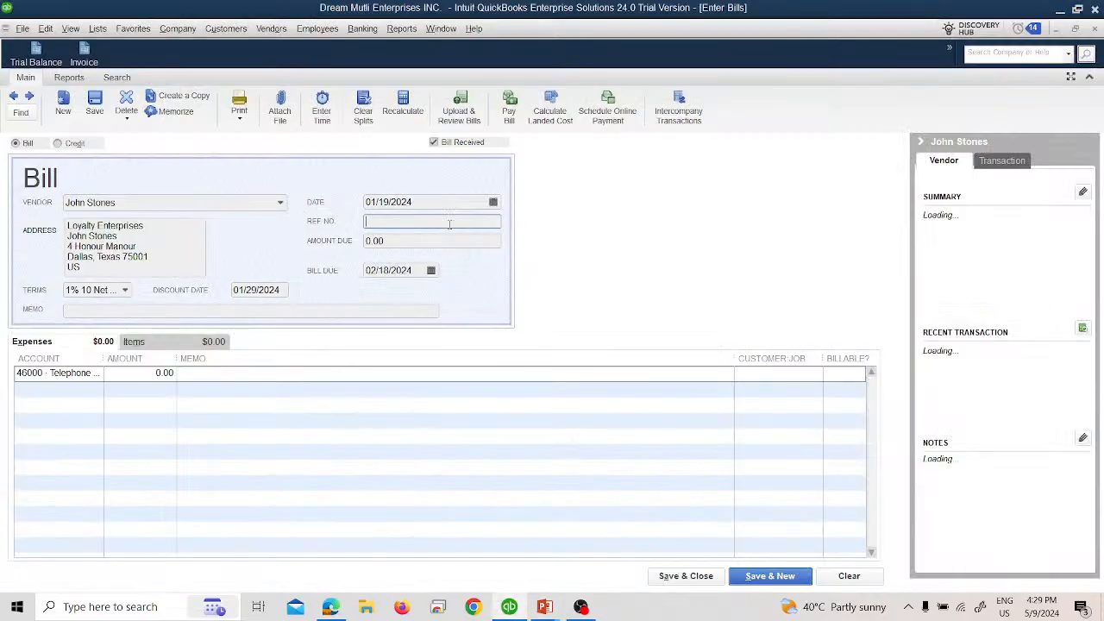
{"action": "type", "text": "1234"}
{"action": "key", "text": "Tab"}
{"action": "key", "text": "alt+Tab"}
{"action": "key", "text": "alt+Tab"}
{"action": "type", "text": "2000"}
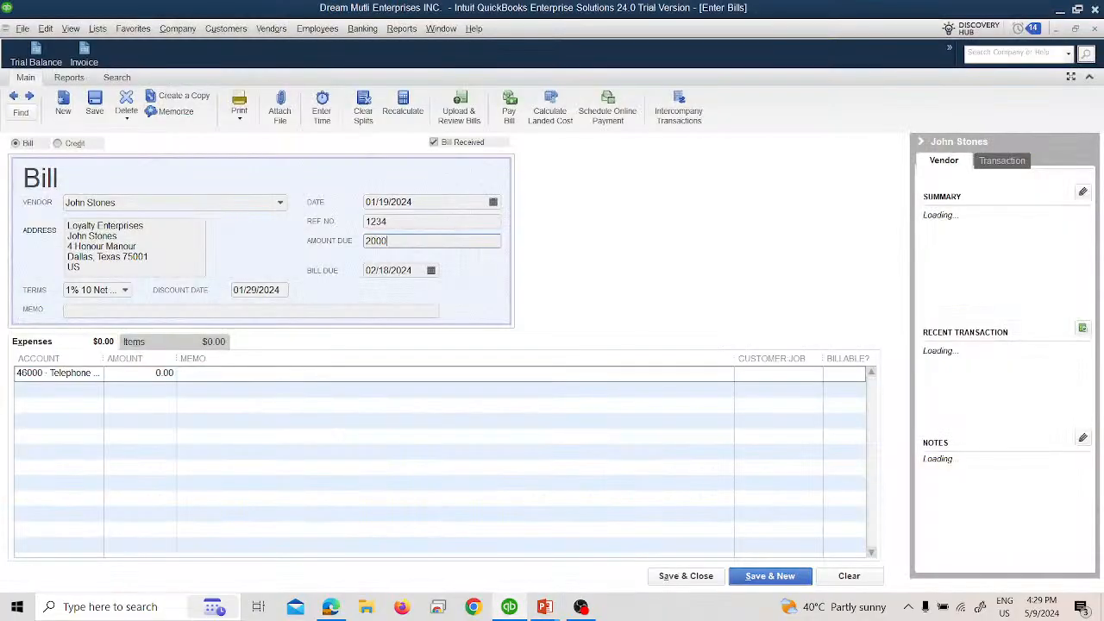
{"action": "key", "text": "Tab"}
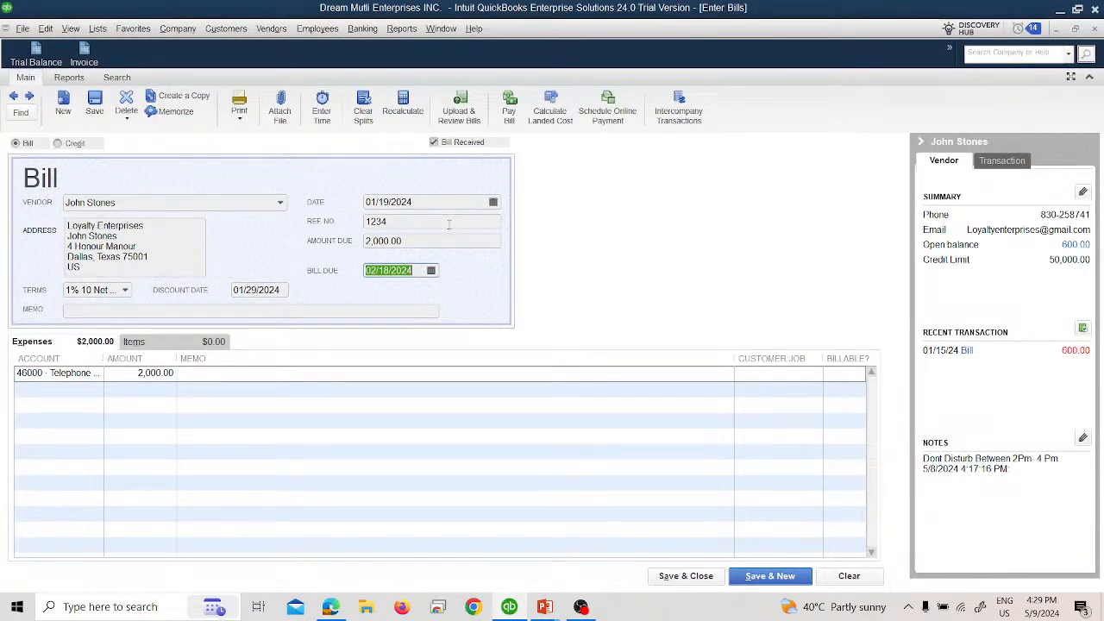
Step: Check the slide and the bill's item choices, and clear the amount and account from the prefilled Telephone Expenses line
{"action": "key", "text": "alt+Tab"}
{"action": "key", "text": "alt+Tab"}
{"action": "left_click", "coordinate": [136, 345]}
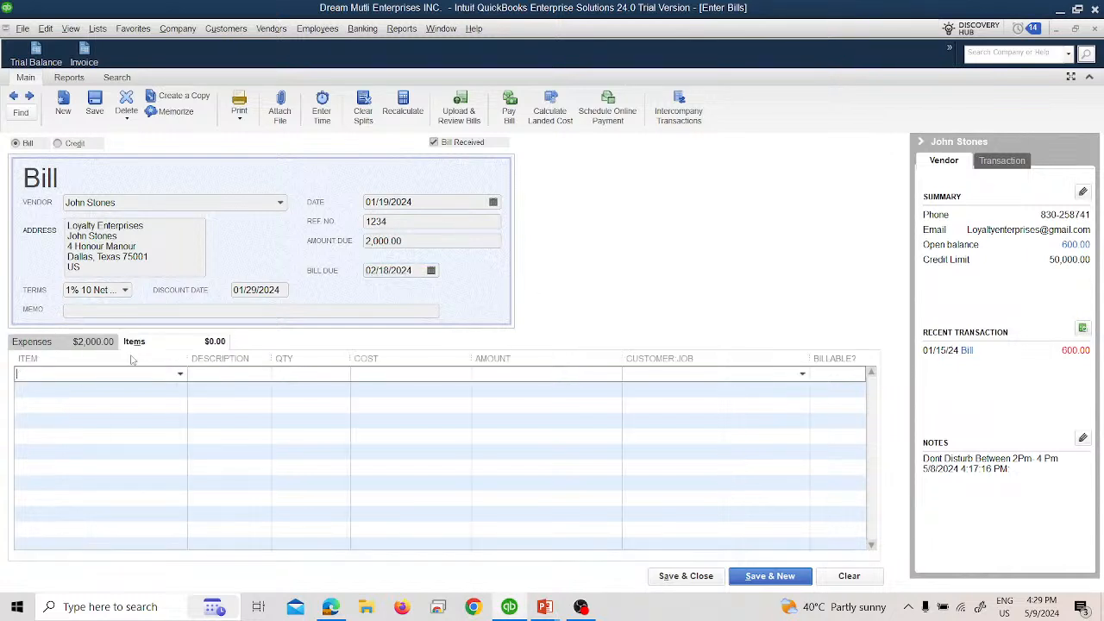
{"action": "left_click", "coordinate": [179, 375]}
{"action": "left_click", "coordinate": [100, 346]}
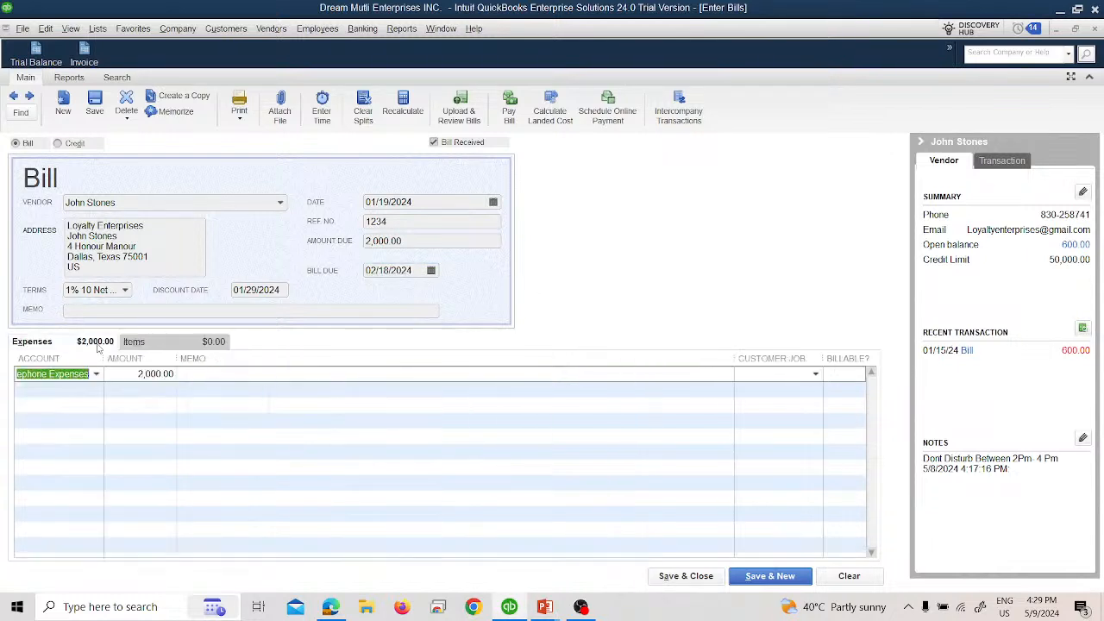
{"action": "left_click", "coordinate": [163, 373]}
{"action": "key", "text": "Delete"}
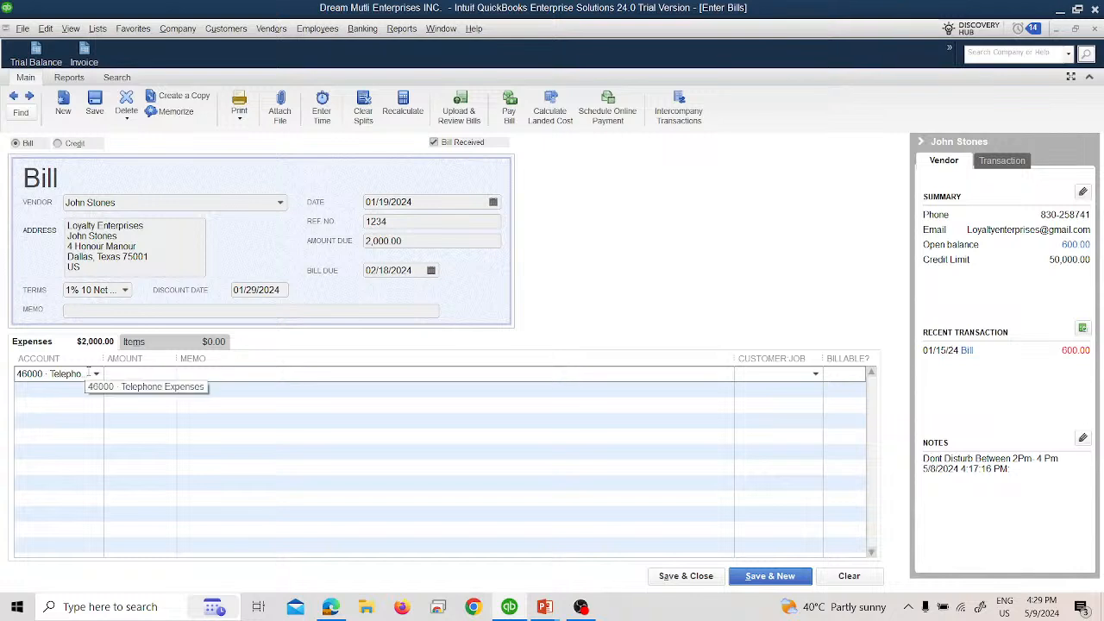
{"action": "left_click", "coordinate": [72, 373]}
{"action": "left_click", "coordinate": [73, 373]}
{"action": "key", "text": "BackSpace"}
{"action": "key", "text": "BackSpace"}
{"action": "key", "text": "BackSpace"}
{"action": "key", "text": "BackSpace"}
{"action": "key", "text": "BackSpace"}
{"action": "key", "text": "BackSpace"}
{"action": "key", "text": "BackSpace"}
{"action": "key", "text": "BackSpace"}
{"action": "key", "text": "BackSpace"}
{"action": "key", "text": "BackSpace"}
{"action": "key", "text": "BackSpace"}
{"action": "key", "text": "BackSpace"}
{"action": "key", "text": "BackSpace"}
{"action": "key", "text": "BackSpace"}
{"action": "key", "text": "BackSpace"}
{"action": "key", "text": "BackSpace"}
{"action": "key", "text": "BackSpace"}
{"action": "key", "text": "BackSpace"}
{"action": "key", "text": "BackSpace"}
{"action": "key", "text": "BackSpace"}
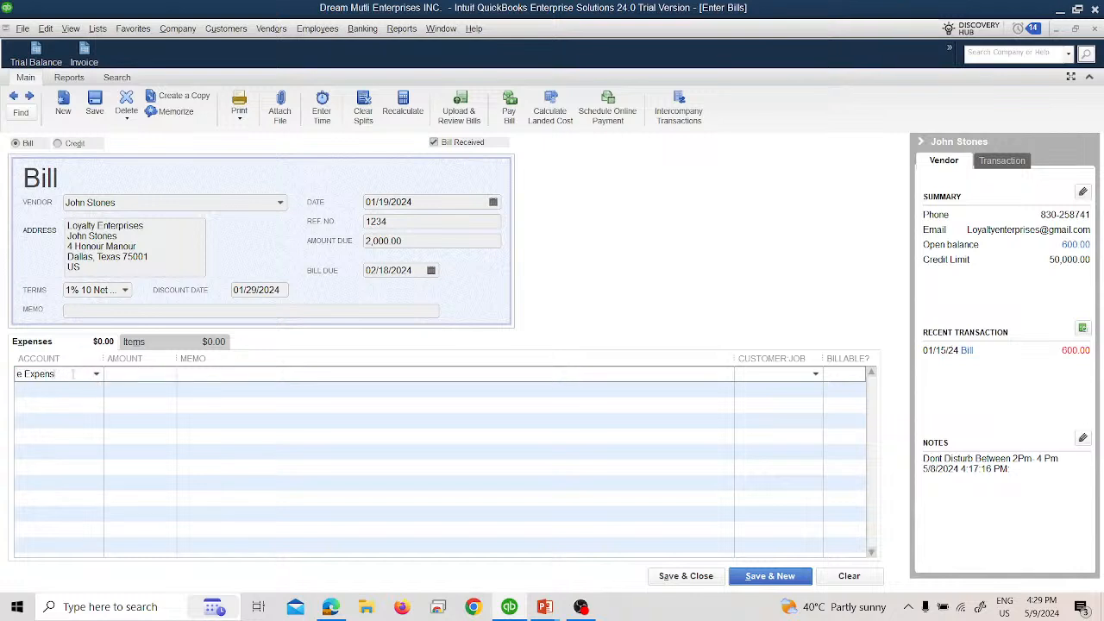
Step: Enter an amount of 2,000.00 on the bill's first item line and show the available items
{"action": "left_click", "coordinate": [160, 347]}
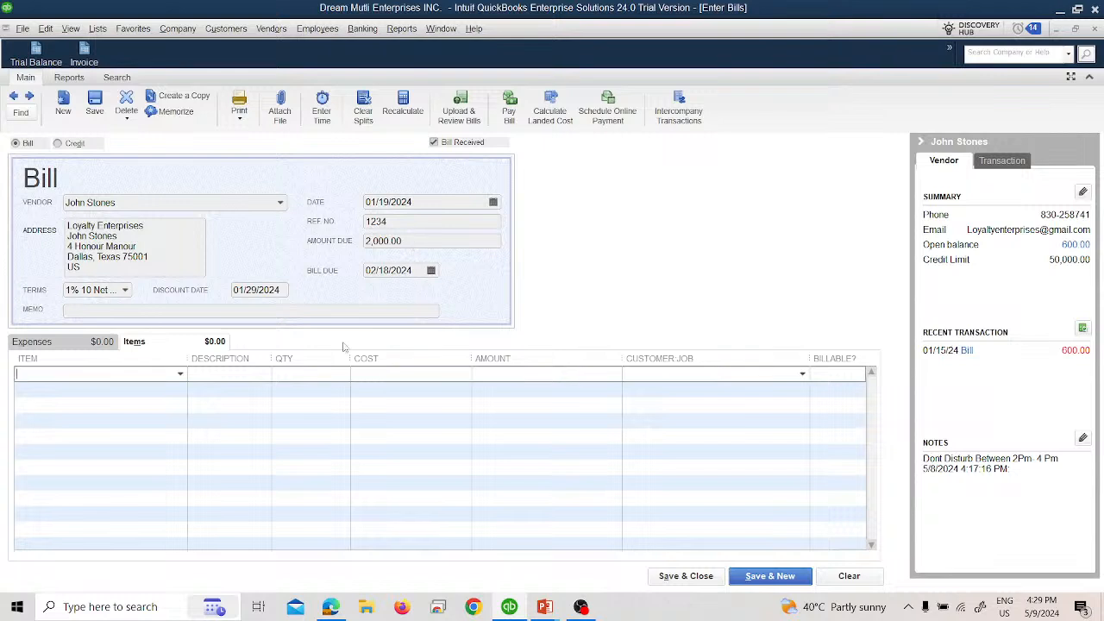
{"action": "left_click", "coordinate": [494, 377]}
{"action": "type", "text": "2000"}
{"action": "left_click", "coordinate": [177, 377]}
{"action": "left_click", "coordinate": [179, 375]}
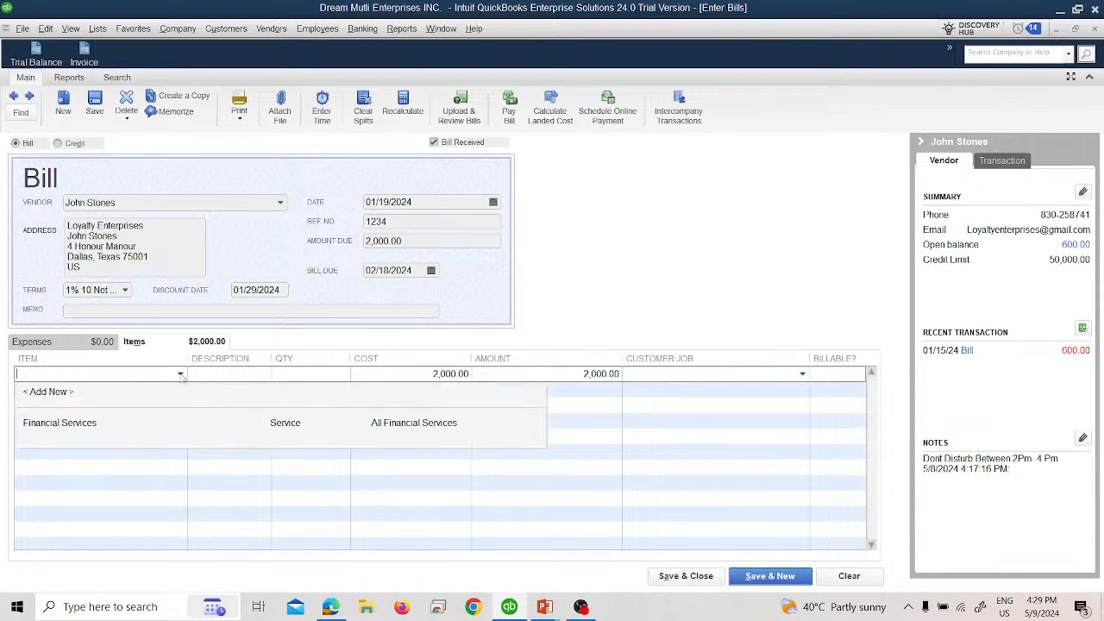
Step: Clear the cost and amount from the equipment bill's first item line
{"action": "left_click", "coordinate": [397, 376]}
{"action": "double_click", "coordinate": [397, 376]}
{"action": "type", "text": "\\"}
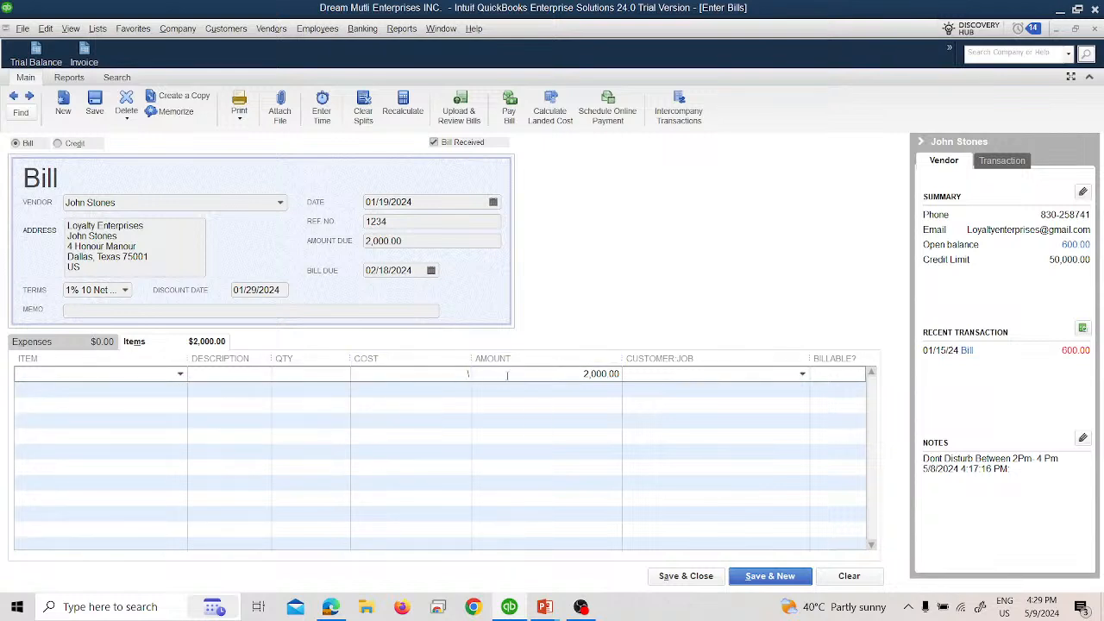
{"action": "left_click", "coordinate": [518, 377]}
{"action": "left_click", "coordinate": [551, 187]}
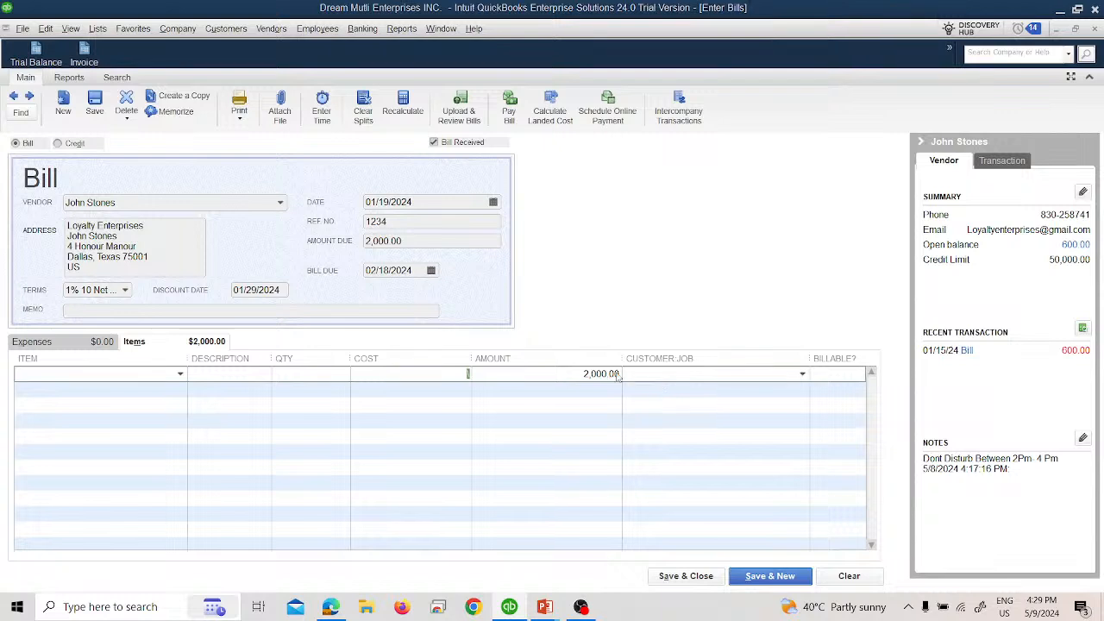
{"action": "left_click", "coordinate": [618, 376]}
{"action": "left_click", "coordinate": [551, 188]}
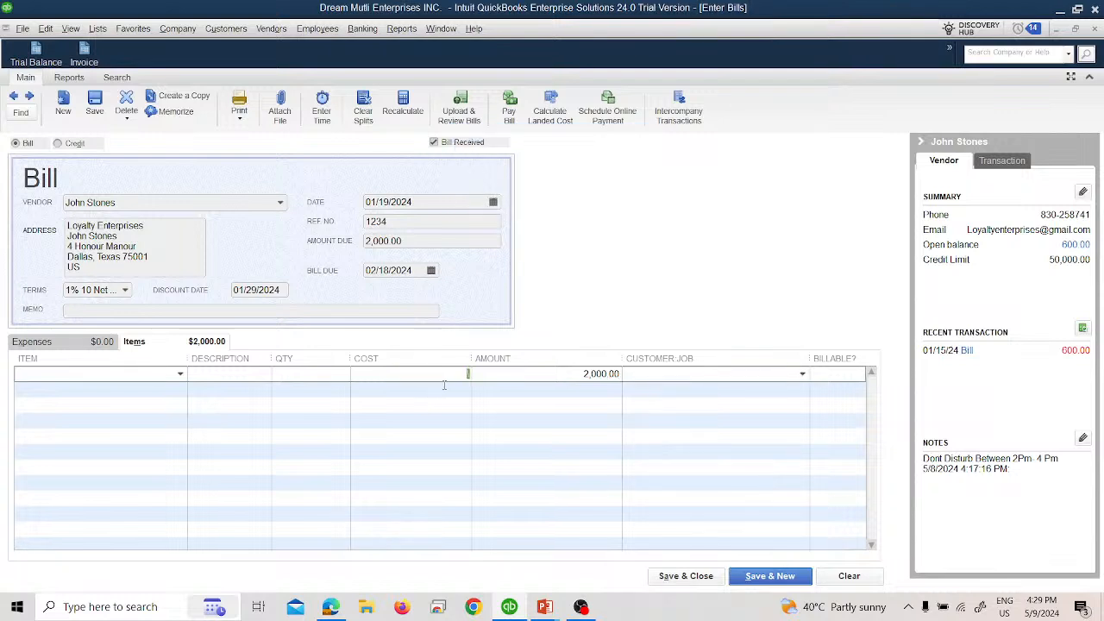
{"action": "key", "text": "BackSpace"}
{"action": "left_click", "coordinate": [614, 377]}
{"action": "type", "text": "0"}
Step: Assign the bill's 2,000.00 expense line to account 10000 · Equipment, and save and close the bill
{"action": "left_click", "coordinate": [97, 348]}
{"action": "left_click", "coordinate": [96, 374]}
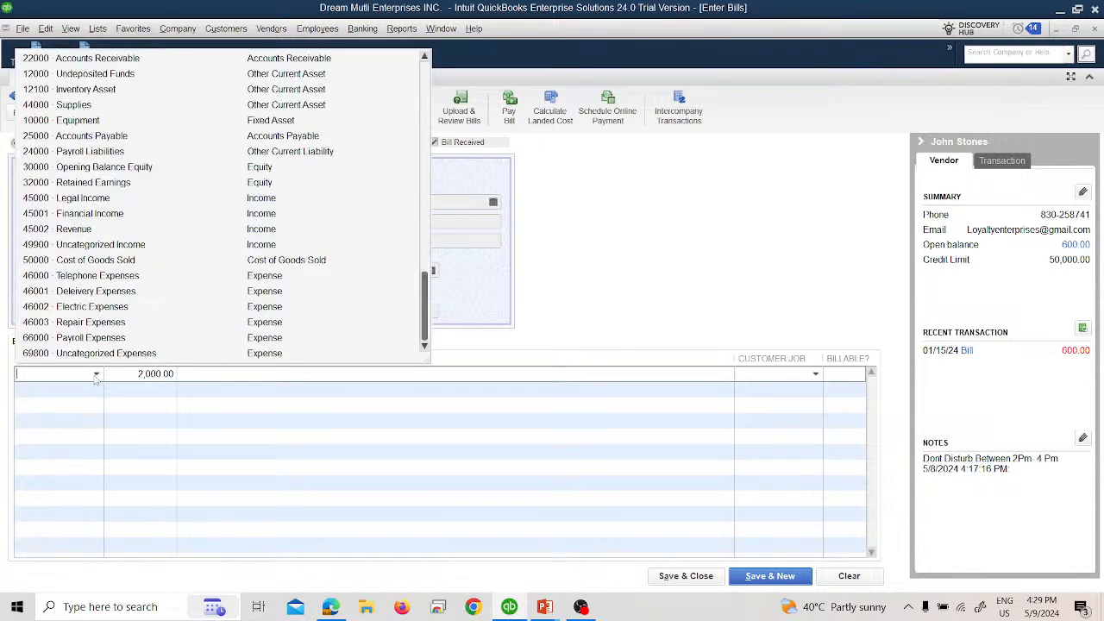
{"action": "left_click", "coordinate": [80, 120]}
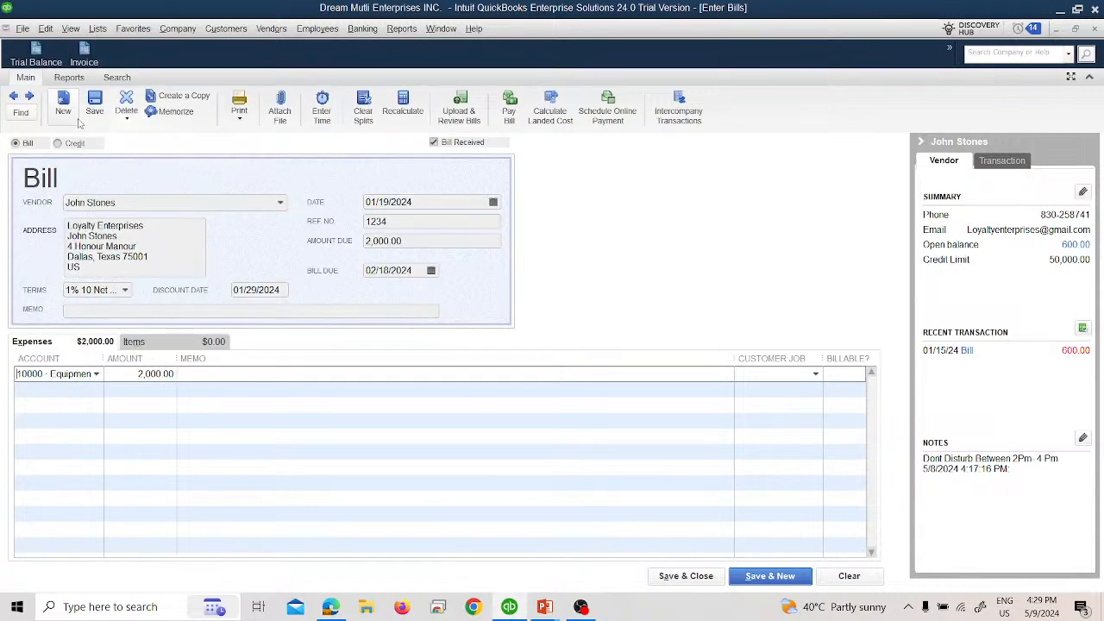
{"action": "left_click", "coordinate": [705, 576]}
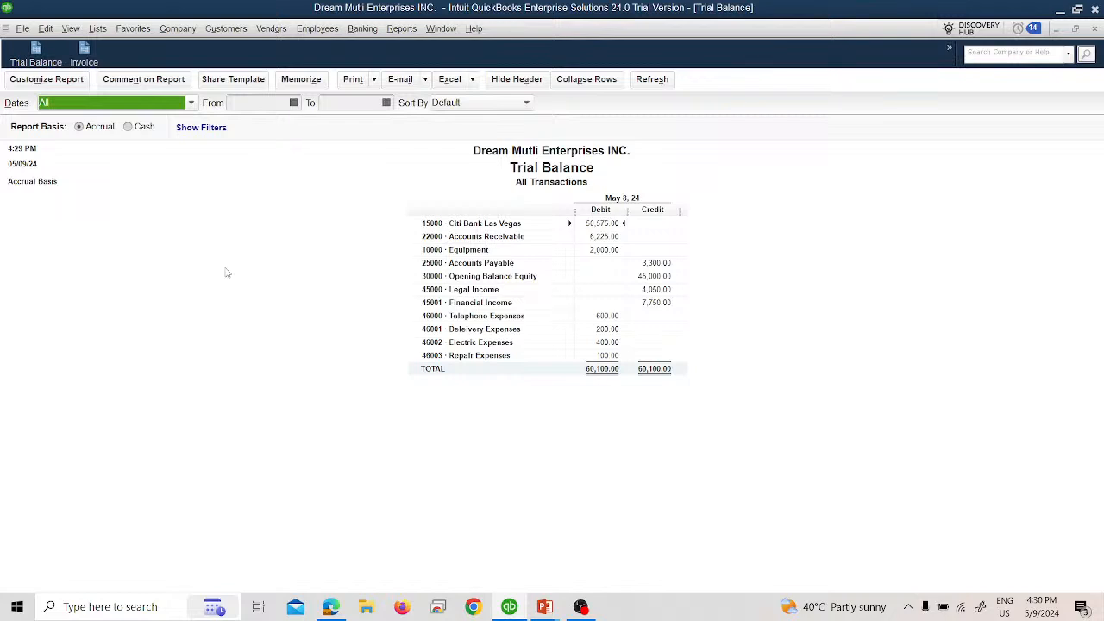
Step: Read through the vendor payment slides in PowerPoint for the next transaction to record, and return to the trial balance in QuickBooks
{"action": "key", "text": "alt+Tab"}
{"action": "key", "text": "Right"}
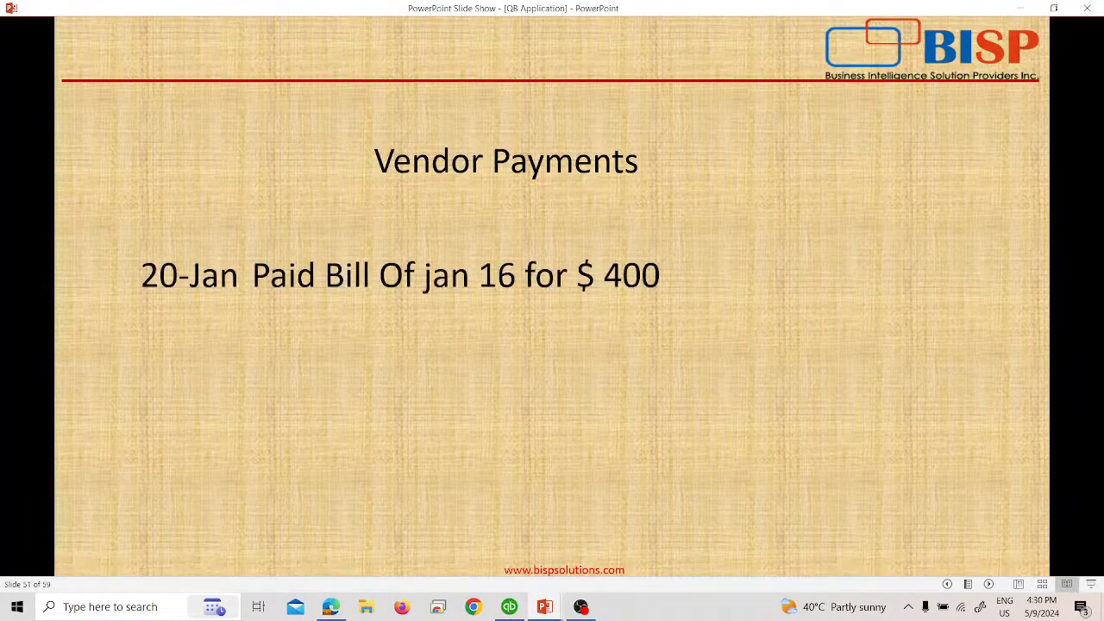
{"action": "key", "text": "Left"}
{"action": "key", "text": "alt+Tab"}
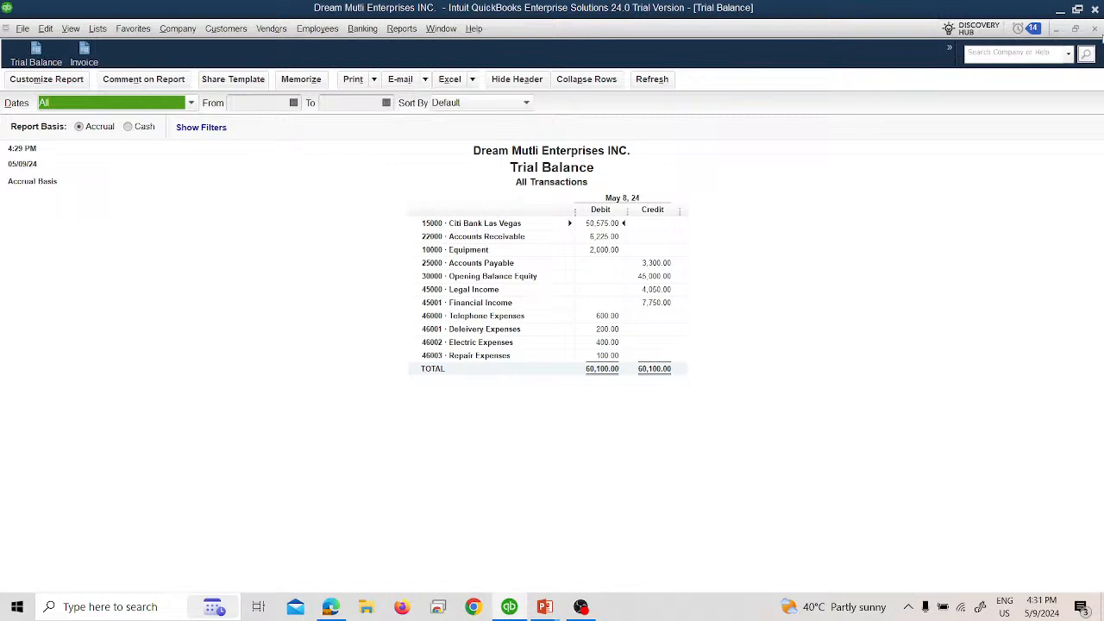
{"action": "key", "text": "alt+Tab"}
{"action": "key", "text": "Right"}
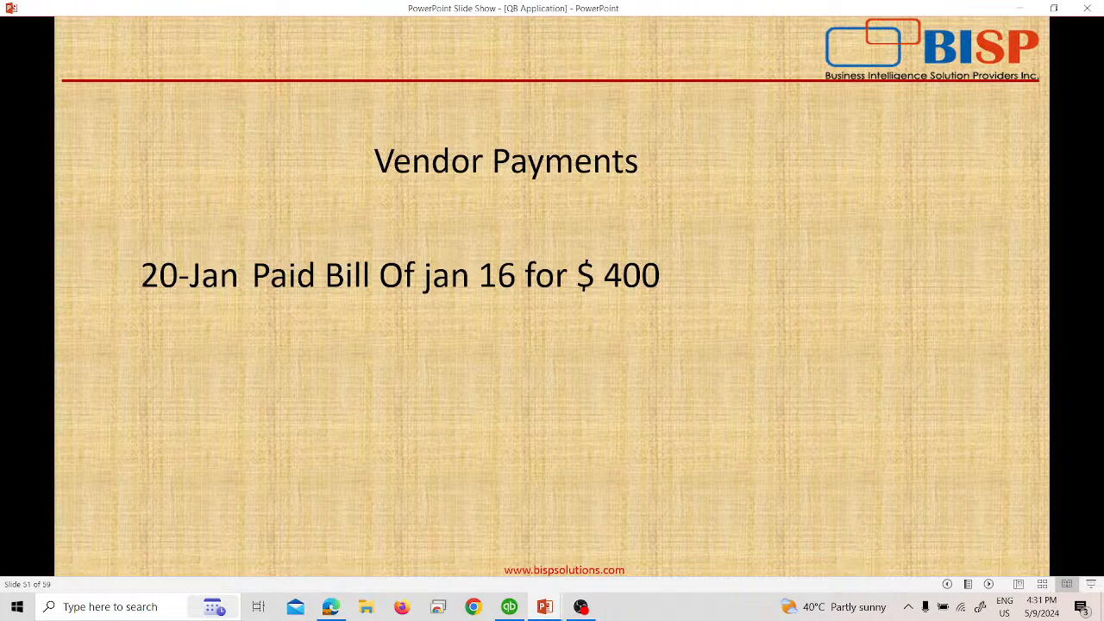
{"action": "key", "text": "Right"}
{"action": "key", "text": "Right"}
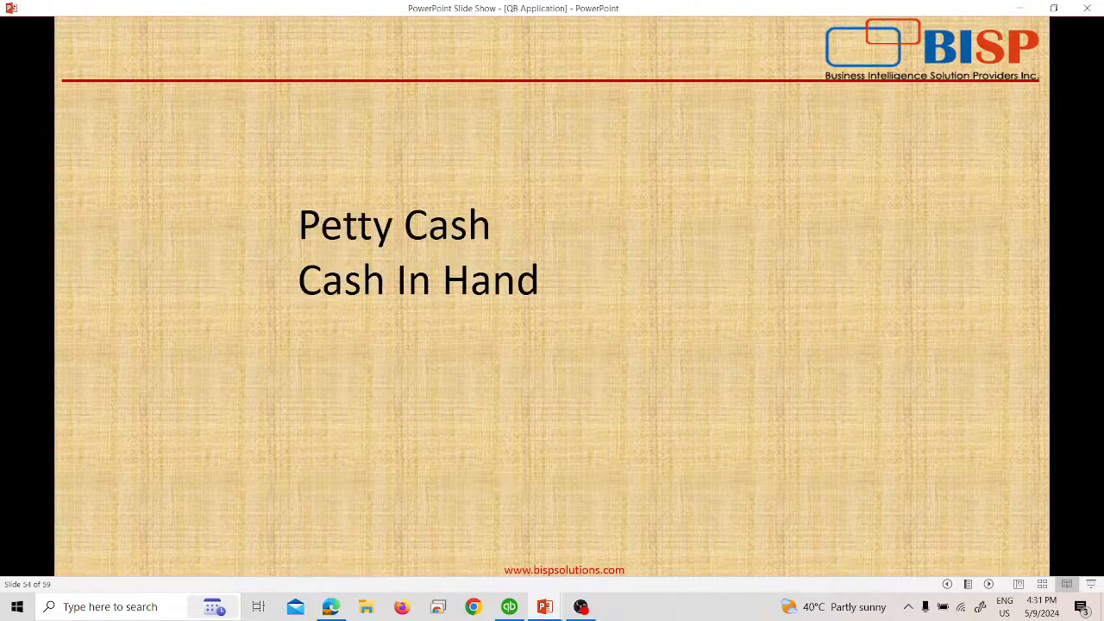
{"action": "key", "text": "Left"}
{"action": "key", "text": "Left"}
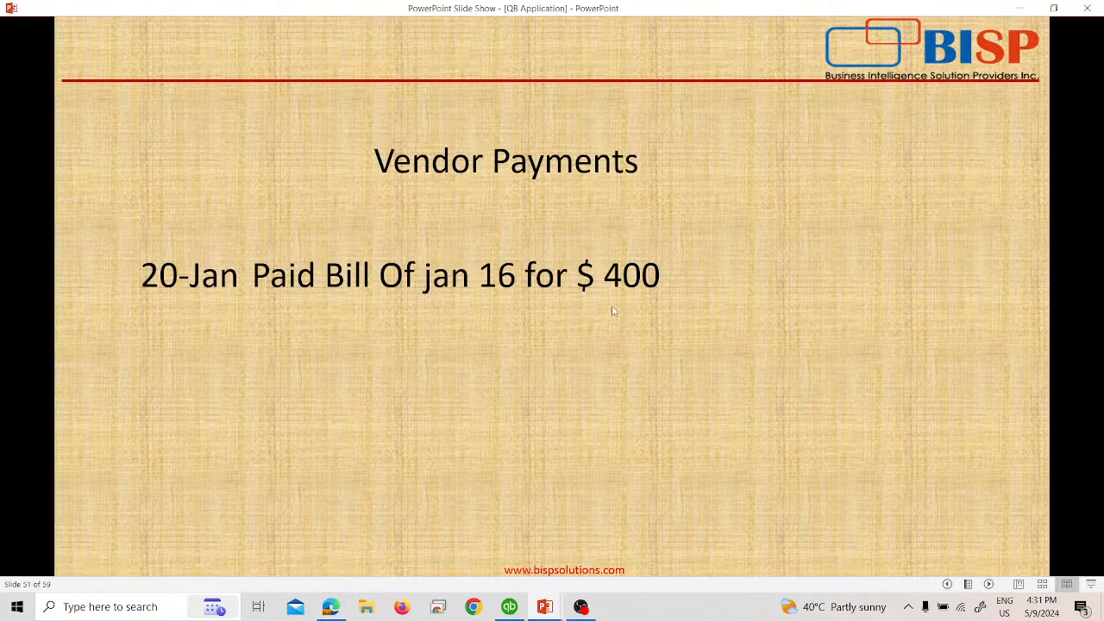
{"action": "key", "text": "alt+Tab"}
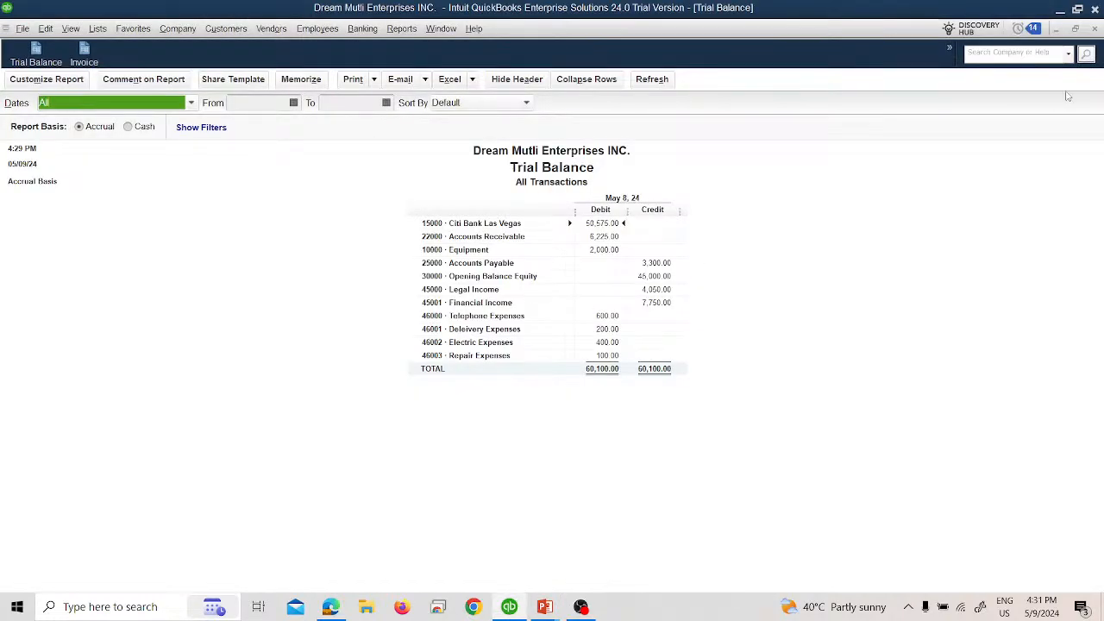
Step: Close the trial balance report and open the Pay Bills window
{"action": "left_click", "coordinate": [1095, 29]}
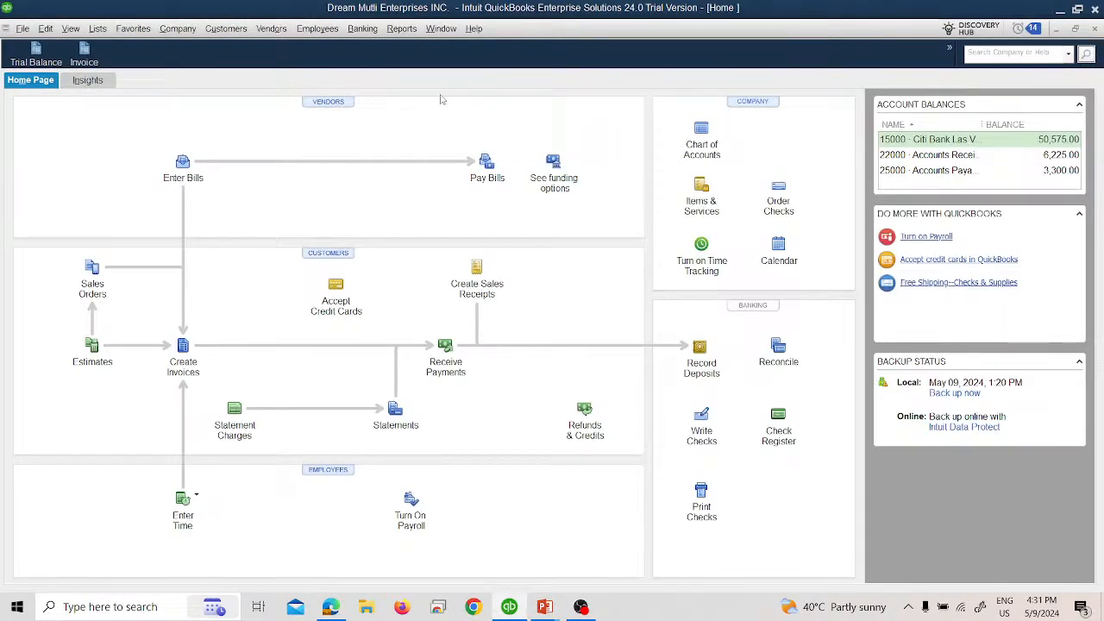
{"action": "left_click", "coordinate": [257, 32]}
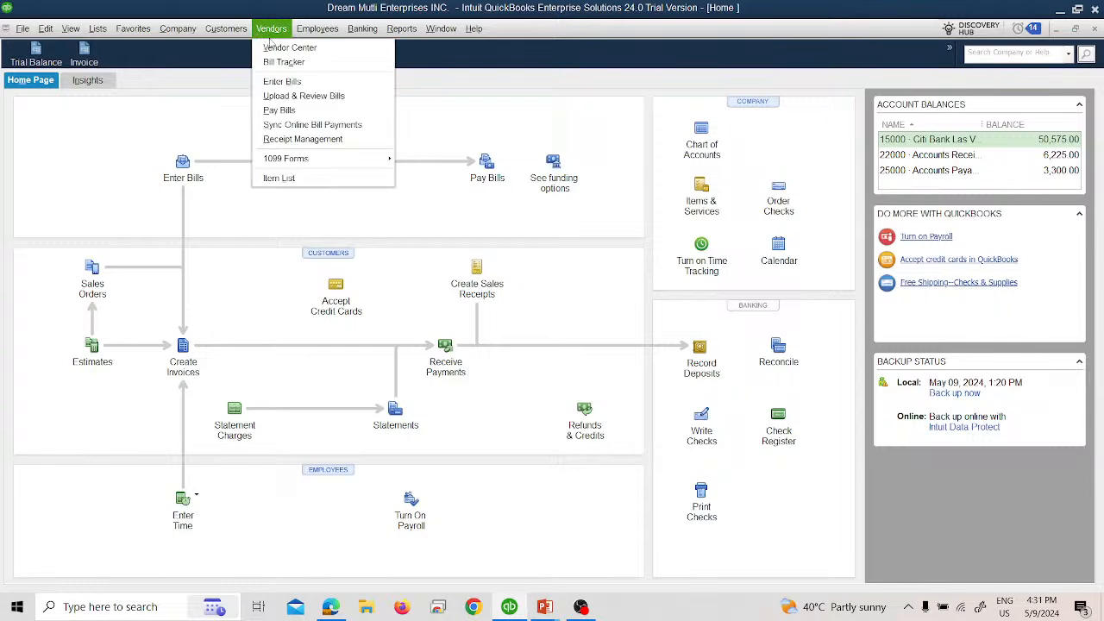
{"action": "left_click", "coordinate": [284, 110]}
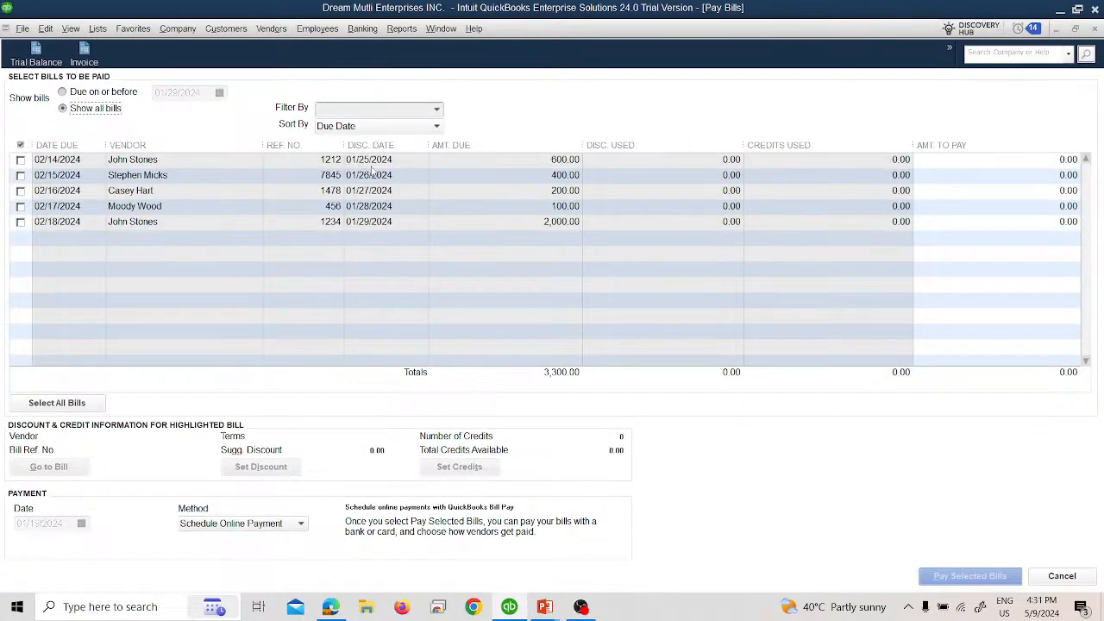
Step: Compare the vendor payment slides with the open bills in QuickBooks to identify the January 16 bill for $400
{"action": "key", "text": "alt+Tab"}
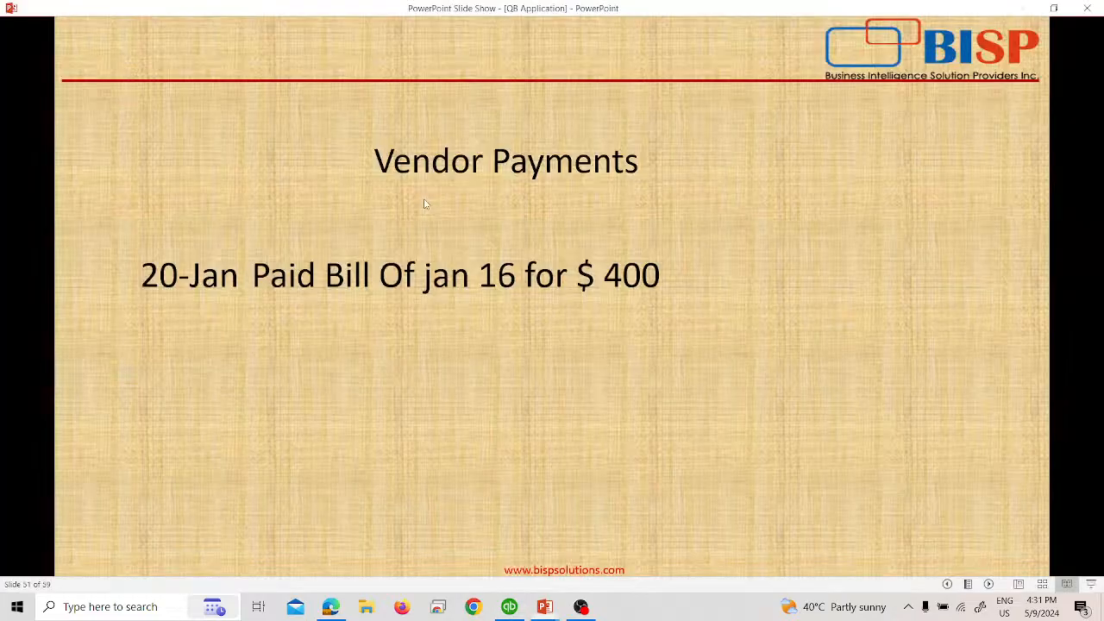
{"action": "key", "text": "alt+Tab"}
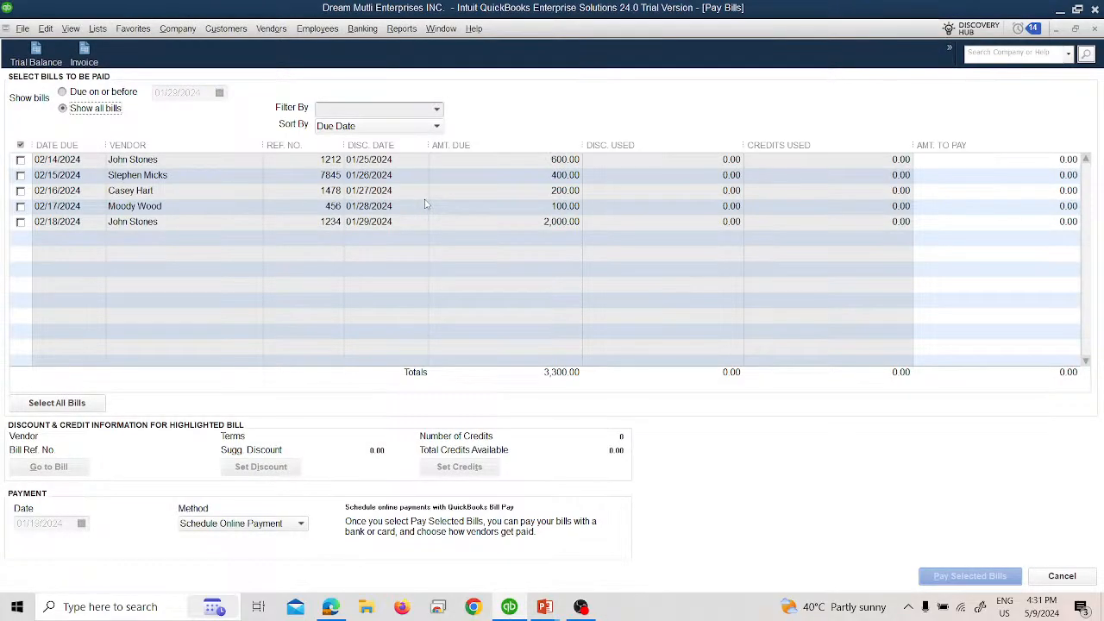
{"action": "key", "text": "alt+Tab"}
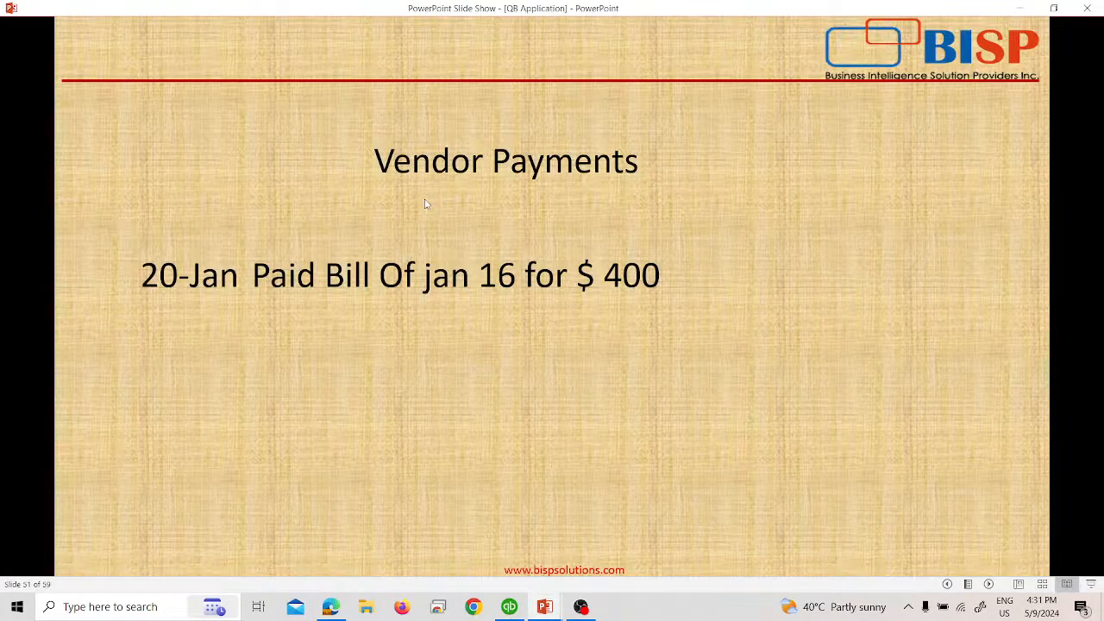
{"action": "key", "text": "alt+Tab"}
{"action": "key", "text": "alt+Tab"}
{"action": "key", "text": "alt+Tab"}
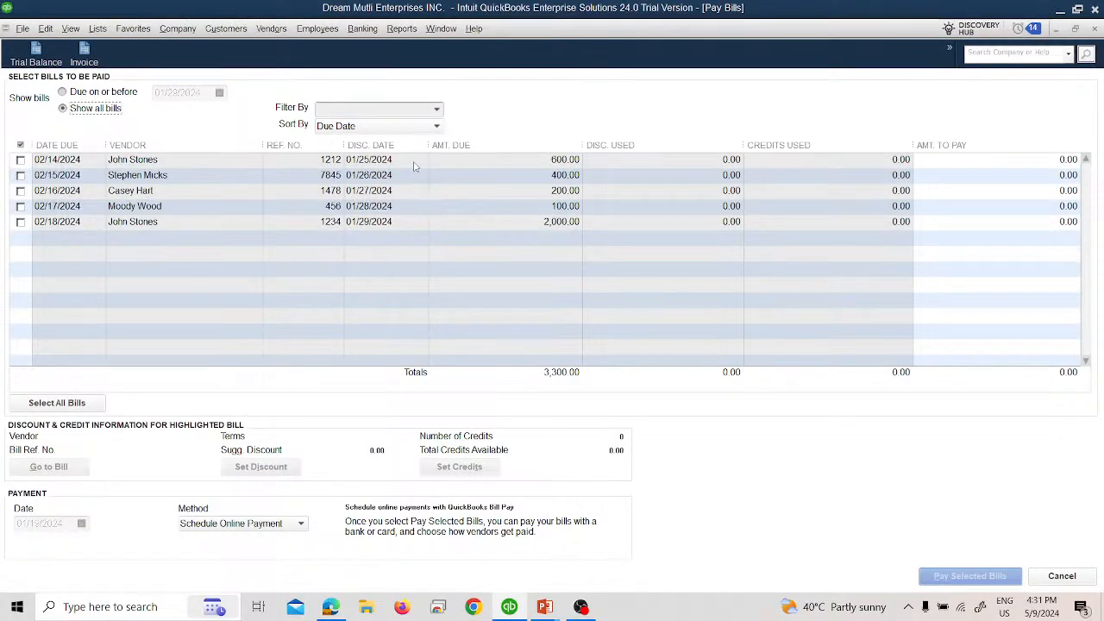
{"action": "key", "text": "alt+Tab"}
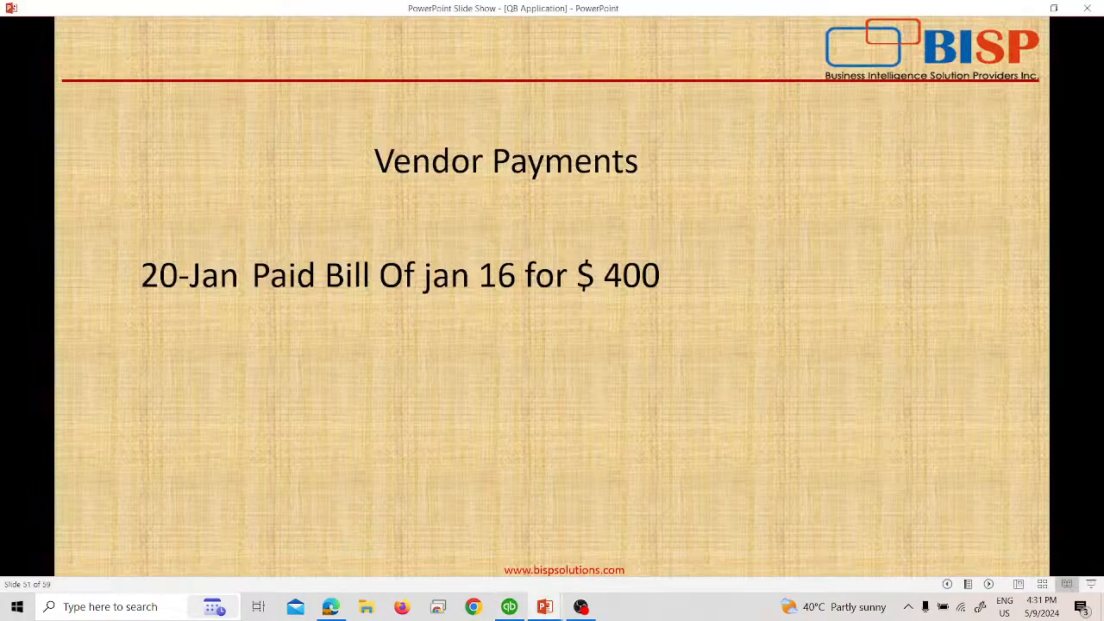
{"action": "key", "text": "alt+Tab"}
{"action": "key", "text": "alt+Tab"}
{"action": "key", "text": "Right"}
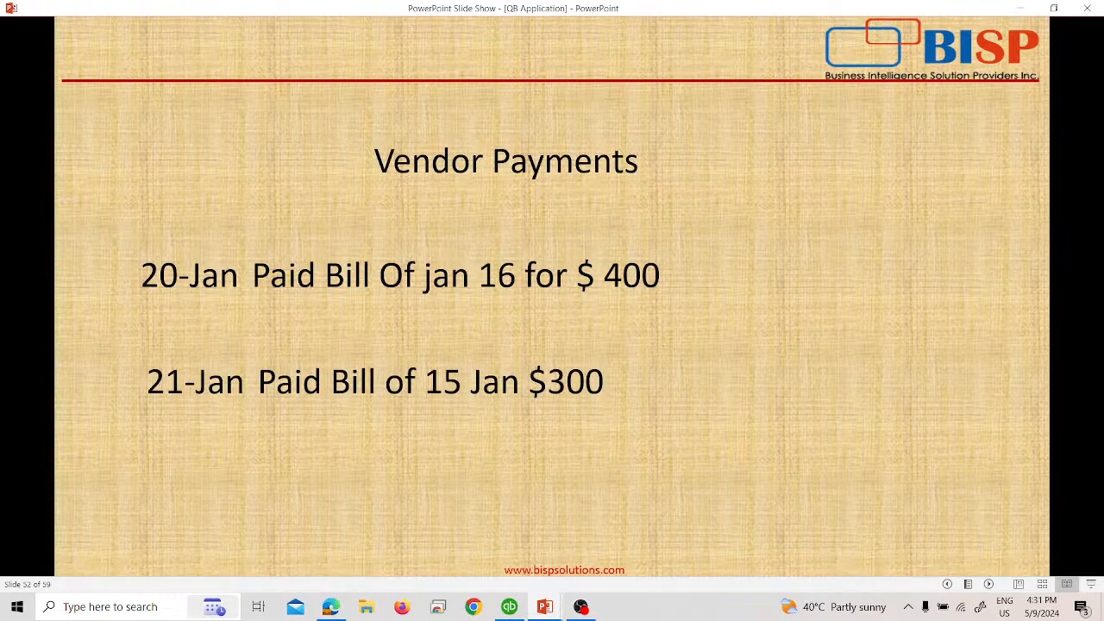
{"action": "key", "text": "Left"}
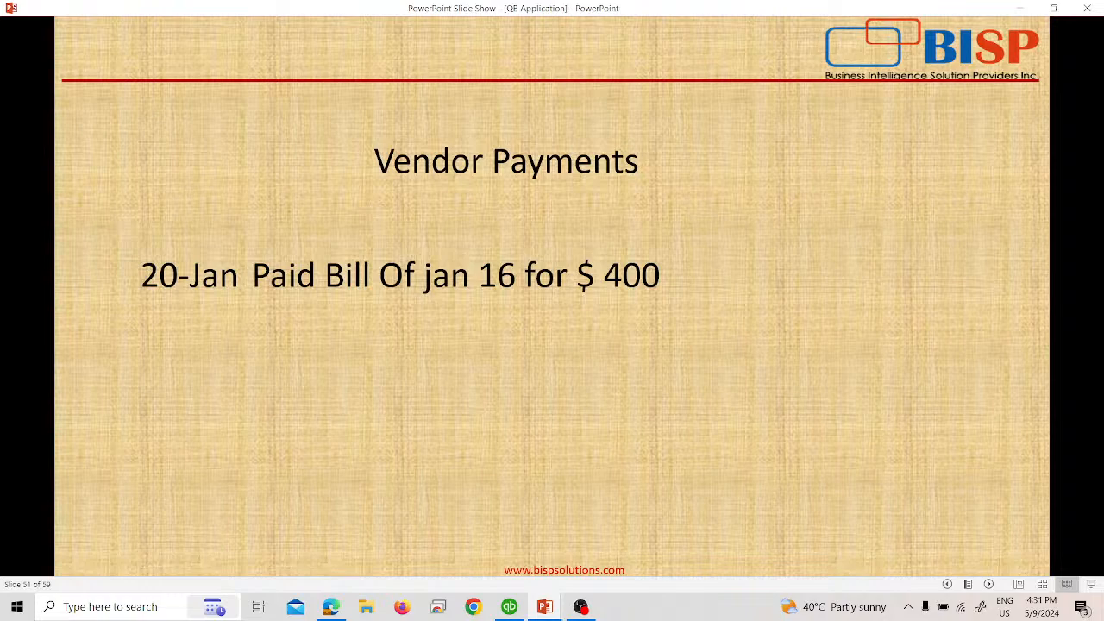
{"action": "key", "text": "alt+Tab"}
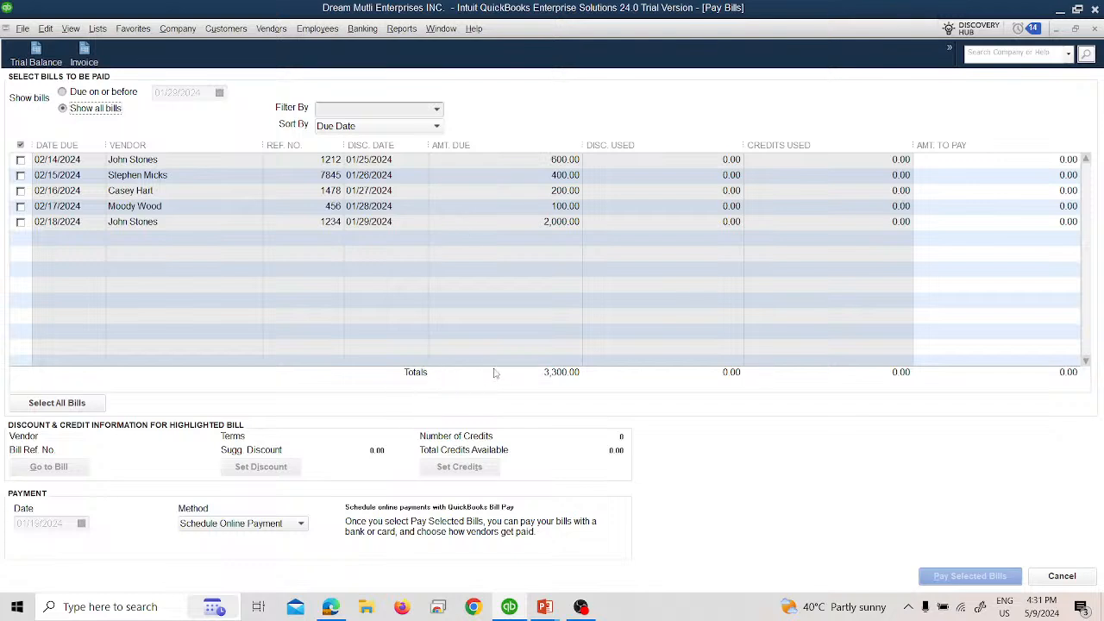
Step: Sort the list of unpaid bills by Ref Number
{"action": "left_click", "coordinate": [433, 126]}
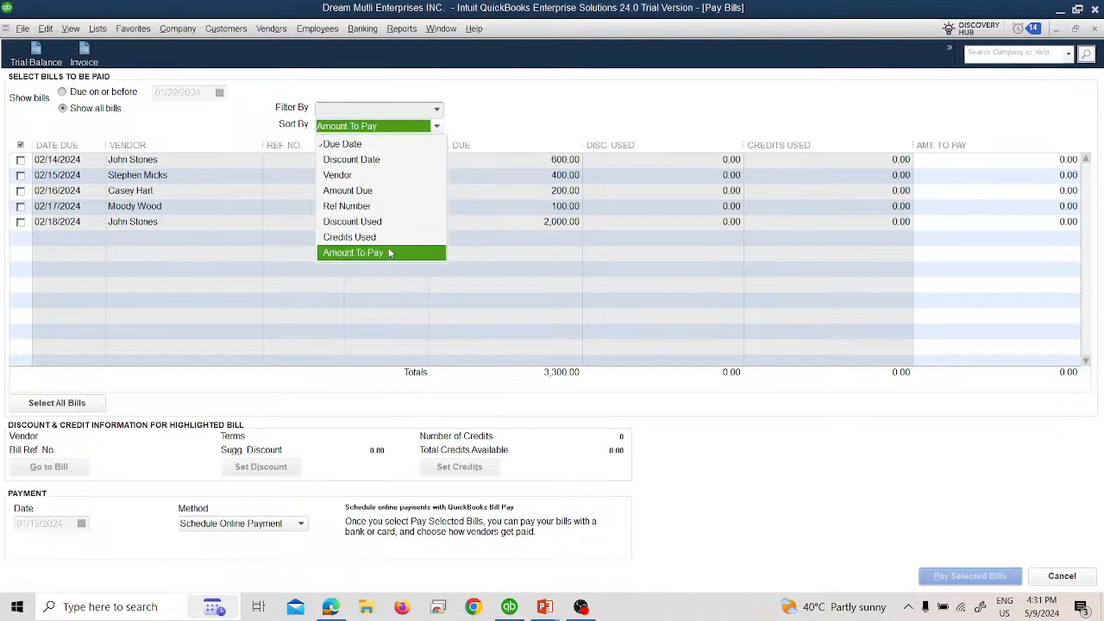
{"action": "left_click", "coordinate": [380, 144]}
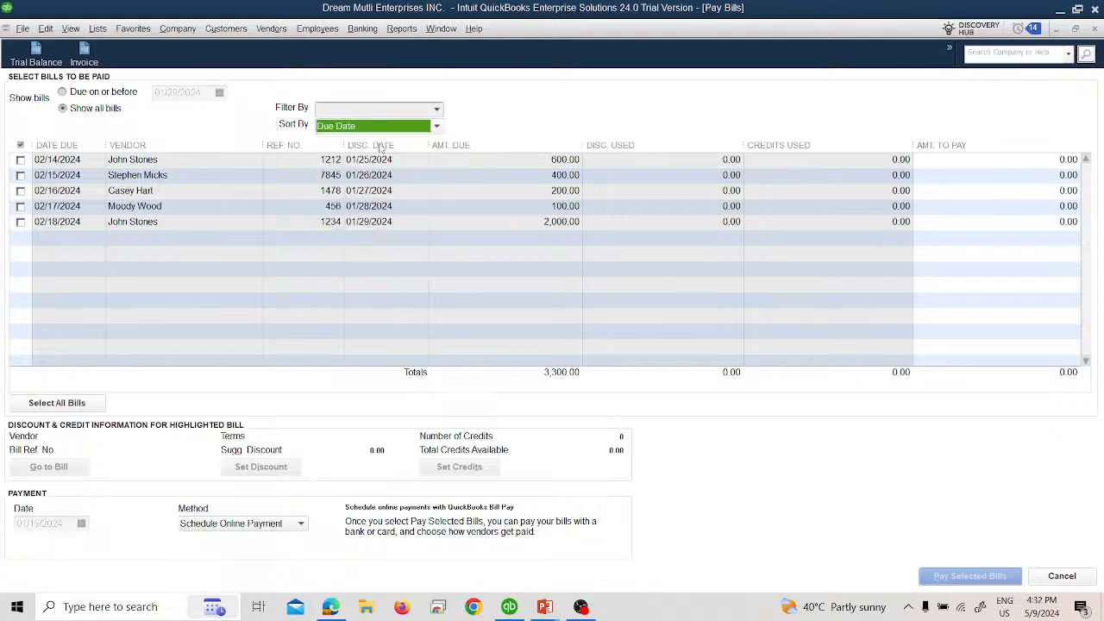
{"action": "left_click", "coordinate": [393, 128]}
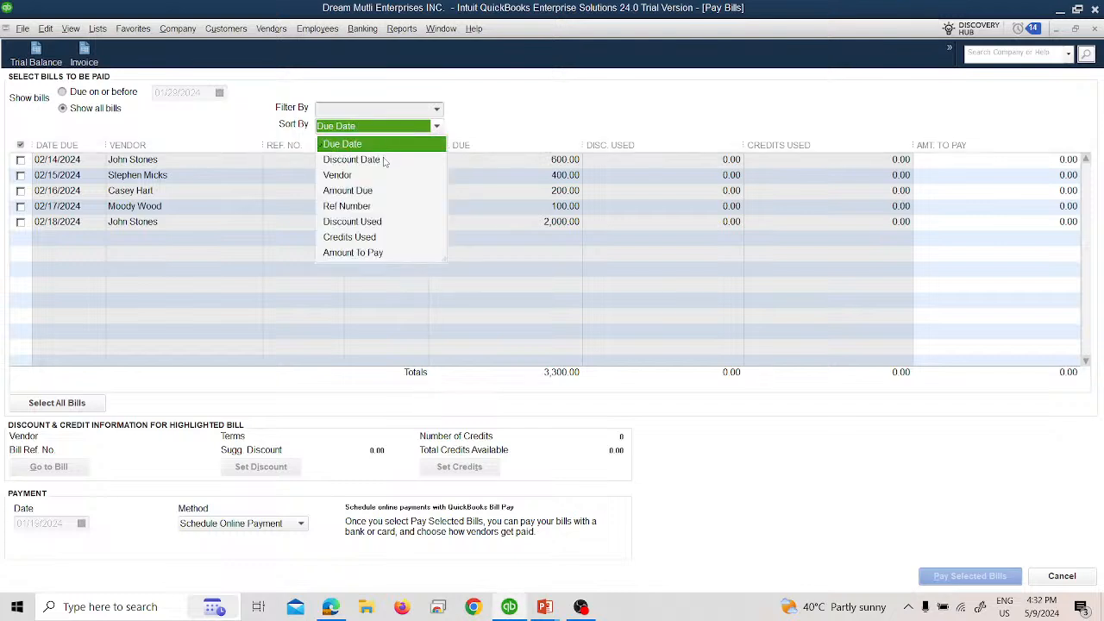
{"action": "left_click", "coordinate": [363, 207]}
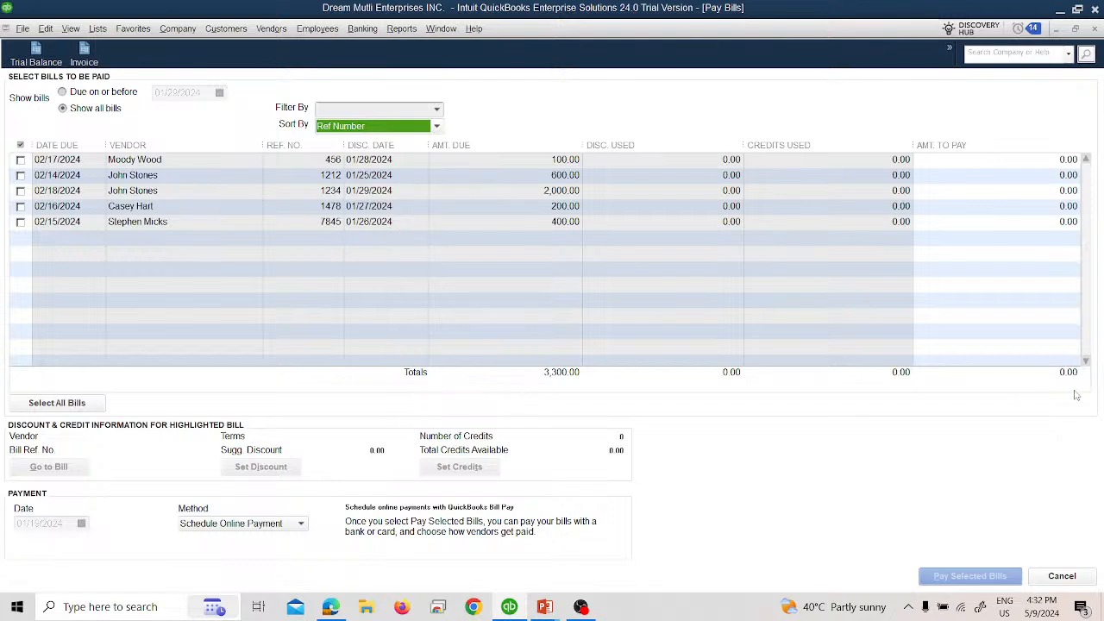
Step: Filter the unpaid bills by each vendor in turn, ending with the vendor of the 400.00 bill
{"action": "left_click", "coordinate": [434, 110]}
{"action": "left_click", "coordinate": [435, 110]}
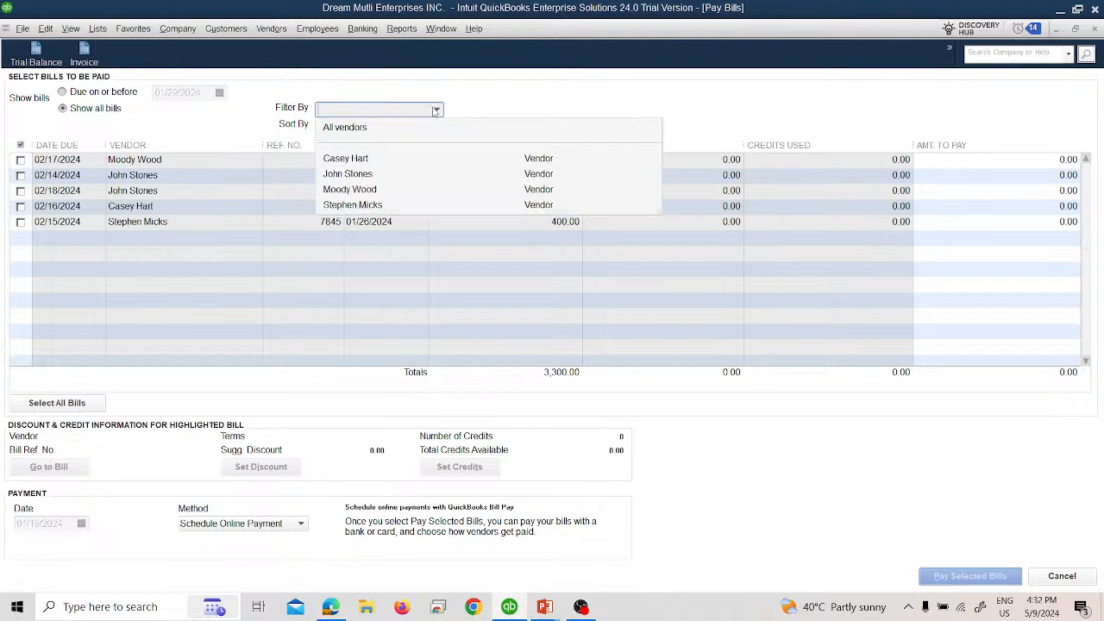
{"action": "left_click", "coordinate": [488, 99]}
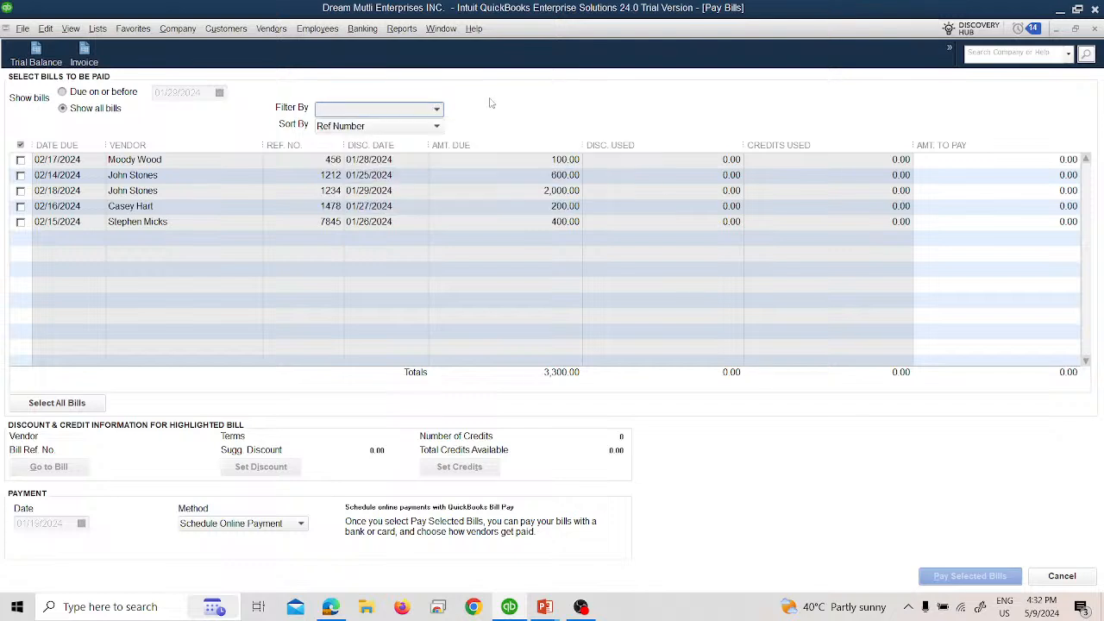
{"action": "left_click", "coordinate": [416, 127]}
{"action": "left_click", "coordinate": [550, 185]}
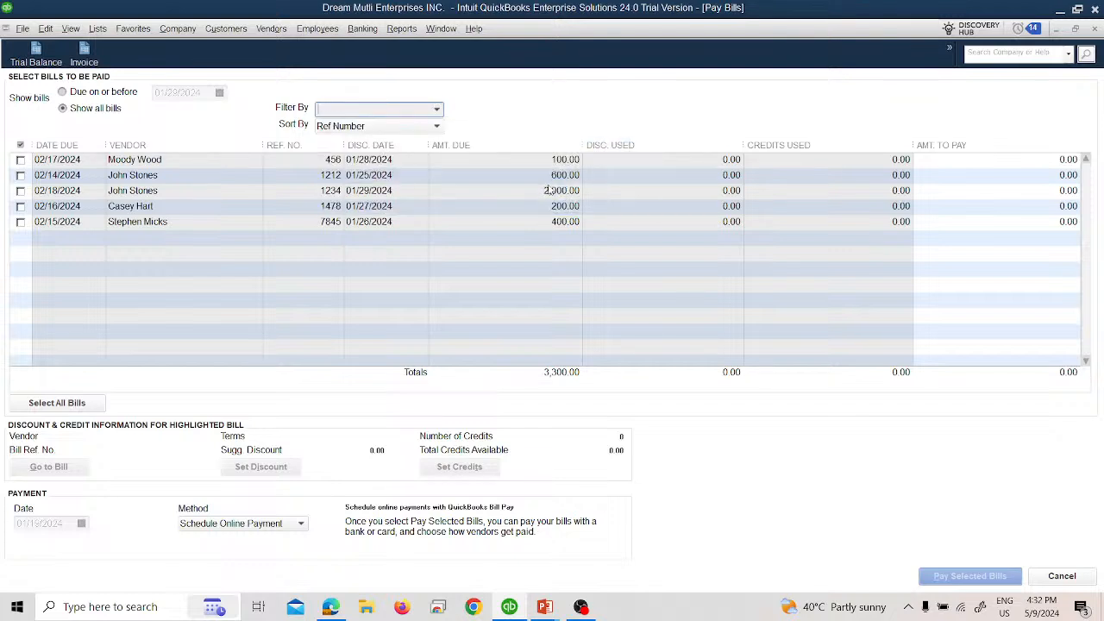
{"action": "left_click", "coordinate": [437, 113]}
{"action": "left_click", "coordinate": [413, 163]}
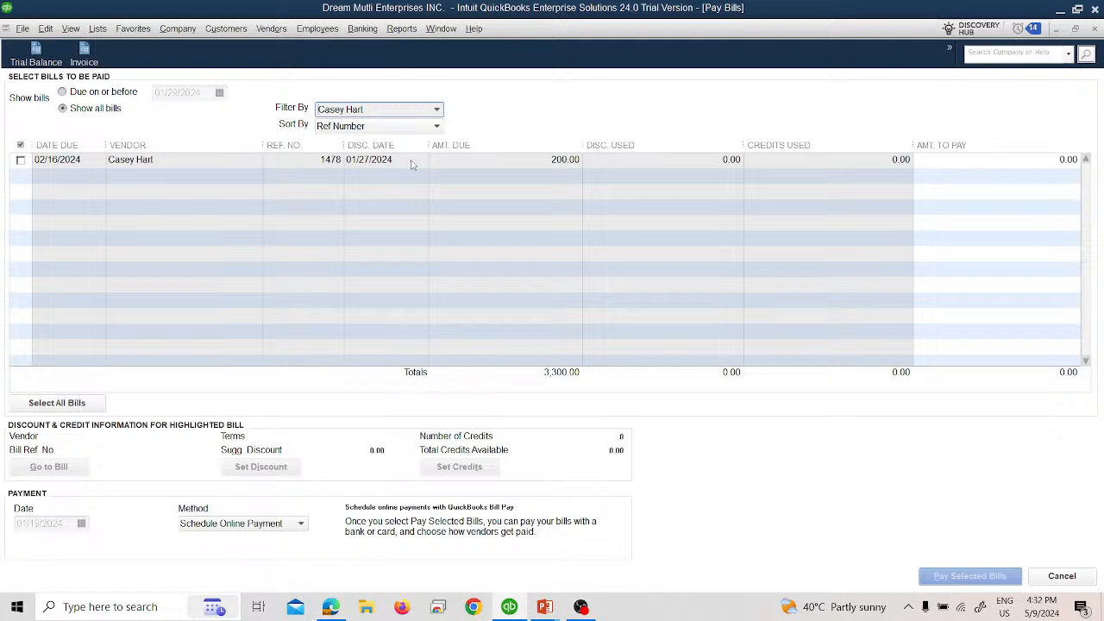
{"action": "left_click", "coordinate": [438, 113]}
{"action": "left_click", "coordinate": [408, 177]}
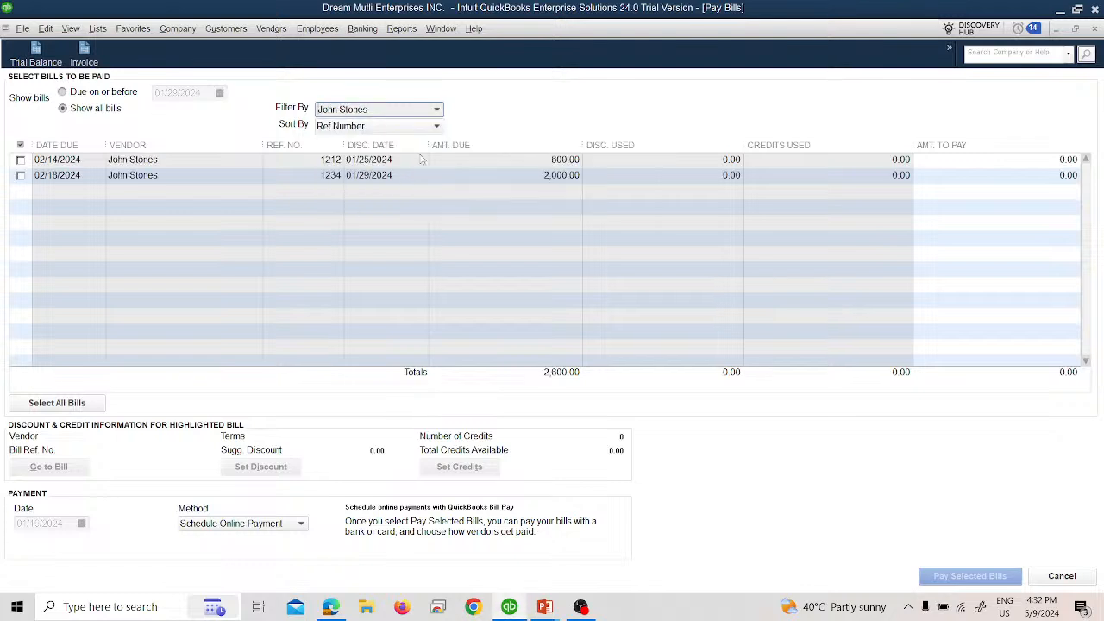
{"action": "left_click", "coordinate": [437, 109]}
{"action": "left_click", "coordinate": [398, 190]}
{"action": "left_click", "coordinate": [437, 110]}
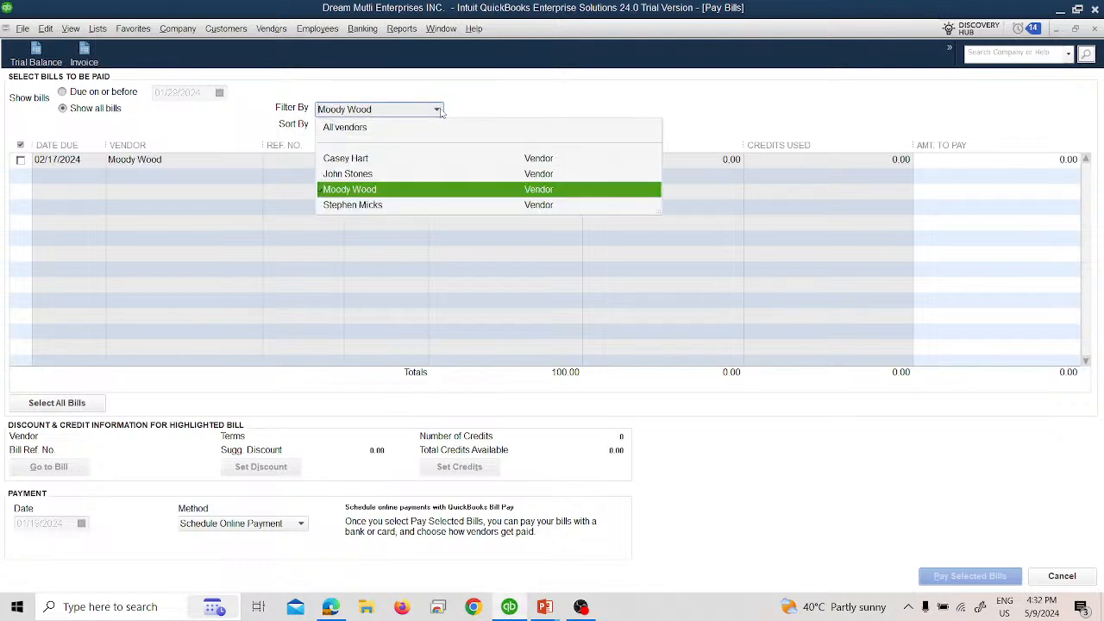
{"action": "left_click", "coordinate": [402, 205]}
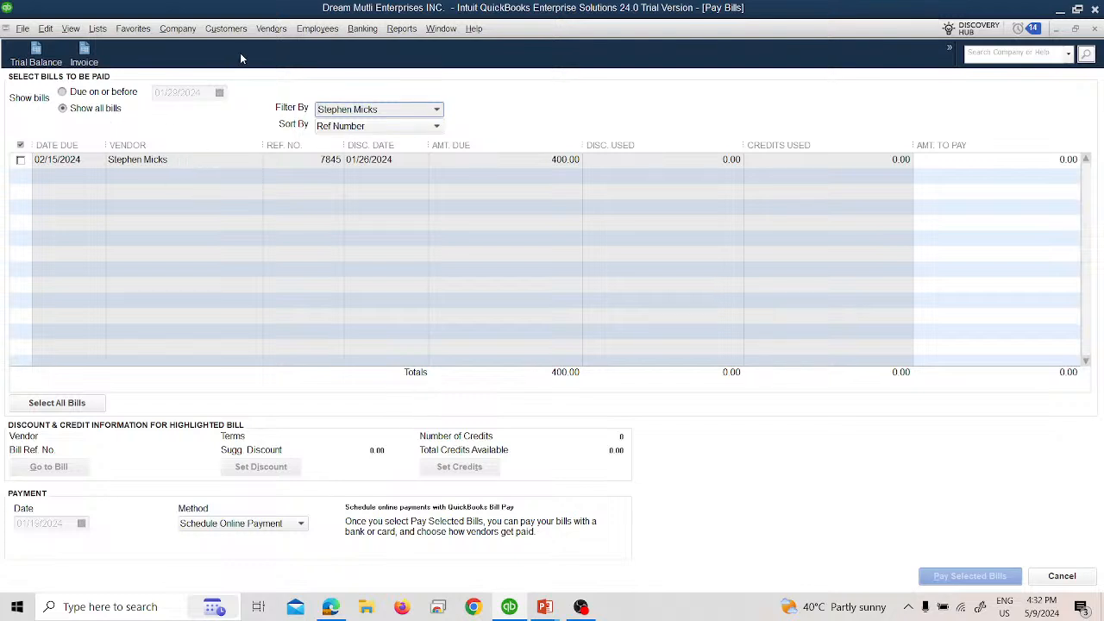
Step: Open the Trial Balance report to check the Accounts Payable balance
{"action": "left_click", "coordinate": [270, 33]}
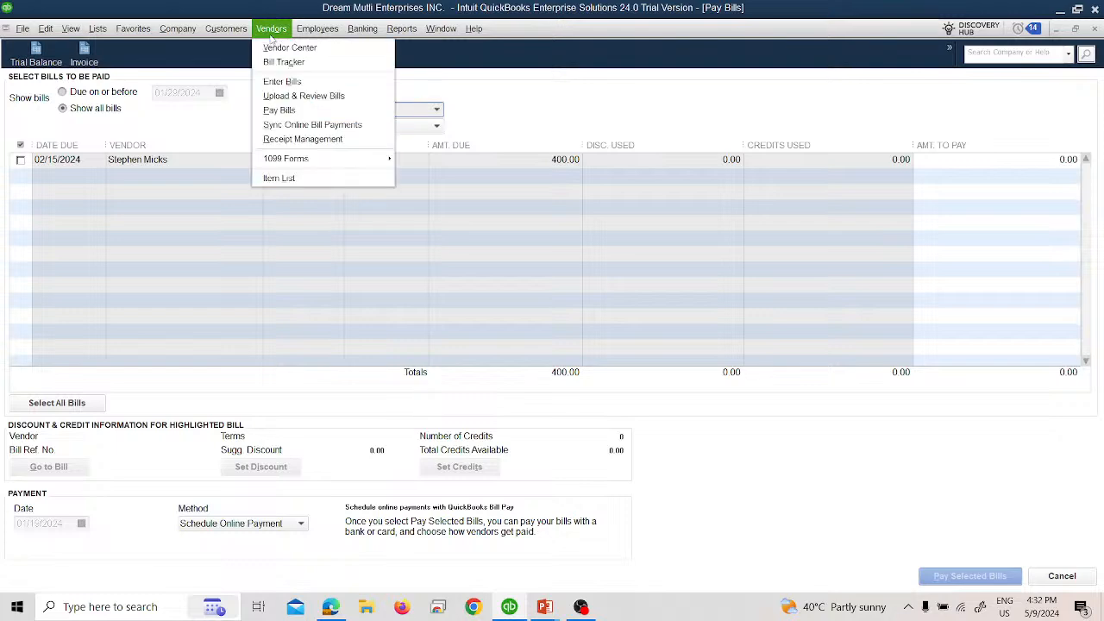
{"action": "left_click", "coordinate": [36, 54]}
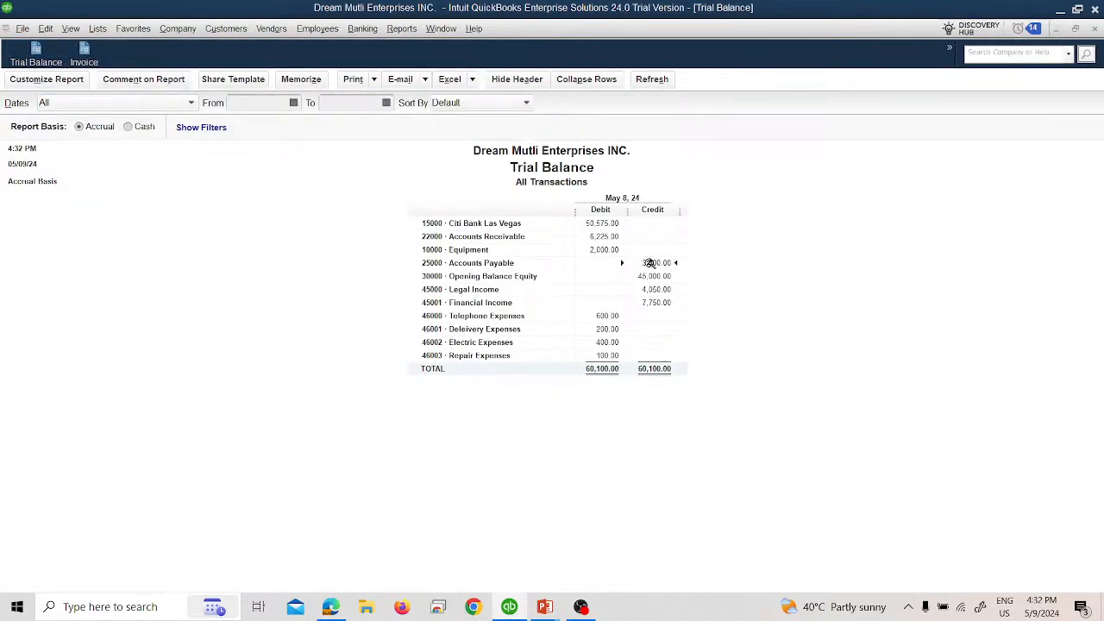
Step: Review the bills behind the Accounts Payable balance in the Trial Balance and return to Pay Bills
{"action": "double_click", "coordinate": [648, 259]}
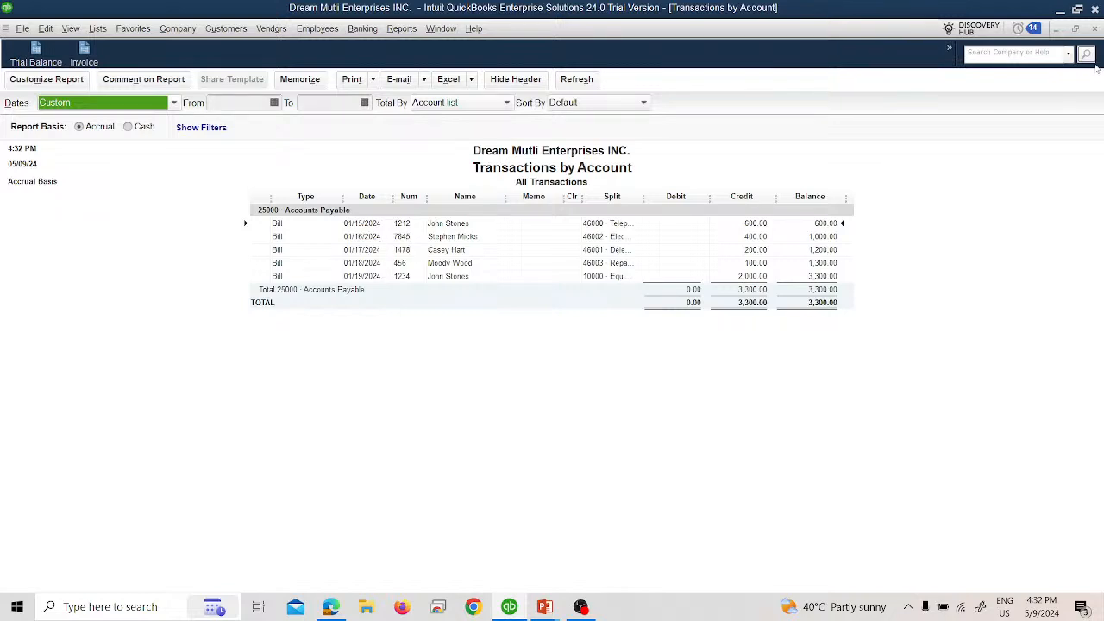
{"action": "left_click", "coordinate": [1094, 30]}
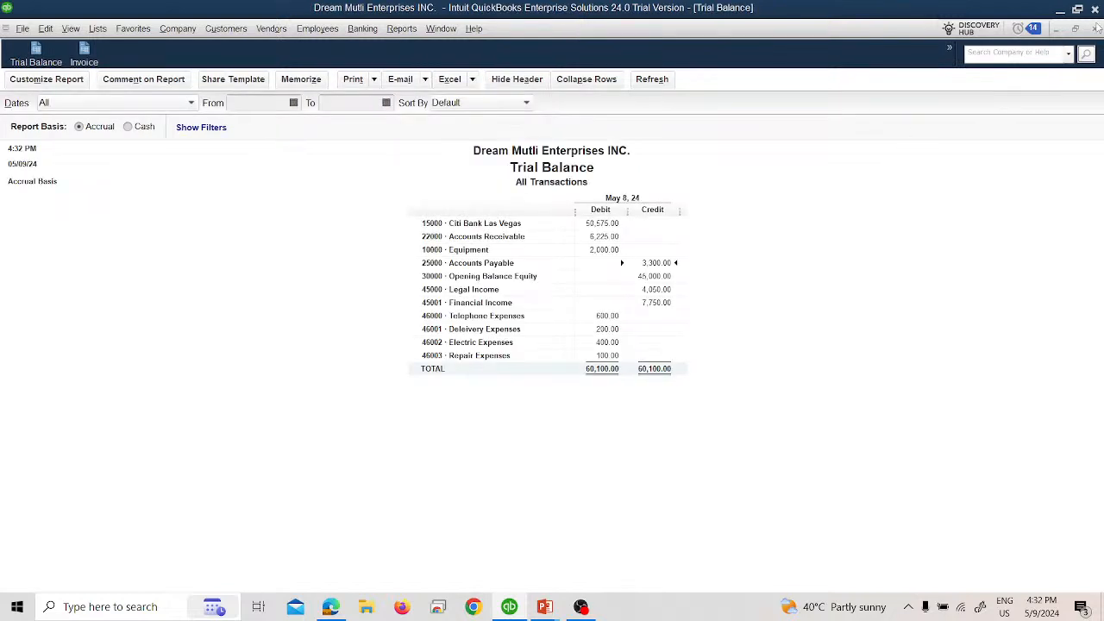
{"action": "left_click", "coordinate": [280, 29]}
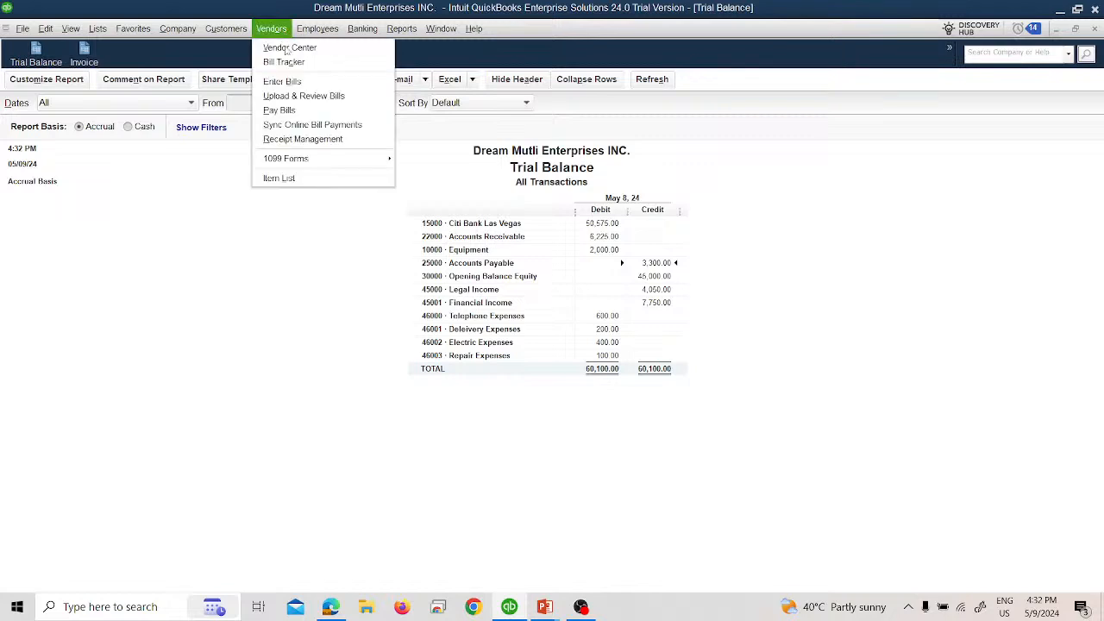
{"action": "left_click", "coordinate": [293, 109]}
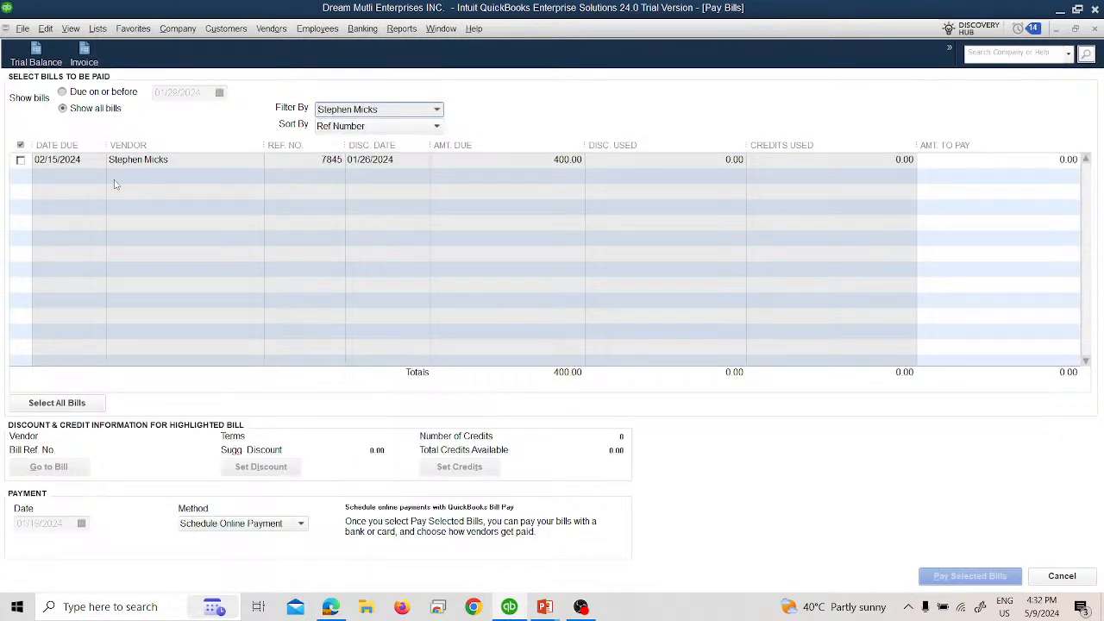
Step: Select the 400.00 bill for payment and sort the unpaid bills by Due Date
{"action": "left_click", "coordinate": [19, 160]}
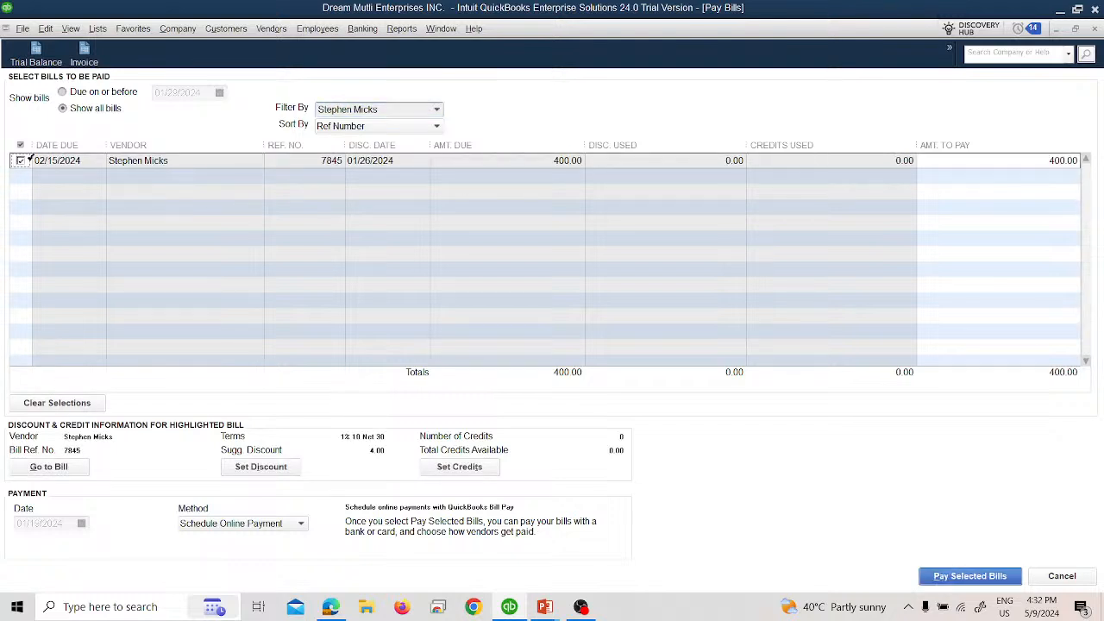
{"action": "left_click", "coordinate": [19, 161]}
{"action": "left_click", "coordinate": [19, 161]}
{"action": "left_click", "coordinate": [396, 130]}
{"action": "left_click", "coordinate": [368, 147]}
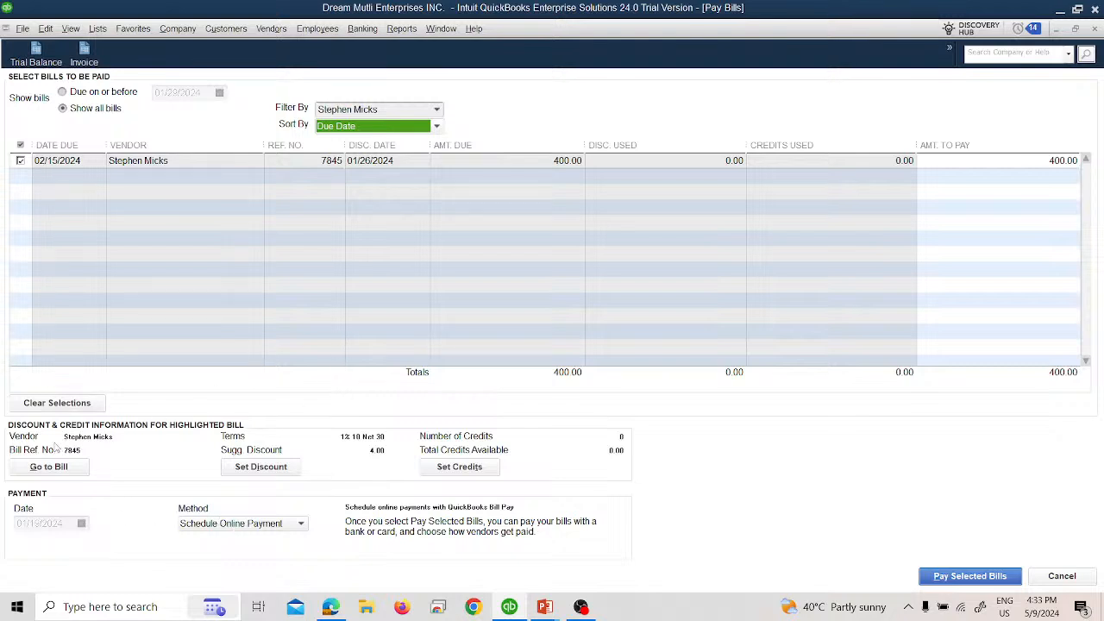
{"action": "left_click", "coordinate": [20, 160]}
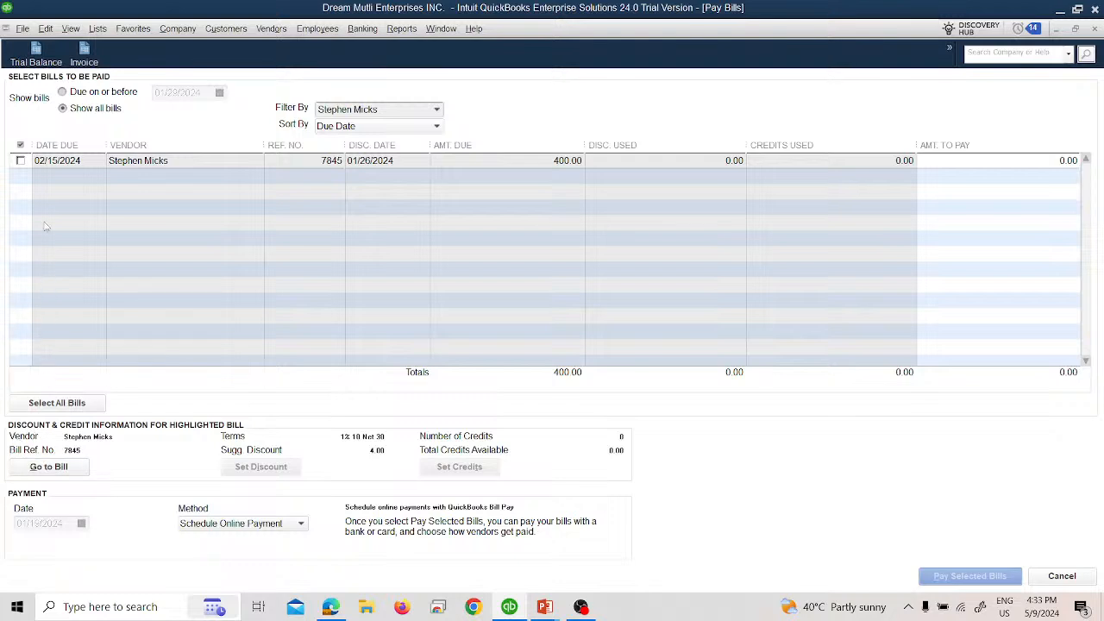
{"action": "left_click", "coordinate": [20, 162]}
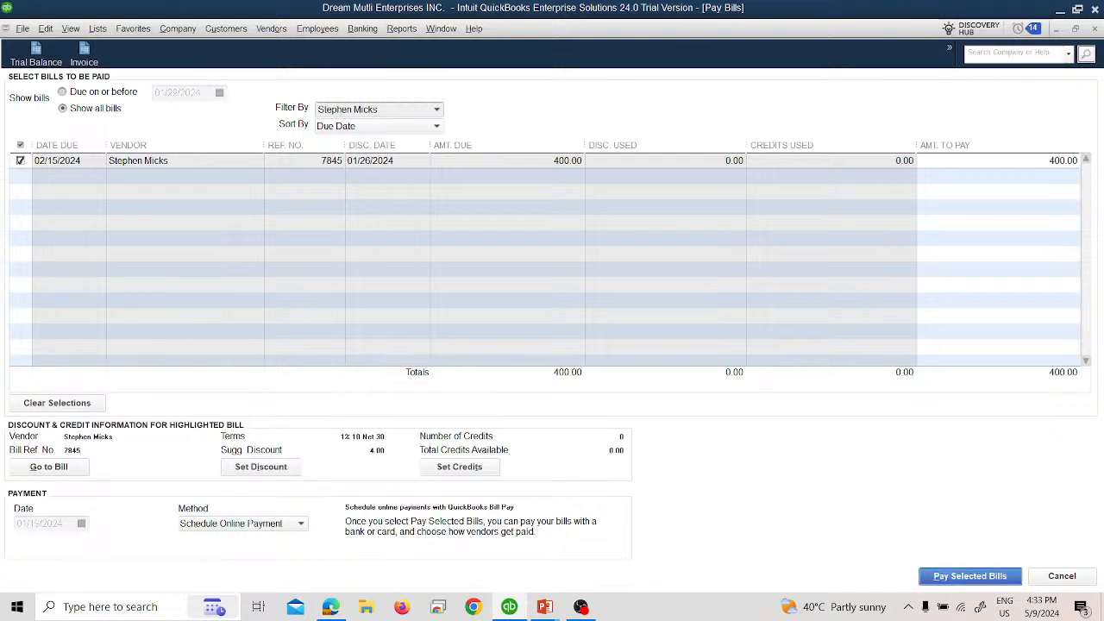
Step: Pay the selected 400.00 bill by Check dated 01/20/2024 and close the payment summary
{"action": "left_click", "coordinate": [195, 529]}
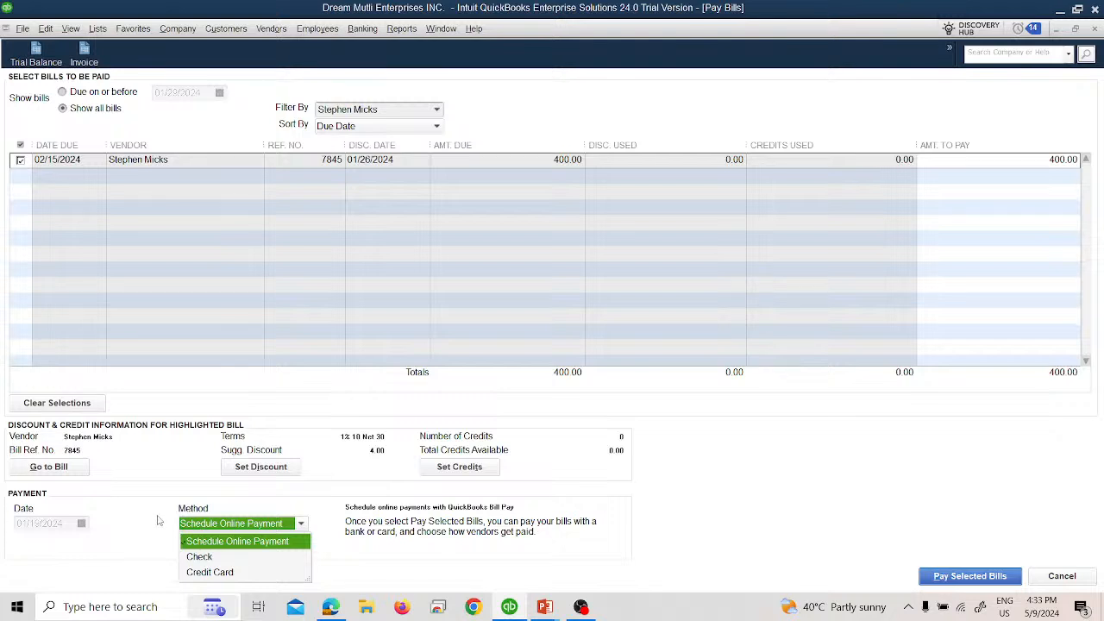
{"action": "left_click", "coordinate": [205, 558]}
{"action": "key", "text": "alt+Tab"}
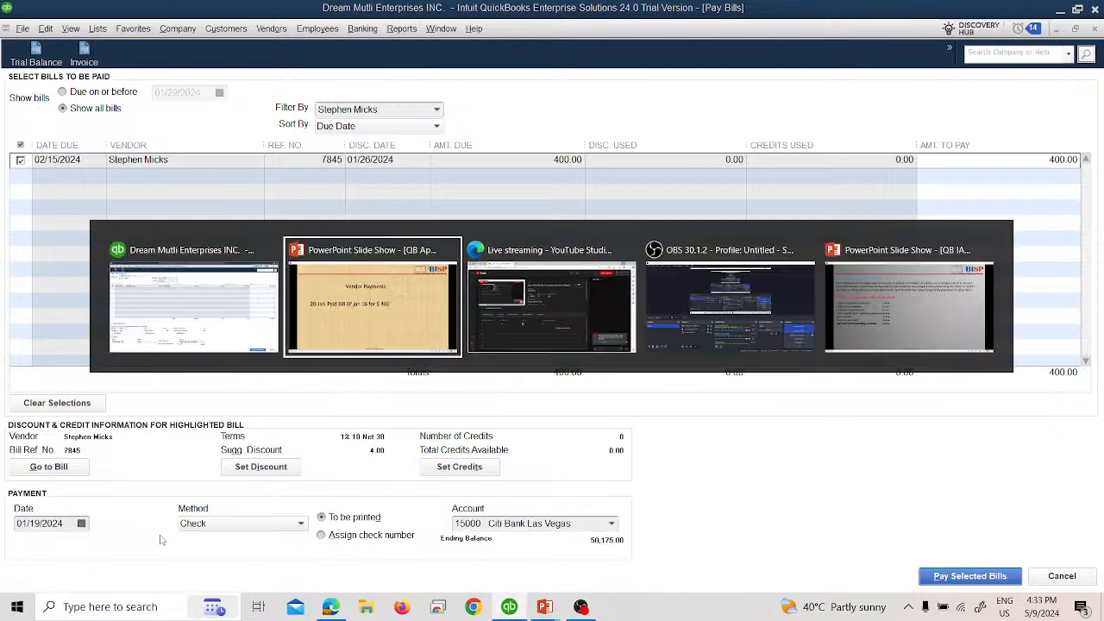
{"action": "key", "text": "alt+Tab"}
{"action": "left_click", "coordinate": [82, 523]}
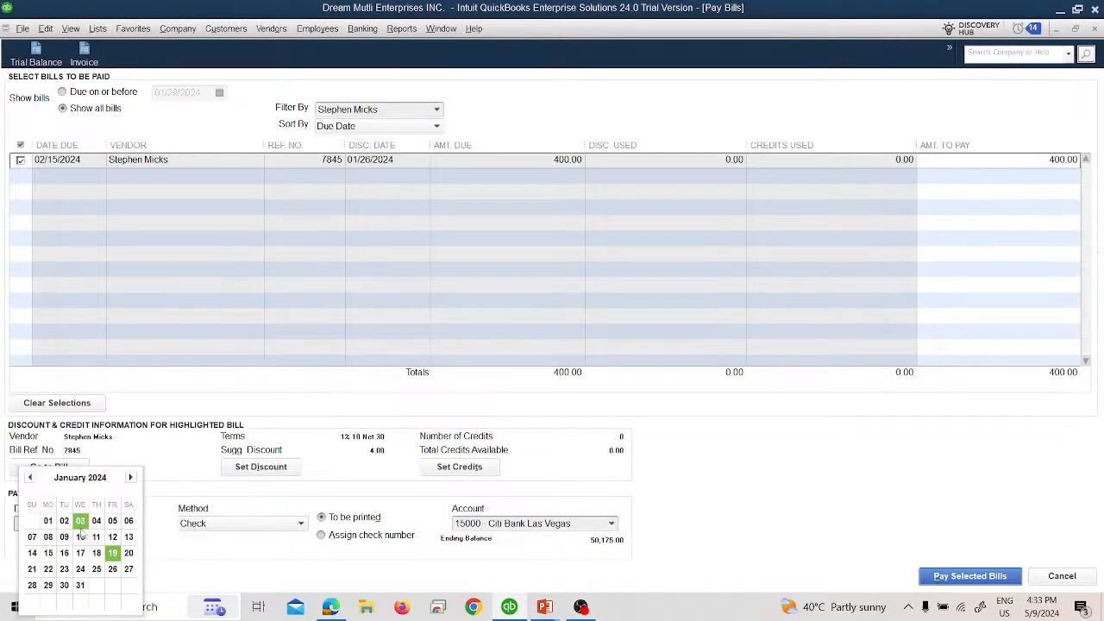
{"action": "left_click", "coordinate": [128, 553]}
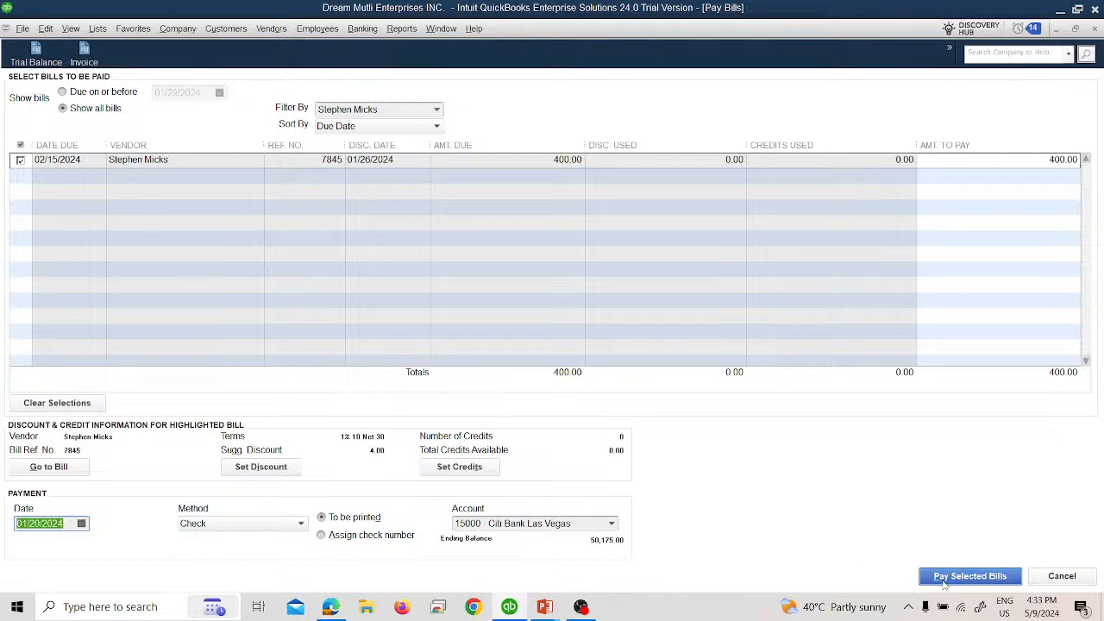
{"action": "left_click", "coordinate": [970, 575]}
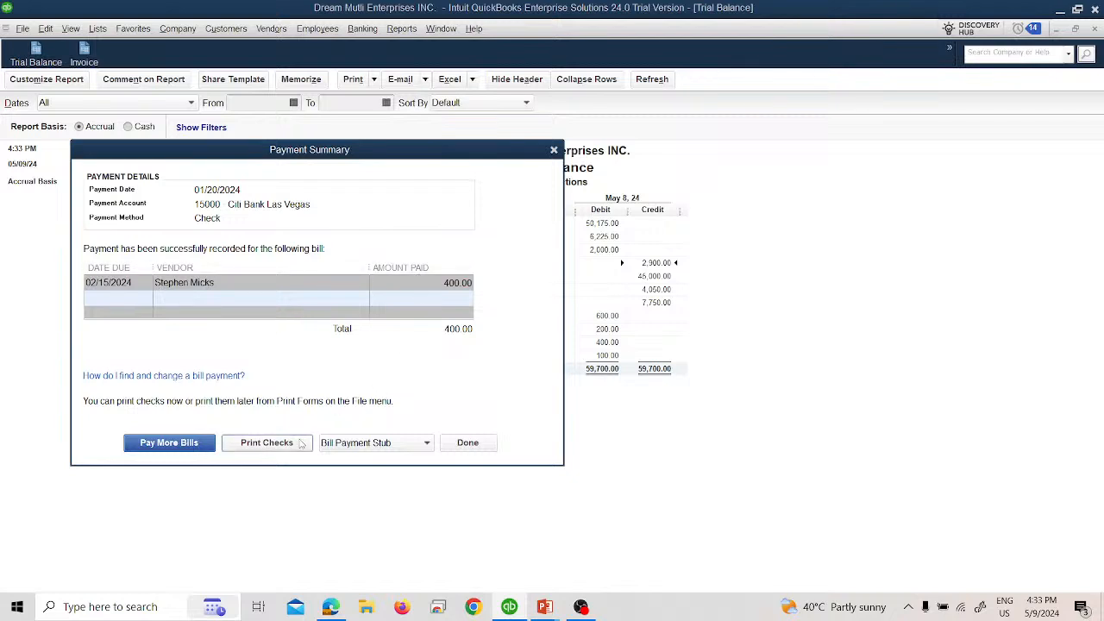
{"action": "left_click", "coordinate": [457, 449]}
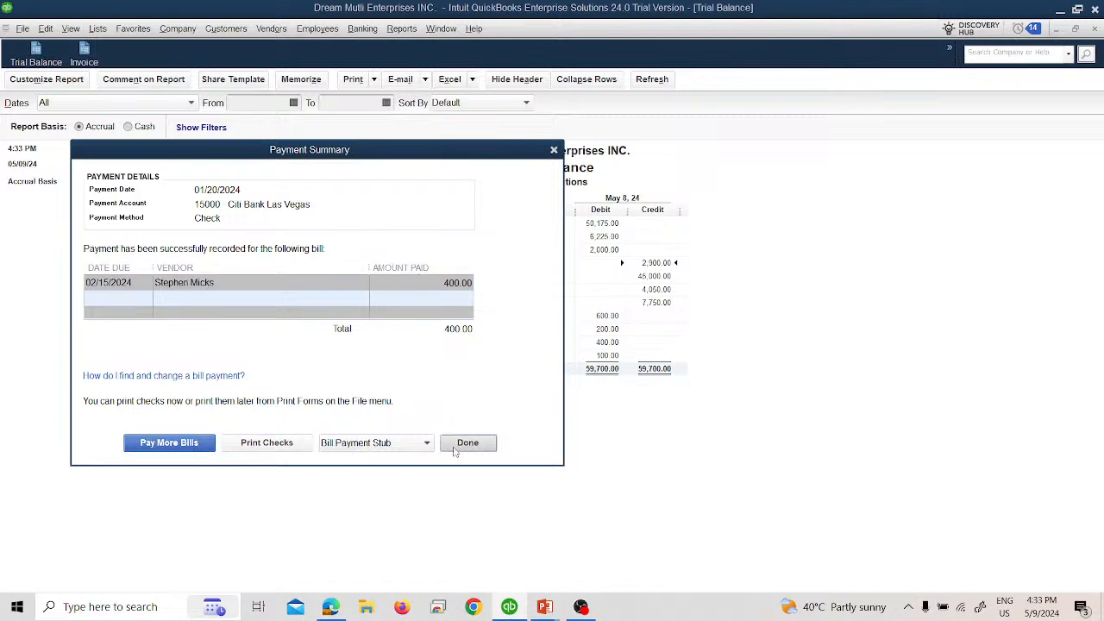
Step: Review the transactions behind the Accounts Payable and Citi Bank Las Vegas balances in the Trial Balance
{"action": "double_click", "coordinate": [652, 263]}
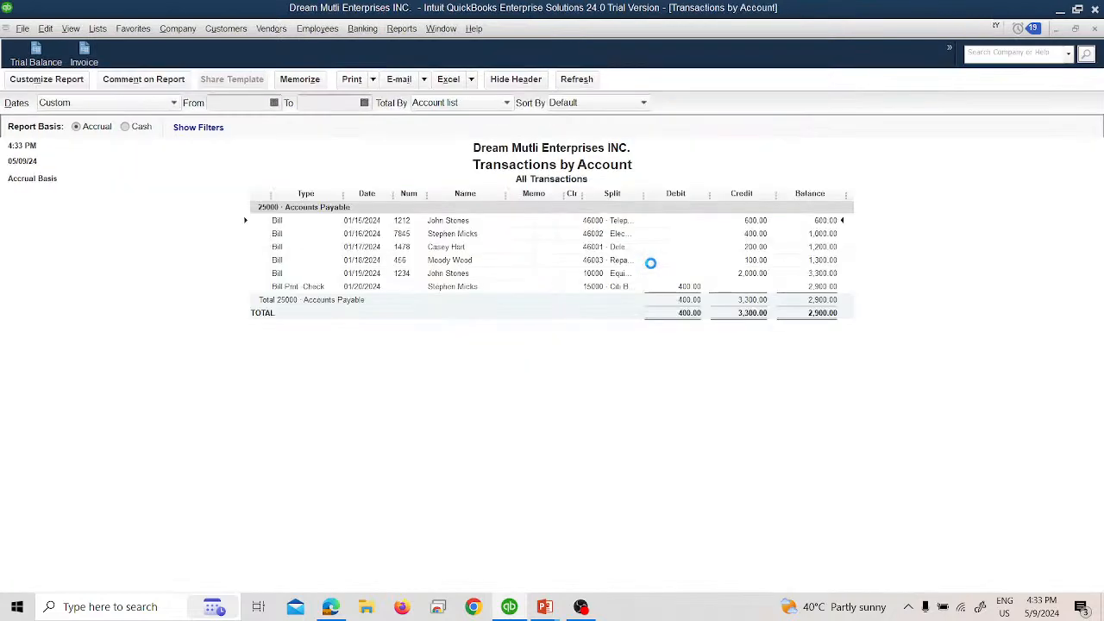
{"action": "left_click", "coordinate": [1094, 28]}
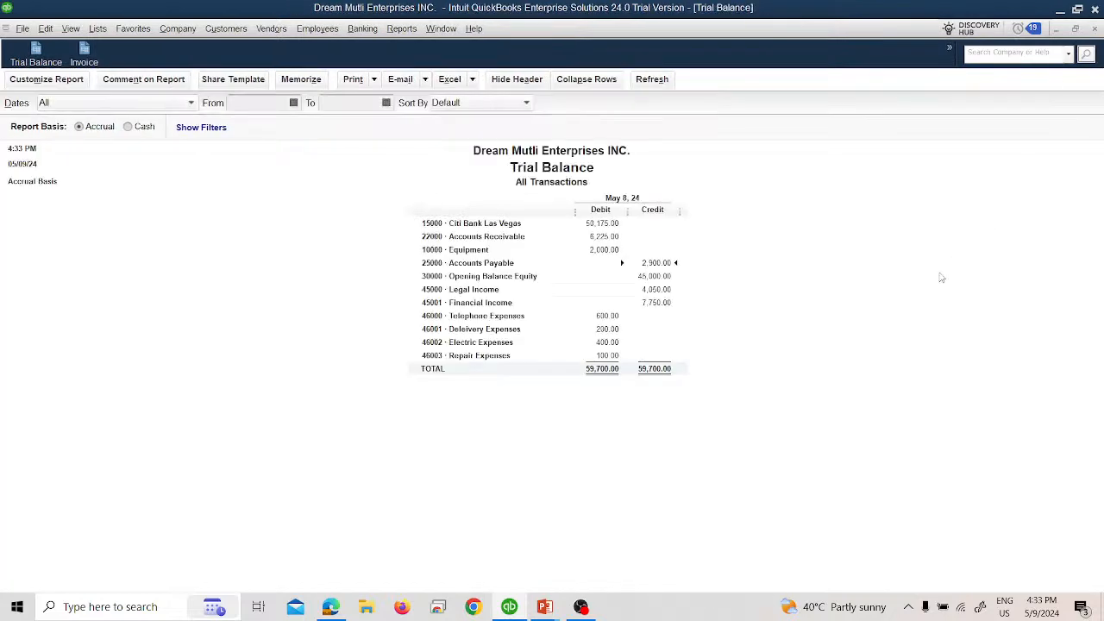
{"action": "double_click", "coordinate": [600, 223]}
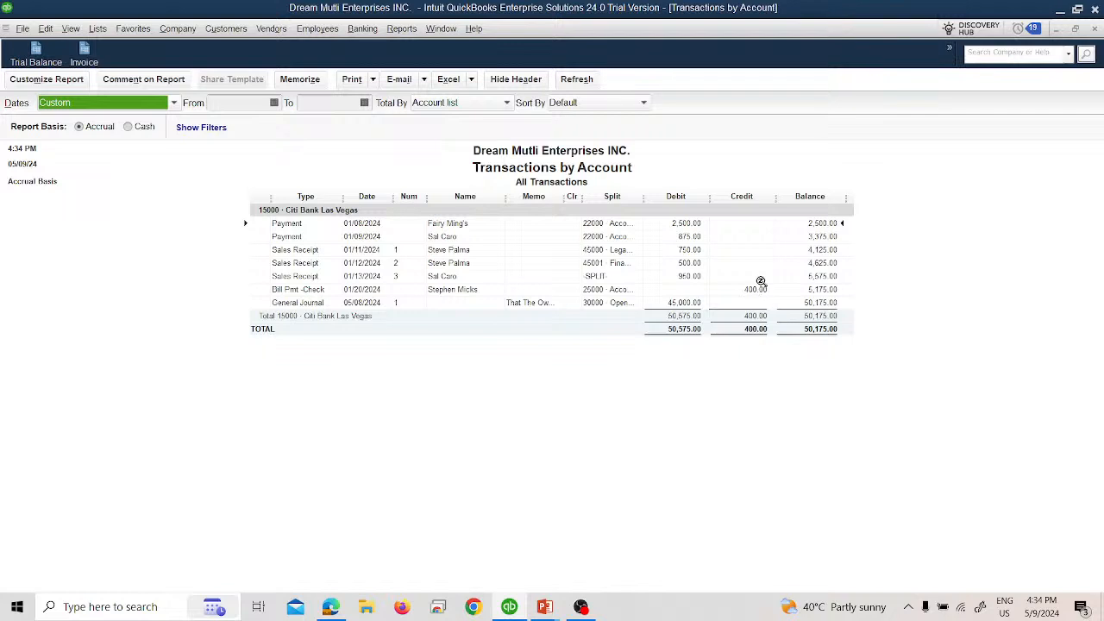
{"action": "left_click", "coordinate": [1094, 28]}
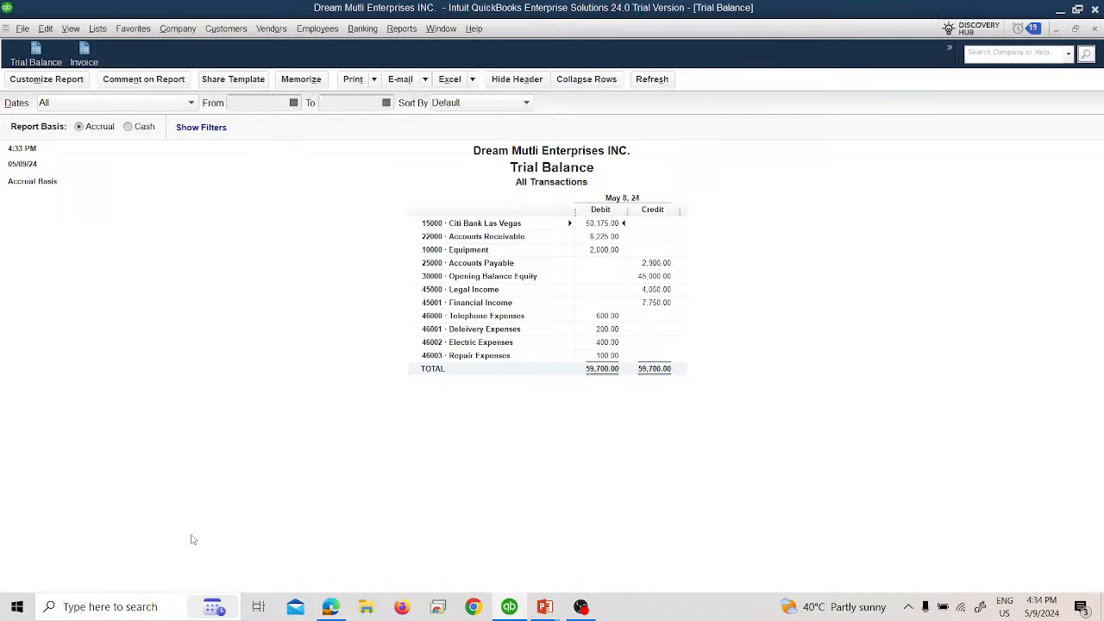
Step: Check the slides in PowerPoint for the next vendor payment and find the January 15 bill among the Accounts Payable transactions in QuickBooks
{"action": "key", "text": "alt+Tab"}
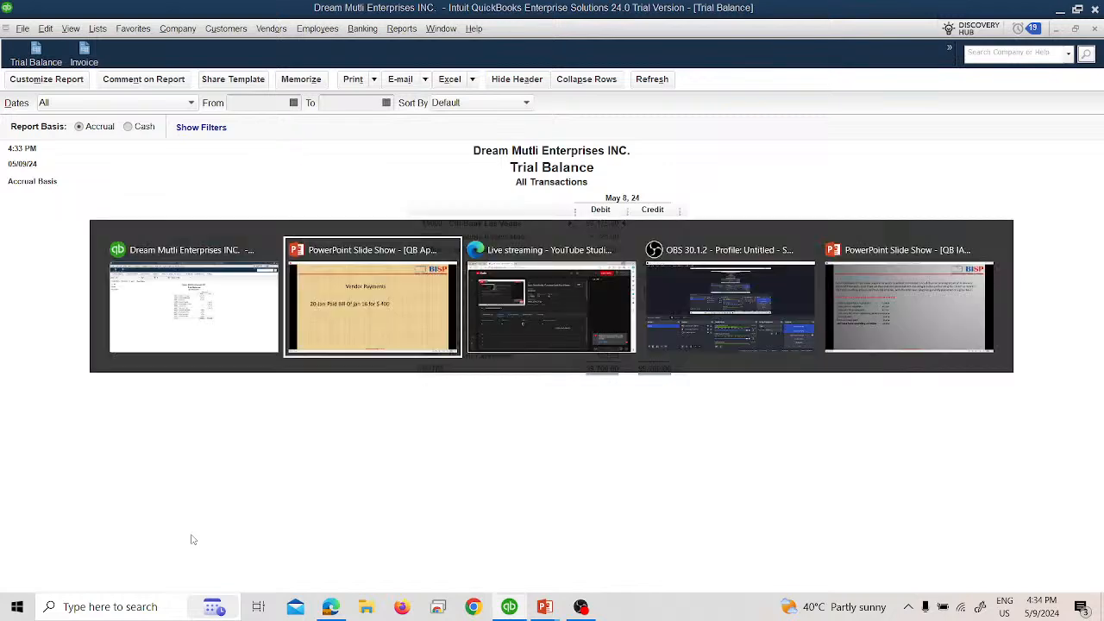
{"action": "left_click", "coordinate": [193, 540]}
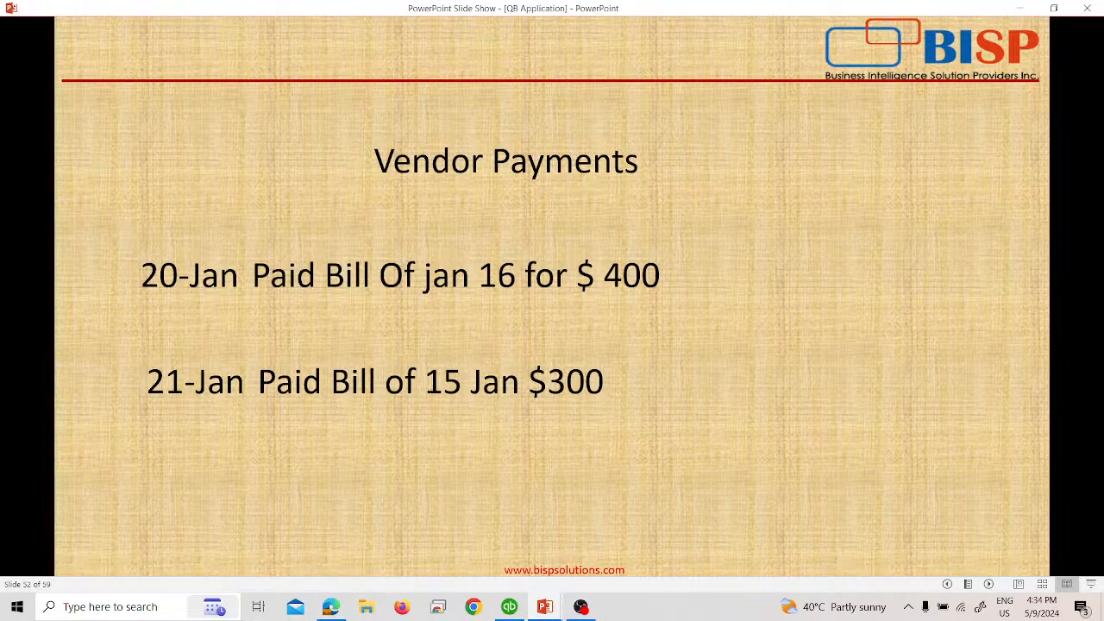
{"action": "key", "text": "alt+Tab"}
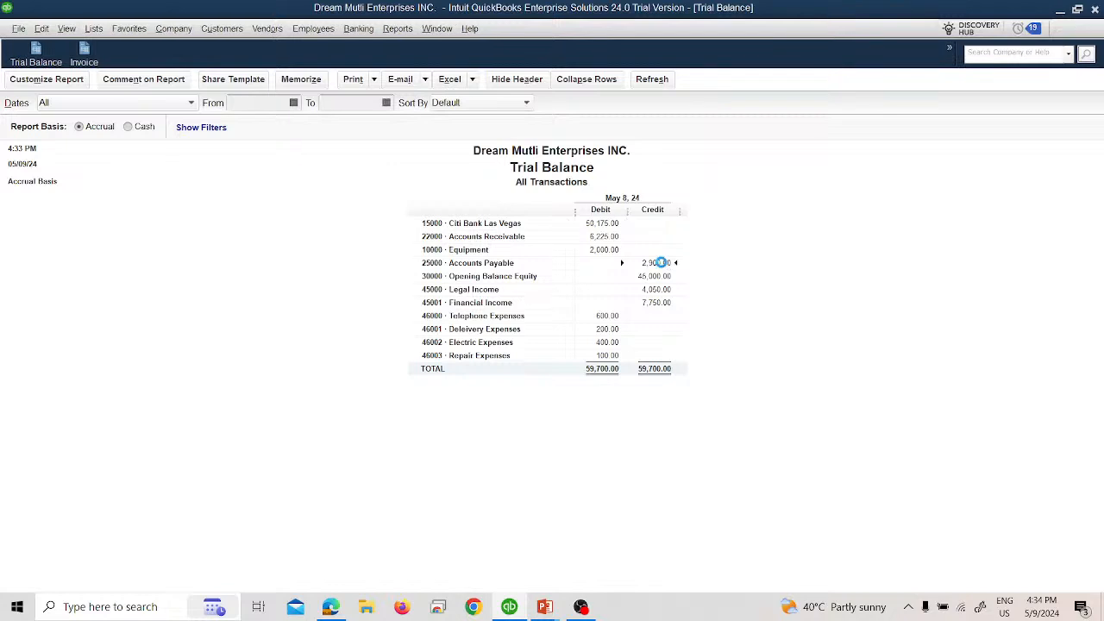
{"action": "double_click", "coordinate": [664, 262]}
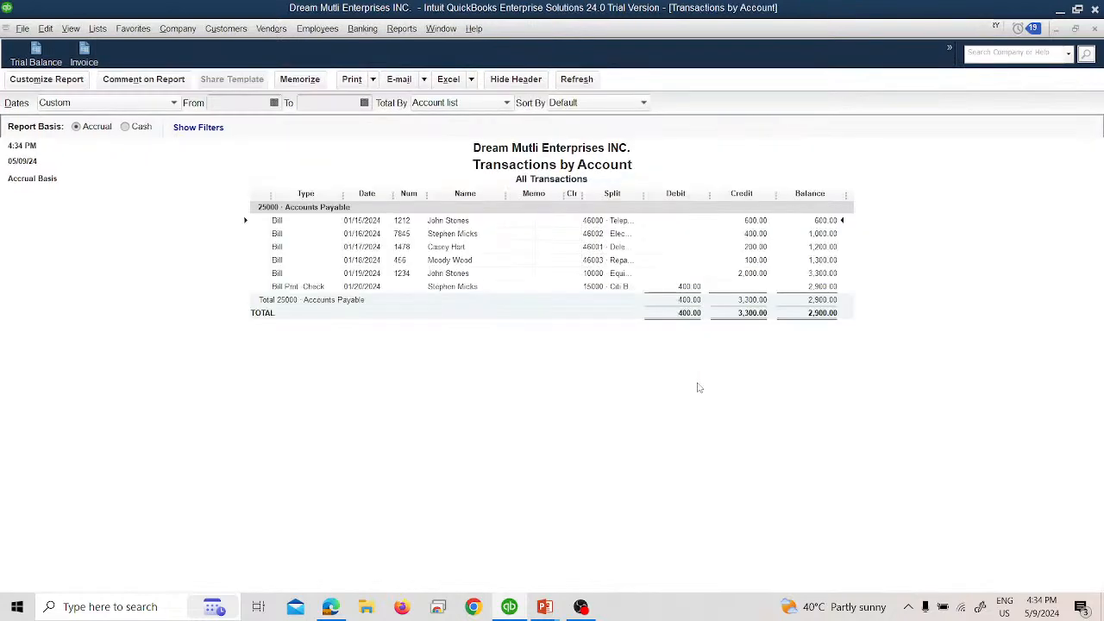
{"action": "left_click", "coordinate": [1095, 28]}
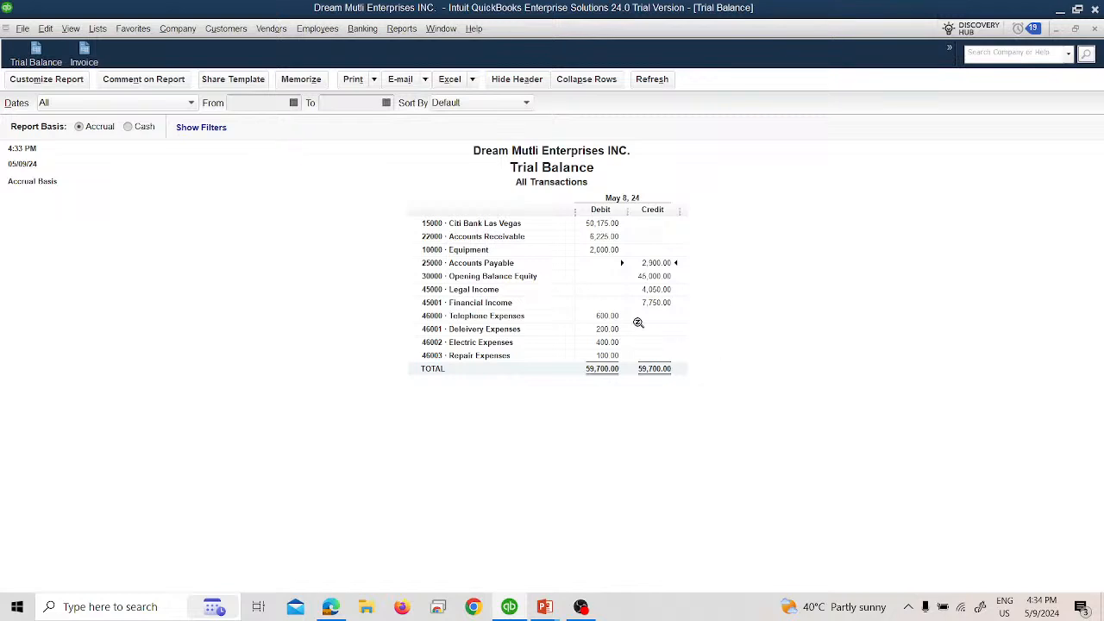
Step: Open Pay Bills, filter the unpaid bills by the vendor of the January 15 bill, and check the payment amount on the slide
{"action": "left_click", "coordinate": [271, 28]}
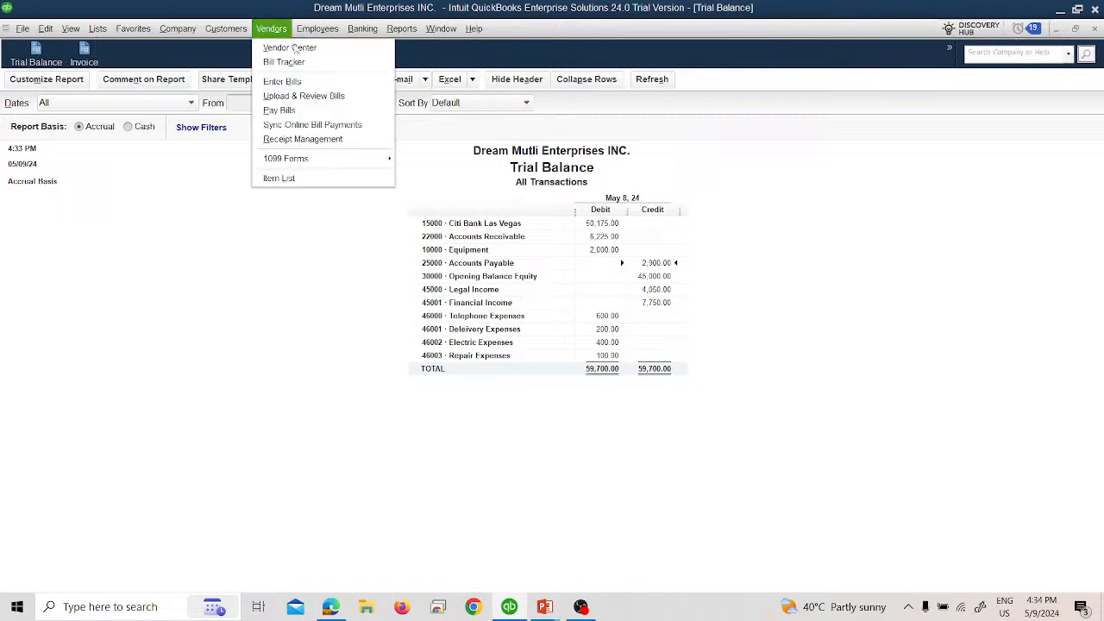
{"action": "left_click", "coordinate": [299, 113]}
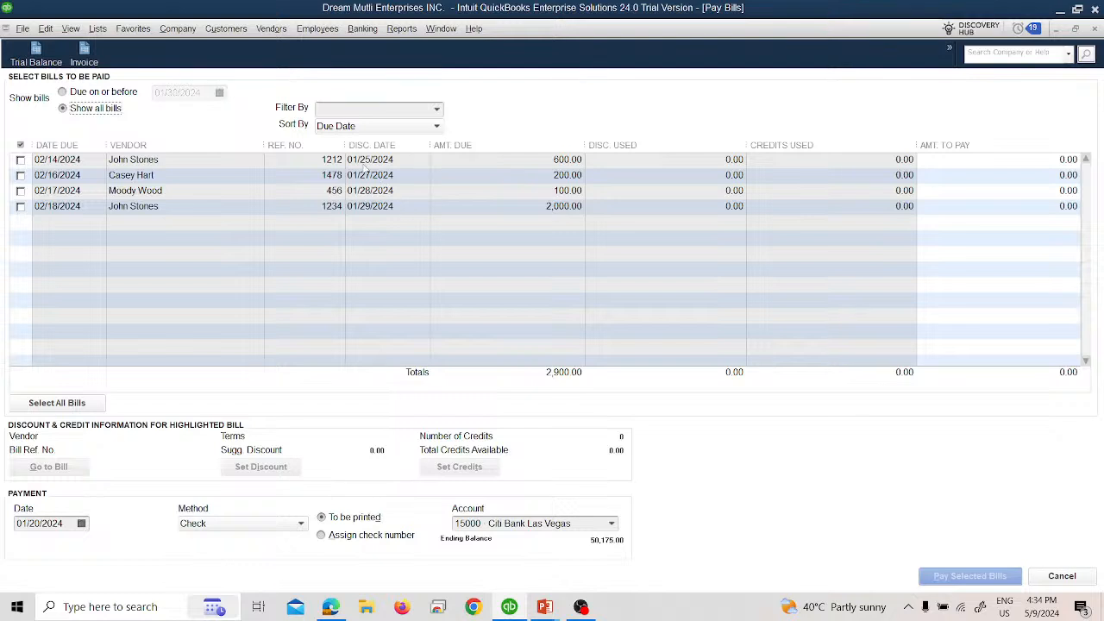
{"action": "left_click", "coordinate": [438, 110]}
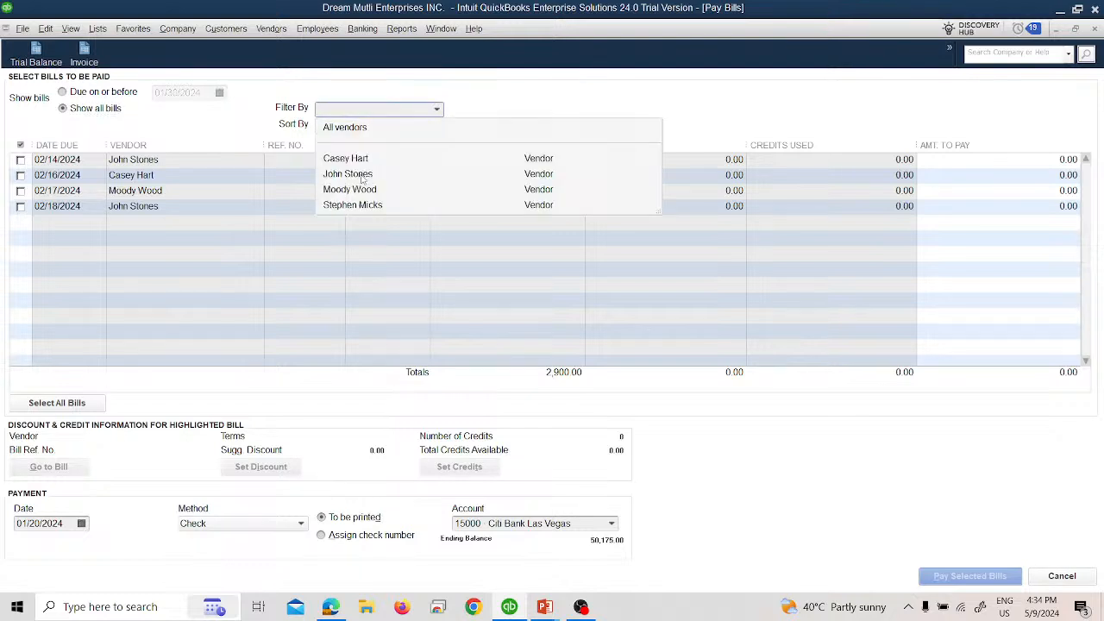
{"action": "left_click", "coordinate": [362, 177]}
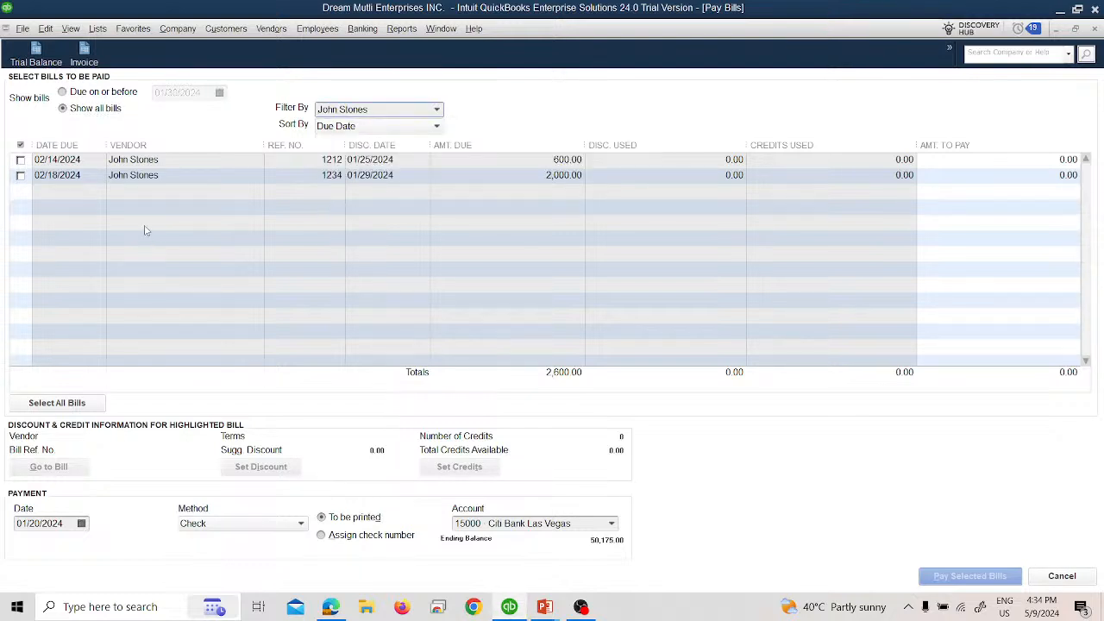
{"action": "key", "text": "alt+Tab"}
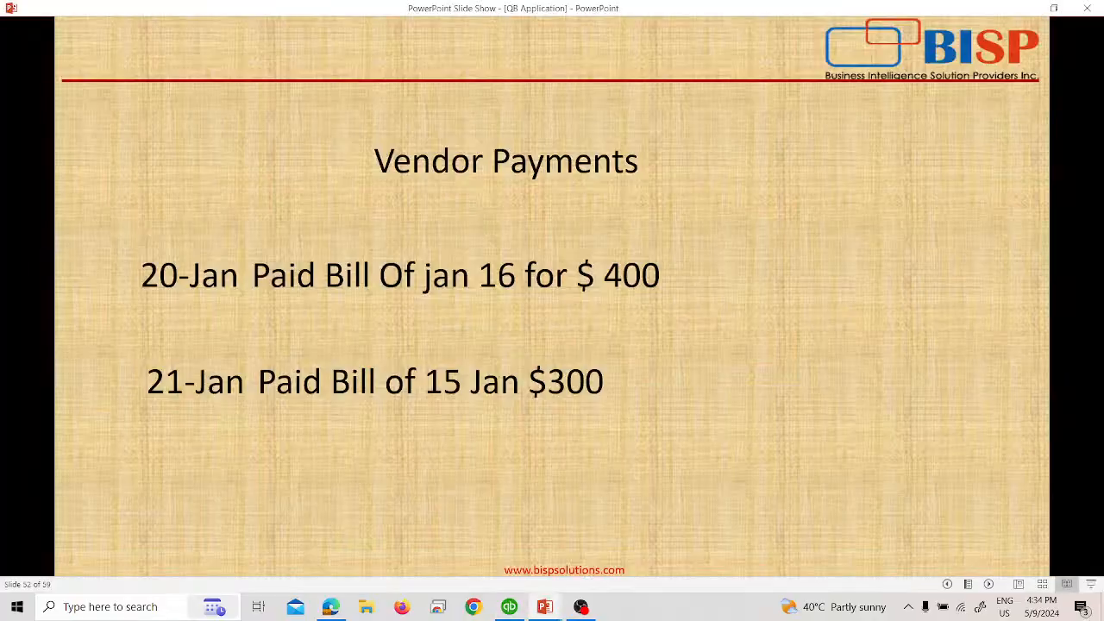
{"action": "key", "text": "alt+Tab"}
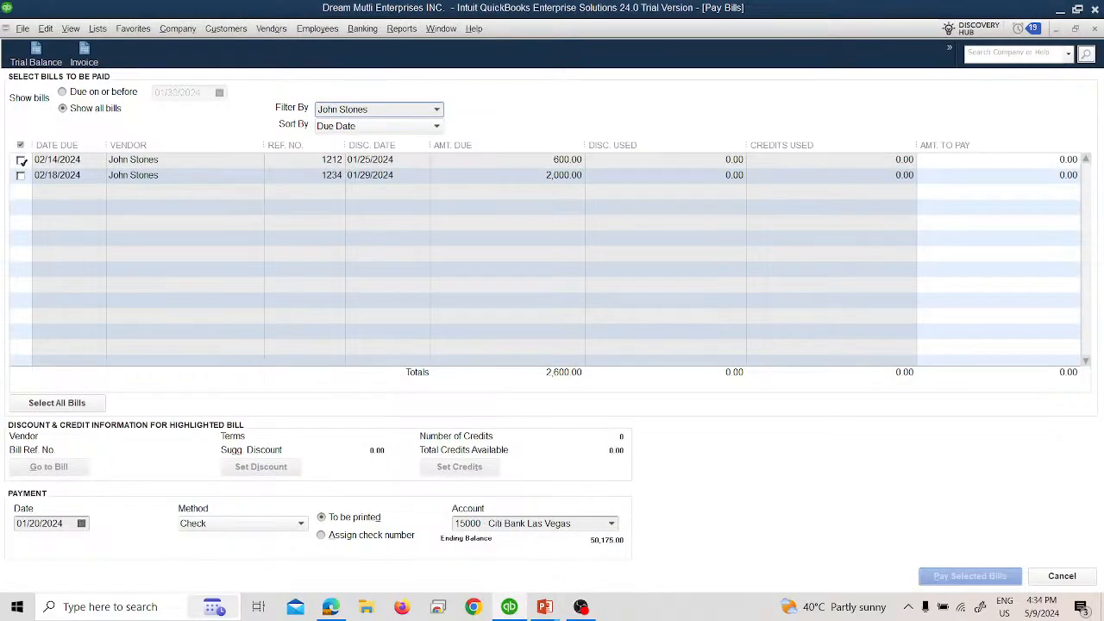
Step: Select the 600.00 bill with Ref. No. 1212 and set its amount to pay to 300.00
{"action": "left_click", "coordinate": [20, 160]}
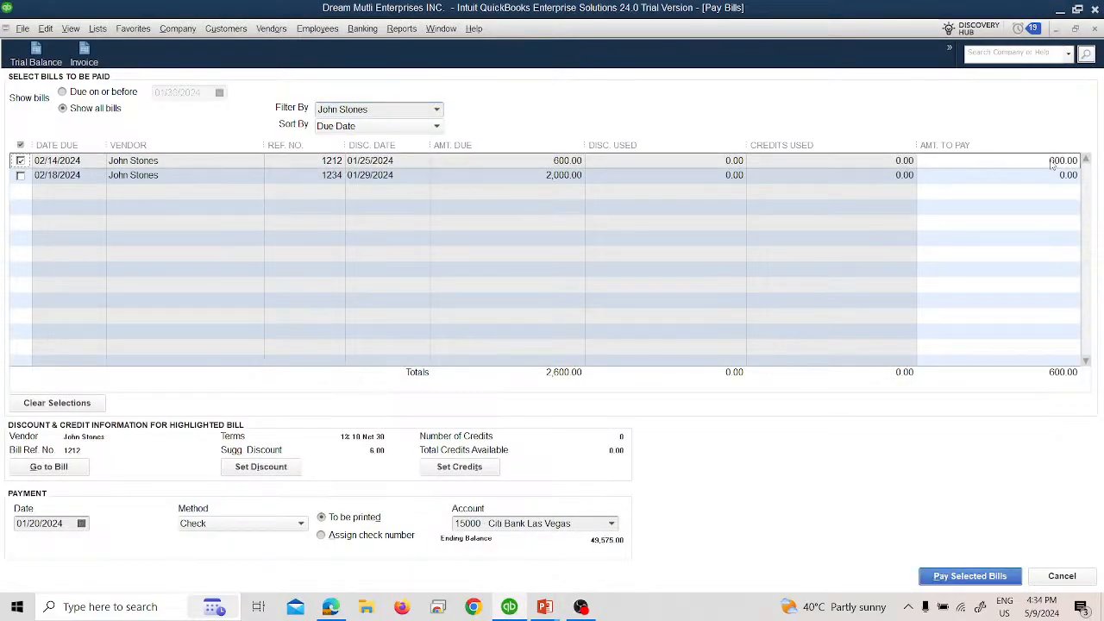
{"action": "left_click", "coordinate": [1049, 161]}
{"action": "key", "text": "Delete"}
{"action": "type", "text": "3"}
{"action": "key", "text": "Tab"}
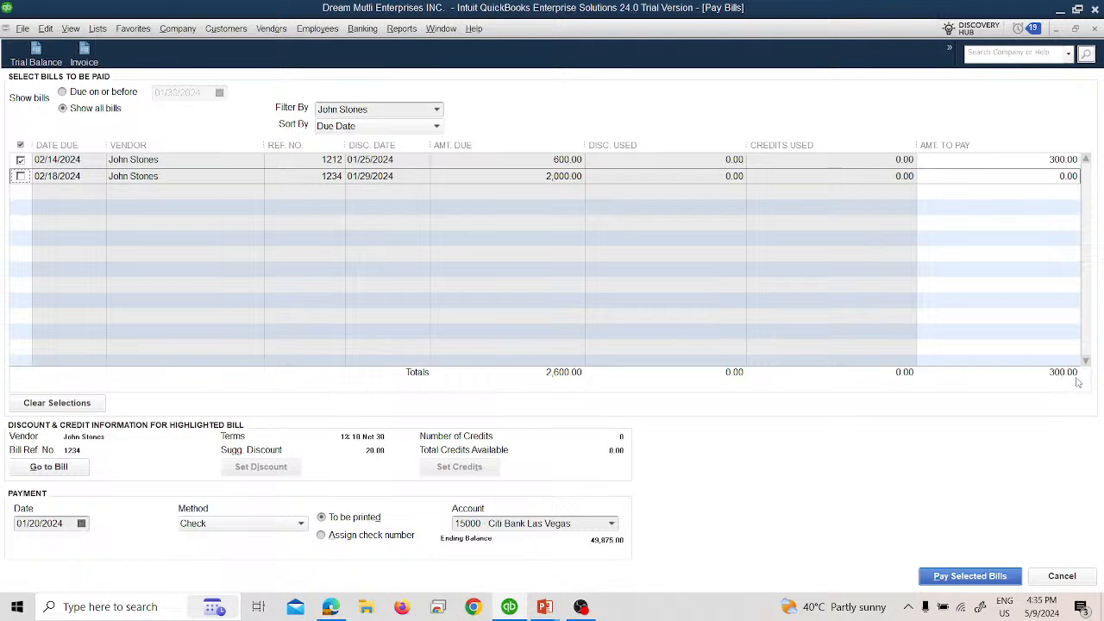
Step: Date the 300.00 bill payment 01/21/2024, pay the selected bill, and close the payment summary
{"action": "left_click", "coordinate": [81, 523]}
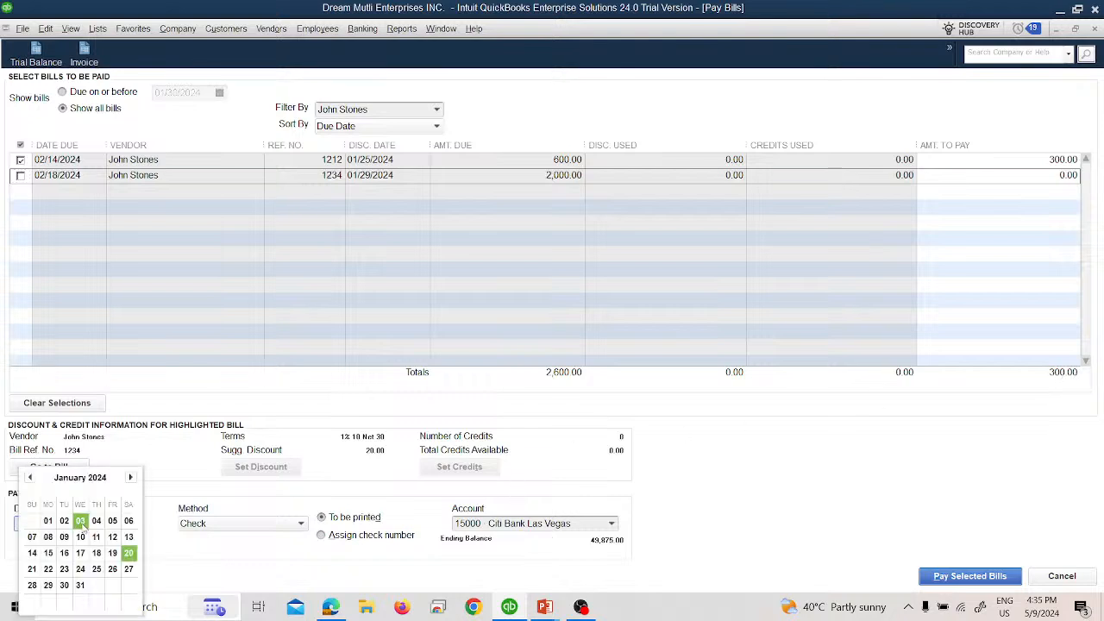
{"action": "left_click", "coordinate": [32, 568]}
{"action": "left_click", "coordinate": [984, 576]}
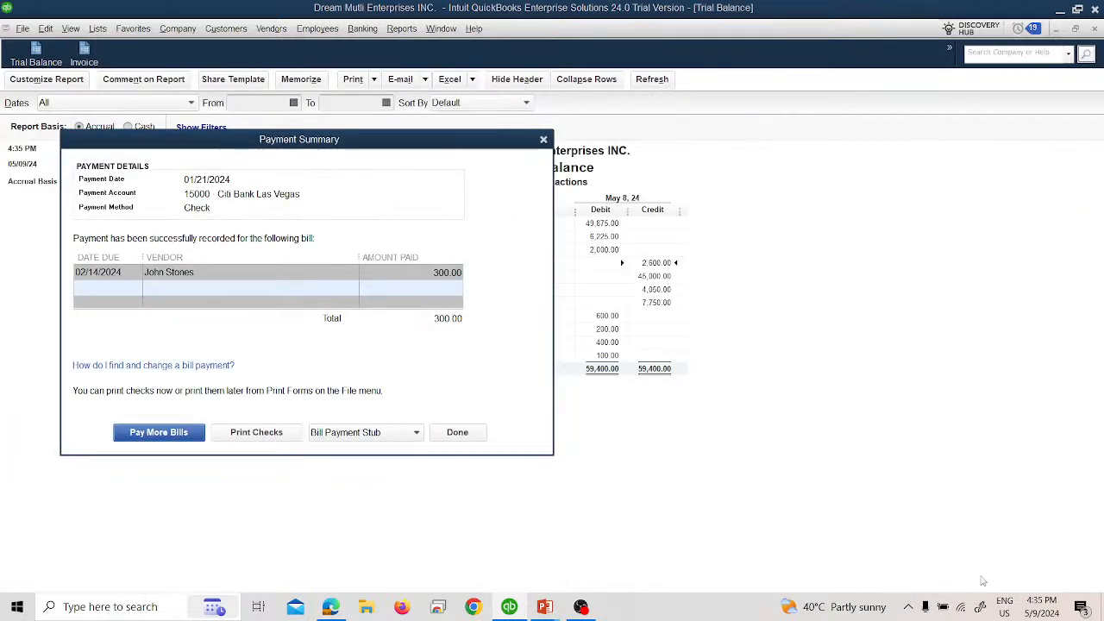
{"action": "left_click", "coordinate": [457, 434]}
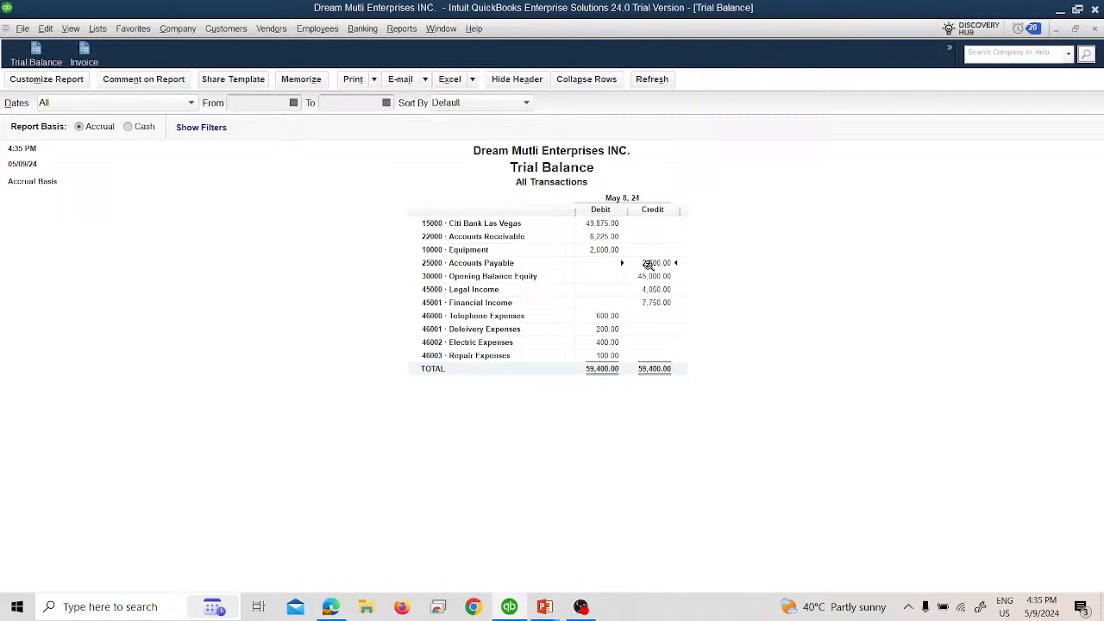
Step: Switch to the PowerPoint slides and advance to the January 22 vendor payment instruction
{"action": "key", "text": "alt+Tab"}
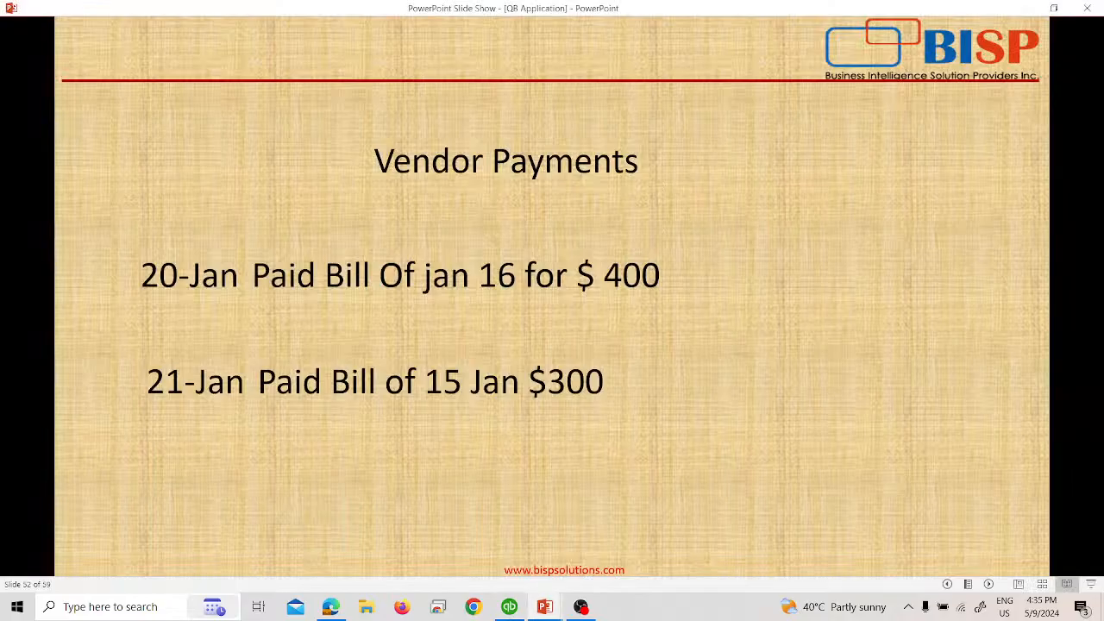
{"action": "key", "text": "Right"}
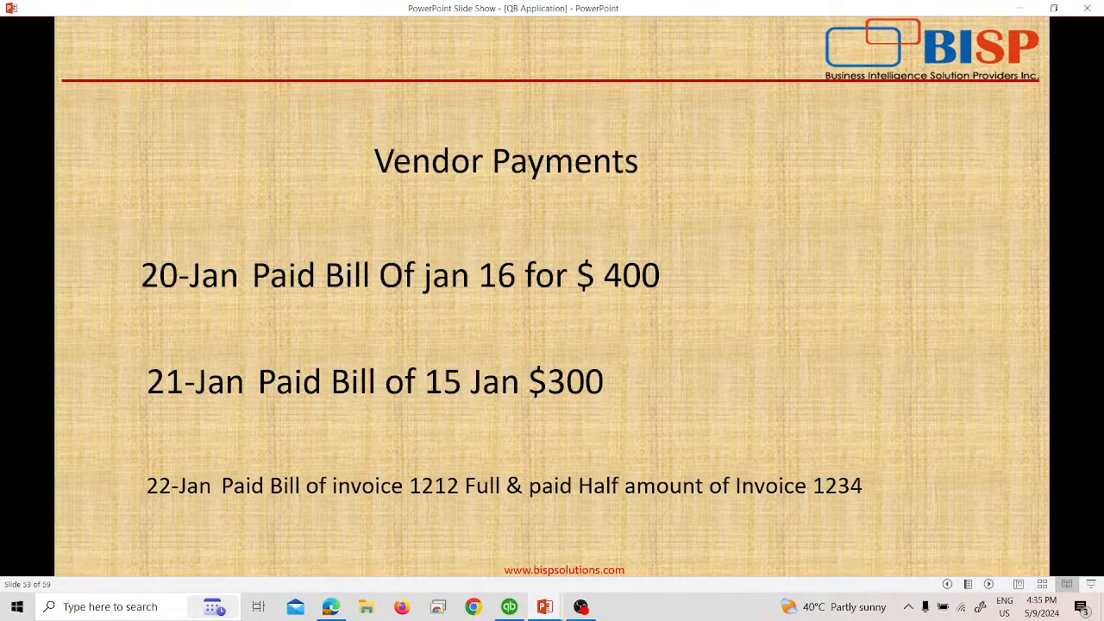
{"action": "key", "text": "Right"}
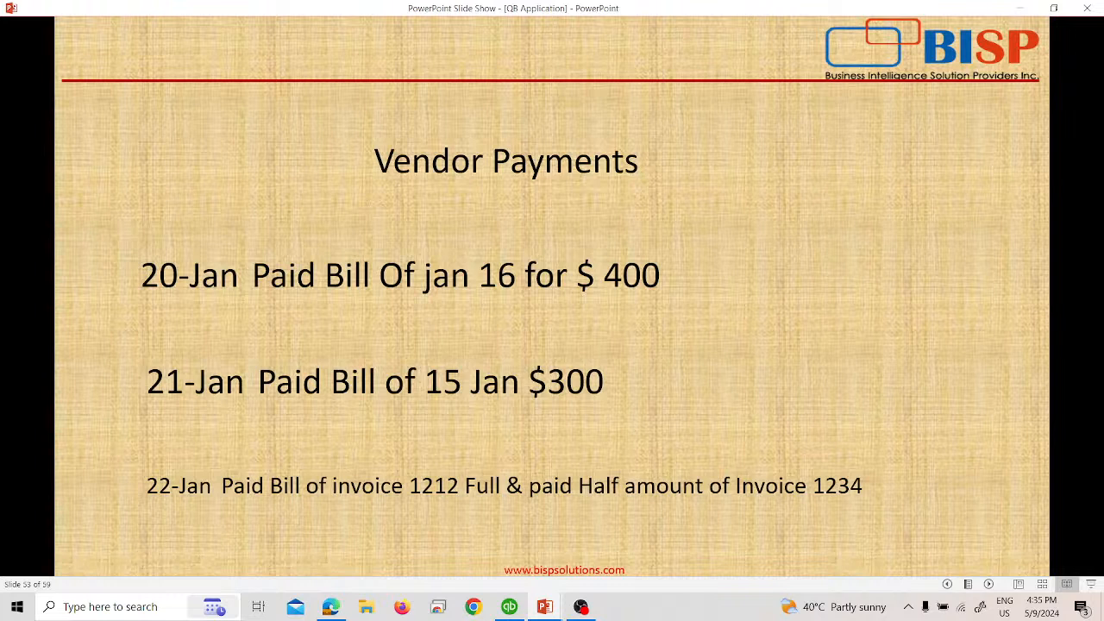
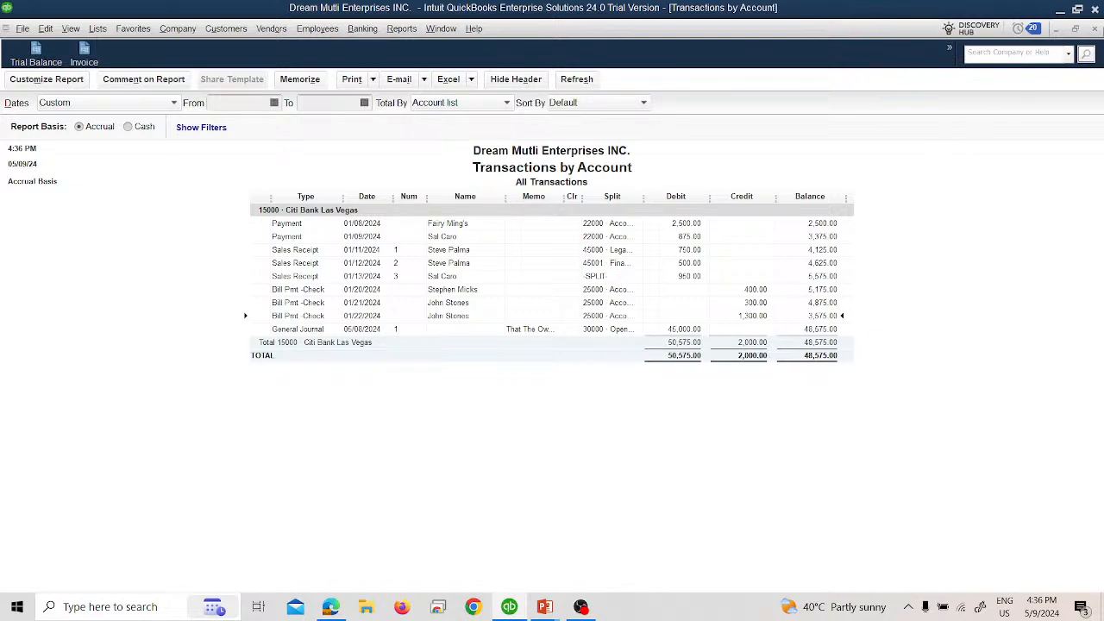
Step: Close the bank account's transaction report, and review the transactions behind the Accounts Payable credit in the Trial Balance
{"action": "left_click", "coordinate": [1093, 30]}
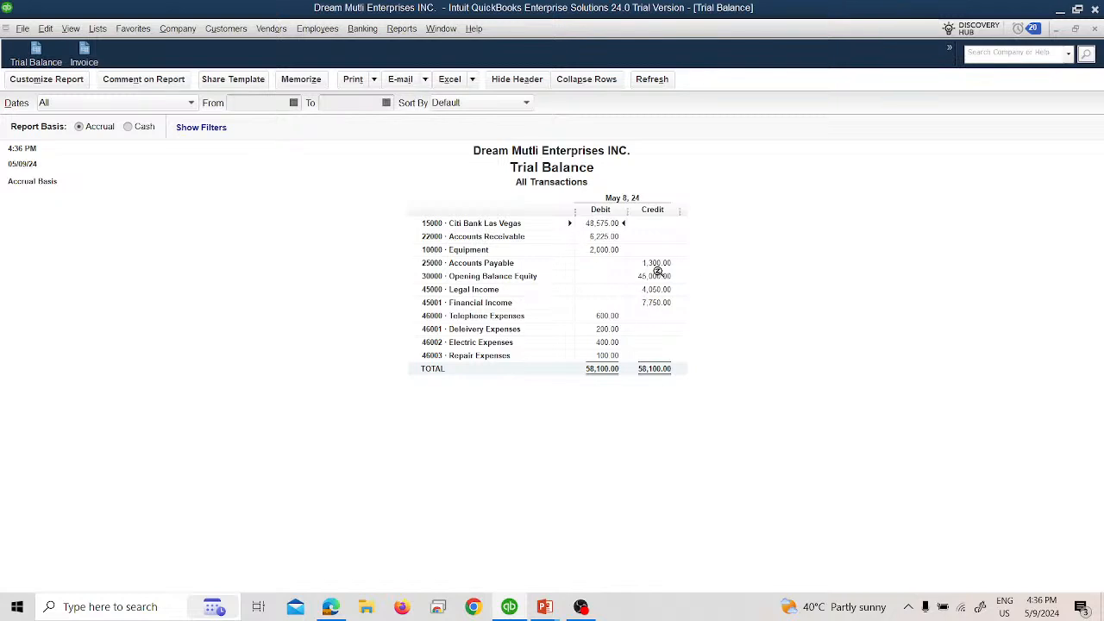
{"action": "double_click", "coordinate": [657, 262]}
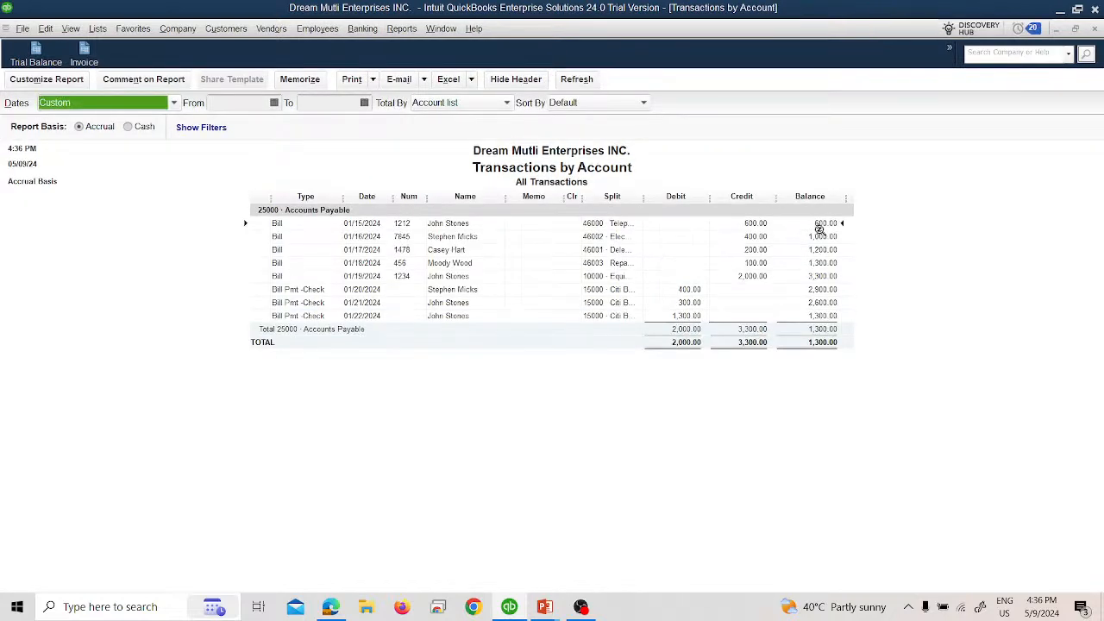
{"action": "left_click", "coordinate": [1093, 31]}
Step: Switch to the PowerPoint slides, check the vendor payment instructions for January 20 to 22, and return to QuickBooks
{"action": "key", "text": "alt+Tab"}
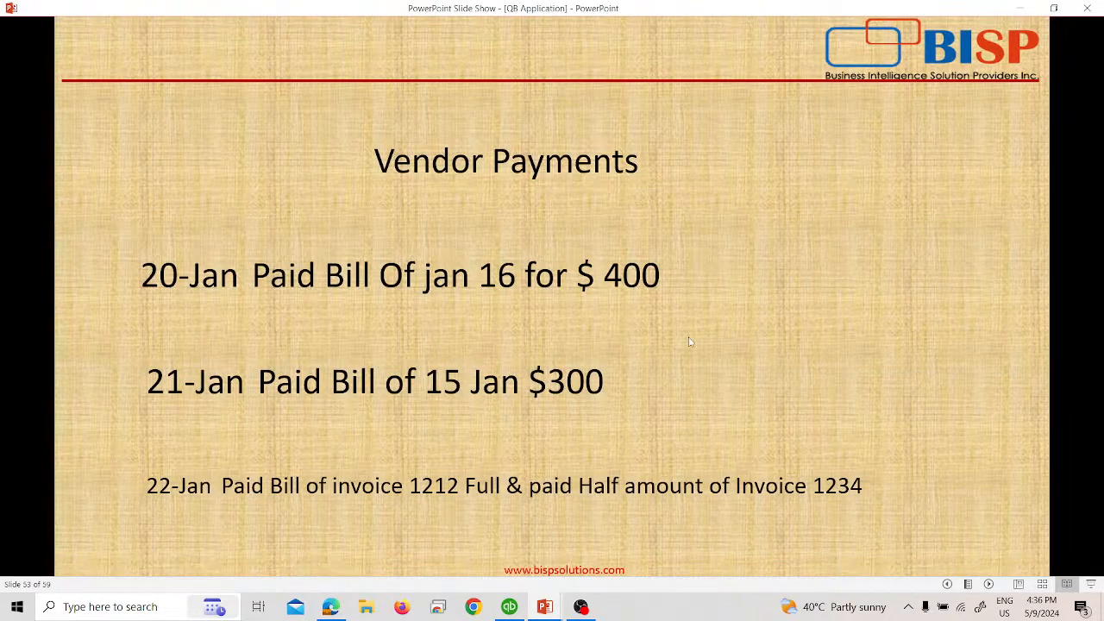
{"action": "left_click", "coordinate": [657, 436]}
{"action": "key", "text": "Left"}
{"action": "key", "text": "alt+Tab"}
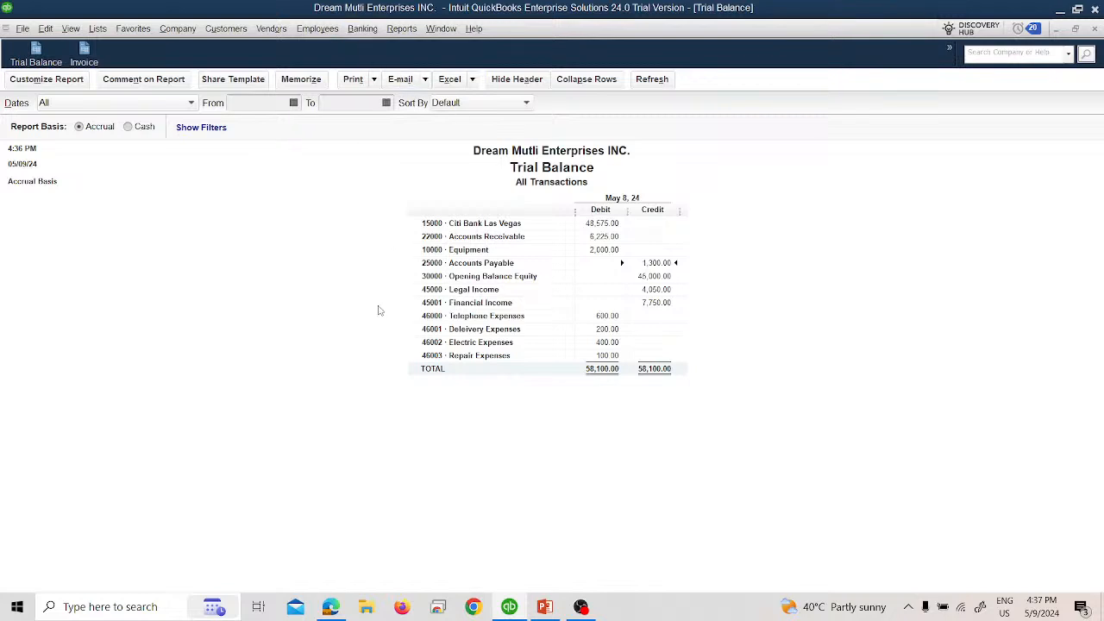
Step: Open the Vendor Balance Summary report, review the balance owed to each vendor, and close the report
{"action": "left_click", "coordinate": [401, 30]}
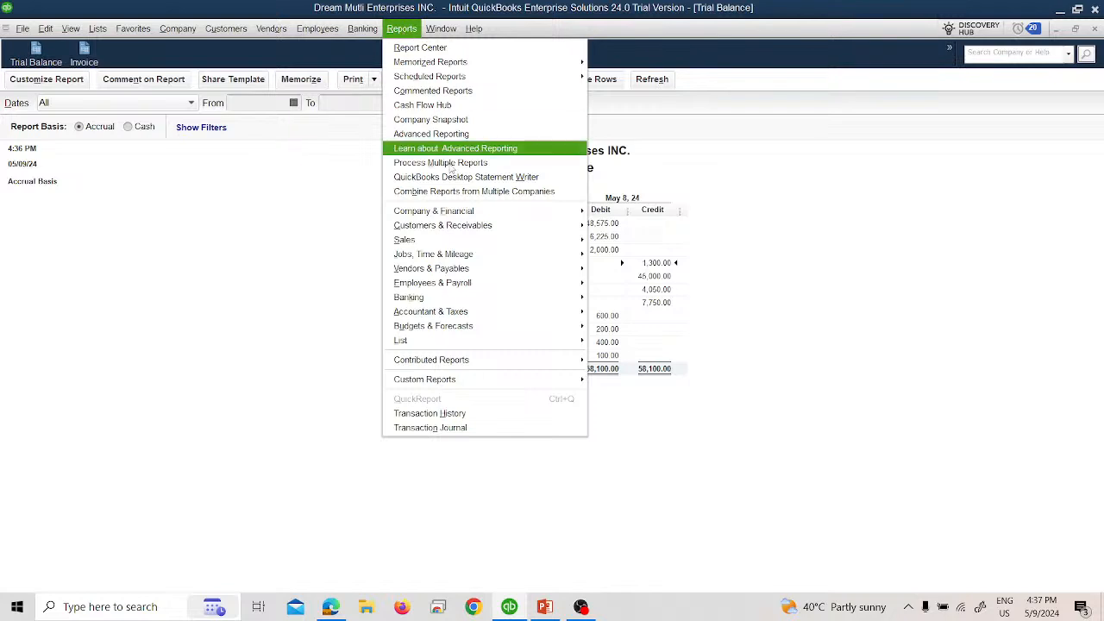
{"action": "mouse_move", "coordinate": [476, 286]}
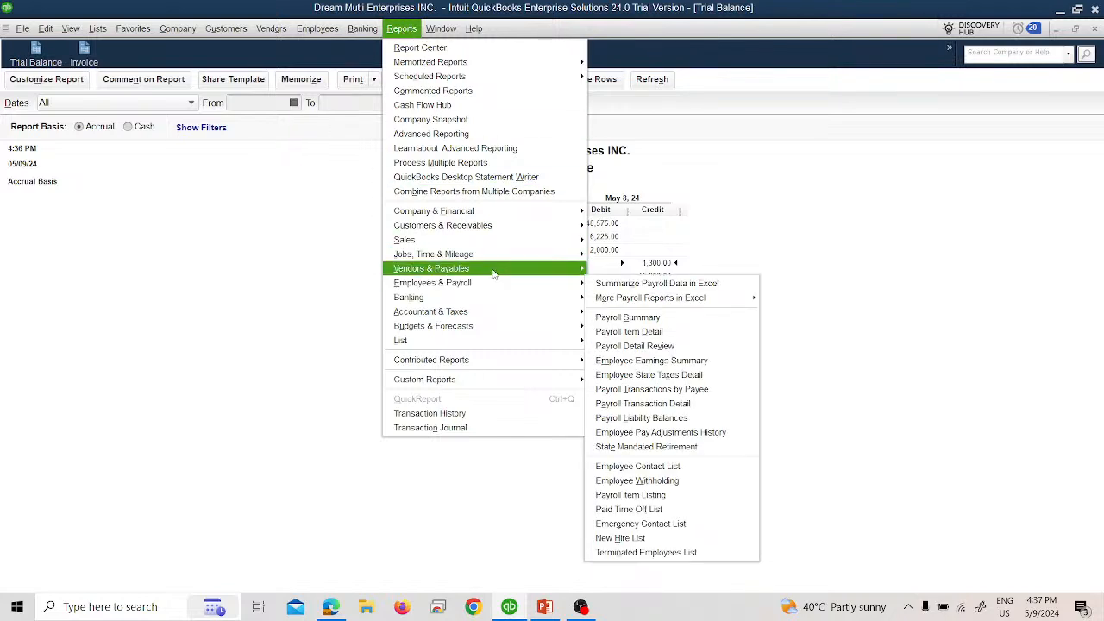
{"action": "mouse_move", "coordinate": [496, 270]}
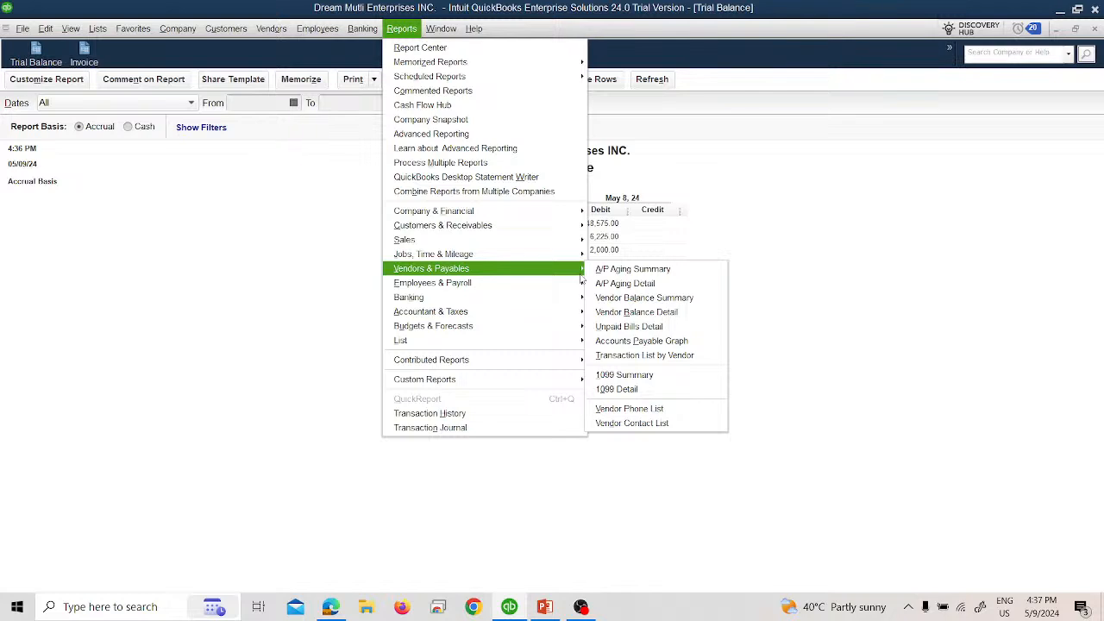
{"action": "left_click", "coordinate": [620, 302]}
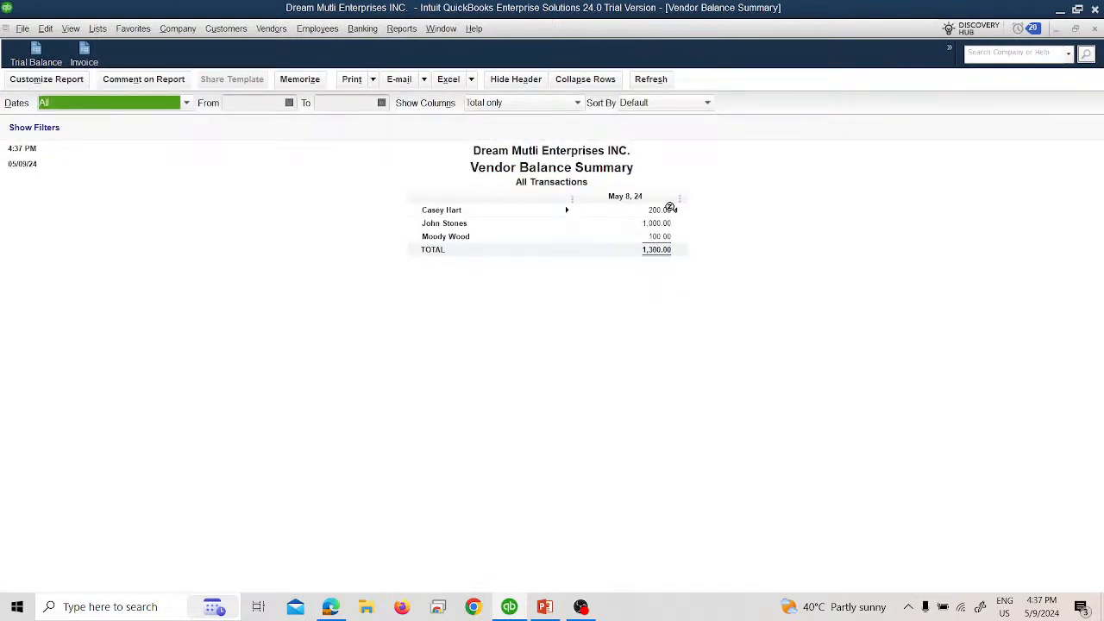
{"action": "left_click", "coordinate": [1094, 29]}
Step: Open the Unpaid Bills Detail report and set its date range to All
{"action": "left_click", "coordinate": [401, 29]}
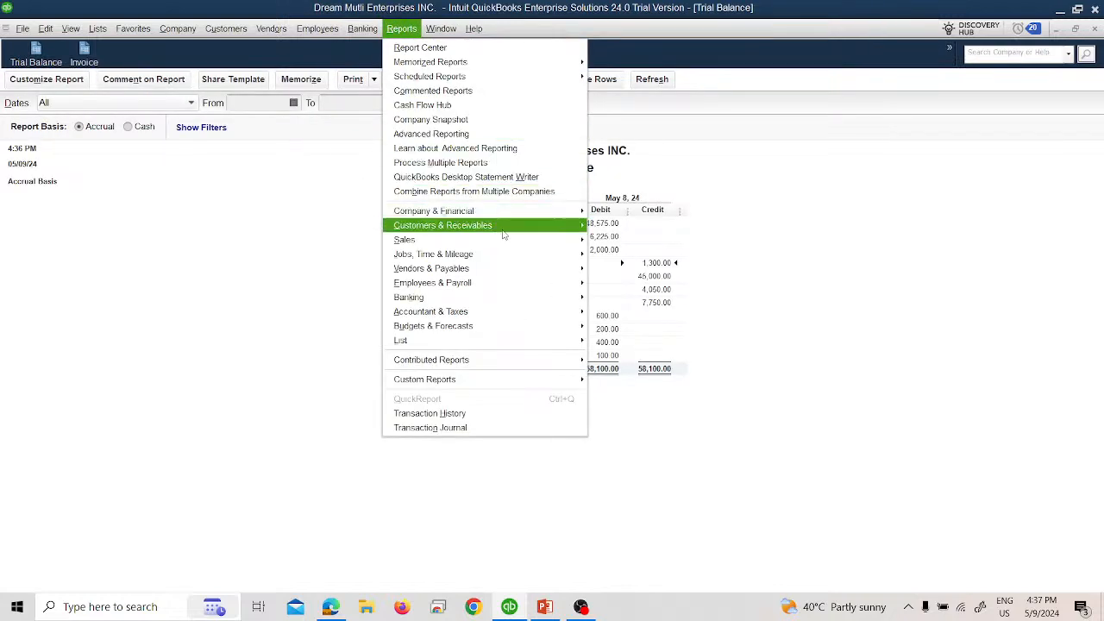
{"action": "mouse_move", "coordinate": [522, 289]}
{"action": "mouse_move", "coordinate": [580, 266]}
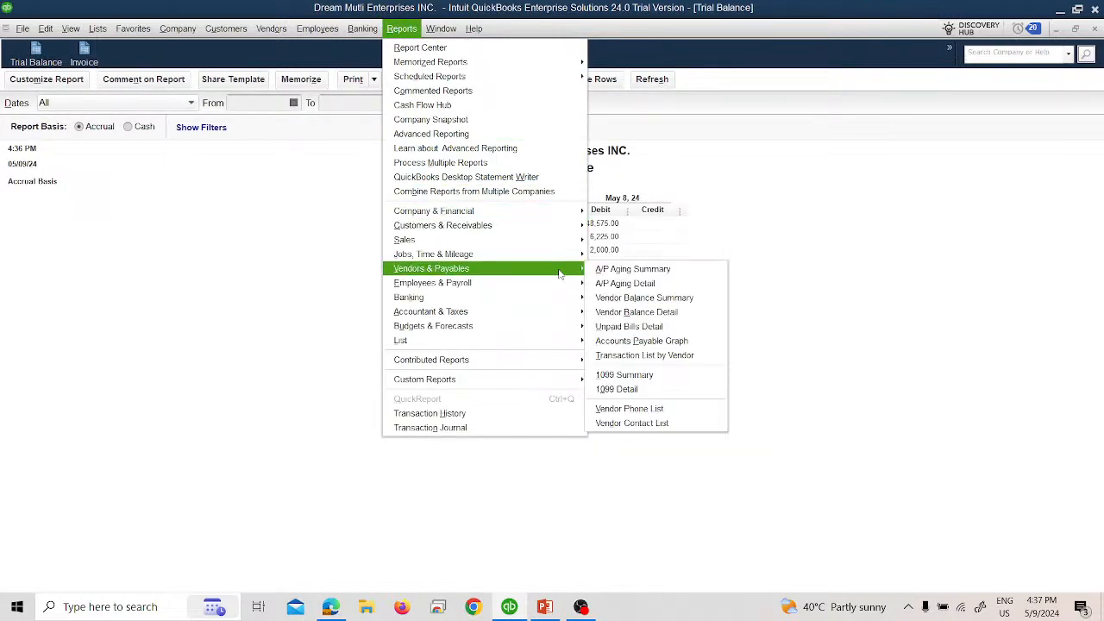
{"action": "left_click", "coordinate": [622, 329]}
{"action": "left_click", "coordinate": [180, 105]}
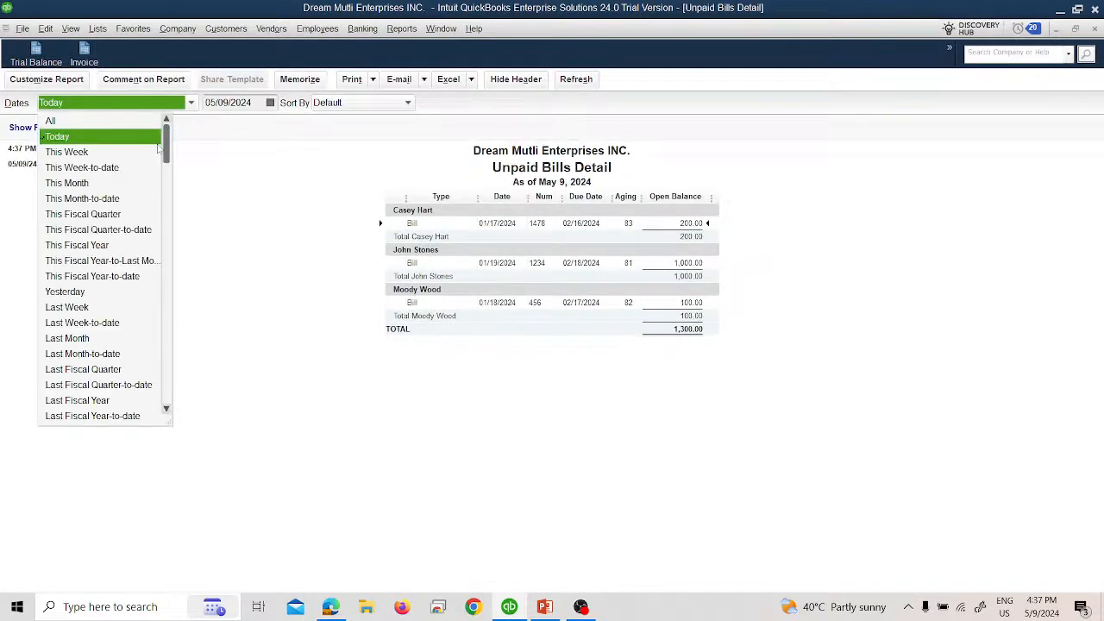
{"action": "left_click", "coordinate": [104, 121]}
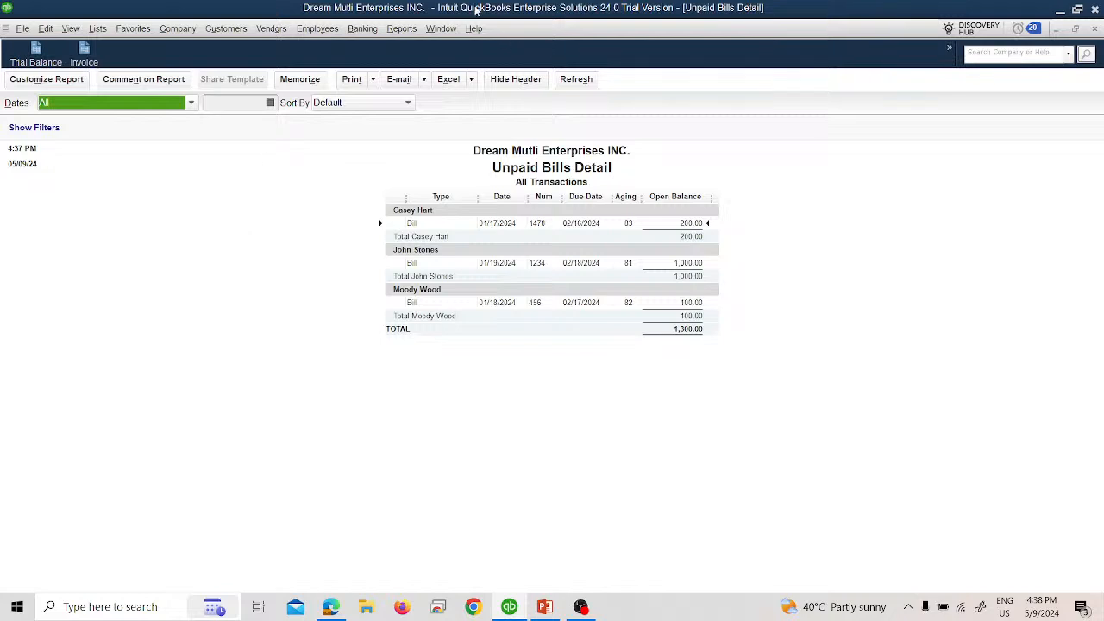
Step: Open the Net Worth Graph from the company and financial reports
{"action": "left_click", "coordinate": [402, 28]}
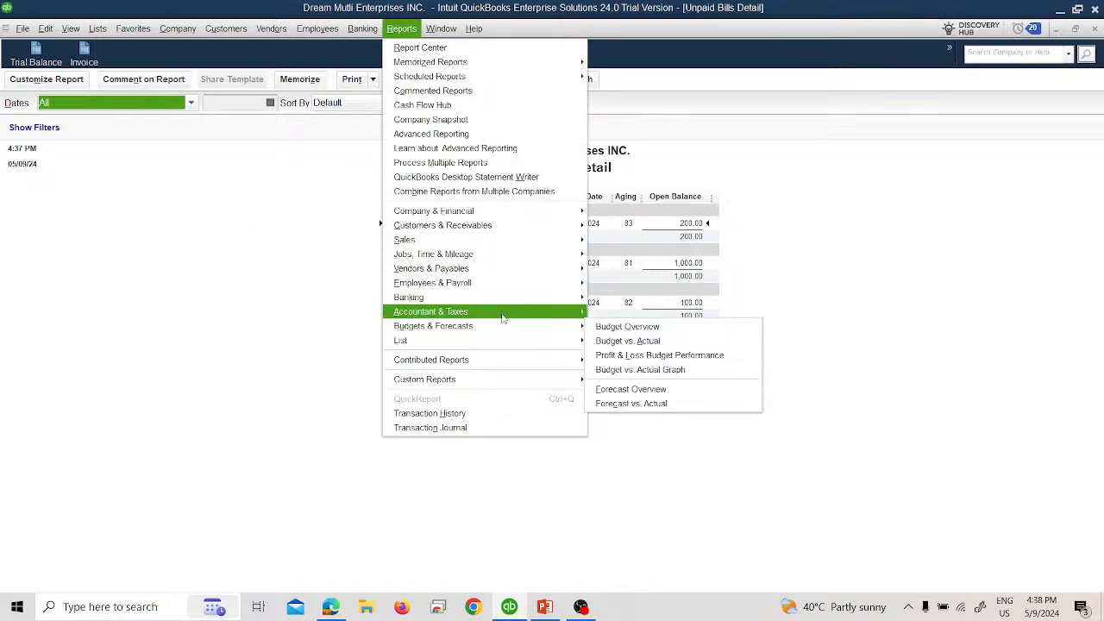
{"action": "mouse_move", "coordinate": [504, 315]}
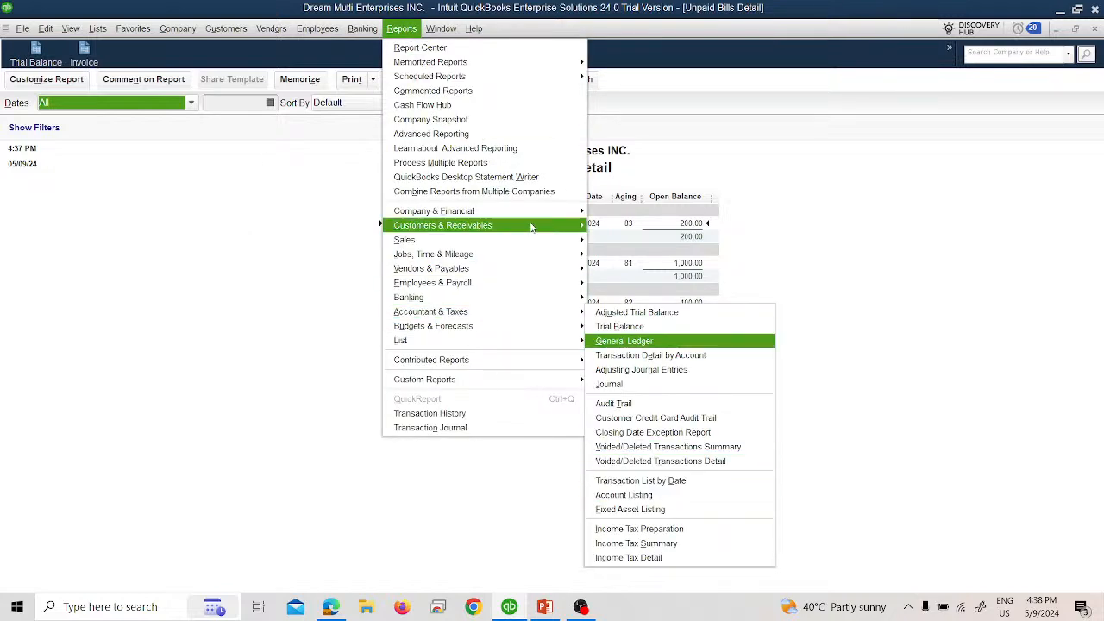
{"action": "mouse_move", "coordinate": [481, 217]}
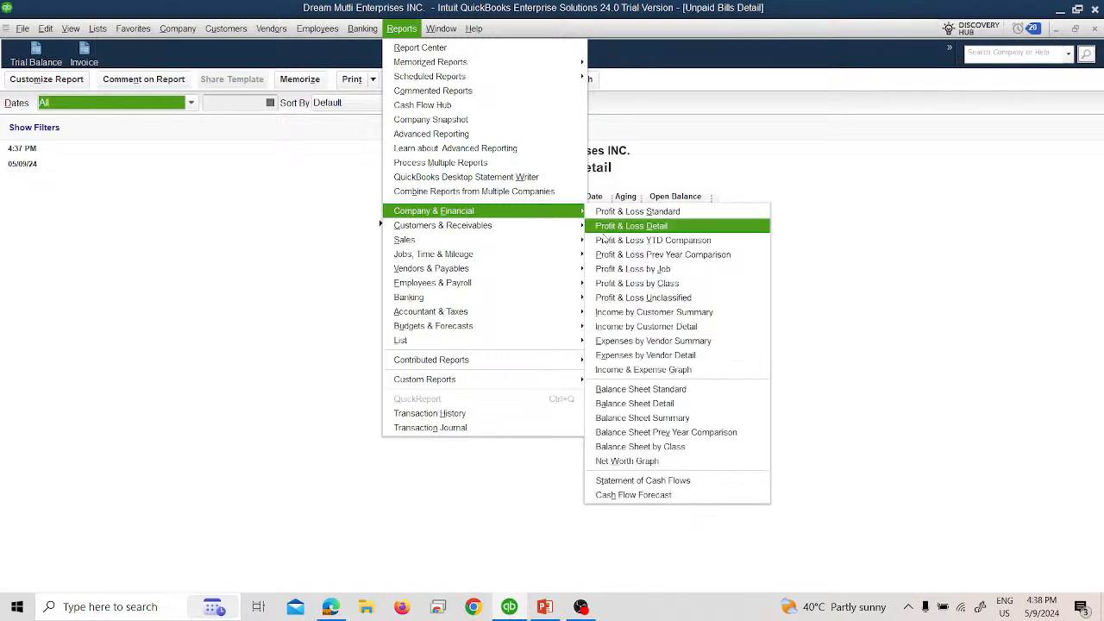
{"action": "left_click", "coordinate": [629, 462]}
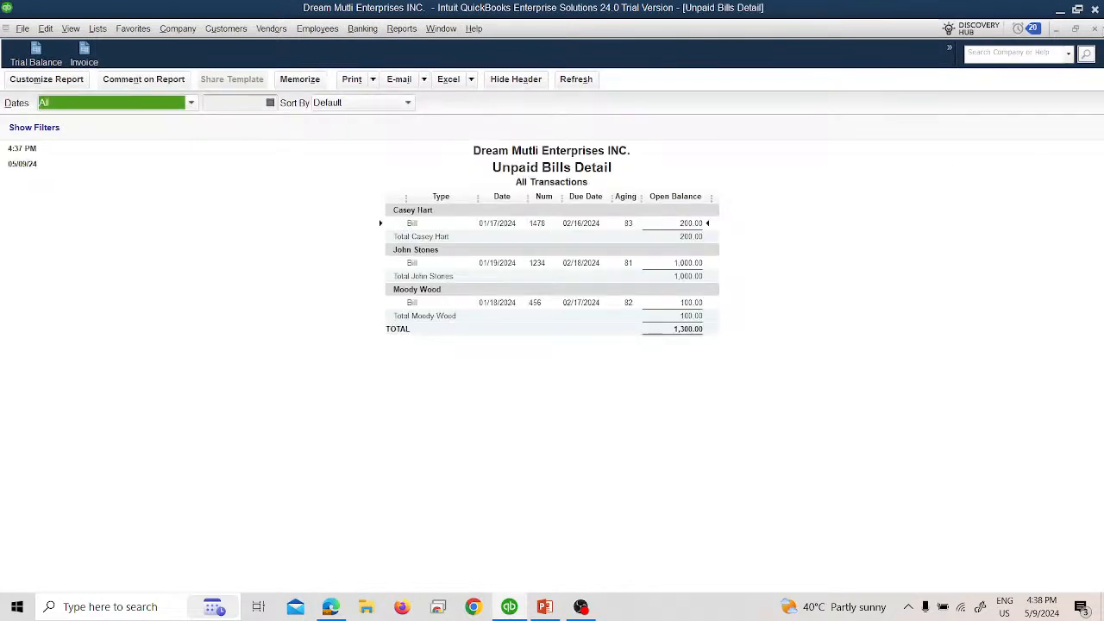
Step: Close the Unpaid Bills Detail report without memorizing it, and close the Trial Balance report
{"action": "left_click", "coordinate": [1095, 28]}
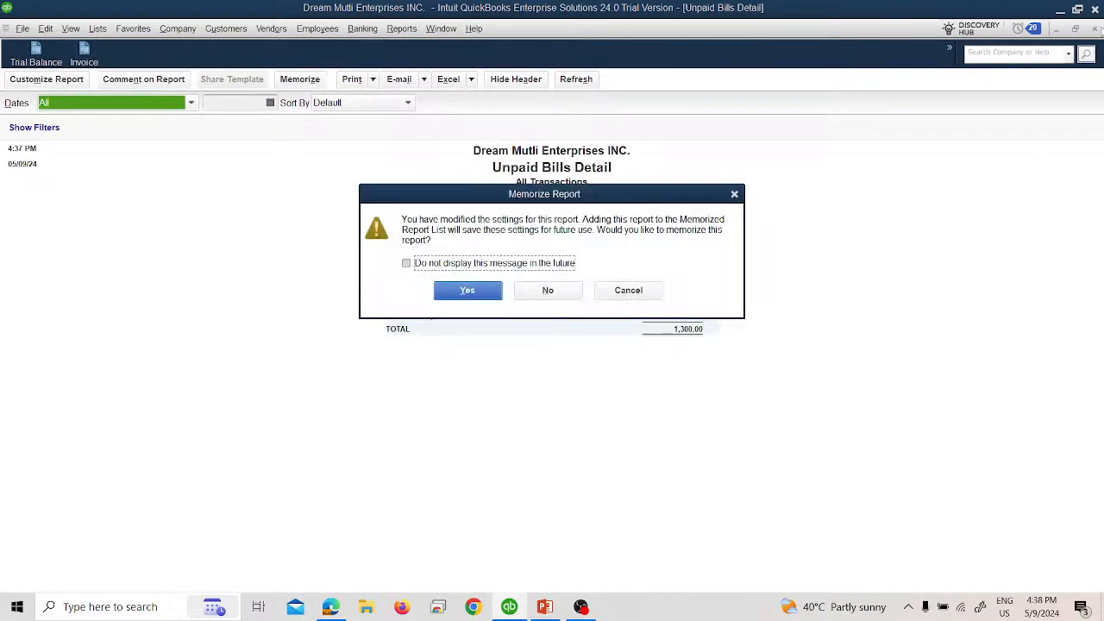
{"action": "left_click", "coordinate": [639, 292]}
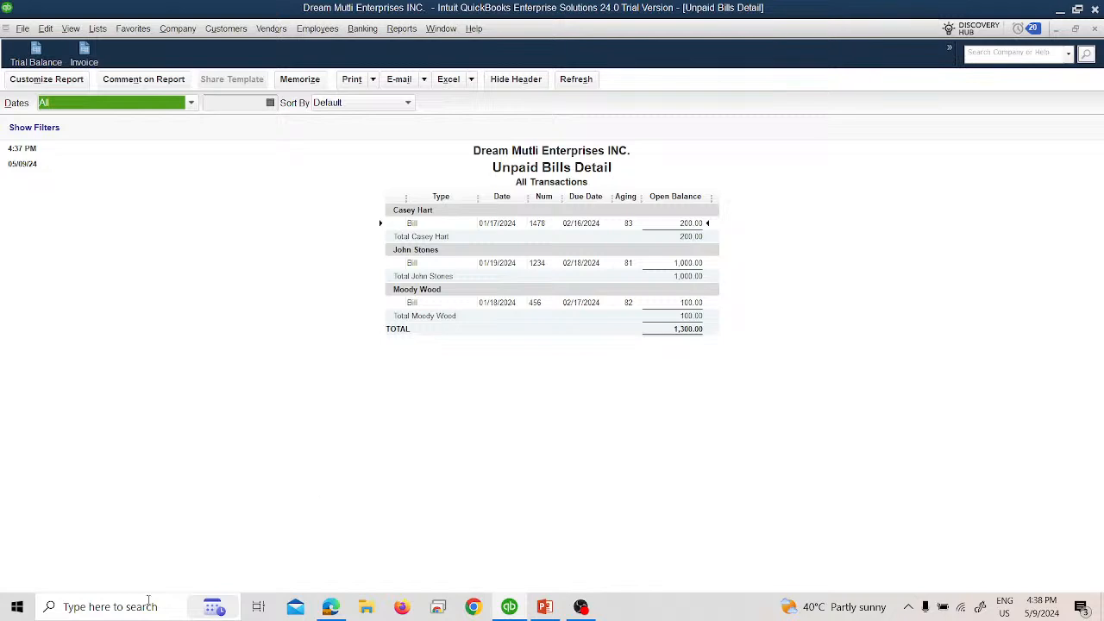
{"action": "left_click", "coordinate": [1096, 30]}
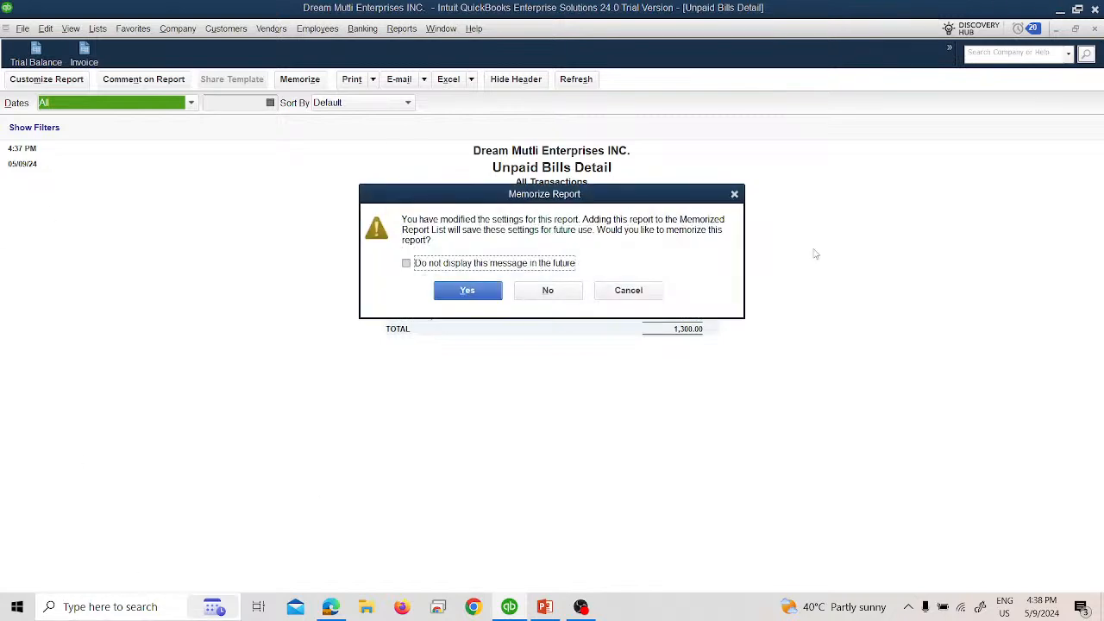
{"action": "left_click", "coordinate": [557, 294]}
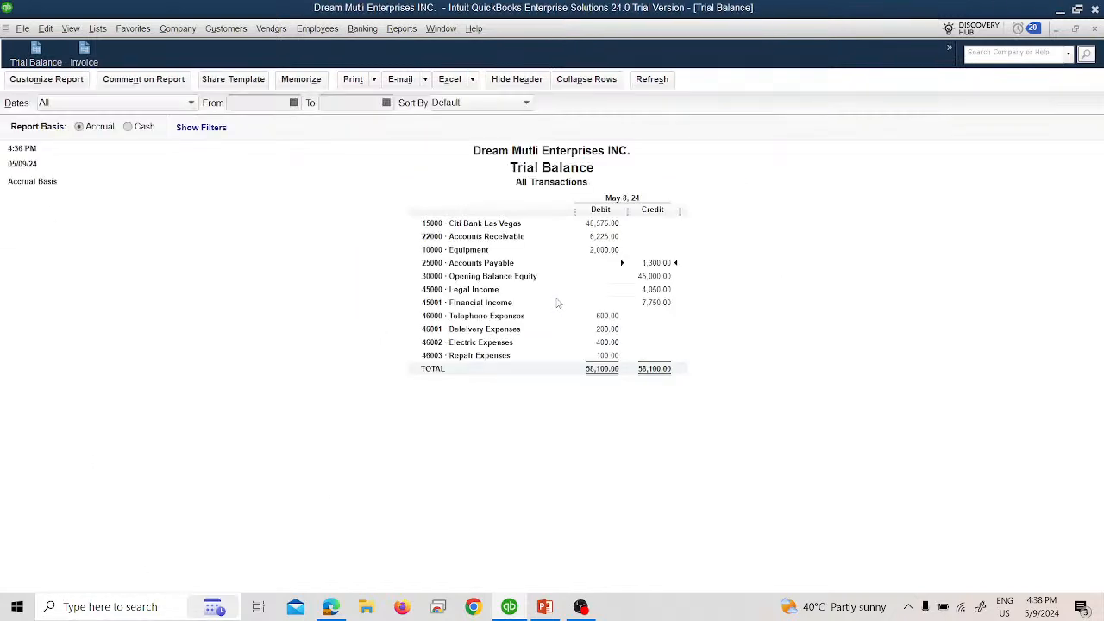
{"action": "left_click", "coordinate": [1094, 29]}
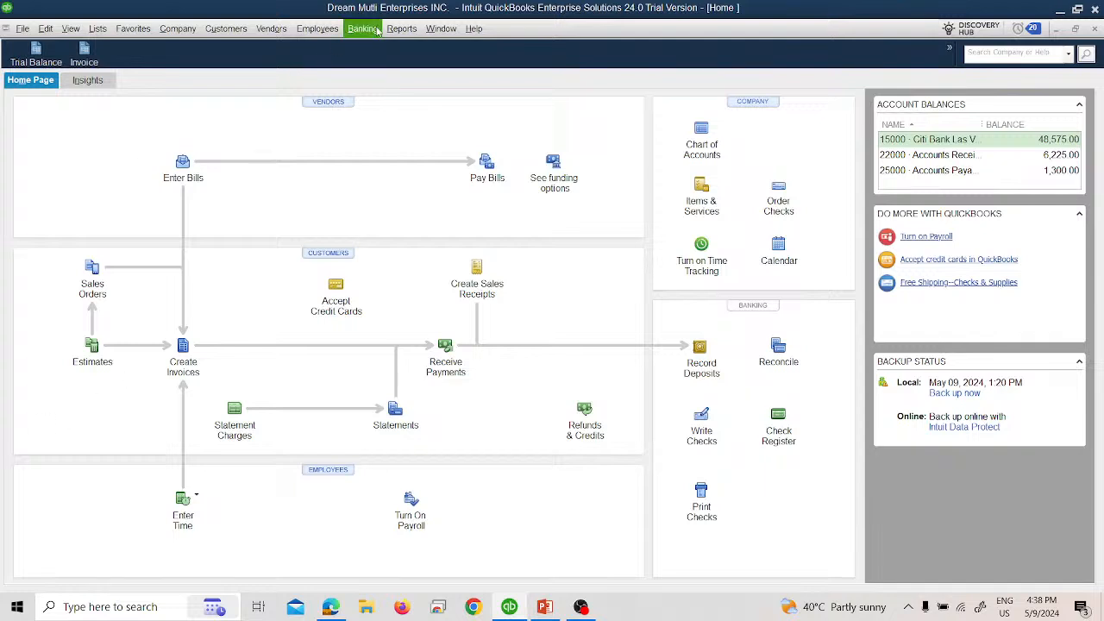
Step: Open the Audit Trail report and set its entered/last modified date range to All
{"action": "left_click", "coordinate": [408, 29]}
{"action": "mouse_move", "coordinate": [509, 211]}
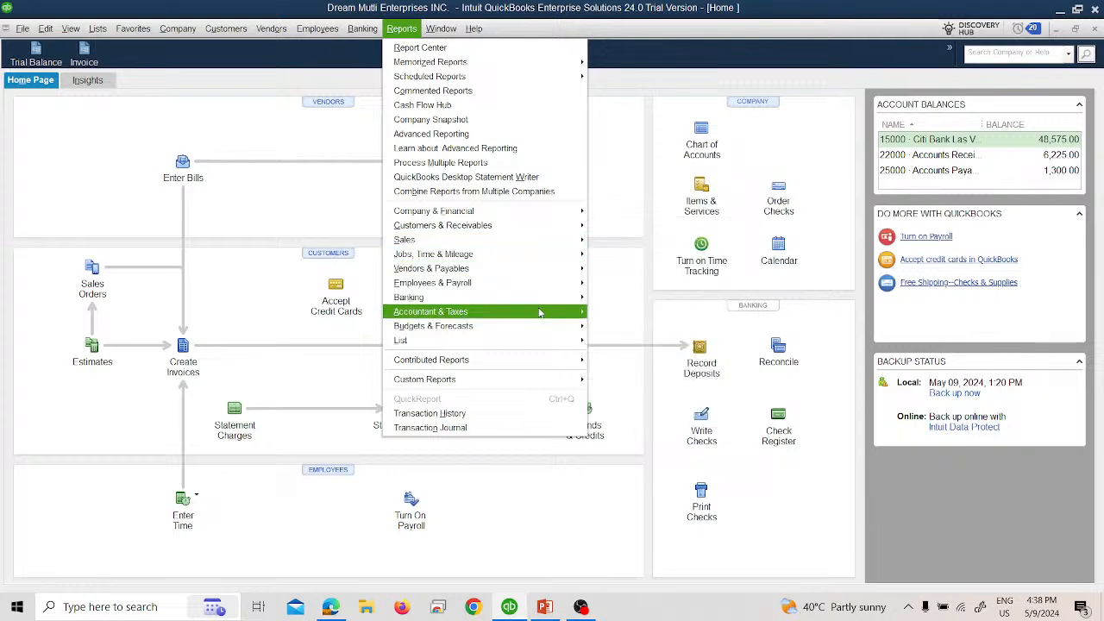
{"action": "mouse_move", "coordinate": [539, 312]}
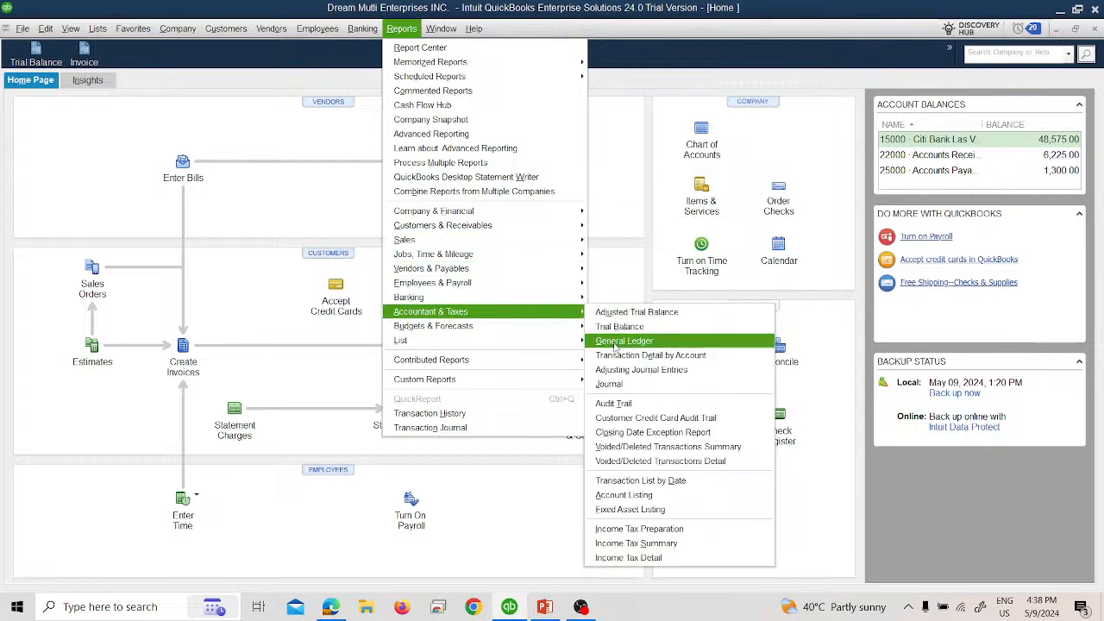
{"action": "left_click", "coordinate": [627, 405]}
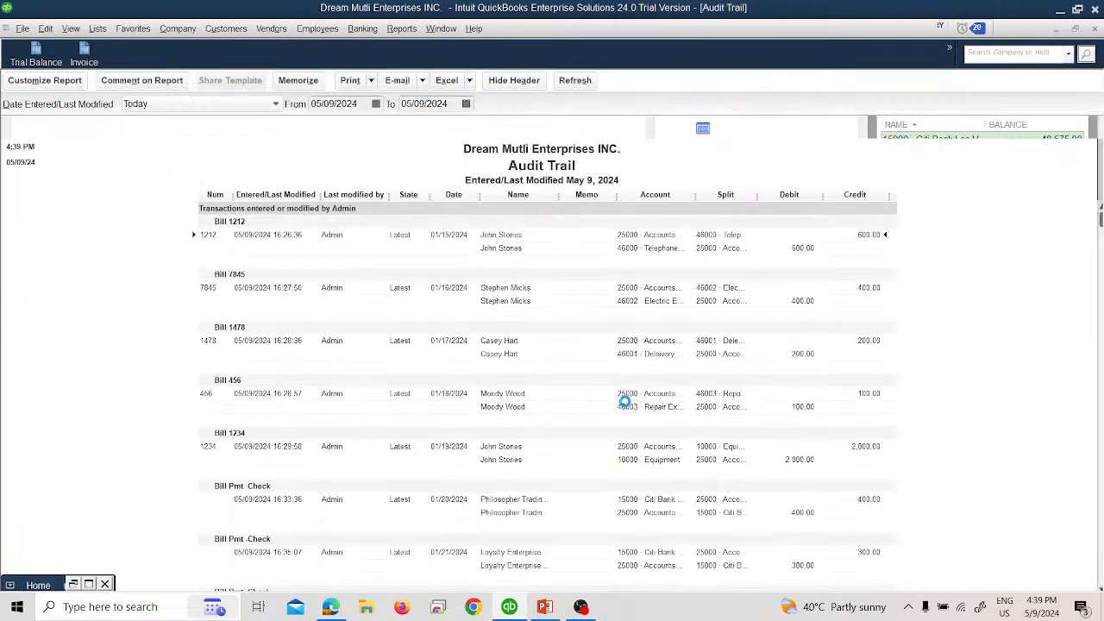
{"action": "left_click", "coordinate": [211, 103]}
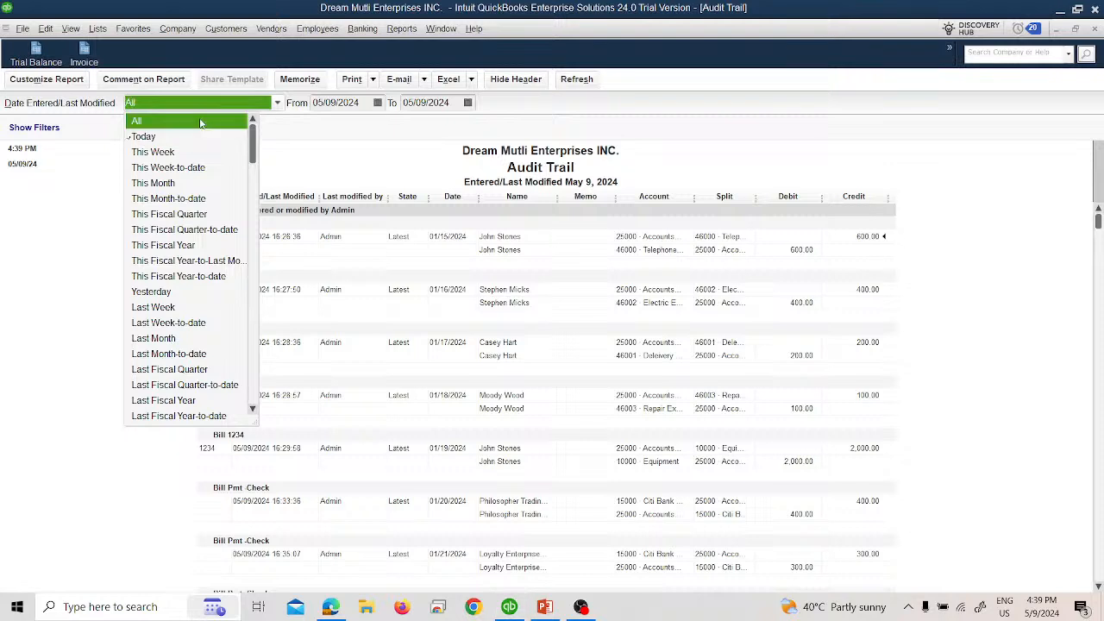
{"action": "left_click", "coordinate": [151, 116]}
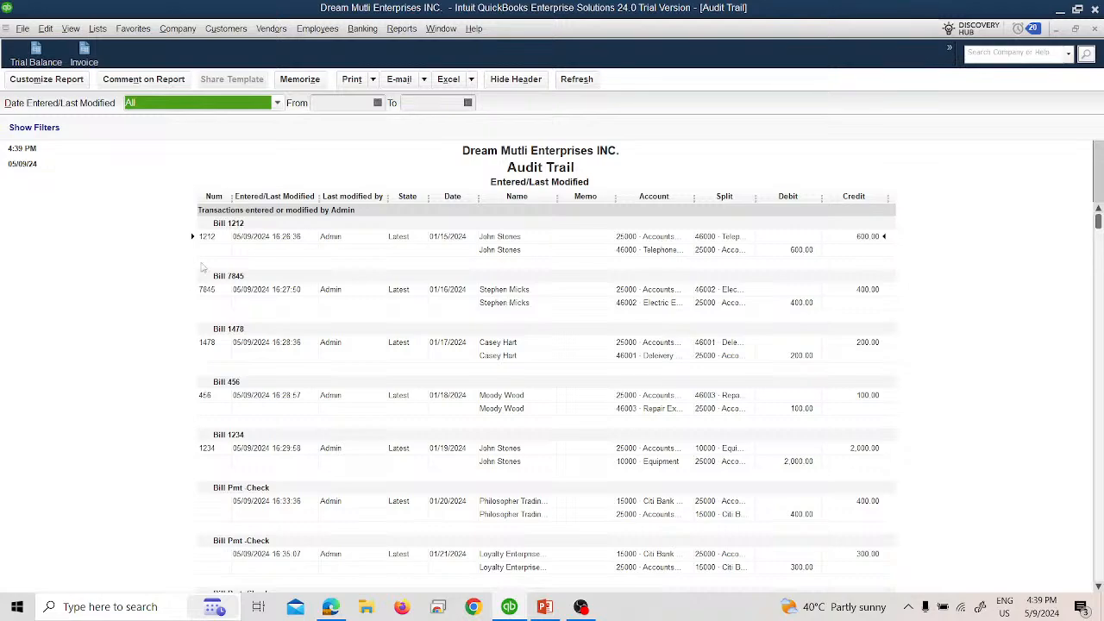
Step: Examine the Audit Trail for the latest and prior versions of bills, payments, invoices and receipts, and close it without memorizing
{"action": "scroll", "coordinate": [247, 388], "scroll_direction": "down", "scroll_amount": 15}
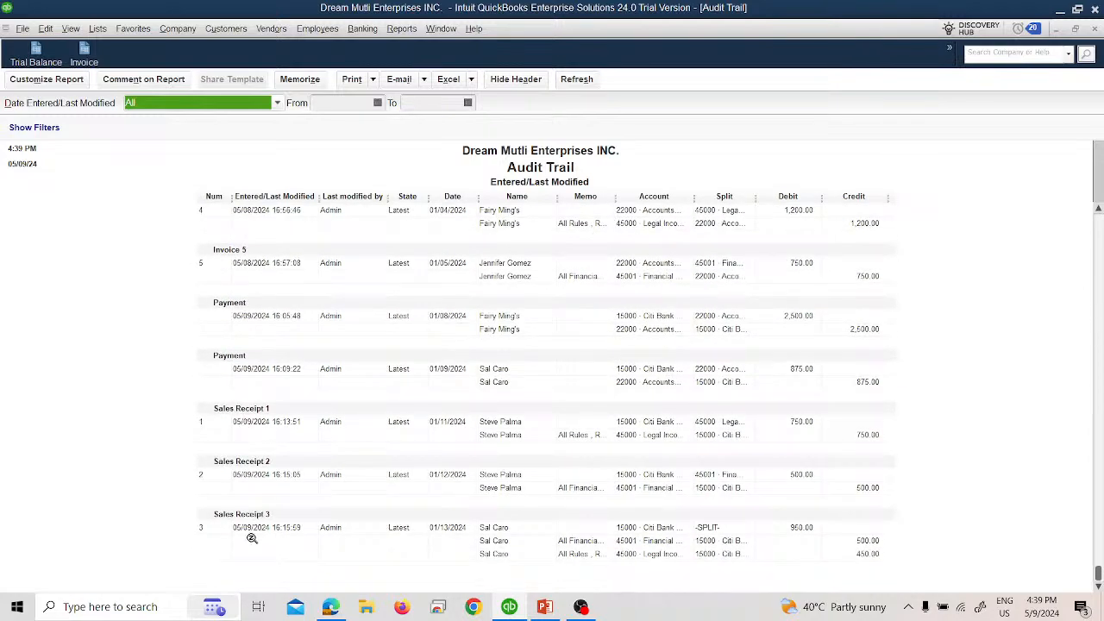
{"action": "scroll", "coordinate": [234, 493], "scroll_direction": "up", "scroll_amount": 15}
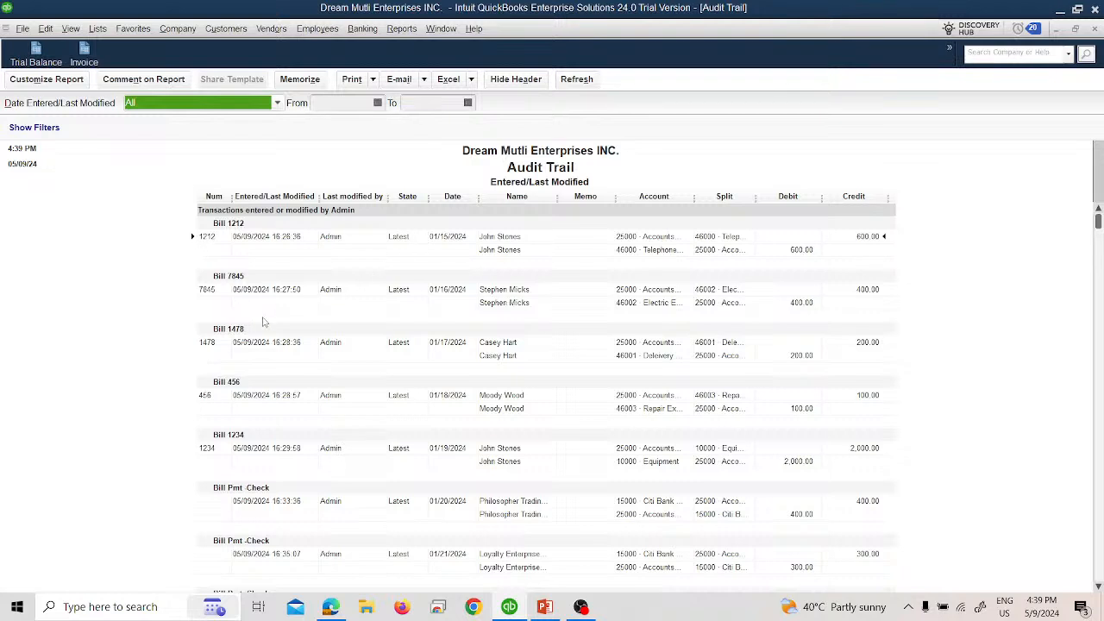
{"action": "scroll", "coordinate": [269, 319], "scroll_direction": "down", "scroll_amount": 2}
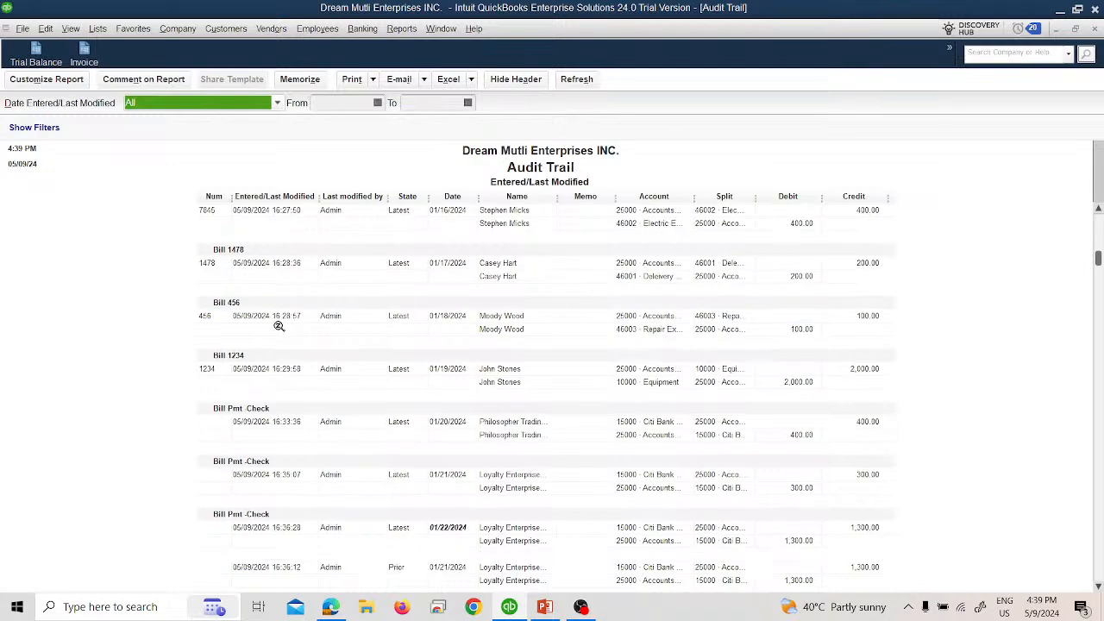
{"action": "scroll", "coordinate": [278, 326], "scroll_direction": "down", "scroll_amount": 1}
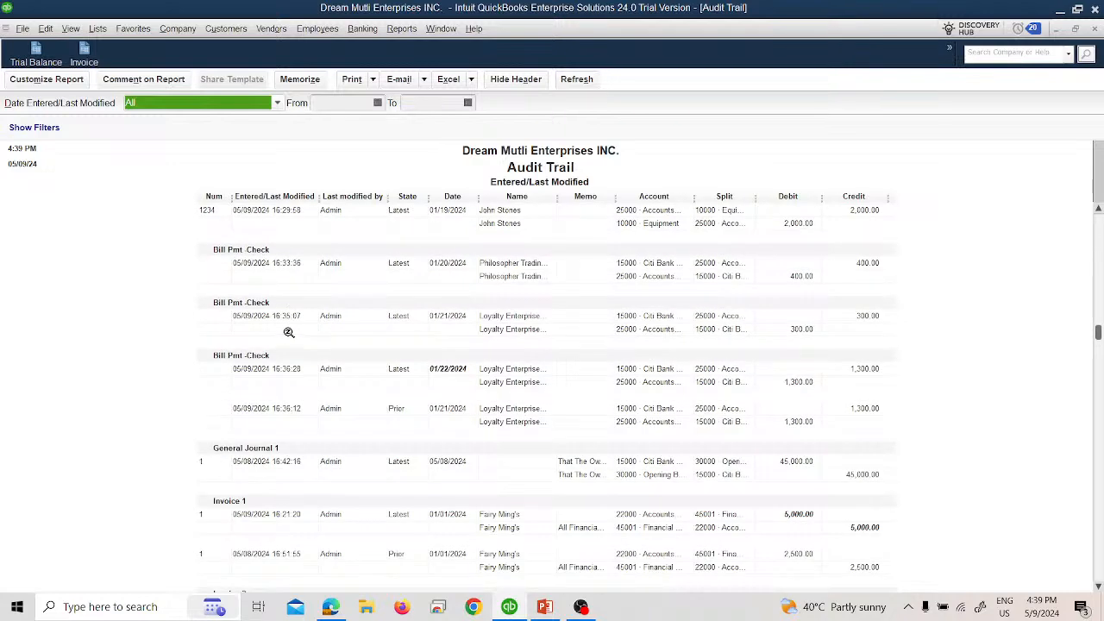
{"action": "scroll", "coordinate": [483, 457], "scroll_direction": "down", "scroll_amount": 3}
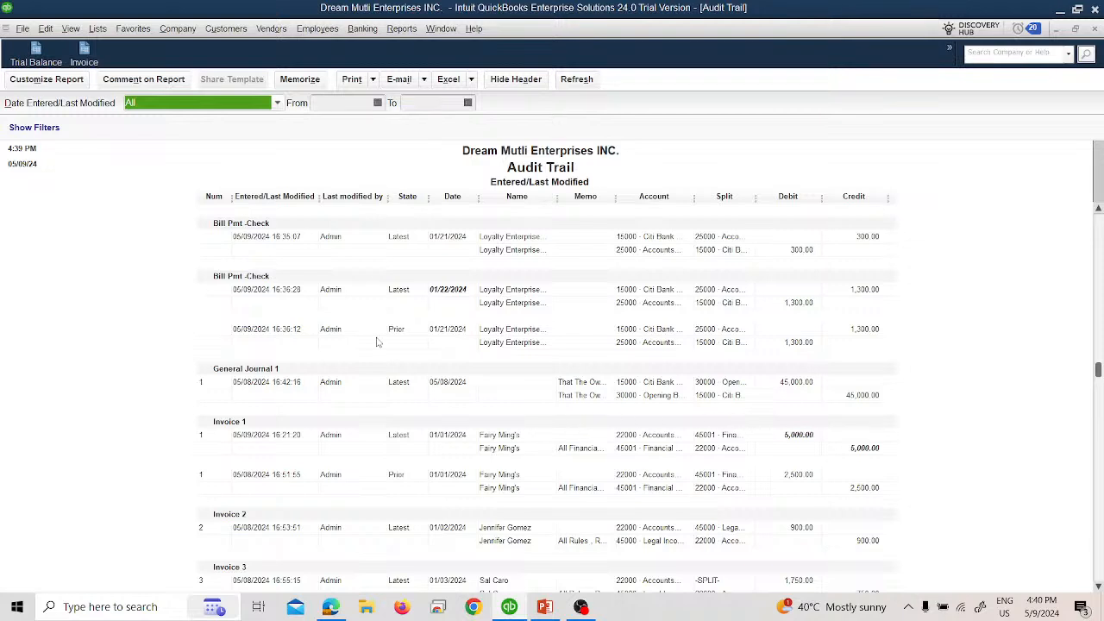
{"action": "scroll", "coordinate": [377, 345], "scroll_direction": "down", "scroll_amount": 3}
{"action": "scroll", "coordinate": [379, 358], "scroll_direction": "down", "scroll_amount": 1}
{"action": "scroll", "coordinate": [385, 360], "scroll_direction": "down", "scroll_amount": 1}
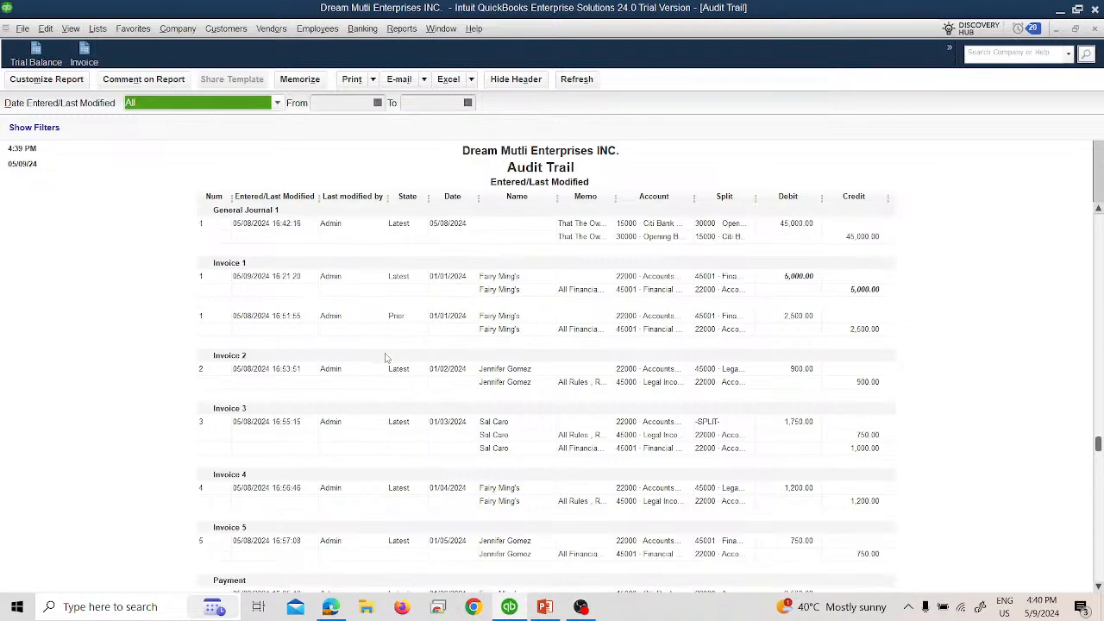
{"action": "left_click", "coordinate": [1092, 33]}
{"action": "left_click", "coordinate": [548, 290]}
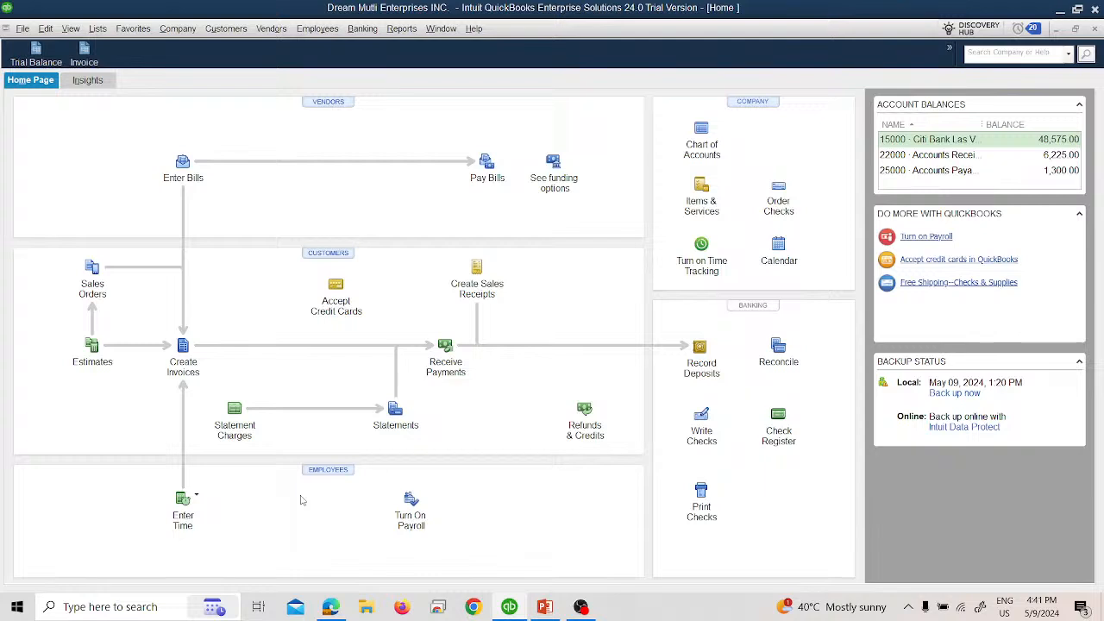
Step: Open the Transaction Detail by Account report and set its date range to All
{"action": "left_click", "coordinate": [177, 29]}
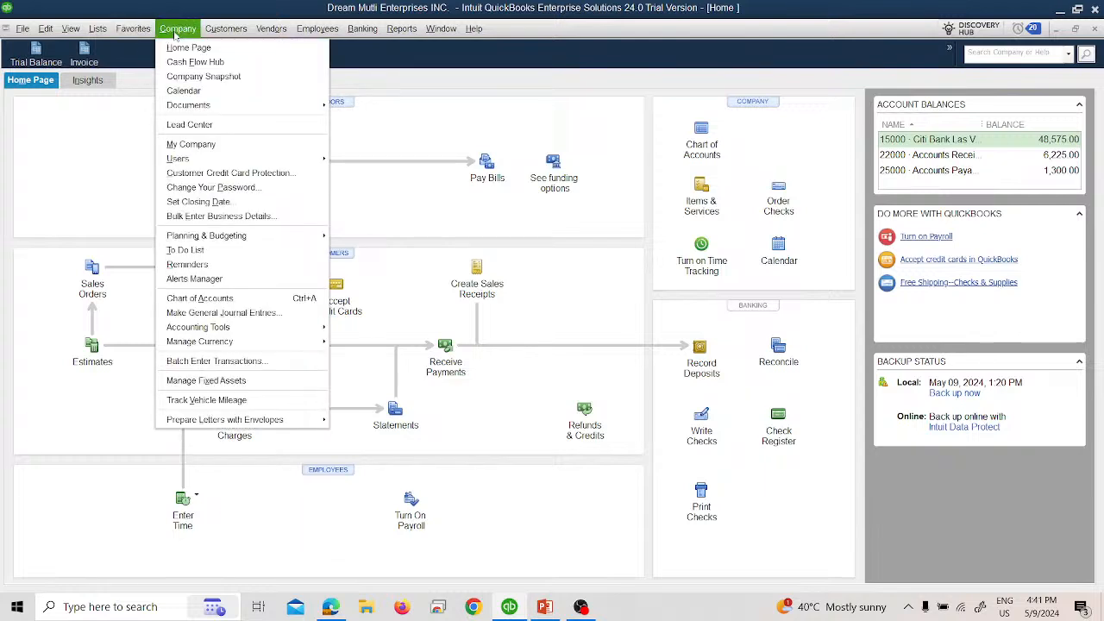
{"action": "mouse_move", "coordinate": [388, 25]}
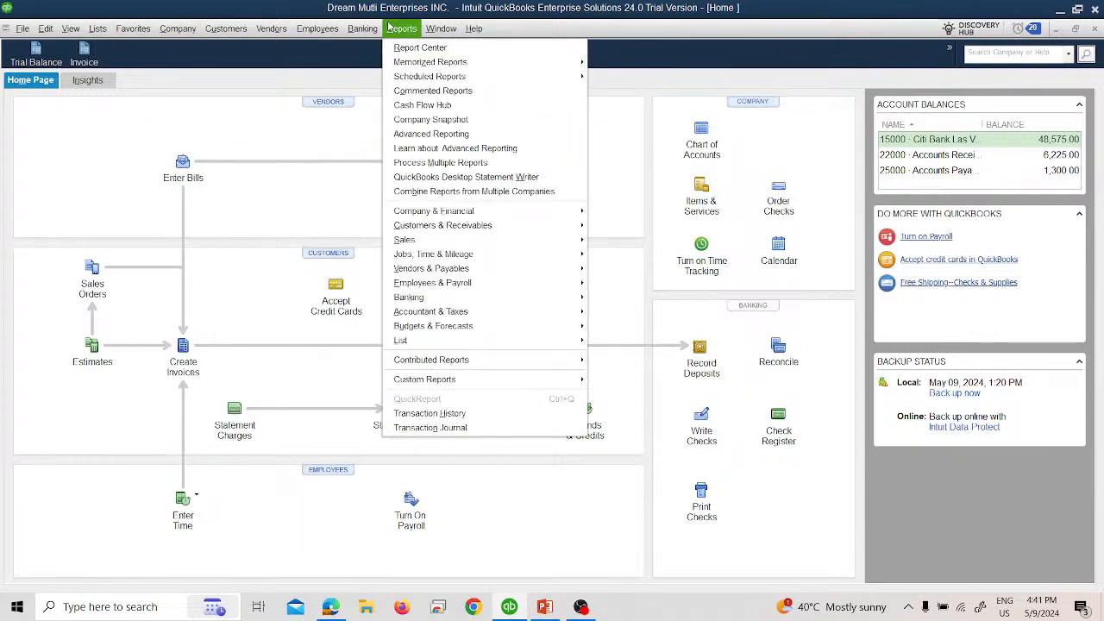
{"action": "mouse_move", "coordinate": [488, 313]}
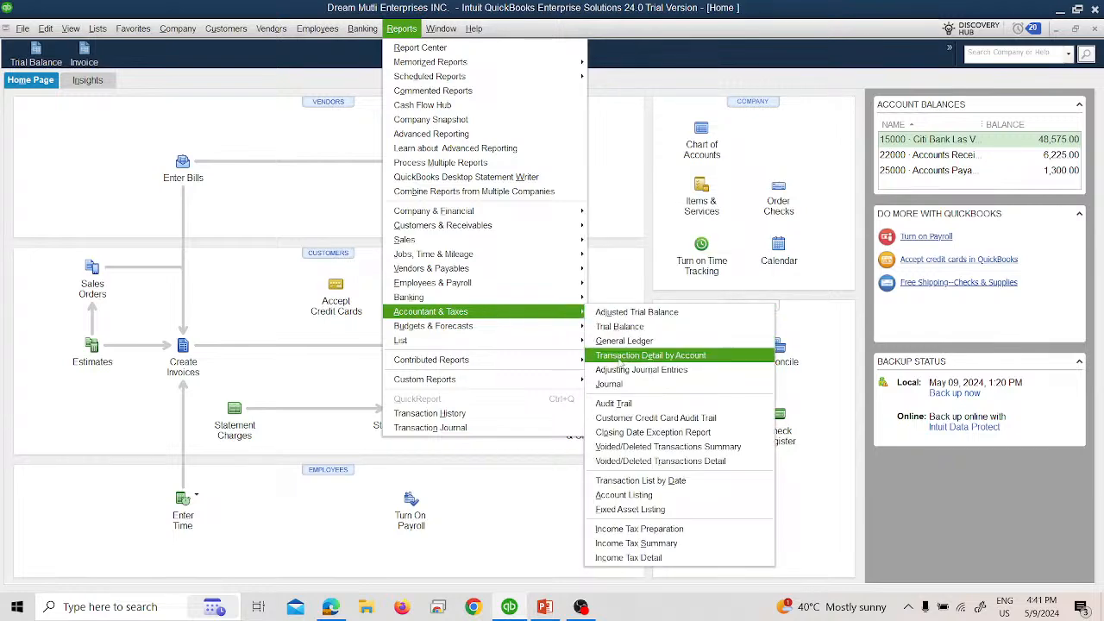
{"action": "left_click", "coordinate": [618, 355]}
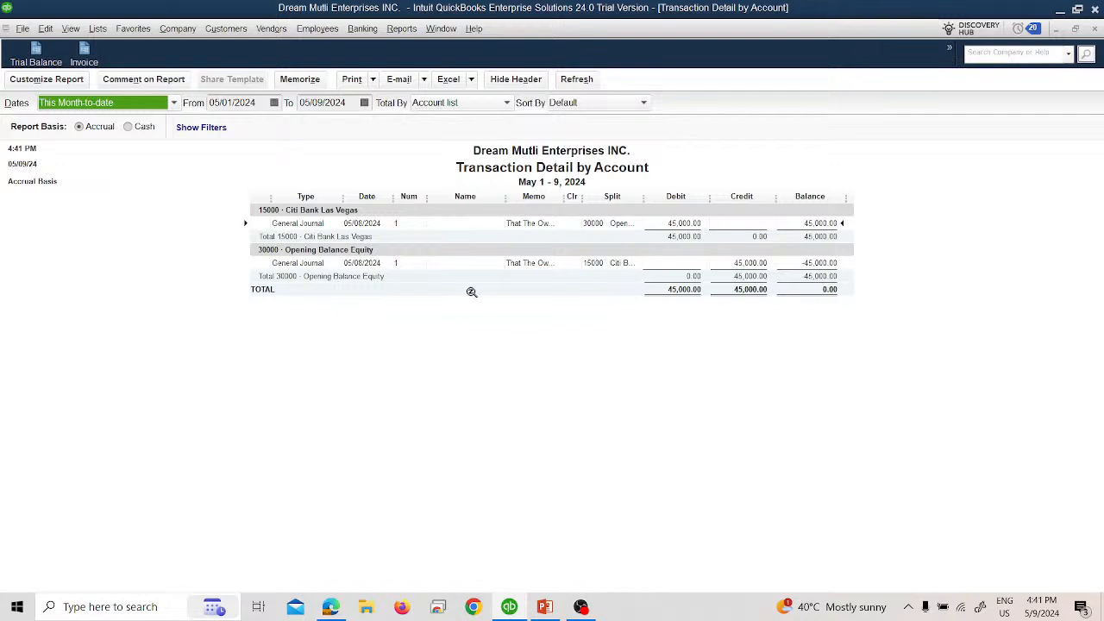
{"action": "left_click", "coordinate": [146, 103]}
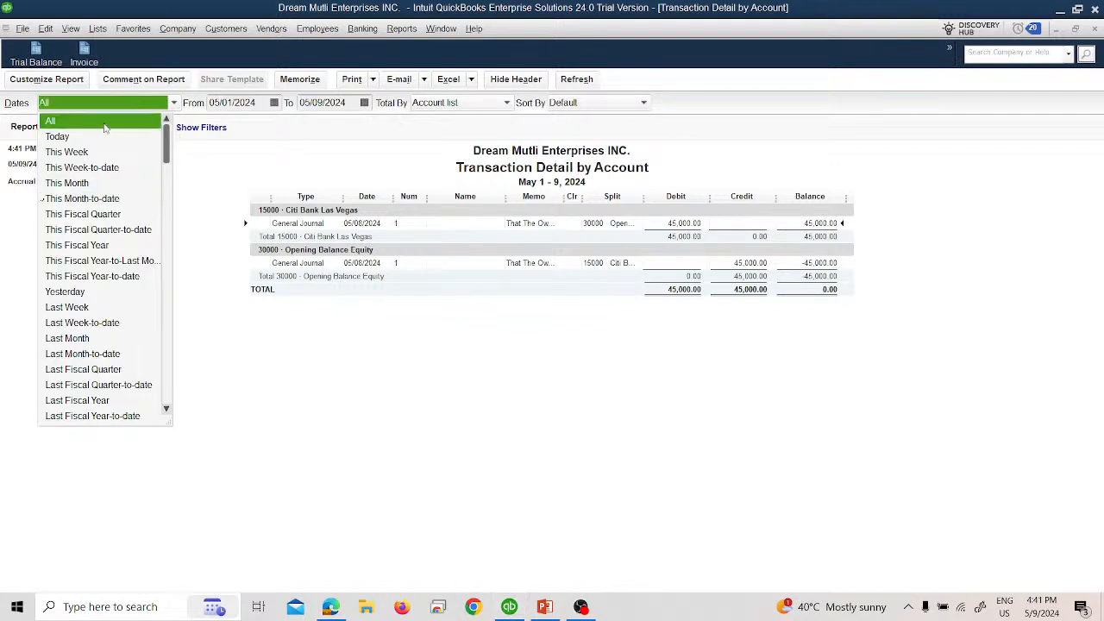
{"action": "left_click", "coordinate": [107, 120]}
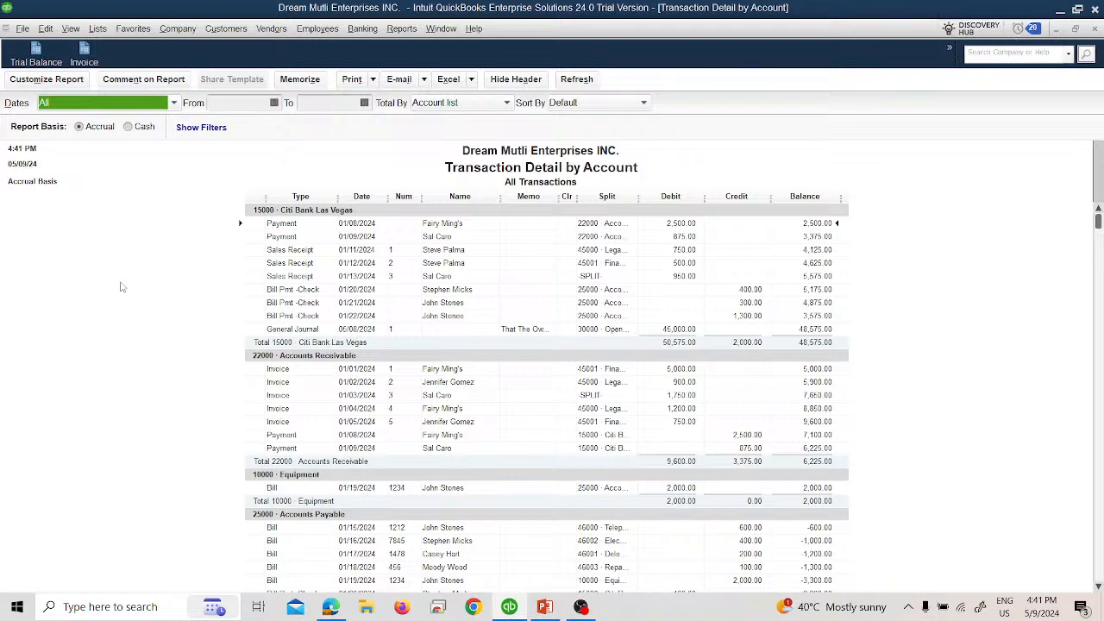
{"action": "scroll", "coordinate": [173, 408], "scroll_direction": "down", "scroll_amount": 1}
{"action": "scroll", "coordinate": [174, 415], "scroll_direction": "up", "scroll_amount": 1}
{"action": "left_click", "coordinate": [401, 29]}
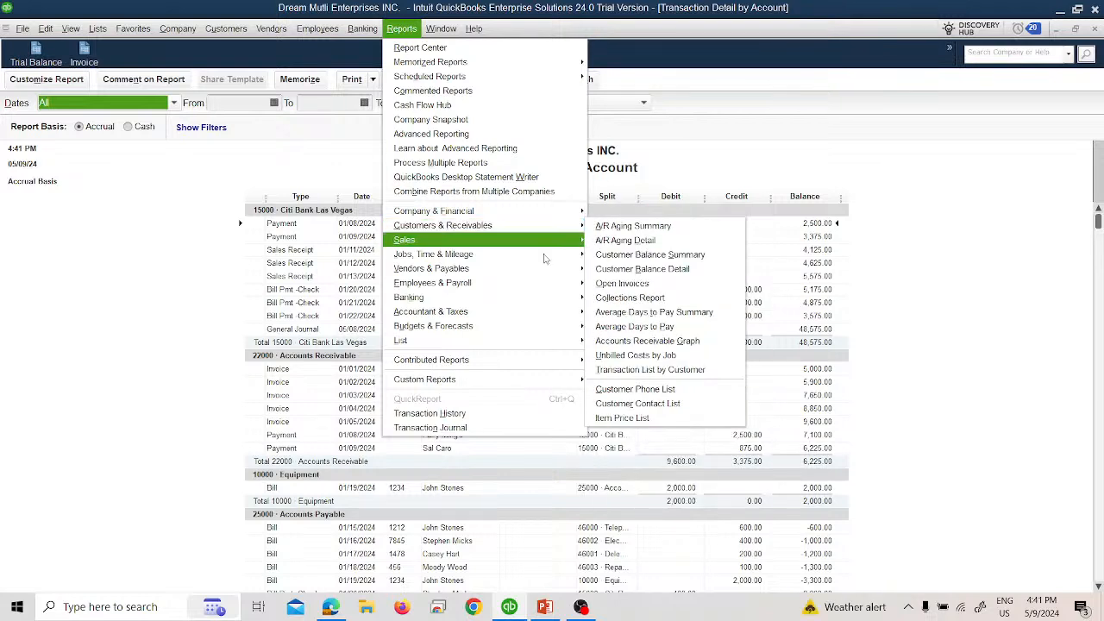
{"action": "mouse_move", "coordinate": [573, 311]}
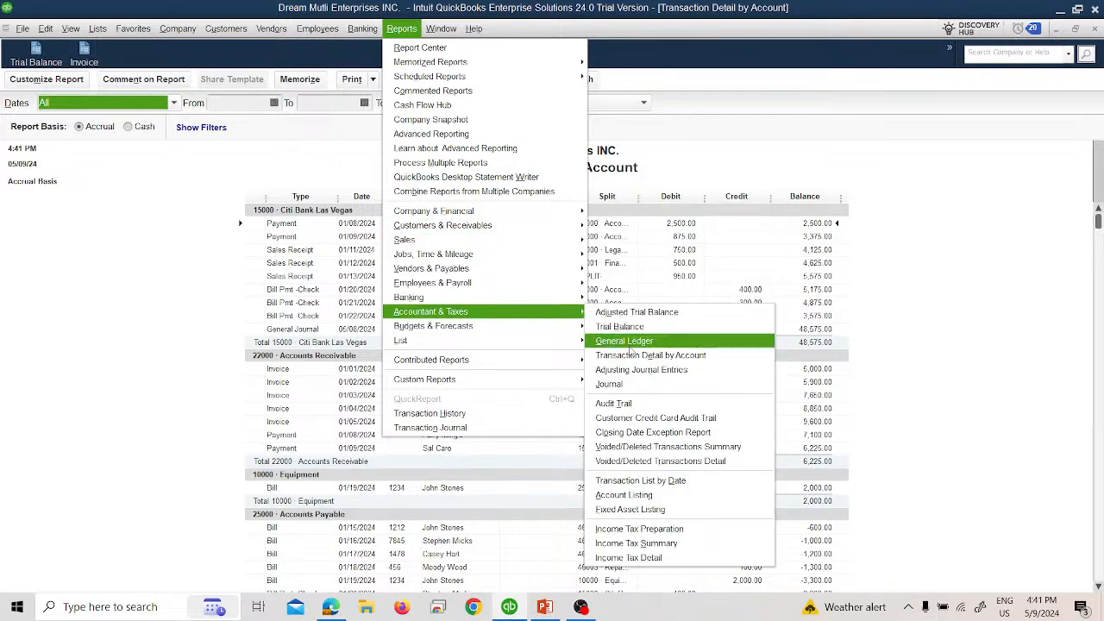
{"action": "key", "text": "Escape"}
{"action": "key", "text": "Escape"}
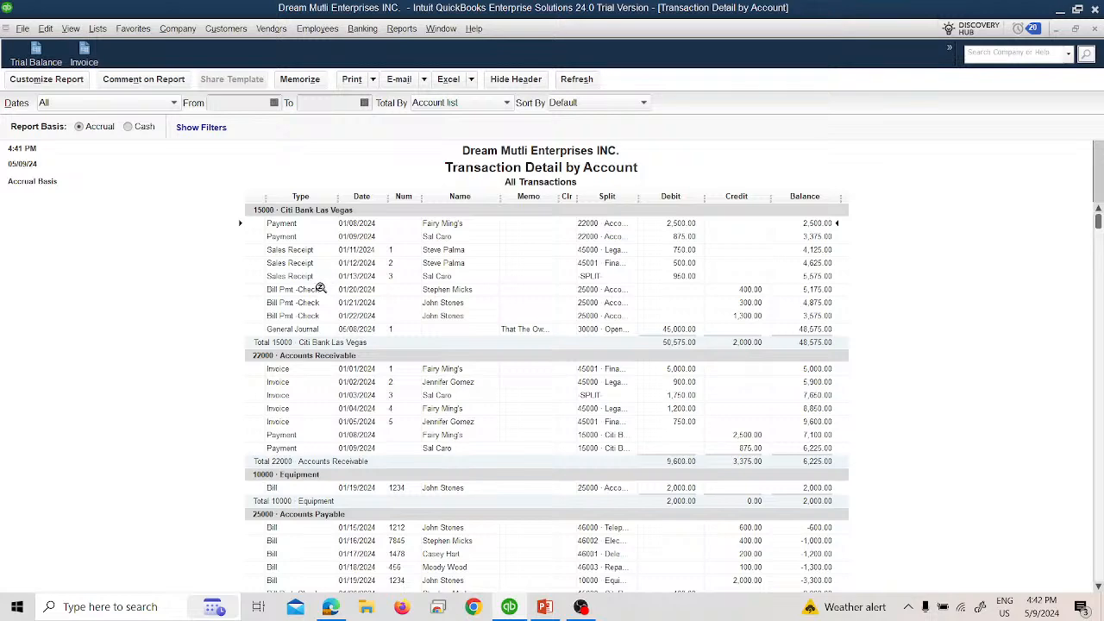
Step: Examine the Transaction Detail by Account report through its expense accounts and grand total, and close it without memorizing
{"action": "scroll", "coordinate": [319, 356], "scroll_direction": "down", "scroll_amount": 3}
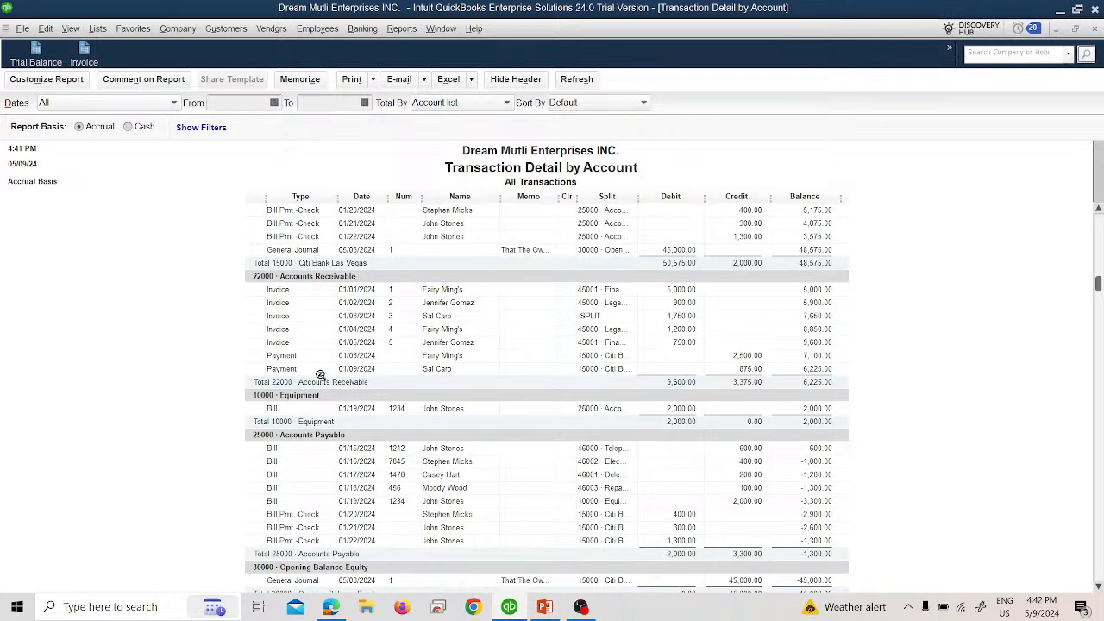
{"action": "scroll", "coordinate": [319, 375], "scroll_direction": "down", "scroll_amount": 6}
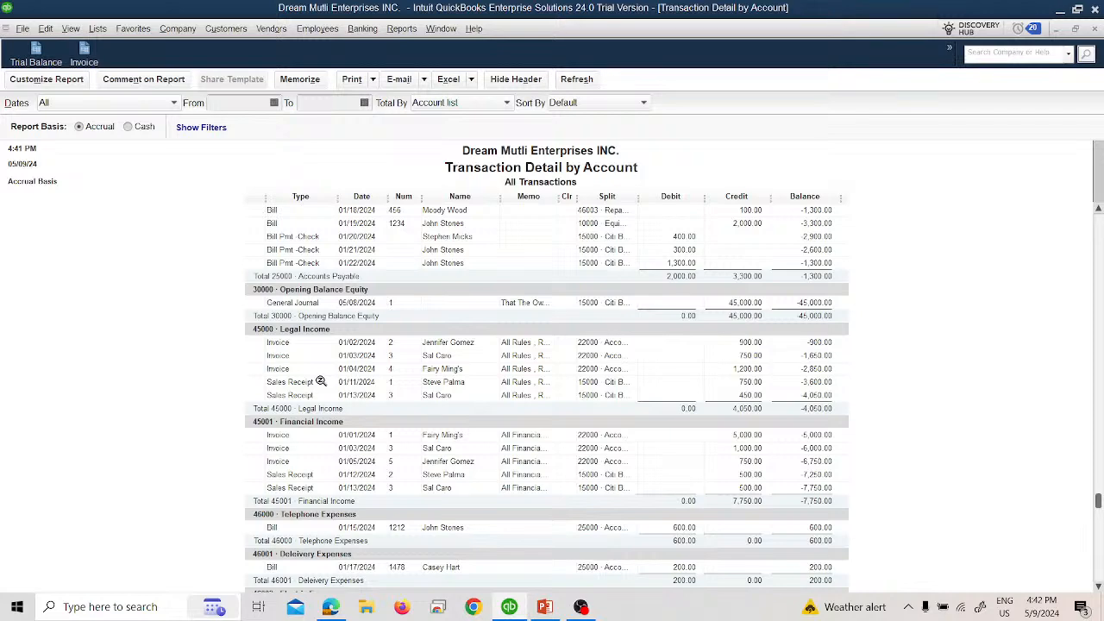
{"action": "scroll", "coordinate": [320, 382], "scroll_direction": "down", "scroll_amount": 3}
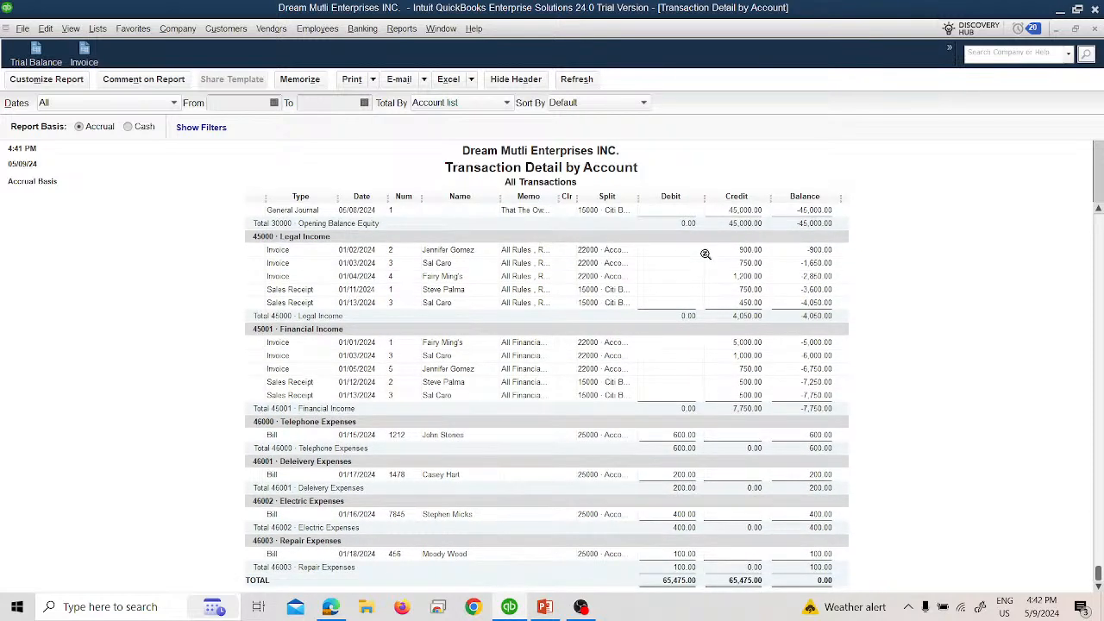
{"action": "left_click", "coordinate": [1095, 28]}
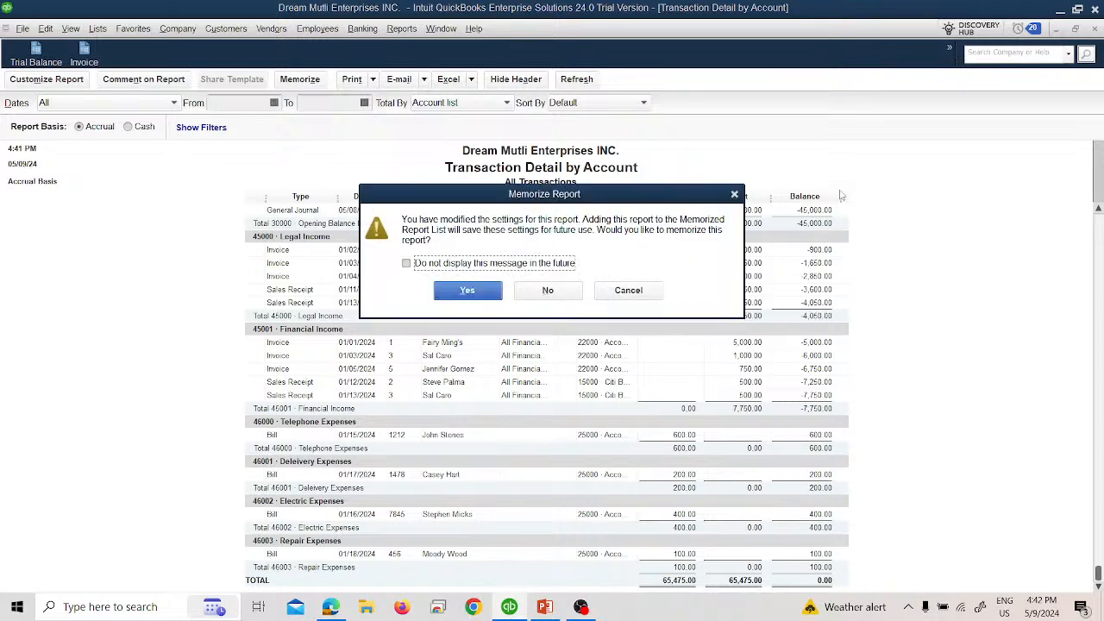
{"action": "left_click", "coordinate": [548, 294]}
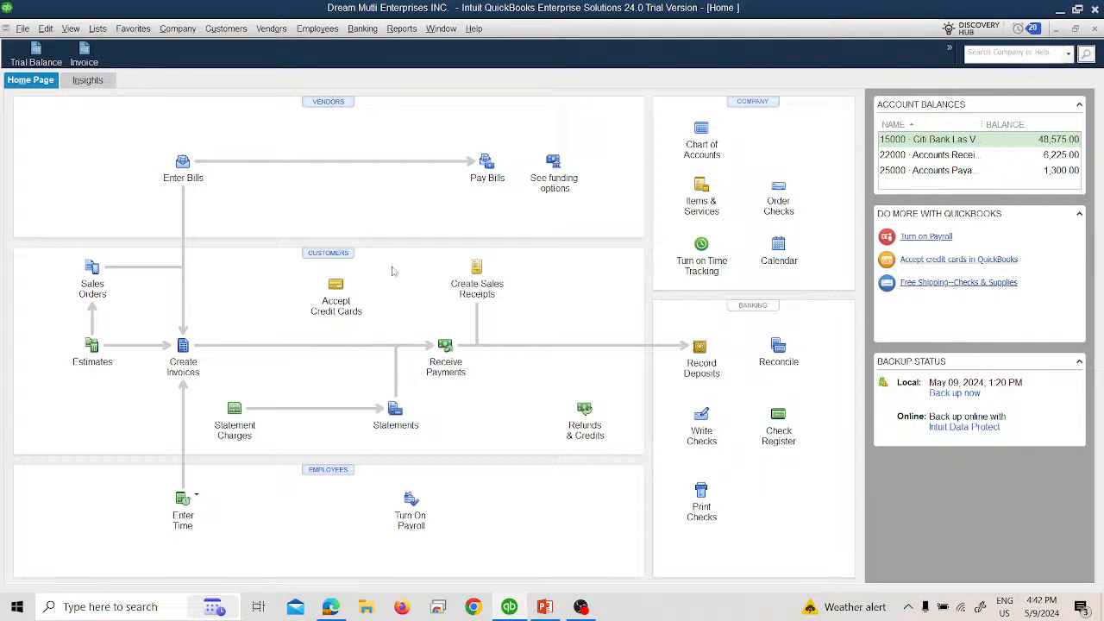
Step: Open the Trial Balance report and review its date range, filter and header/footer customization options
{"action": "left_click", "coordinate": [36, 53]}
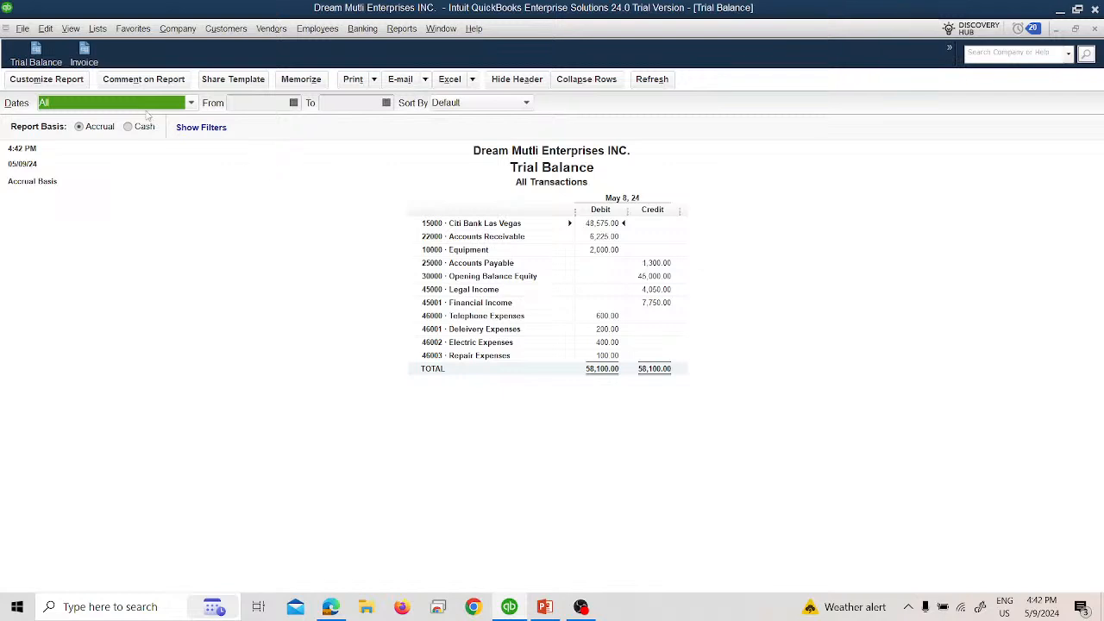
{"action": "left_click", "coordinate": [79, 85]}
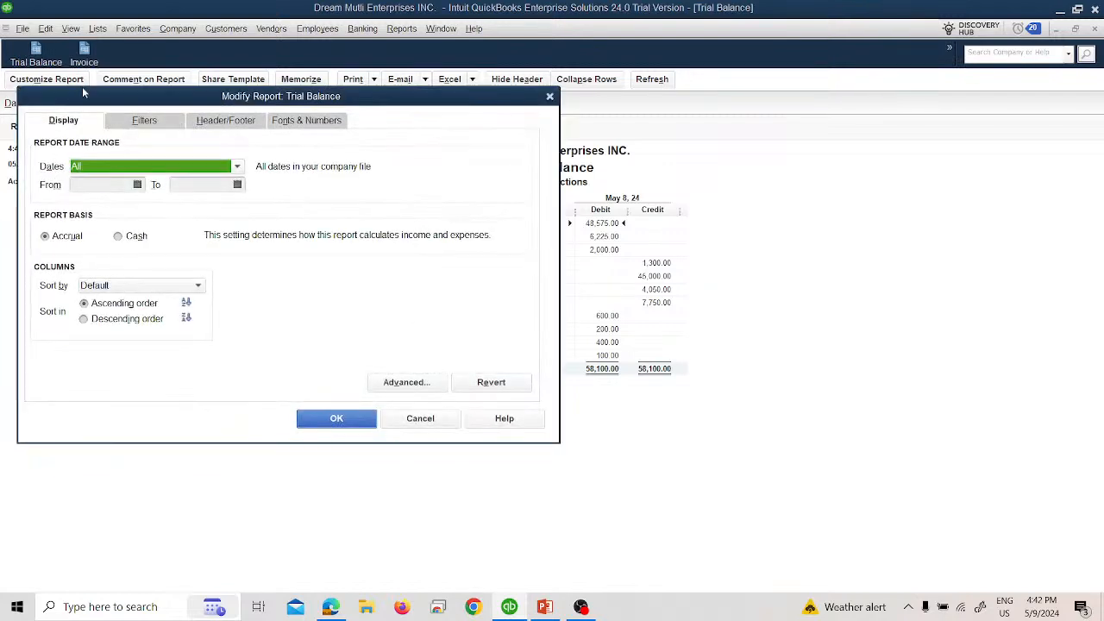
{"action": "left_click", "coordinate": [152, 169]}
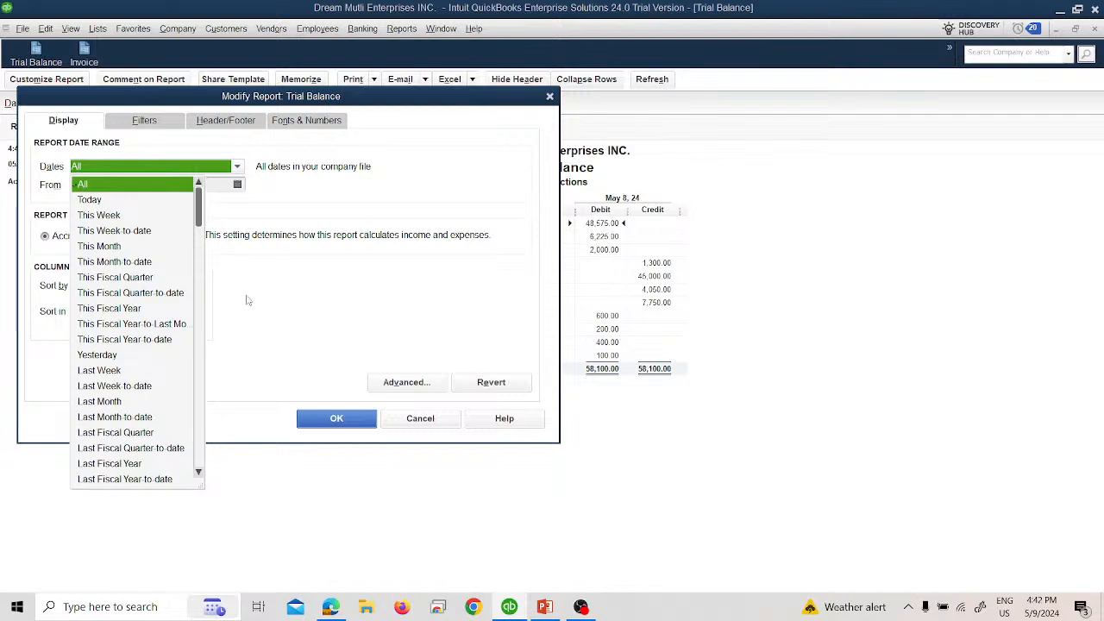
{"action": "left_click", "coordinate": [302, 230]}
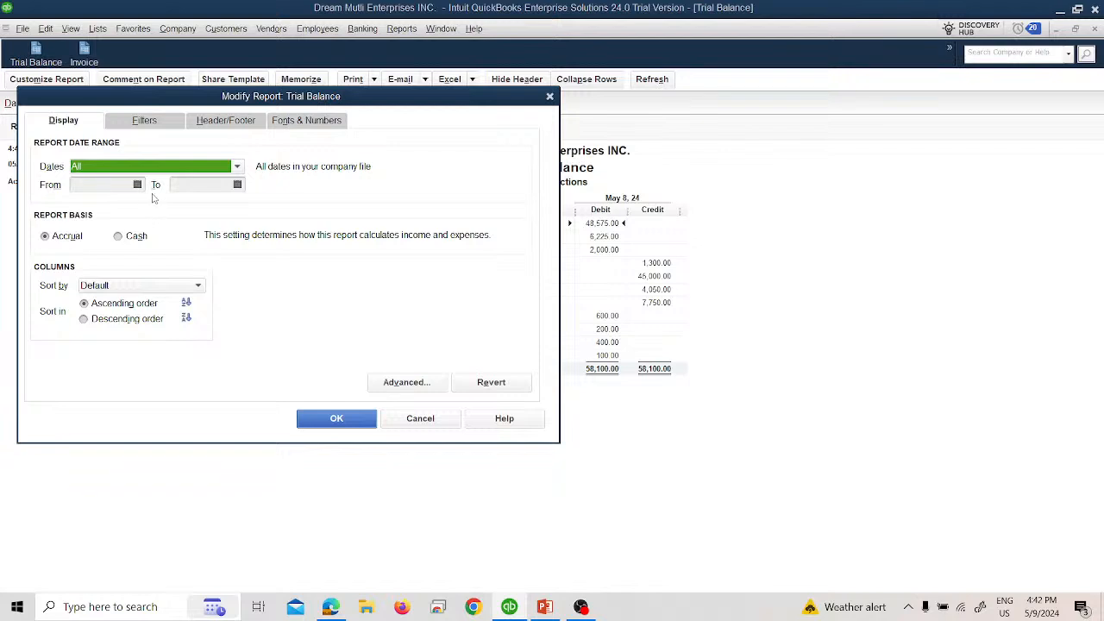
{"action": "left_click", "coordinate": [144, 121]}
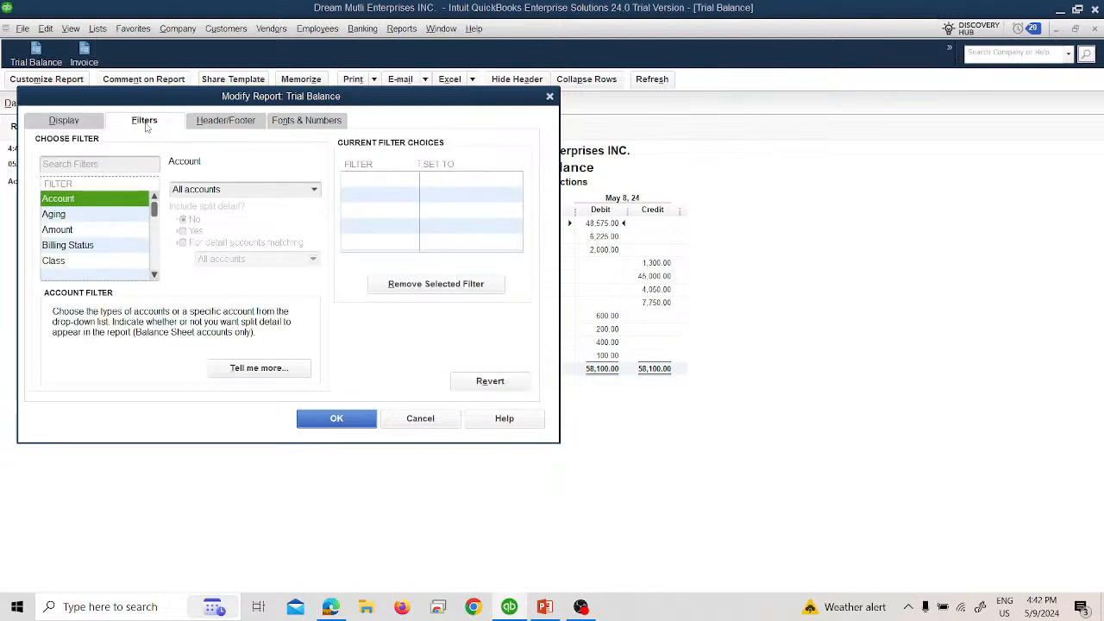
{"action": "left_click", "coordinate": [207, 128]}
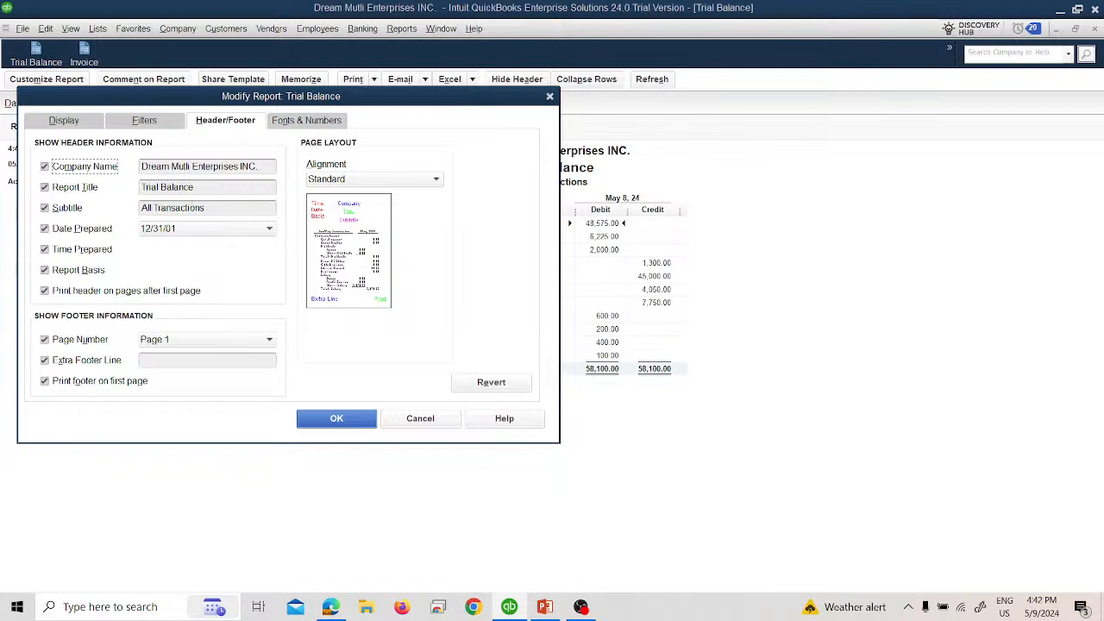
Step: Set the Trial Balance column labels font to Arial Bold, size 12, and apply the change to the related report text
{"action": "left_click", "coordinate": [307, 122]}
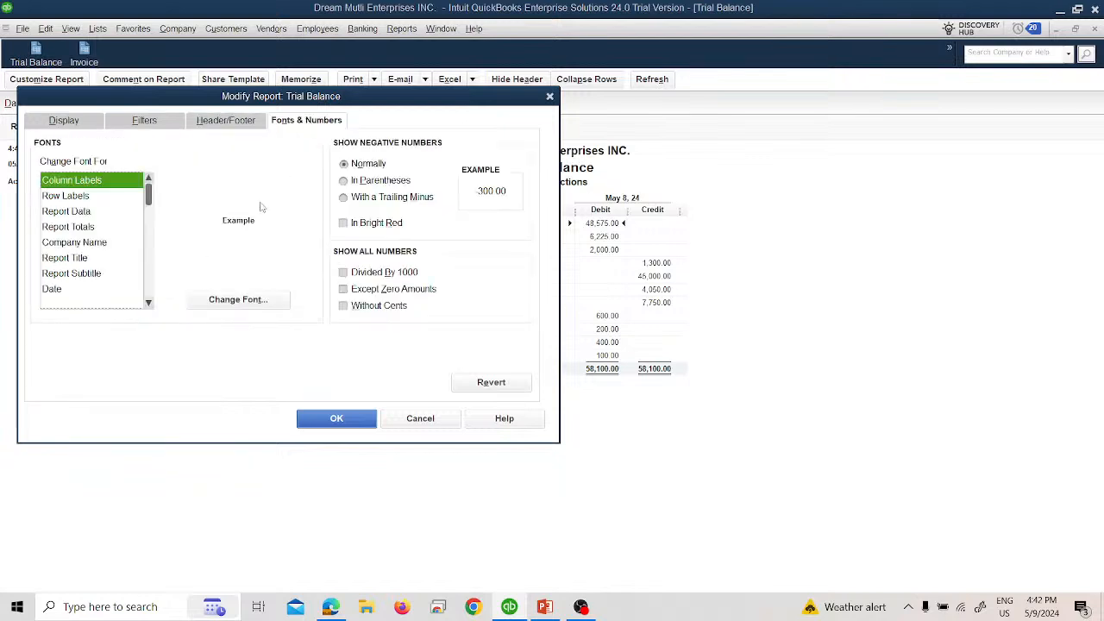
{"action": "left_click", "coordinate": [219, 299]}
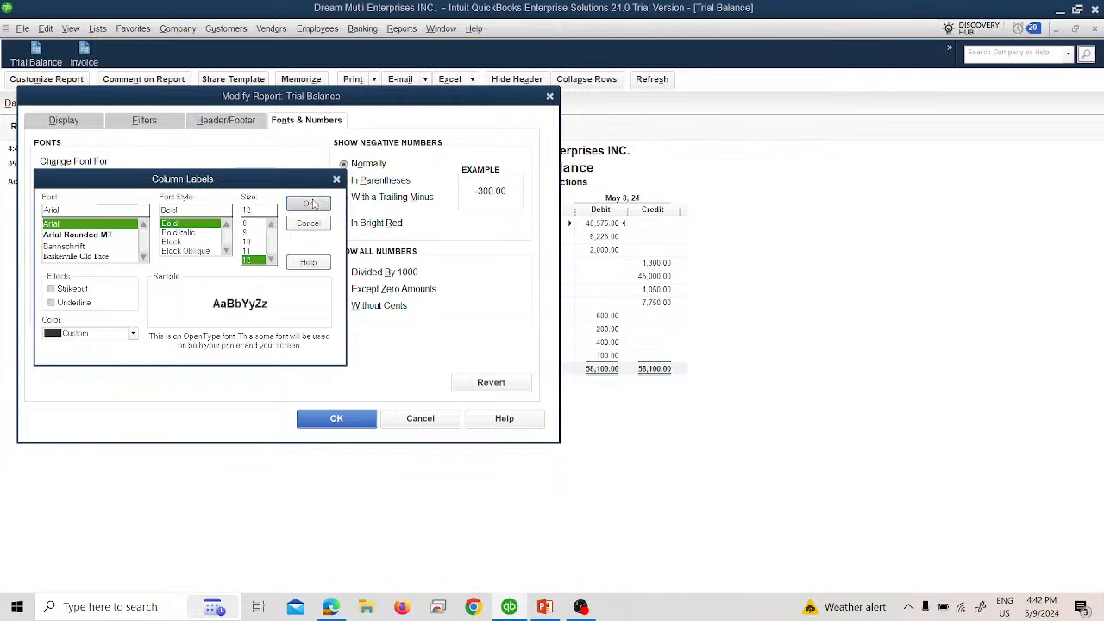
{"action": "left_click", "coordinate": [308, 203]}
{"action": "left_click", "coordinate": [498, 191]}
{"action": "left_click", "coordinate": [362, 418]}
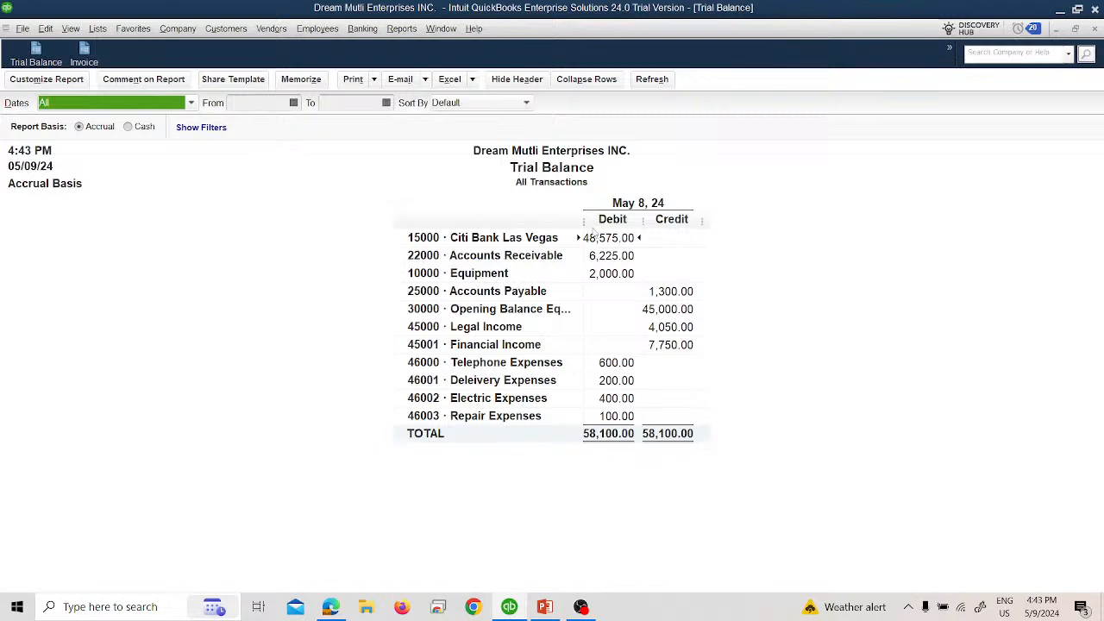
Step: Widen the Trial Balance account column, widen the debit and credit columns to the same size, and close the report without memorizing
{"action": "left_click", "coordinate": [584, 225]}
{"action": "left_click_drag", "start_coordinate": [584, 225], "coordinate": [627, 226]}
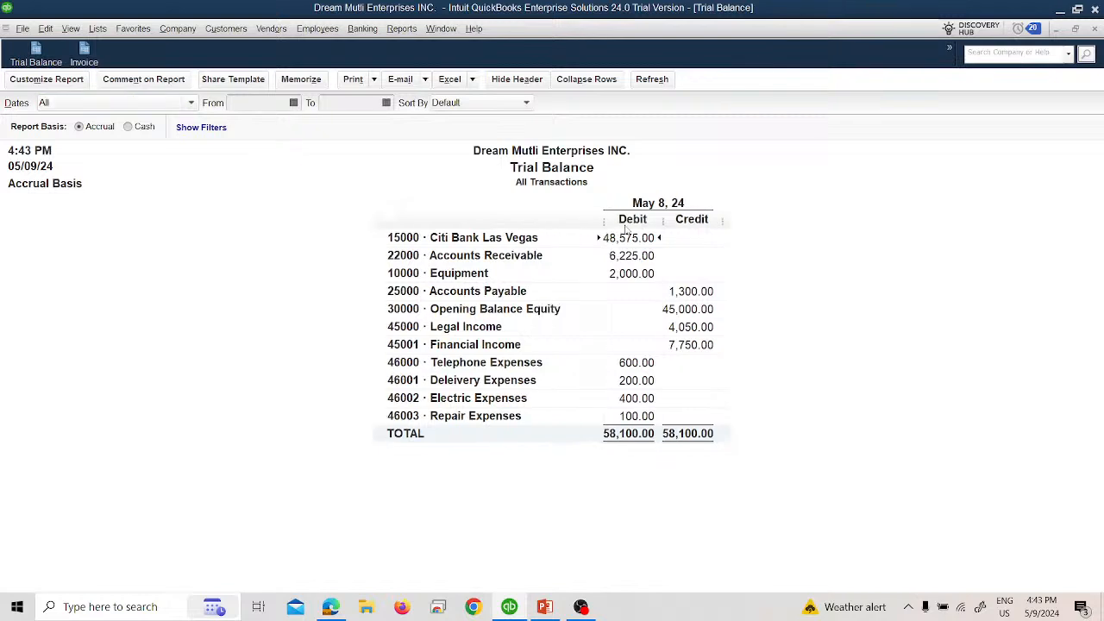
{"action": "left_click_drag", "start_coordinate": [669, 219], "coordinate": [676, 219]}
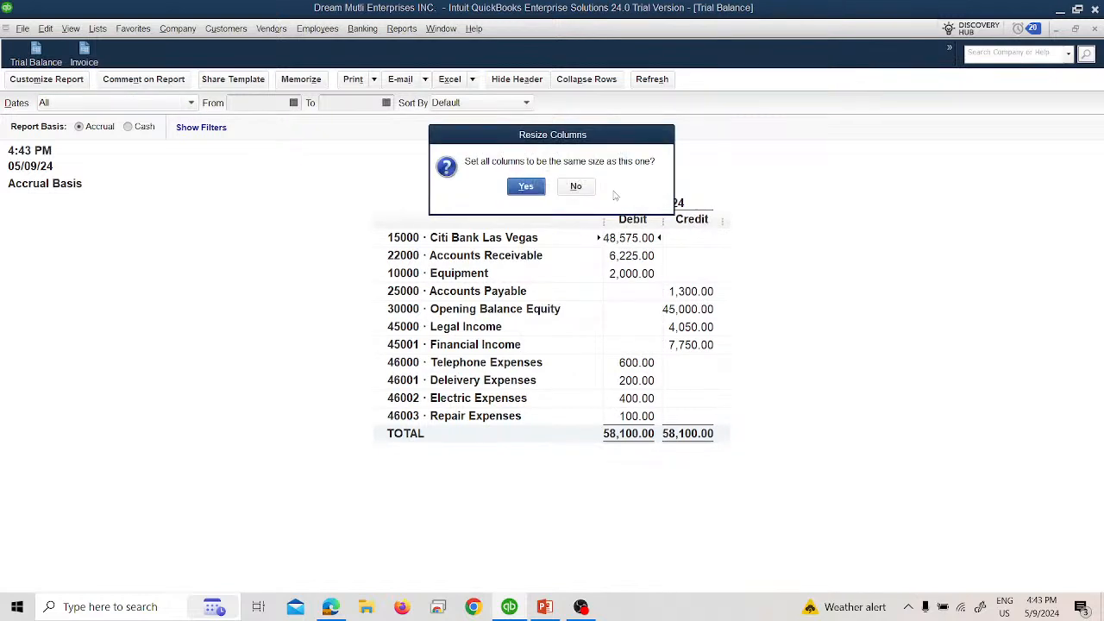
{"action": "left_click", "coordinate": [526, 186]}
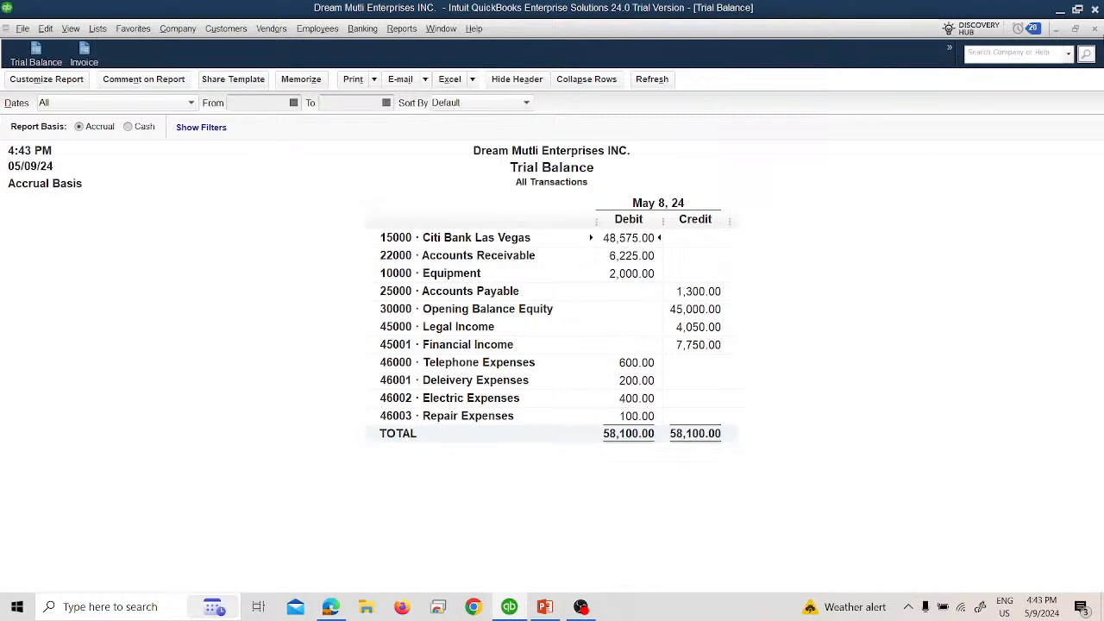
{"action": "left_click", "coordinate": [1093, 29]}
{"action": "left_click", "coordinate": [547, 291]}
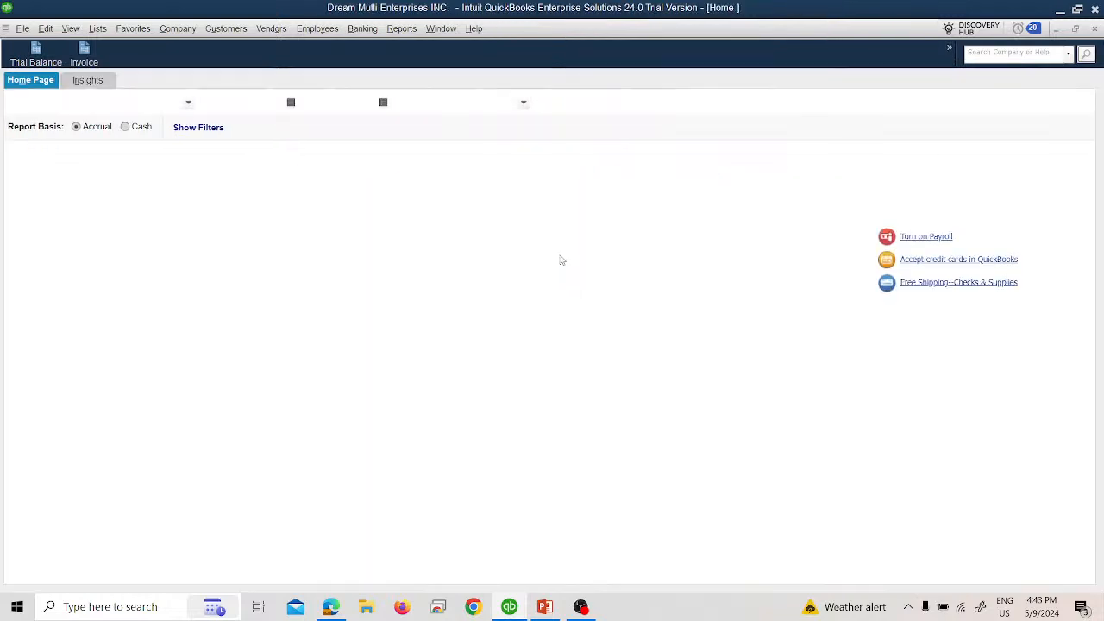
Step: Open the Profit & Loss Standard report and set its date range to All
{"action": "left_click", "coordinate": [402, 29]}
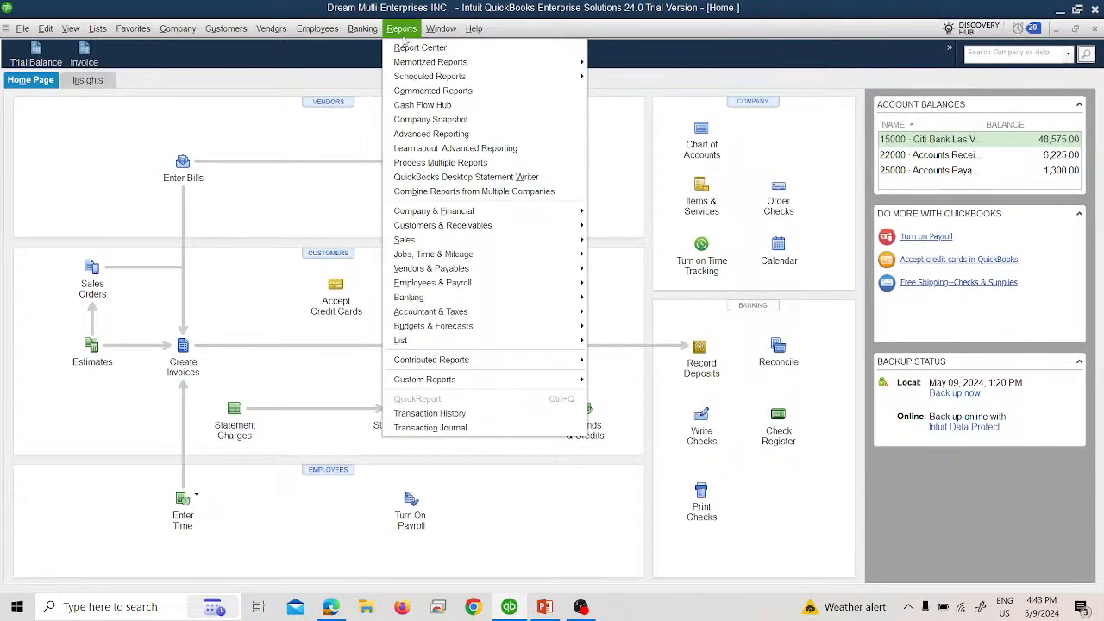
{"action": "mouse_move", "coordinate": [559, 214]}
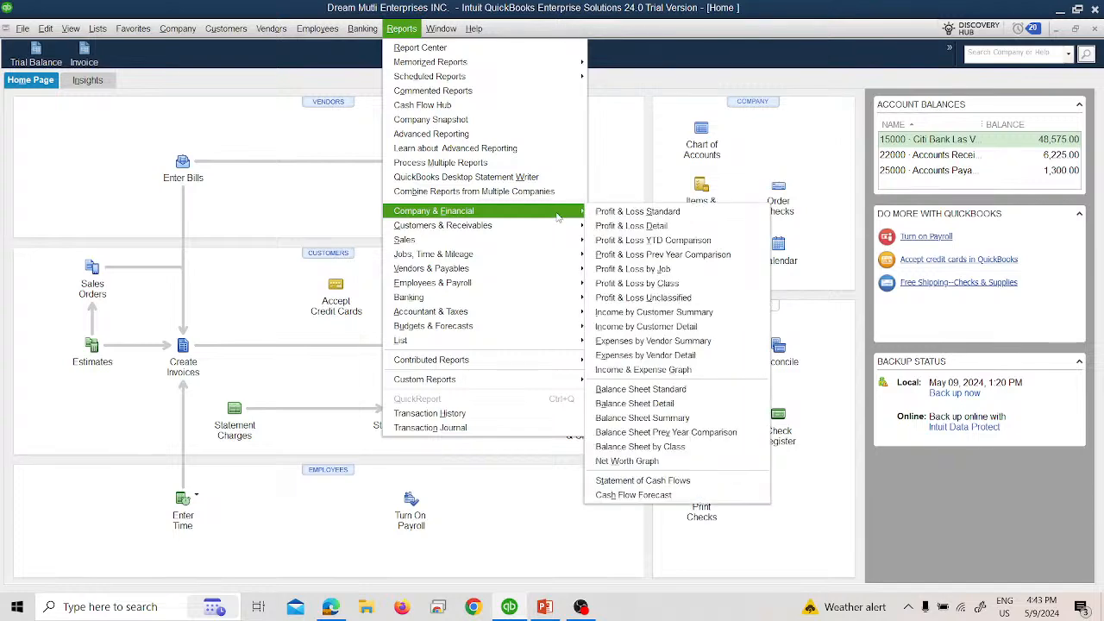
{"action": "left_click", "coordinate": [601, 214]}
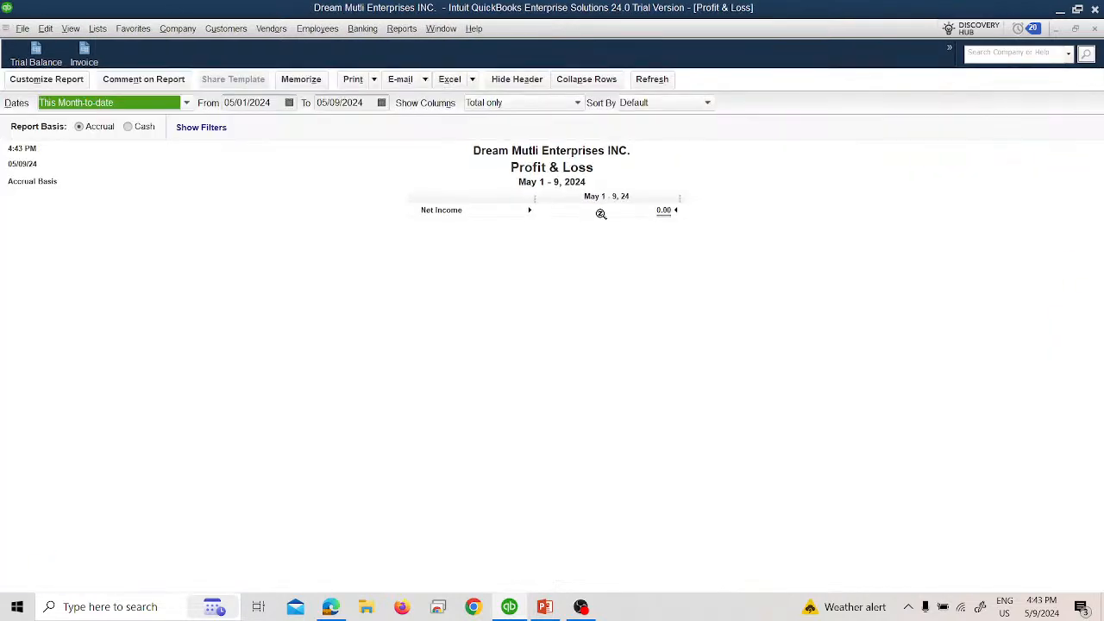
{"action": "left_click", "coordinate": [130, 103]}
{"action": "left_click", "coordinate": [121, 116]}
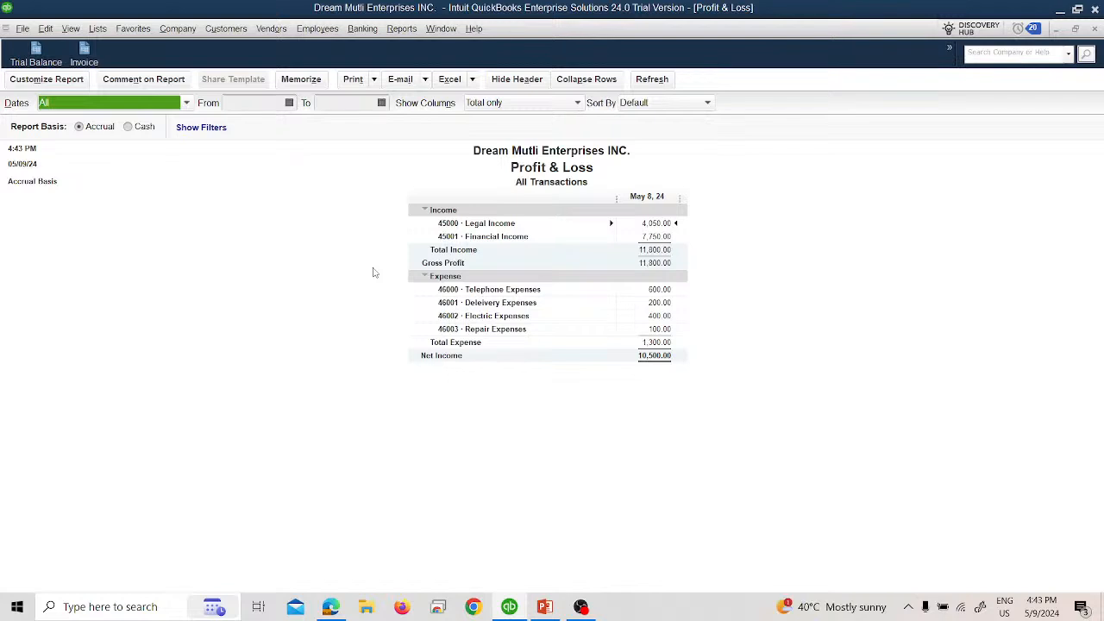
Step: Review the display and filter customization options of the Profit & Loss report, and cancel without changing them
{"action": "left_click", "coordinate": [47, 79]}
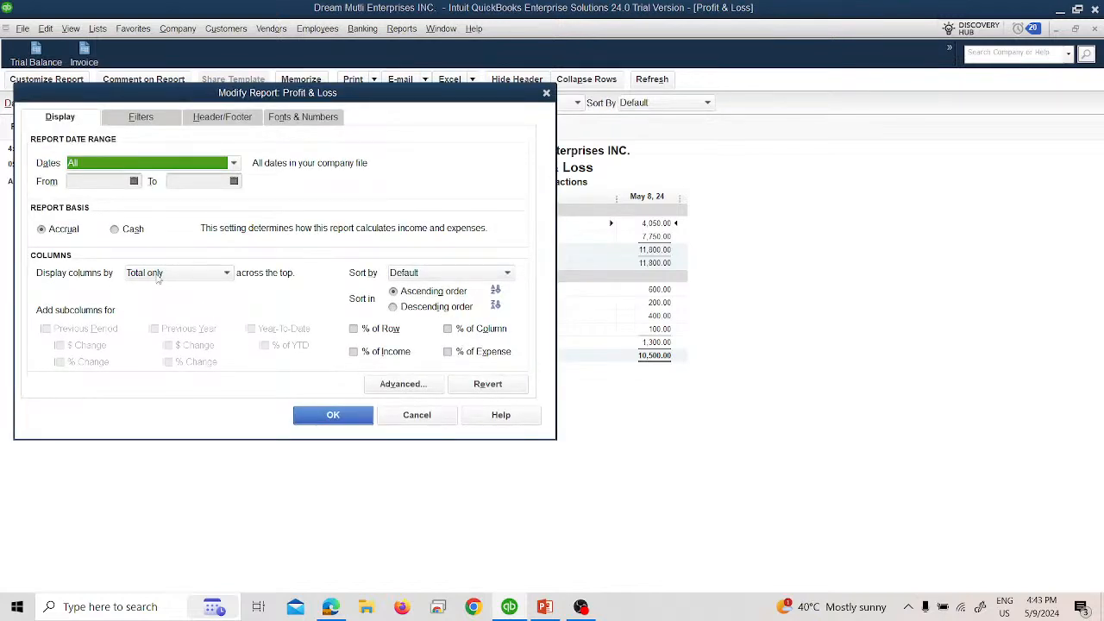
{"action": "left_click", "coordinate": [130, 120]}
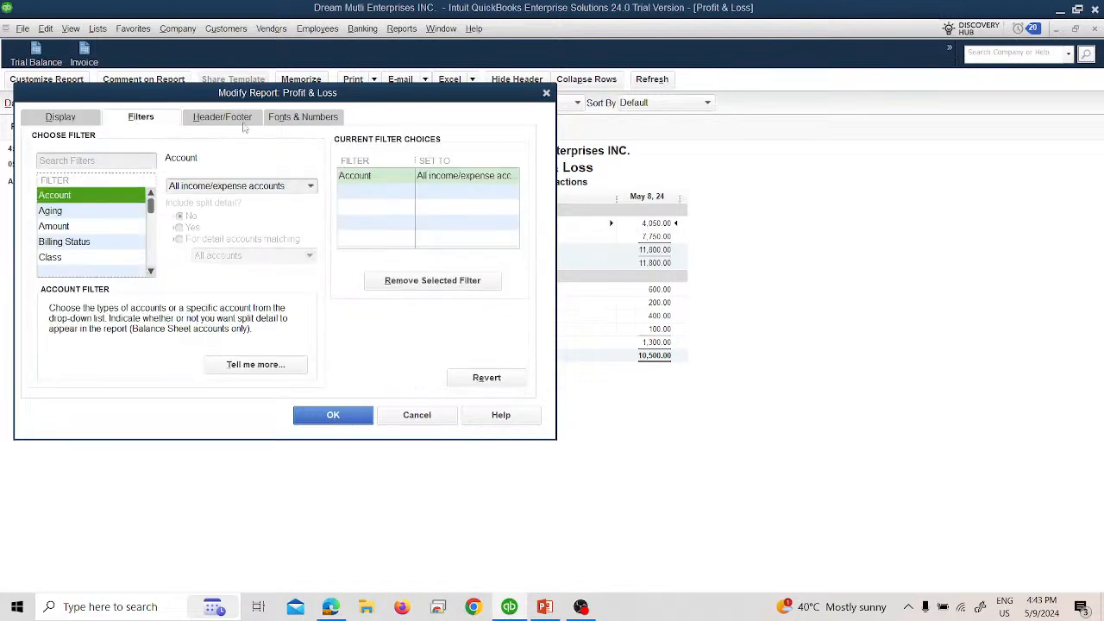
{"action": "left_click", "coordinate": [403, 416]}
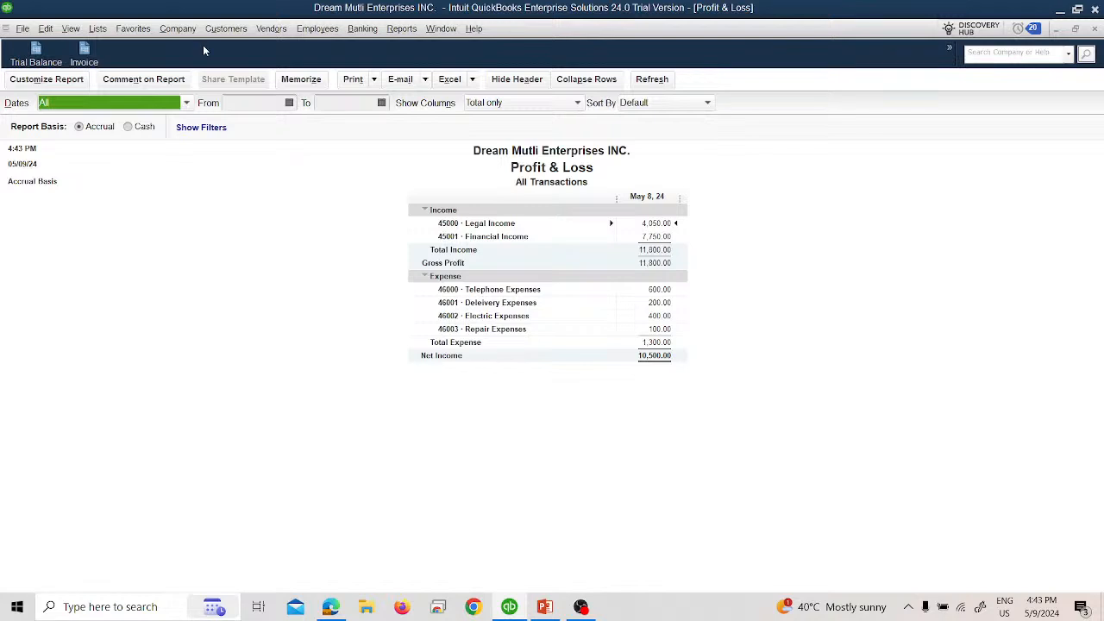
Step: Open the Profit & Loss Detail report and set its date range to All
{"action": "left_click", "coordinate": [401, 28]}
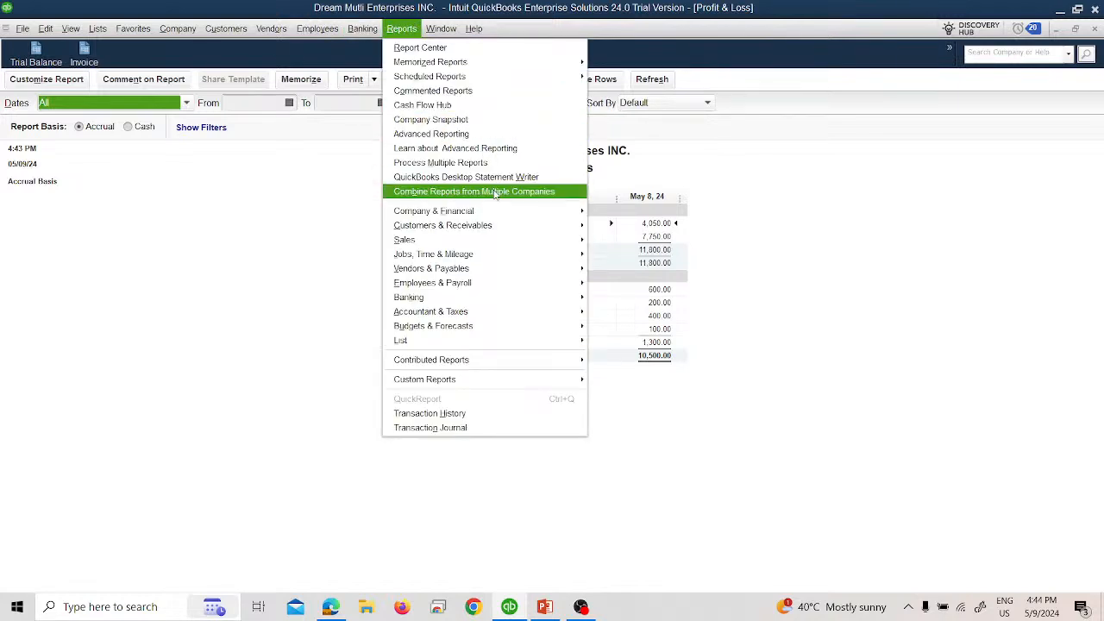
{"action": "mouse_move", "coordinate": [548, 211]}
{"action": "left_click", "coordinate": [609, 225]}
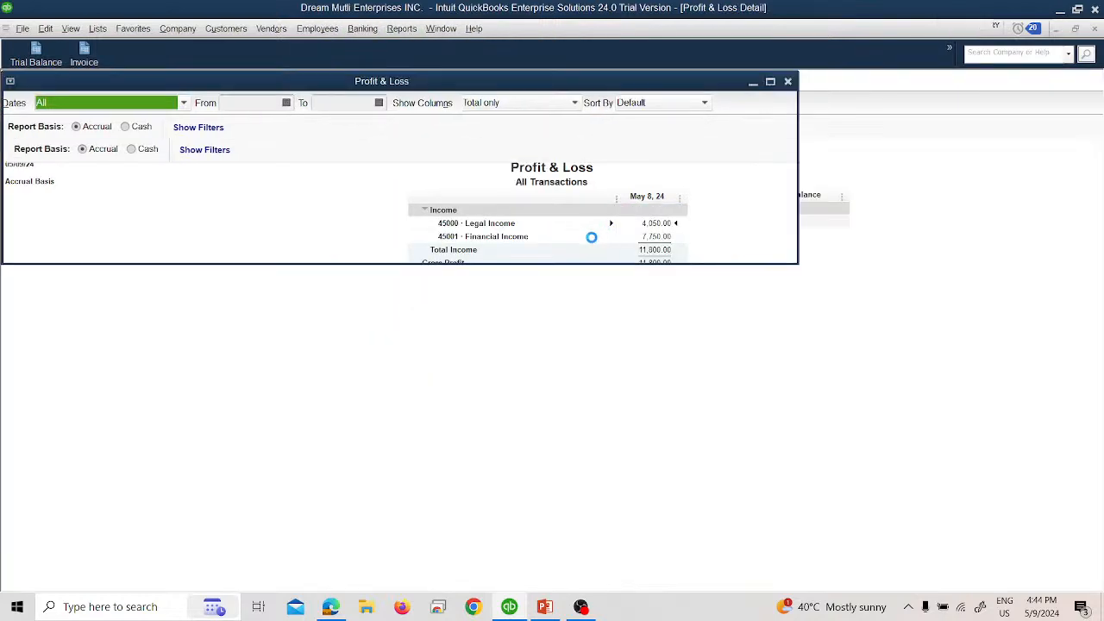
{"action": "left_click", "coordinate": [164, 105]}
{"action": "scroll", "coordinate": [166, 121], "scroll_direction": "up", "scroll_amount": 2}
{"action": "left_click", "coordinate": [142, 125]}
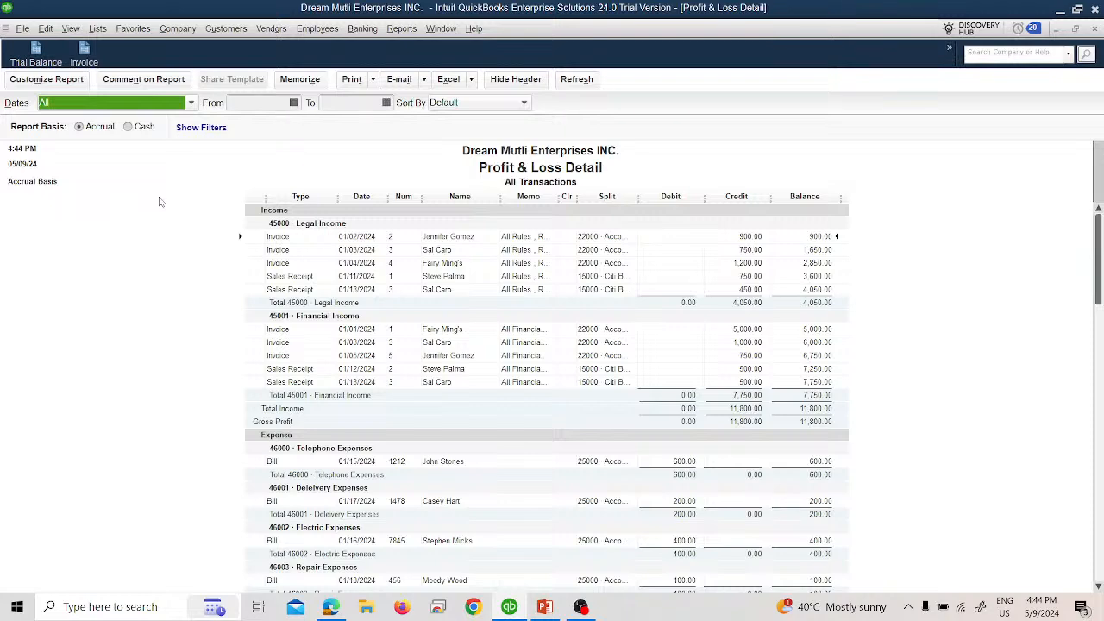
Step: Review the column choices in the Profit & Loss Detail customization options, and cancel without changing them
{"action": "left_click", "coordinate": [76, 79]}
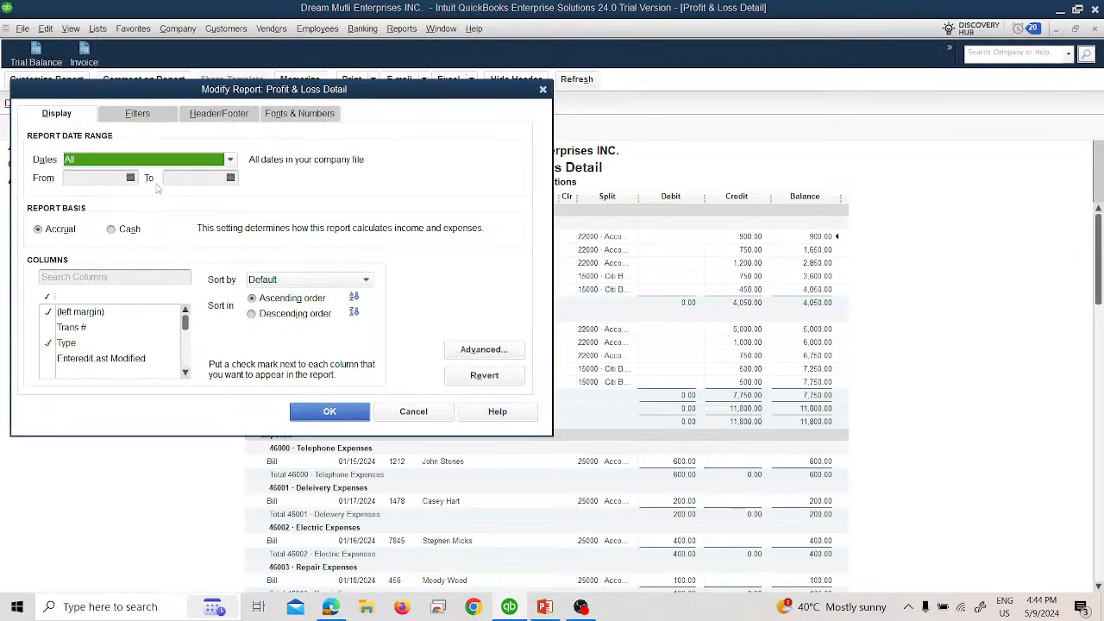
{"action": "scroll", "coordinate": [123, 344], "scroll_direction": "down", "scroll_amount": 1}
{"action": "scroll", "coordinate": [123, 344], "scroll_direction": "down", "scroll_amount": 4}
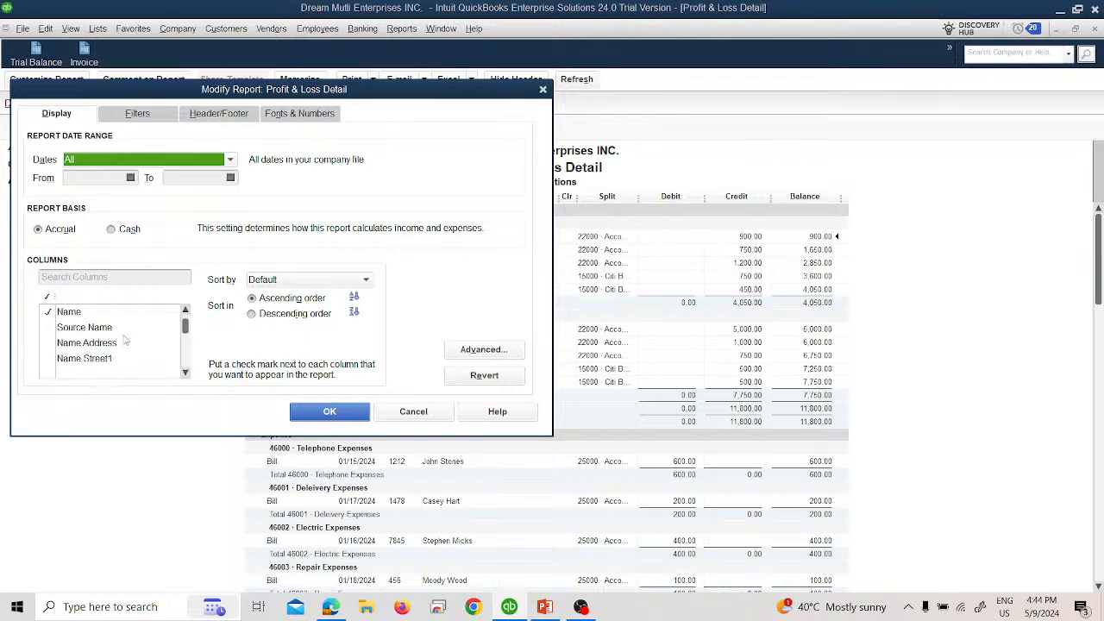
{"action": "left_click", "coordinate": [443, 407]}
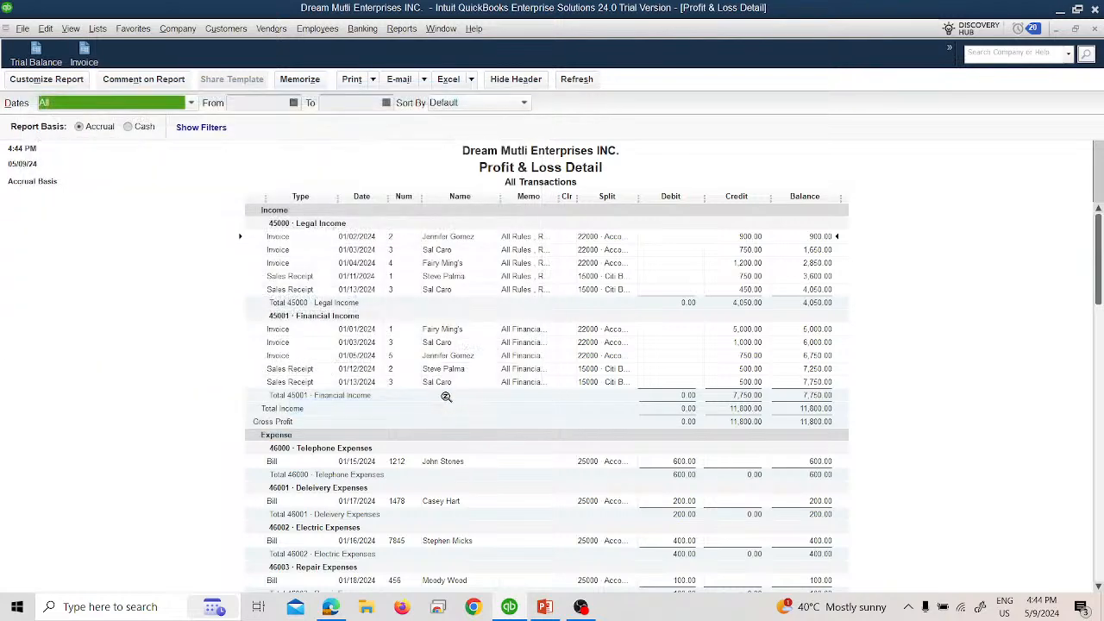
Step: Close the open Profit & Loss reports without memorizing them and return to the home page
{"action": "left_click", "coordinate": [401, 28]}
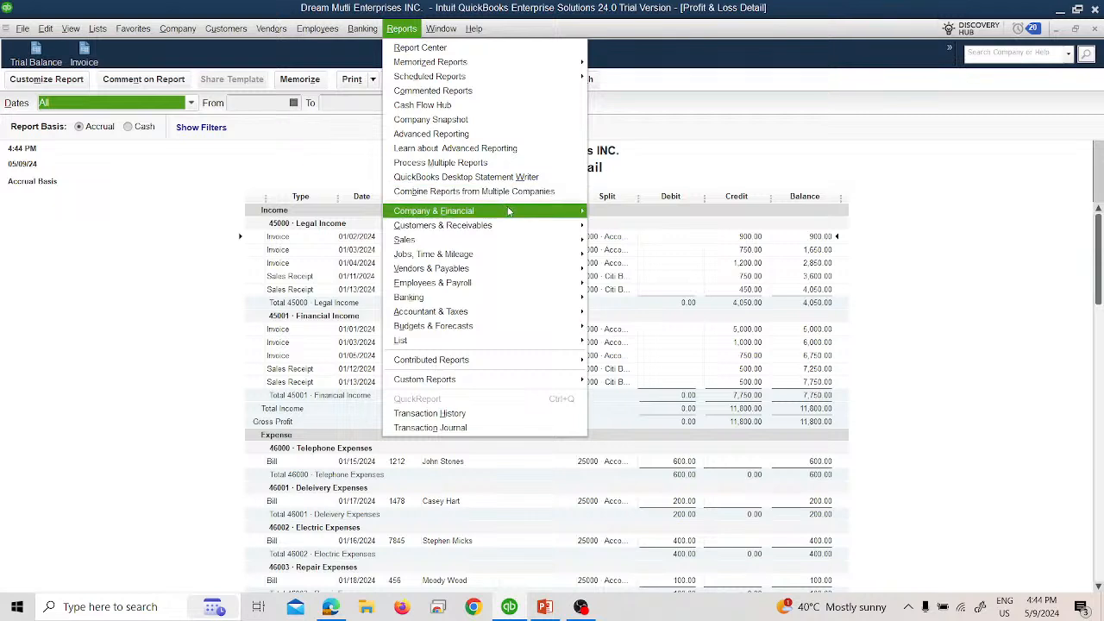
{"action": "mouse_move", "coordinate": [574, 213]}
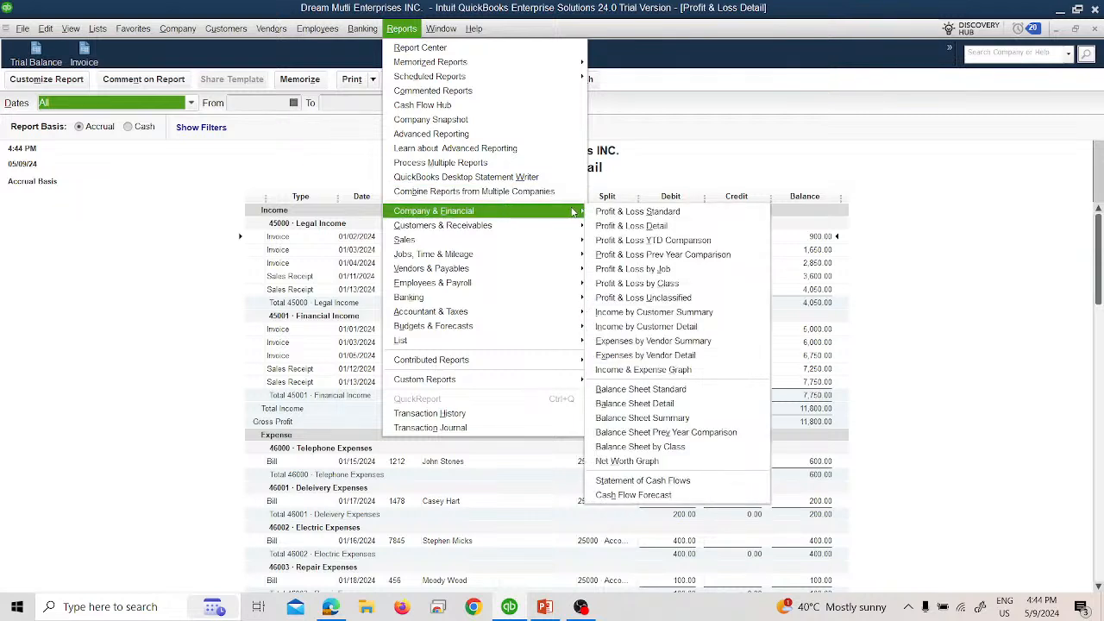
{"action": "left_click", "coordinate": [634, 246]}
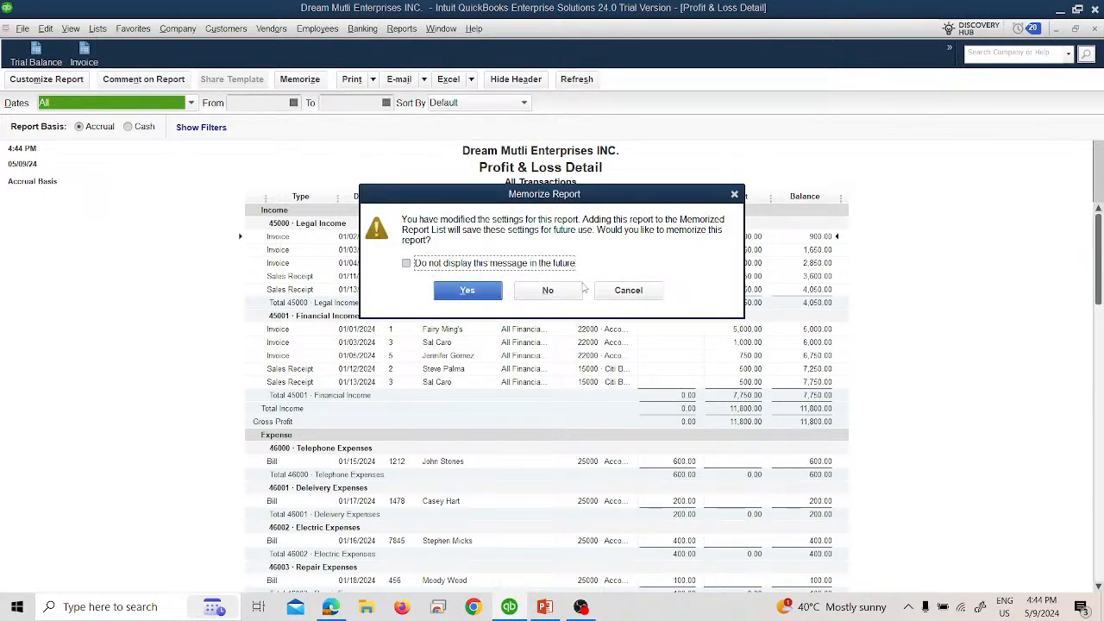
{"action": "left_click", "coordinate": [576, 288]}
{"action": "left_click", "coordinate": [576, 288]}
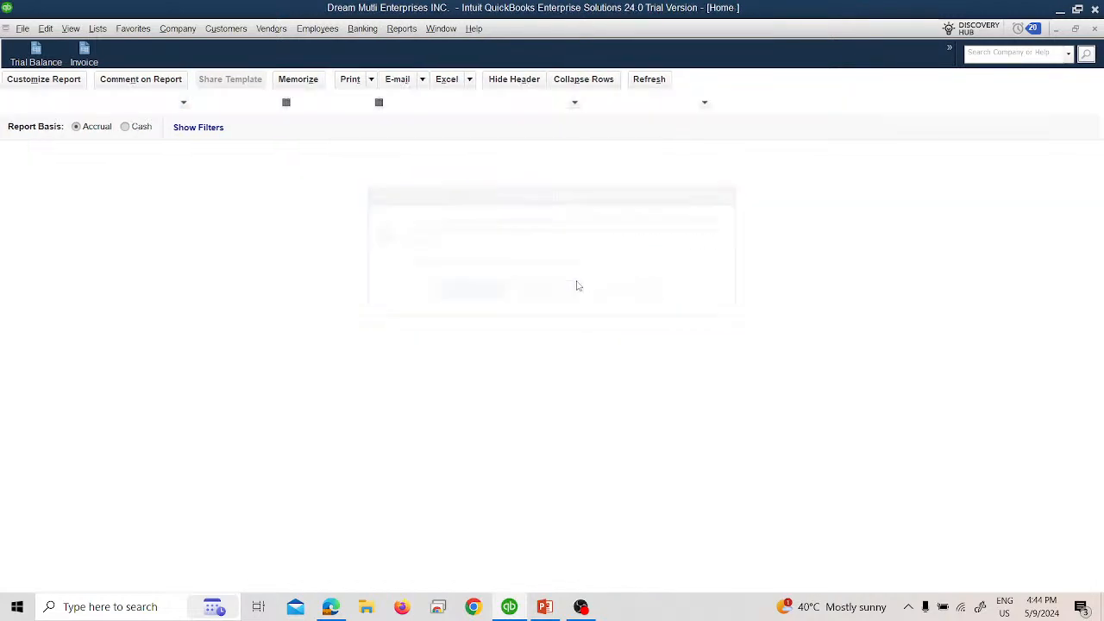
Step: View the Income by Customer Summary report with its date range set to All, and close it without memorizing
{"action": "left_click", "coordinate": [400, 30]}
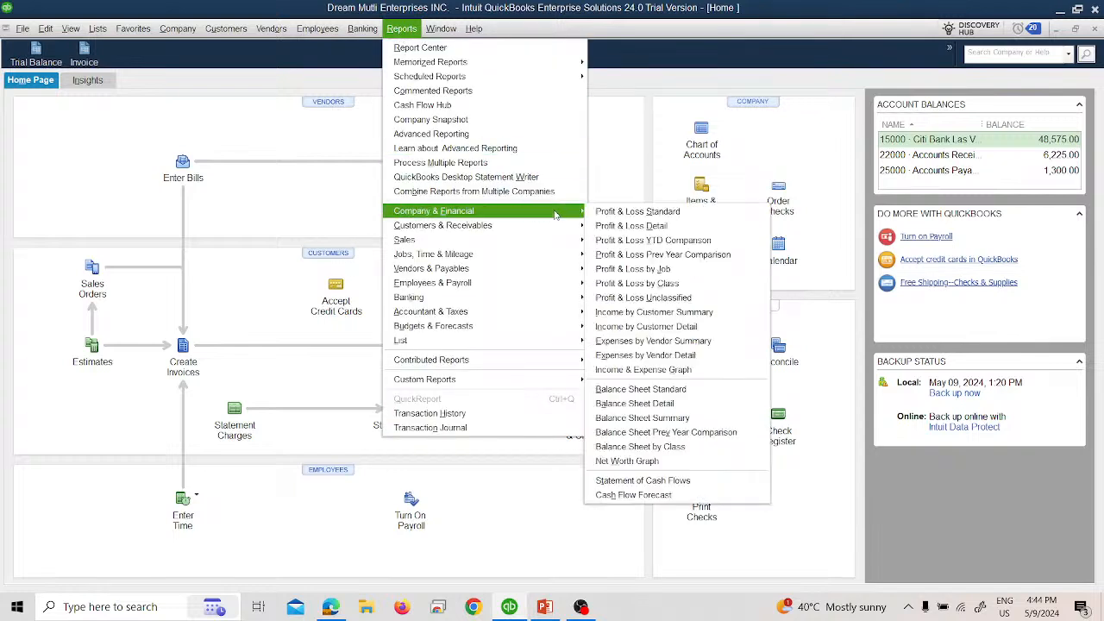
{"action": "left_click", "coordinate": [656, 313]}
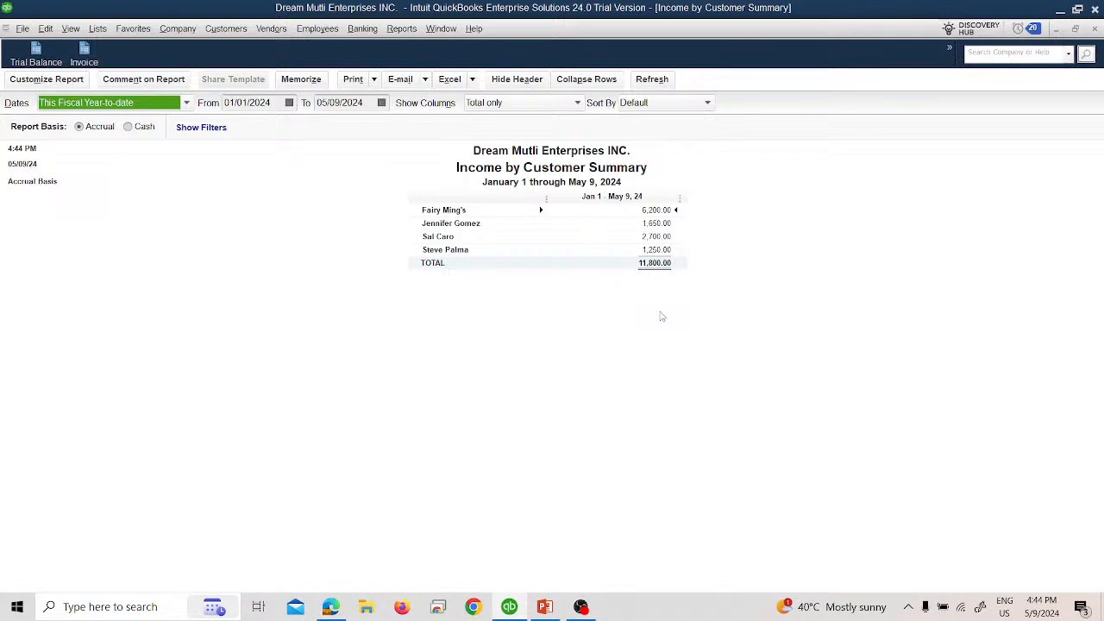
{"action": "left_click", "coordinate": [149, 105]}
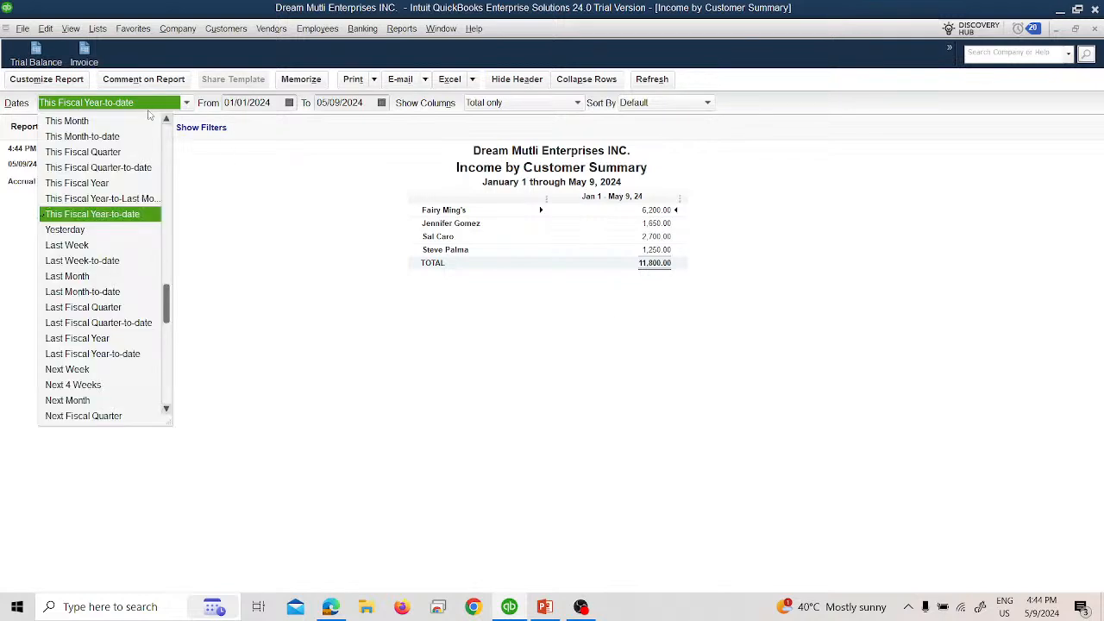
{"action": "scroll", "coordinate": [114, 129], "scroll_direction": "up", "scroll_amount": 1}
{"action": "left_click", "coordinate": [113, 126]}
{"action": "left_click", "coordinate": [129, 102]}
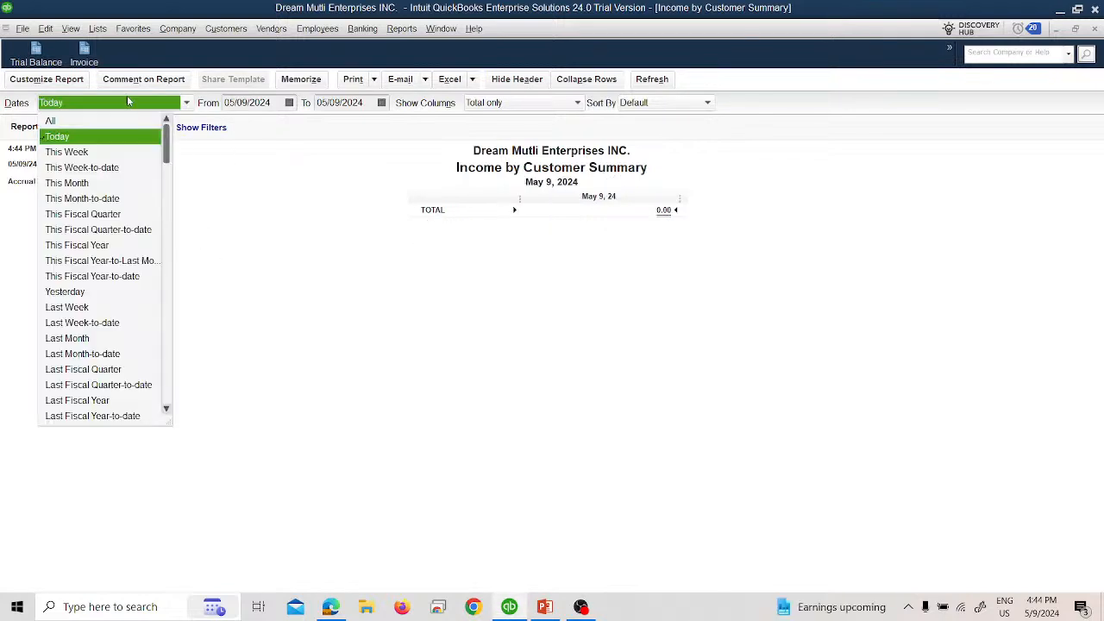
{"action": "left_click", "coordinate": [117, 122]}
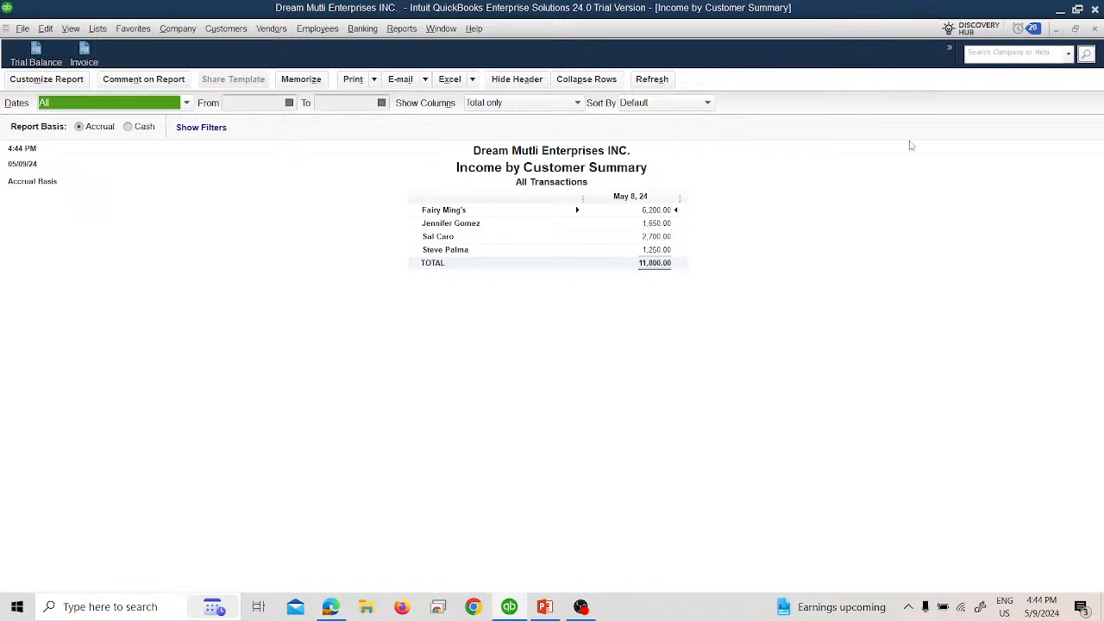
{"action": "left_click", "coordinate": [1094, 31]}
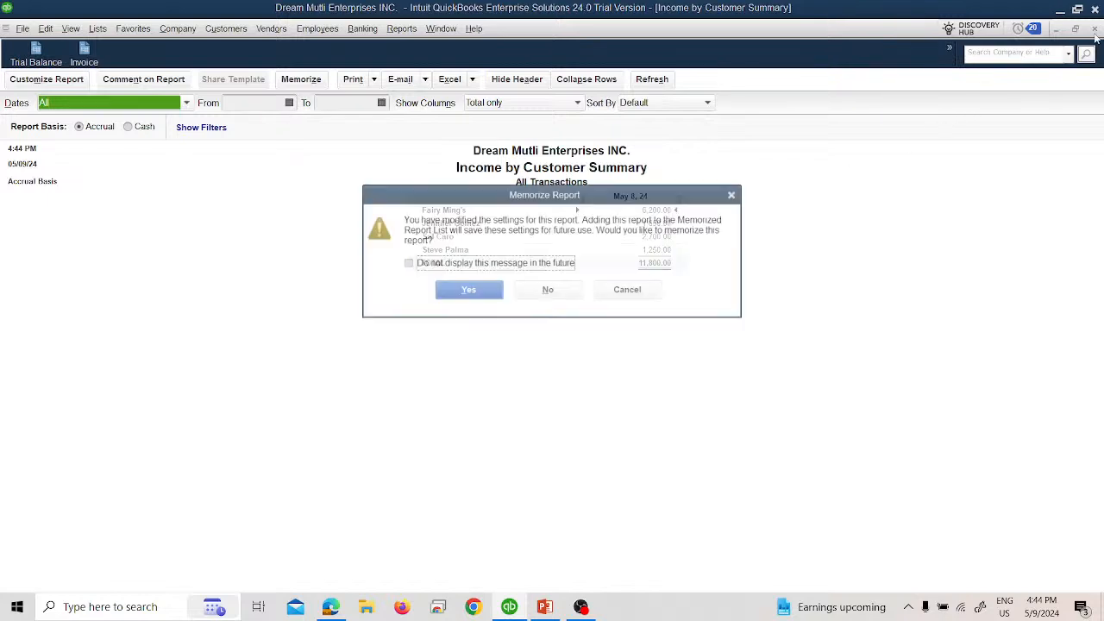
{"action": "left_click", "coordinate": [546, 289]}
Step: Open the Balance Sheet Standard report and set its date range to Today
{"action": "left_click", "coordinate": [401, 29]}
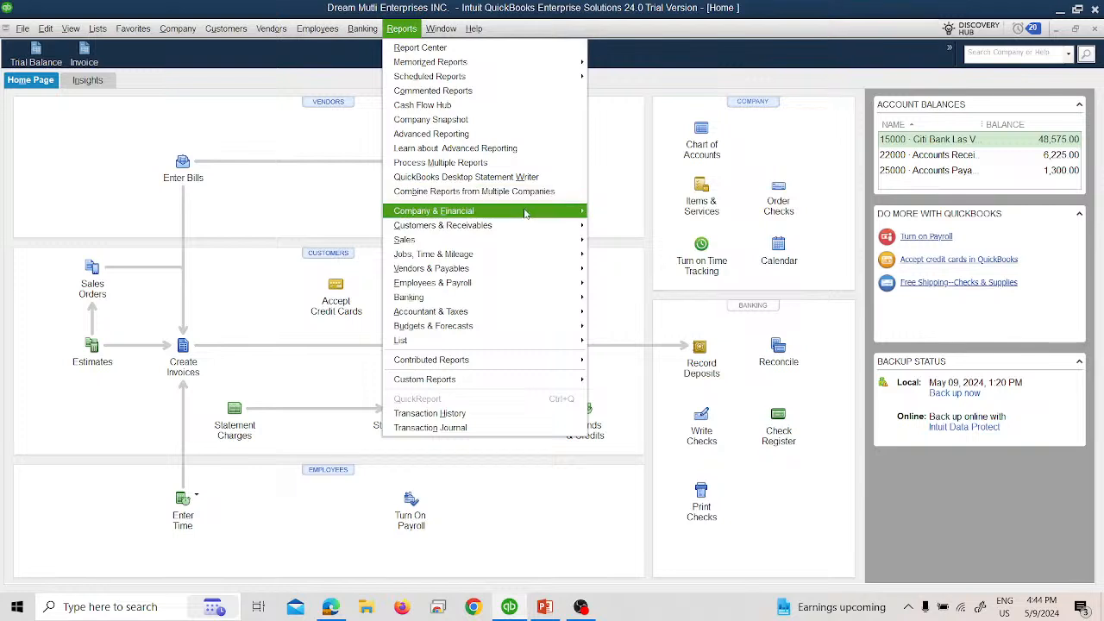
{"action": "mouse_move", "coordinate": [569, 213]}
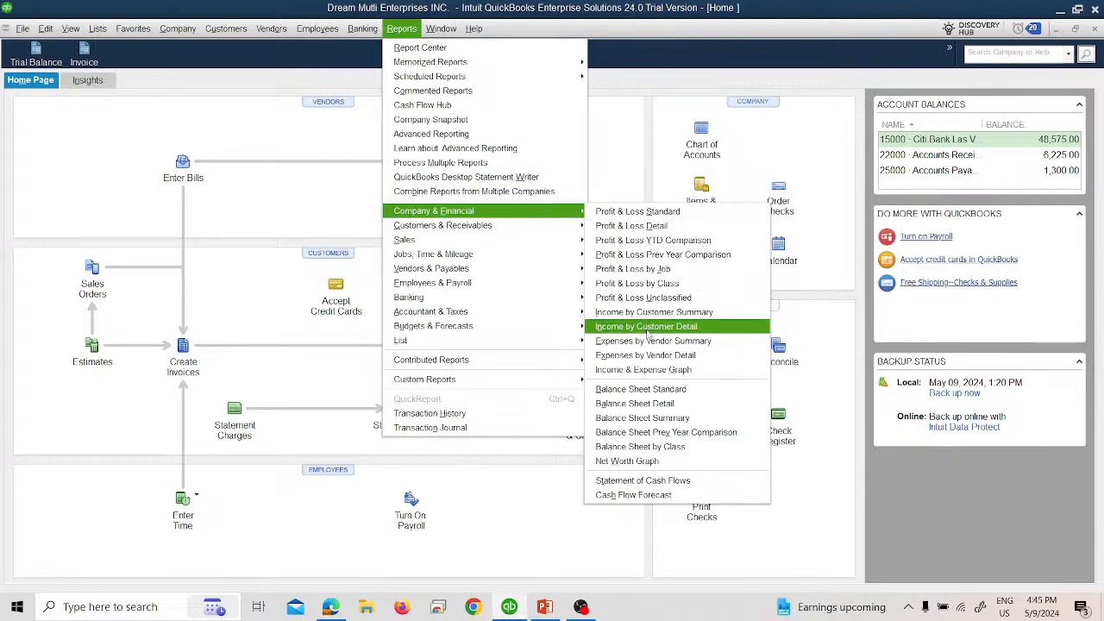
{"action": "left_click", "coordinate": [620, 392]}
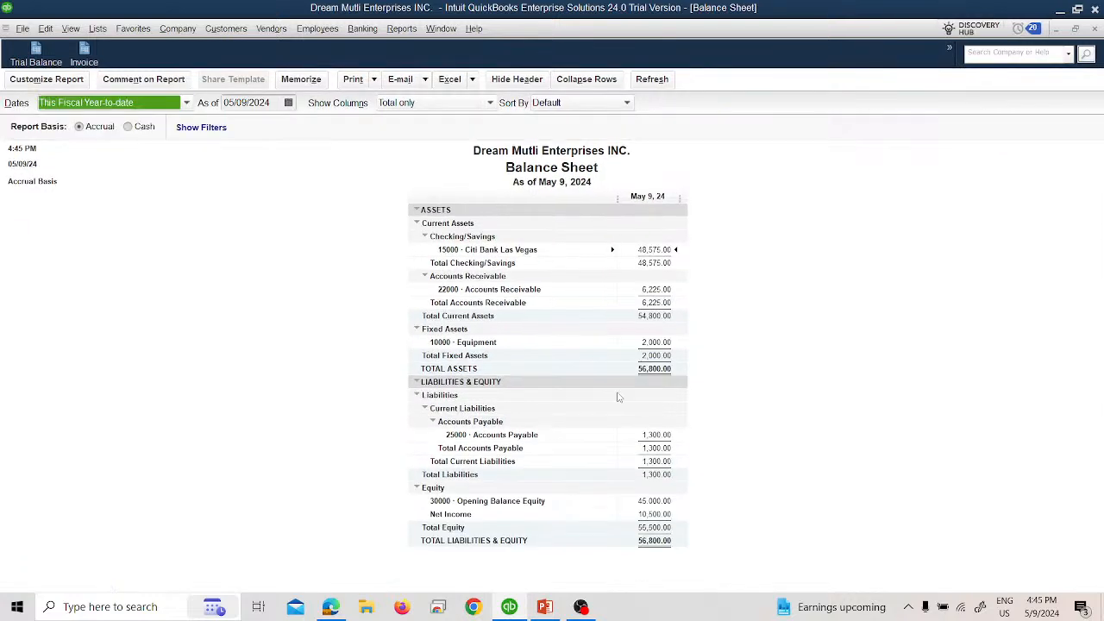
{"action": "left_click", "coordinate": [69, 107]}
{"action": "scroll", "coordinate": [74, 116], "scroll_direction": "up", "scroll_amount": 1}
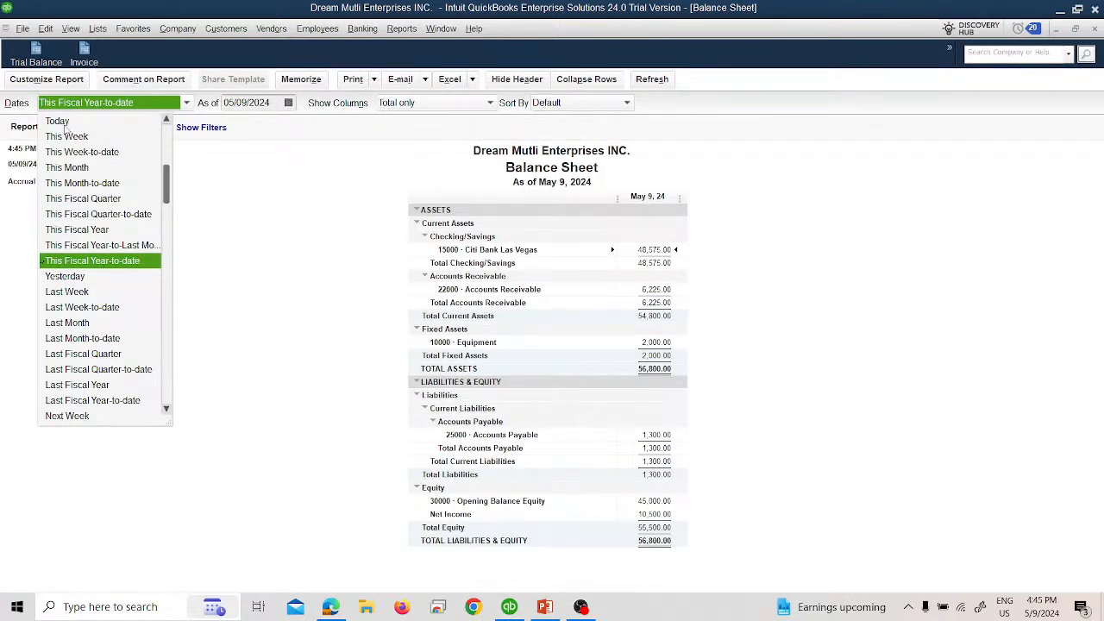
{"action": "left_click", "coordinate": [64, 125]}
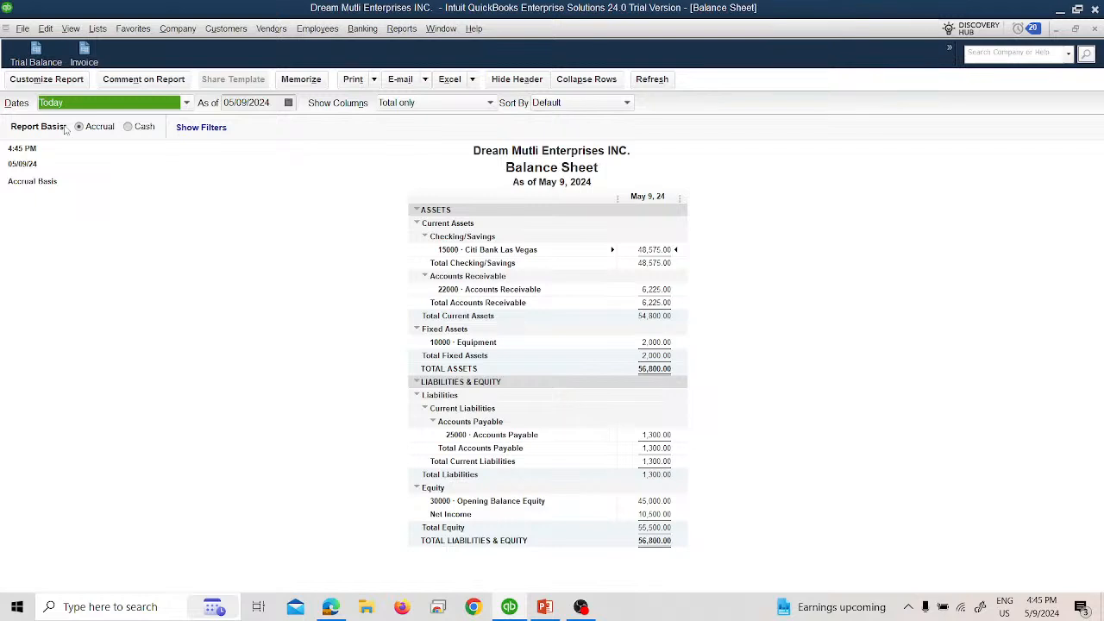
Step: Look over the Balance Sheet display customization options, cancel them, and close the report without memorizing
{"action": "left_click", "coordinate": [47, 80]}
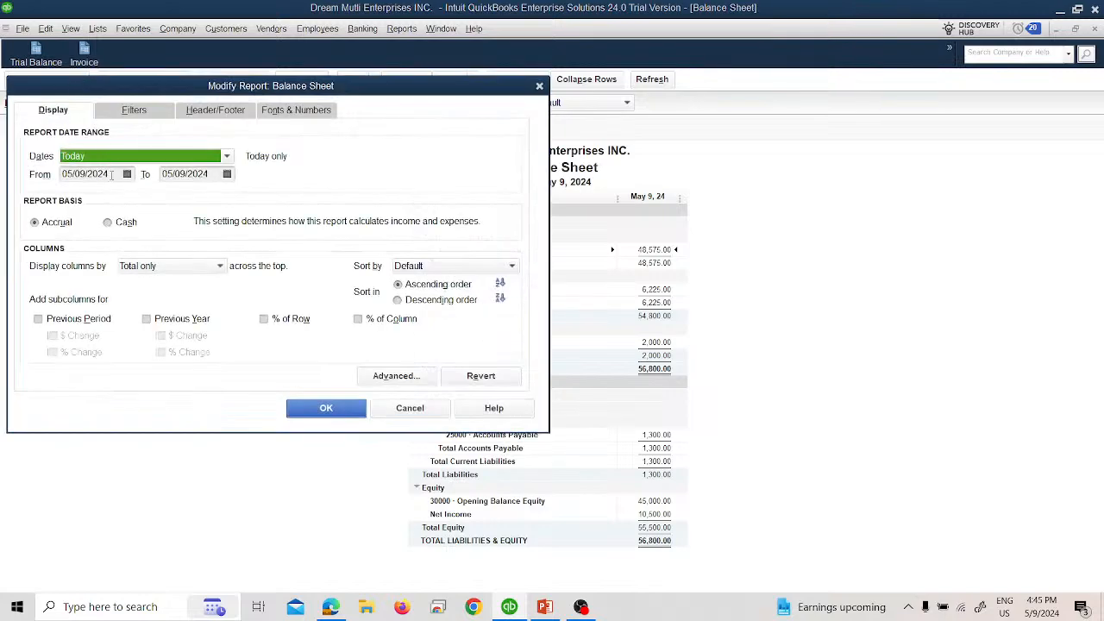
{"action": "left_click", "coordinate": [410, 408]}
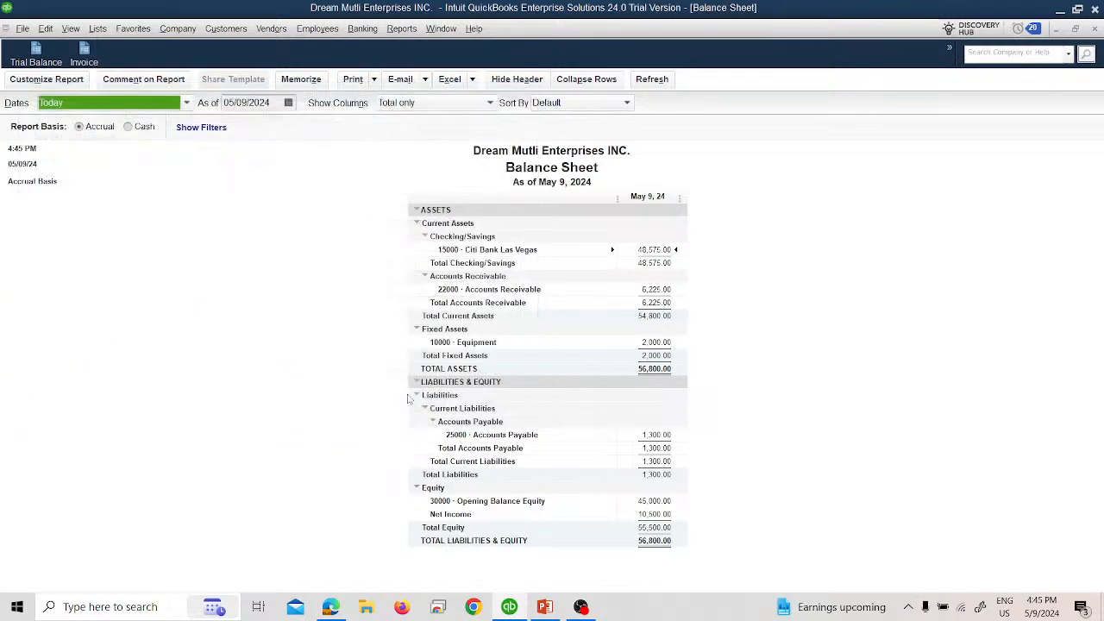
{"action": "left_click", "coordinate": [1094, 28]}
{"action": "left_click", "coordinate": [547, 290]}
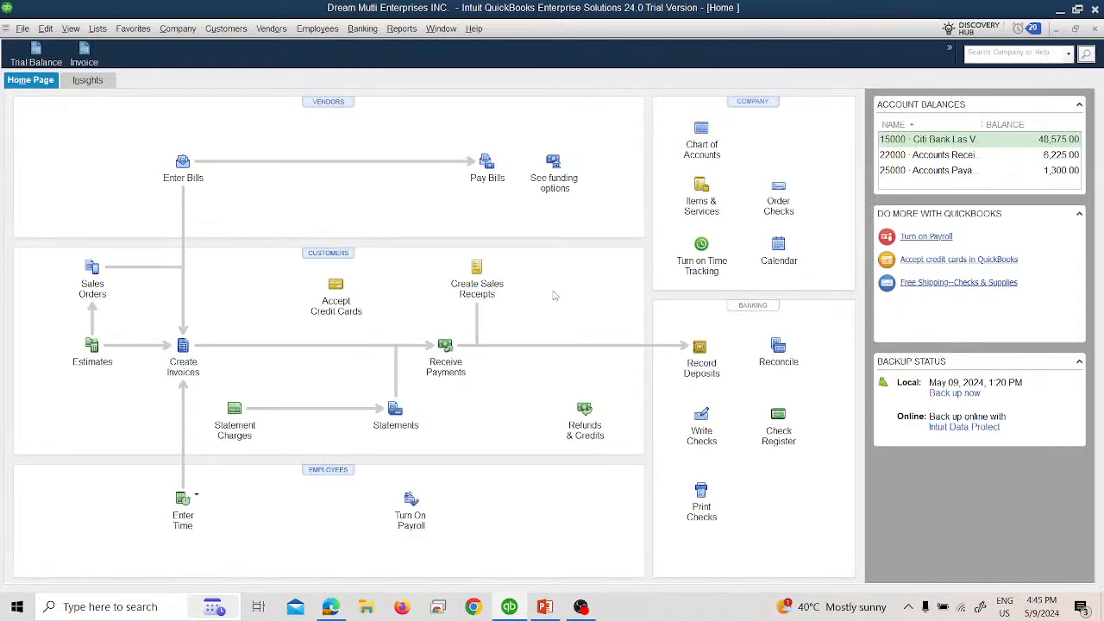
Step: Open the Balance Sheet Detail report to examine its account transactions and balances, and close it
{"action": "left_click", "coordinate": [401, 29]}
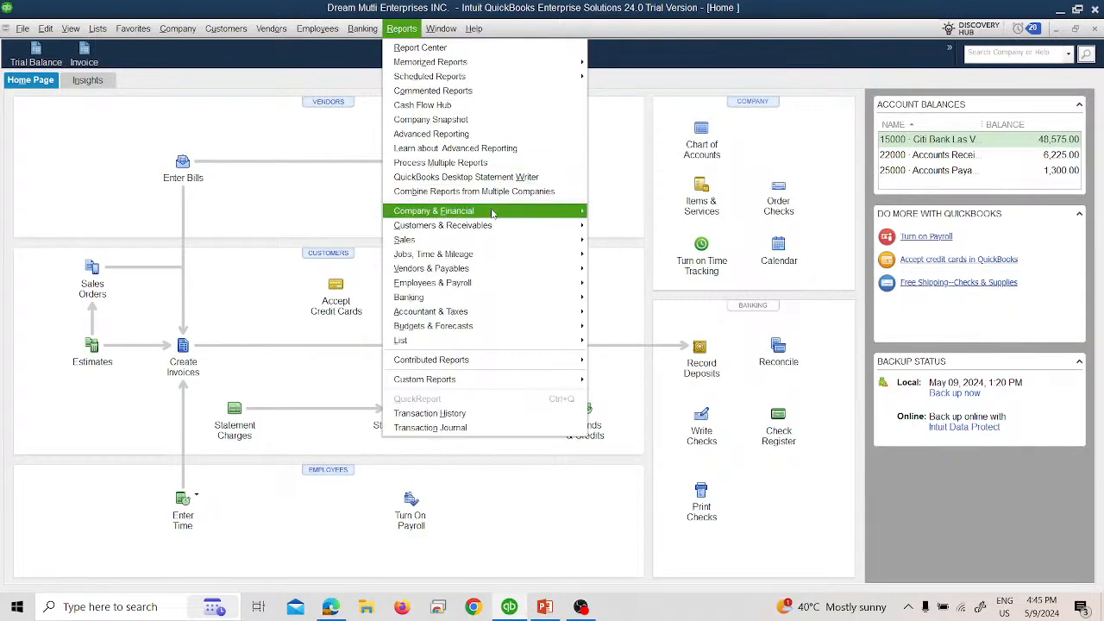
{"action": "mouse_move", "coordinate": [517, 211]}
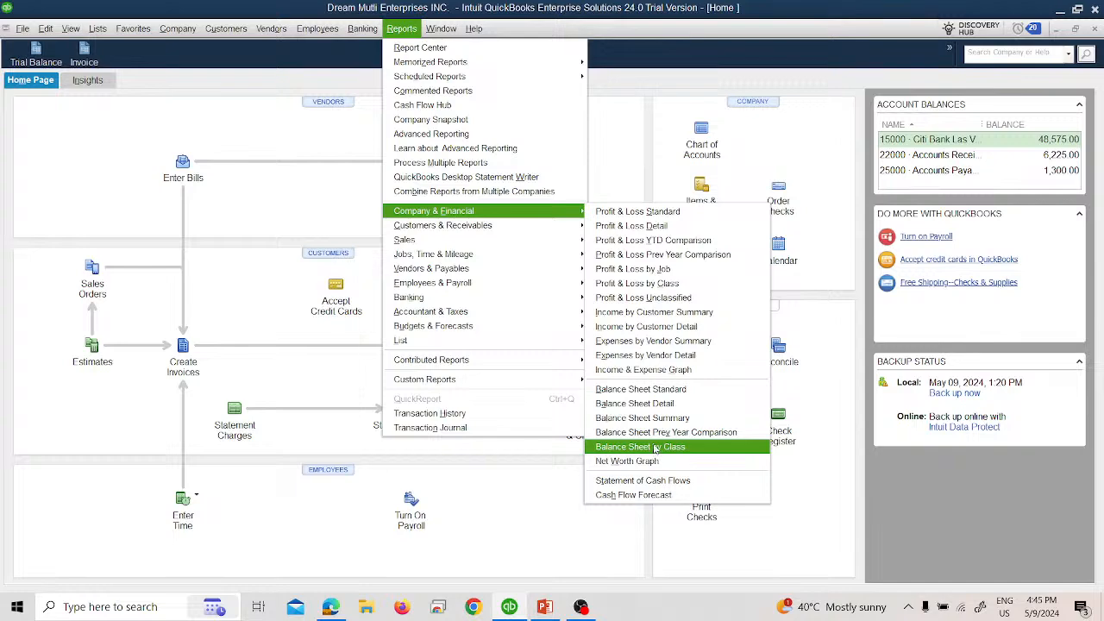
{"action": "left_click", "coordinate": [654, 406]}
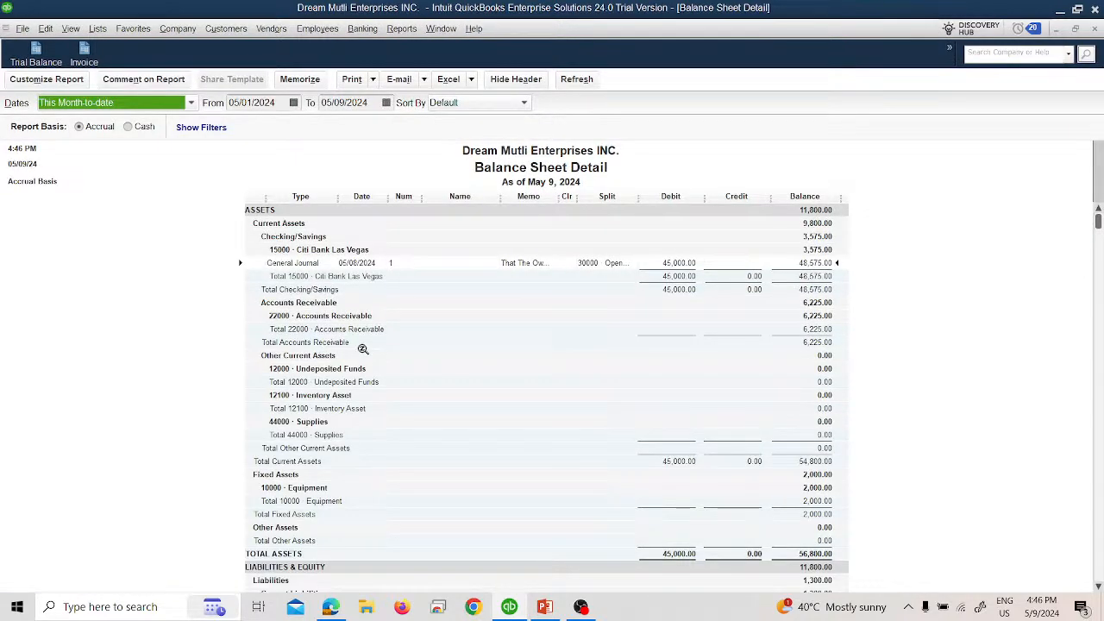
{"action": "left_click", "coordinate": [1096, 29]}
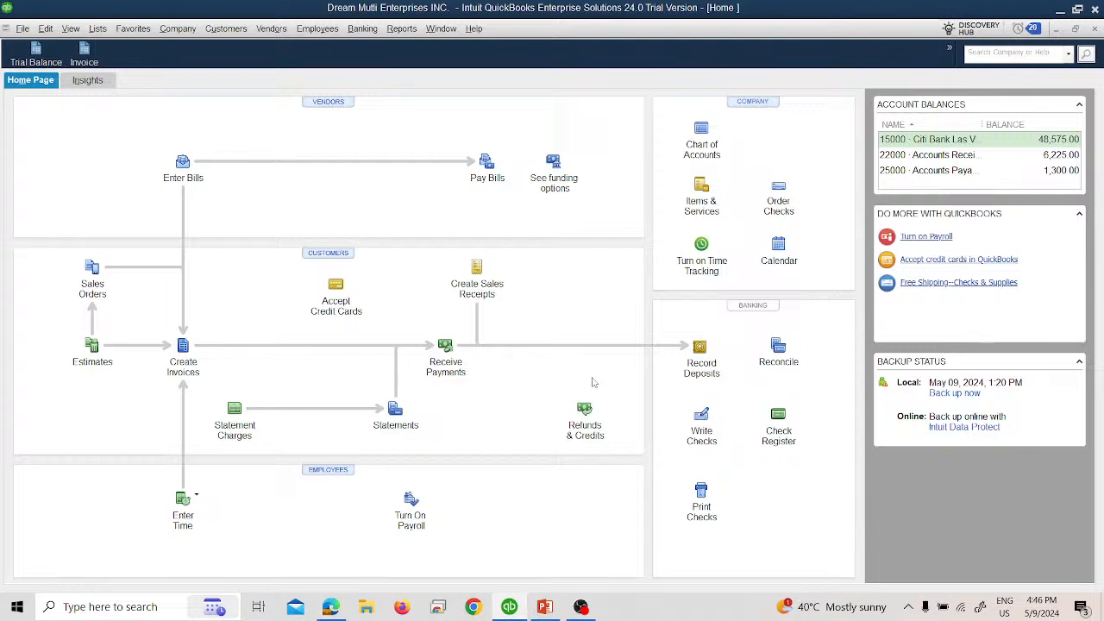
Step: Switch to the PowerPoint slide show to read the IAS 7 Statement of Cash Flows slide
{"action": "left_click", "coordinate": [542, 610]}
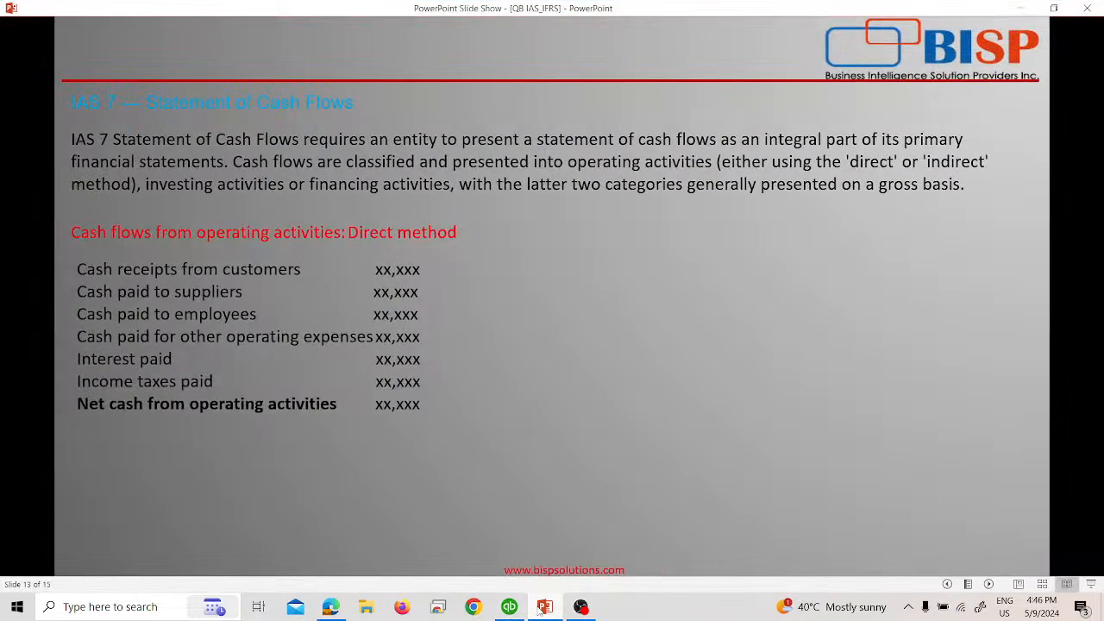
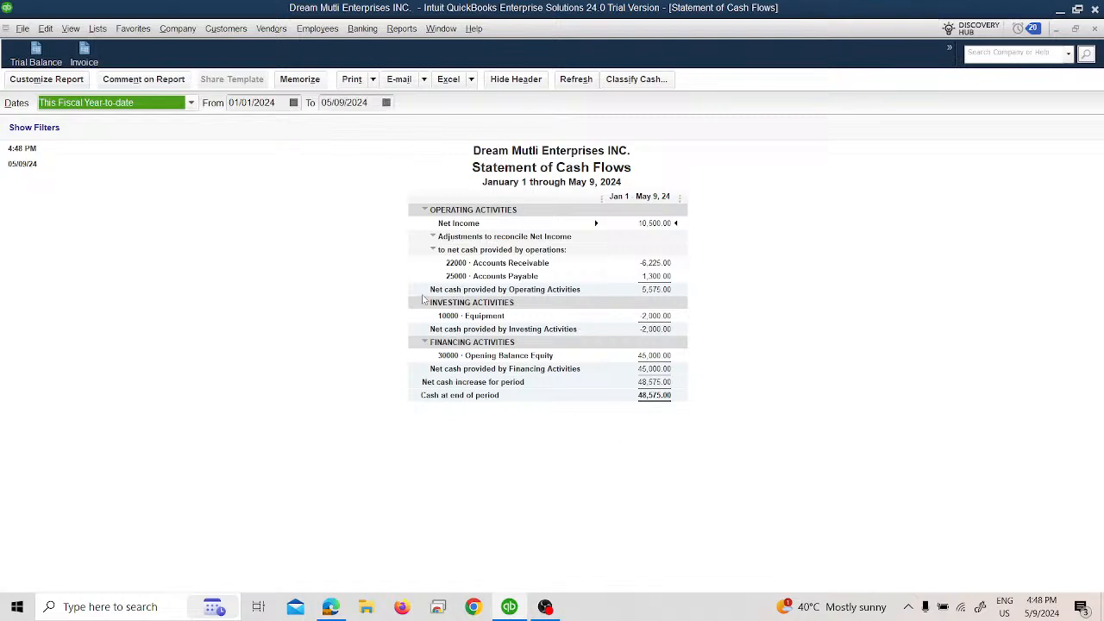
Step: Set the Statement of Cash Flows date range to Today, and switch it to All
{"action": "left_click", "coordinate": [190, 105]}
{"action": "left_click", "coordinate": [122, 125]}
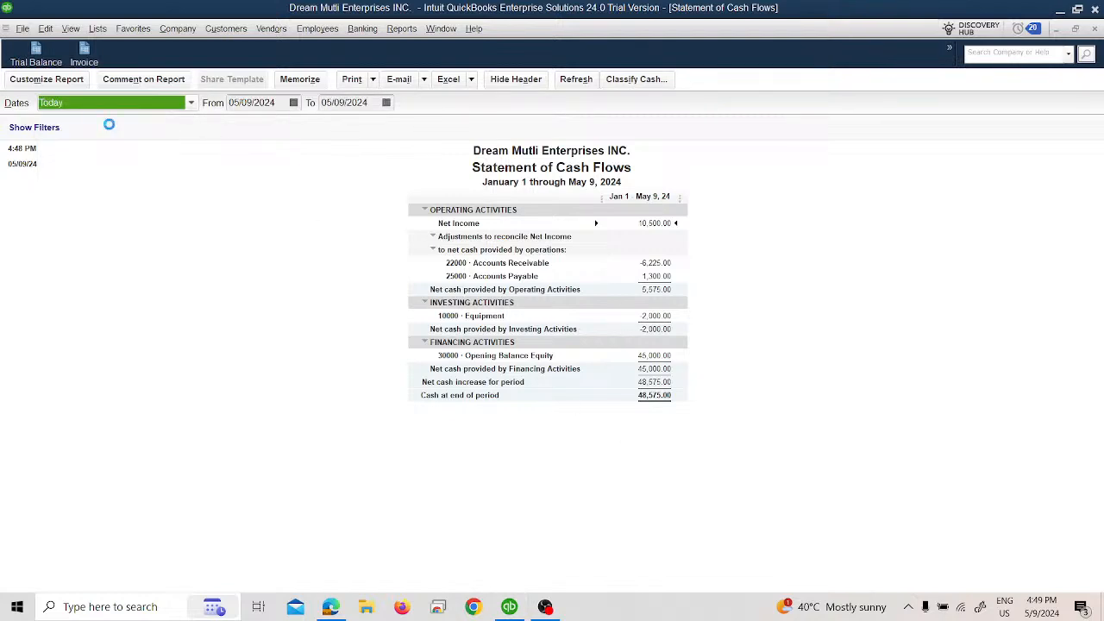
{"action": "left_click", "coordinate": [59, 103]}
{"action": "left_click", "coordinate": [63, 122]}
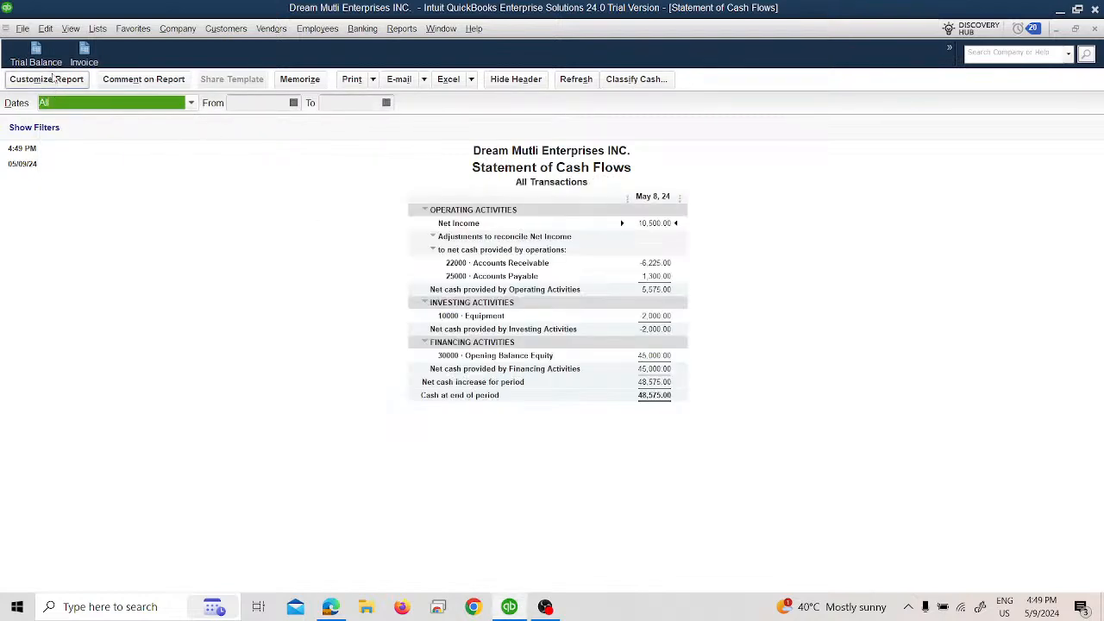
Step: Look over the Statement of Cash Flows customization options, dismiss them, and close the report without memorizing it
{"action": "left_click", "coordinate": [47, 79]}
{"action": "left_click", "coordinate": [422, 408]}
{"action": "left_click", "coordinate": [1094, 30]}
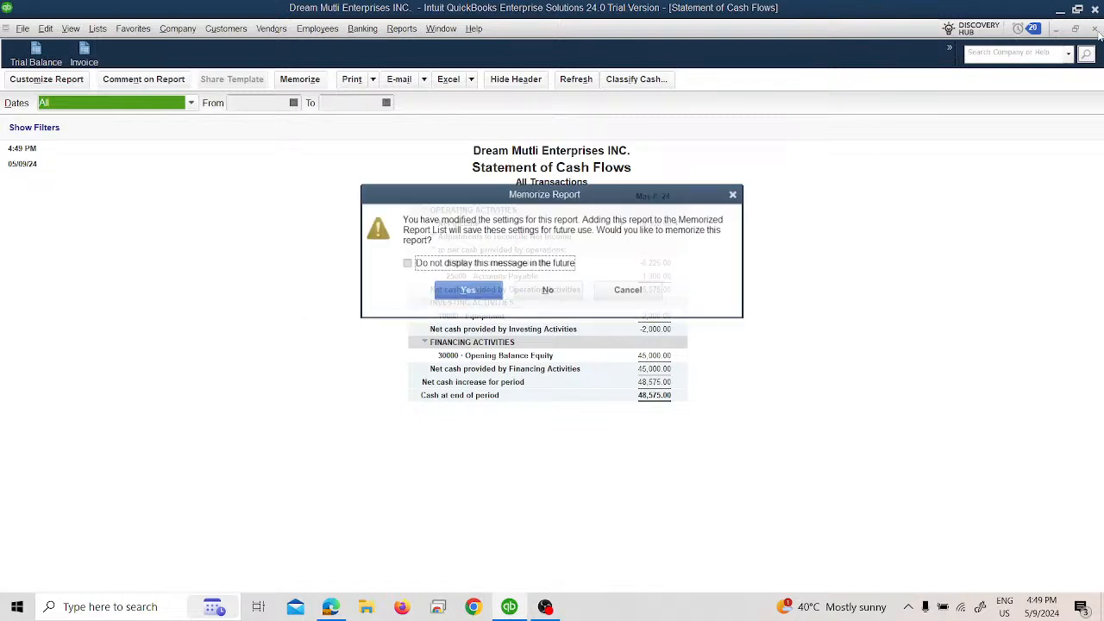
{"action": "left_click", "coordinate": [550, 290]}
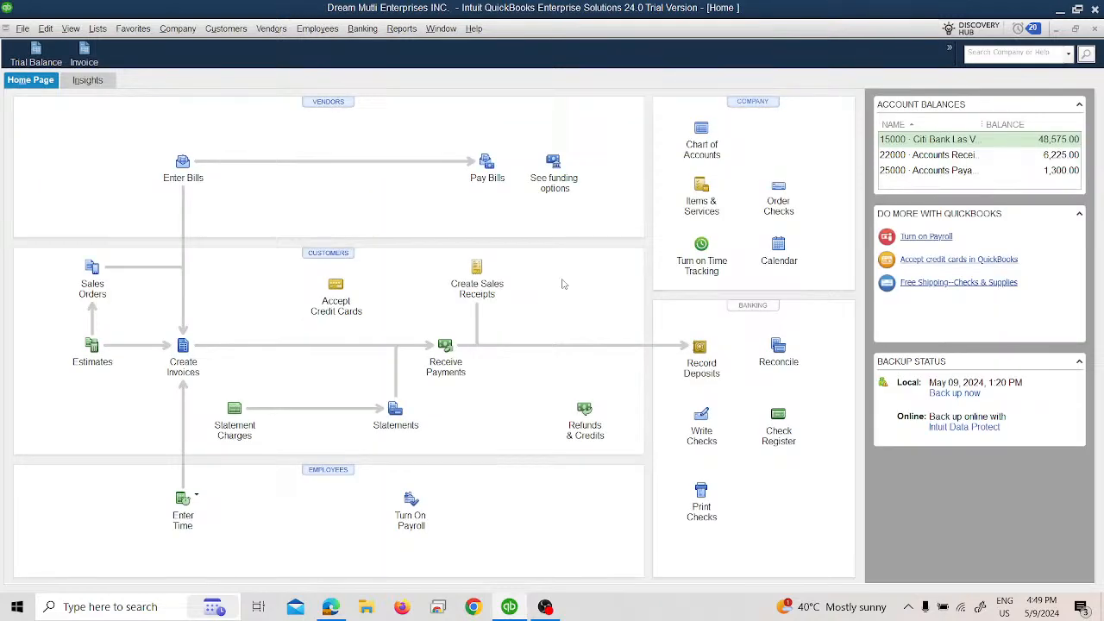
Step: Open the General Ledger report and set its date range to All
{"action": "left_click", "coordinate": [398, 29]}
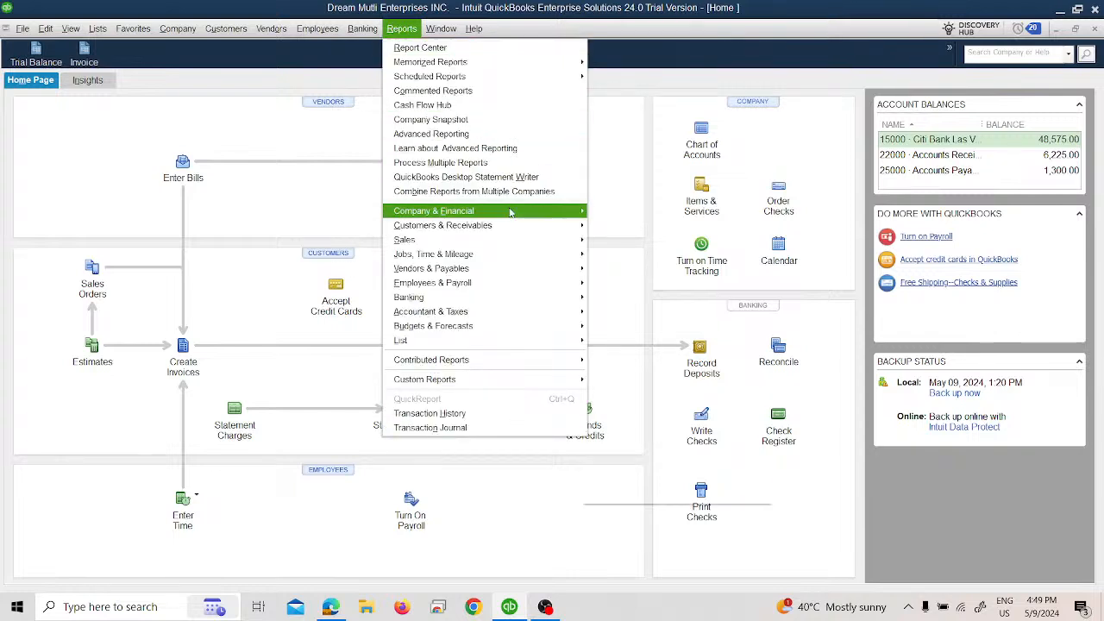
{"action": "mouse_move", "coordinate": [509, 212]}
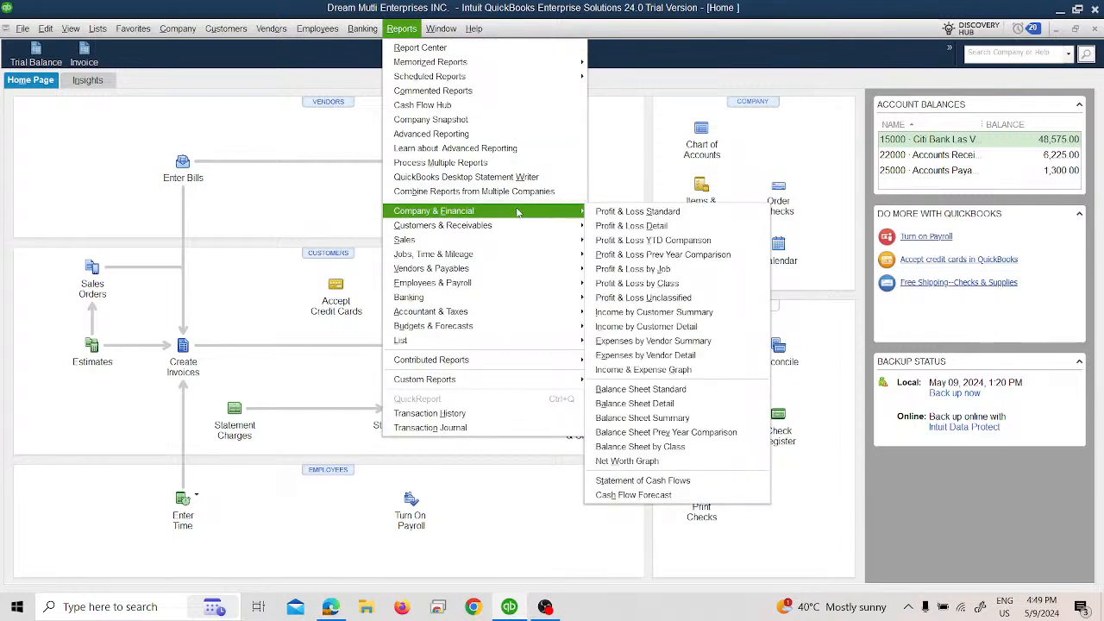
{"action": "mouse_move", "coordinate": [540, 229]}
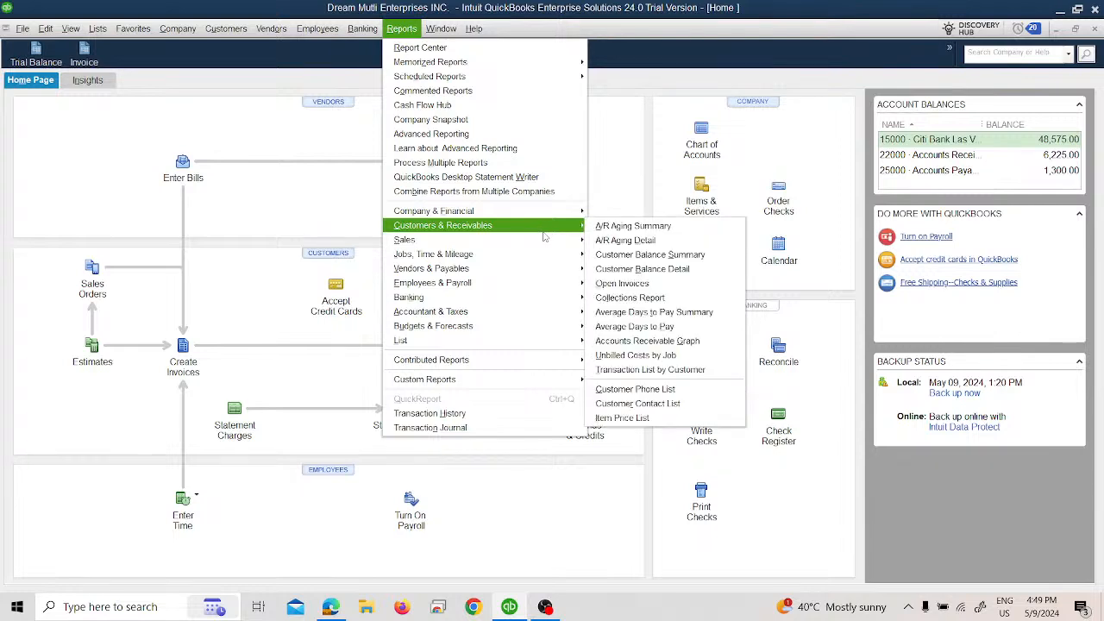
{"action": "mouse_move", "coordinate": [549, 288]}
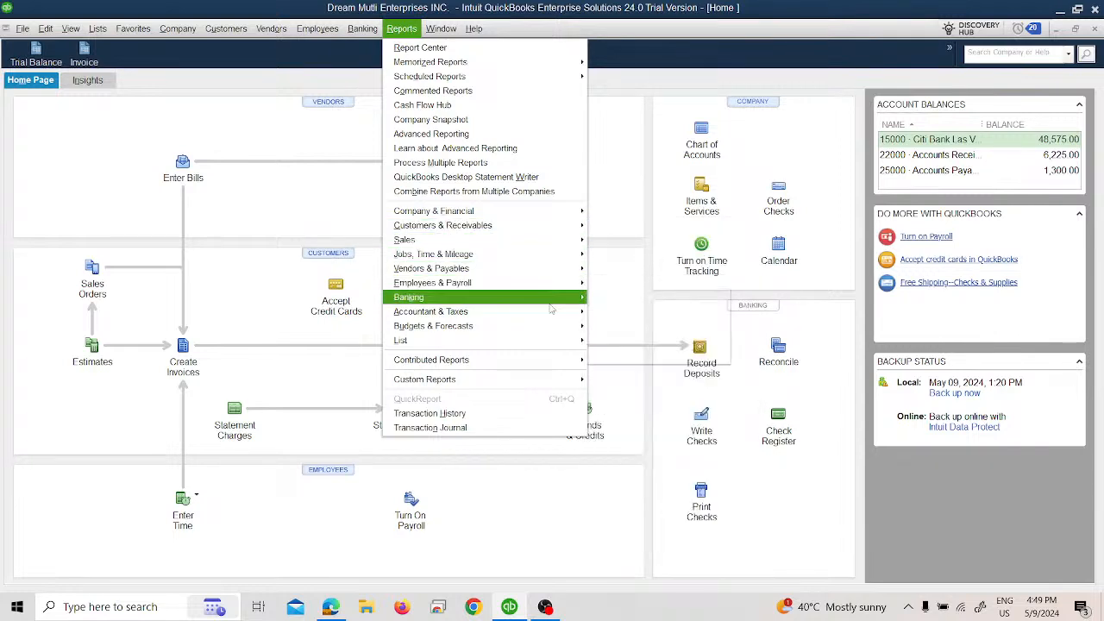
{"action": "mouse_move", "coordinate": [569, 317]}
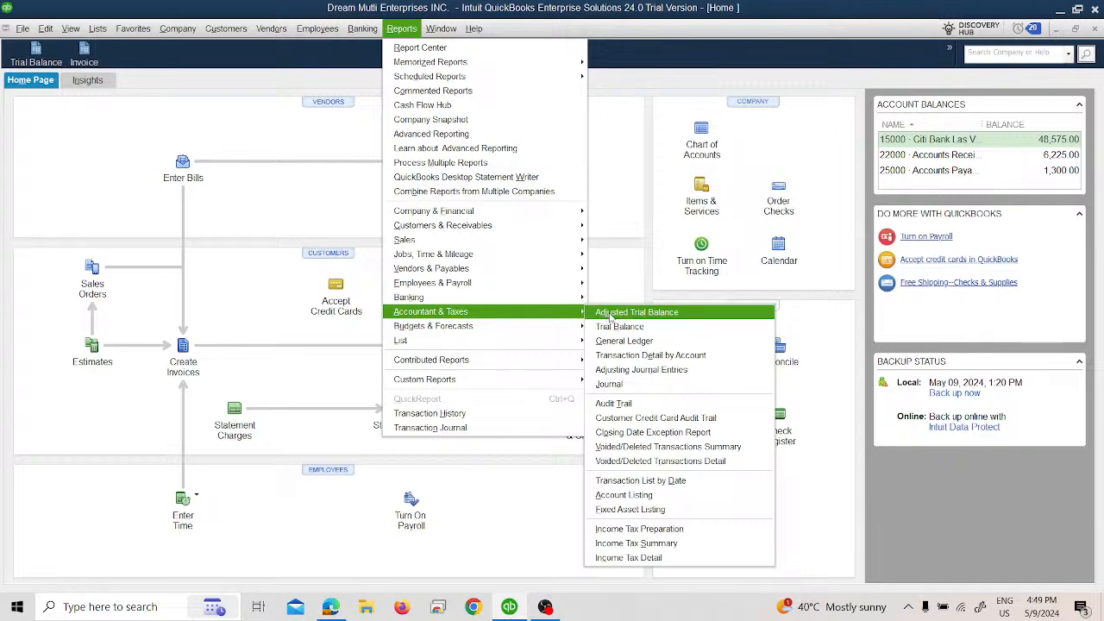
{"action": "left_click", "coordinate": [629, 342]}
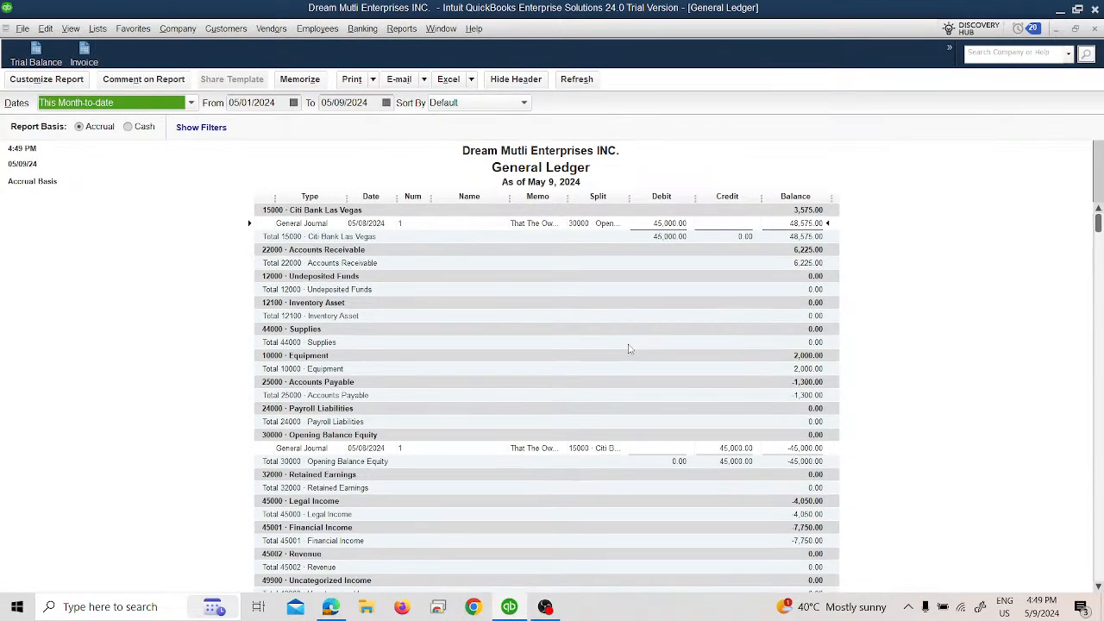
{"action": "left_click", "coordinate": [184, 103]}
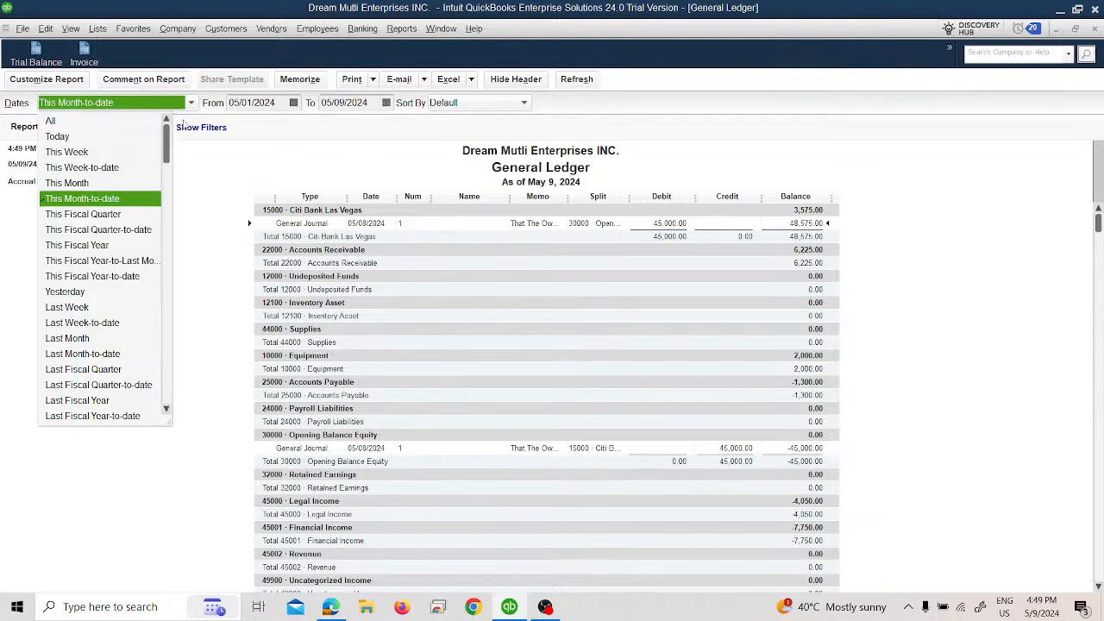
{"action": "left_click", "coordinate": [129, 121]}
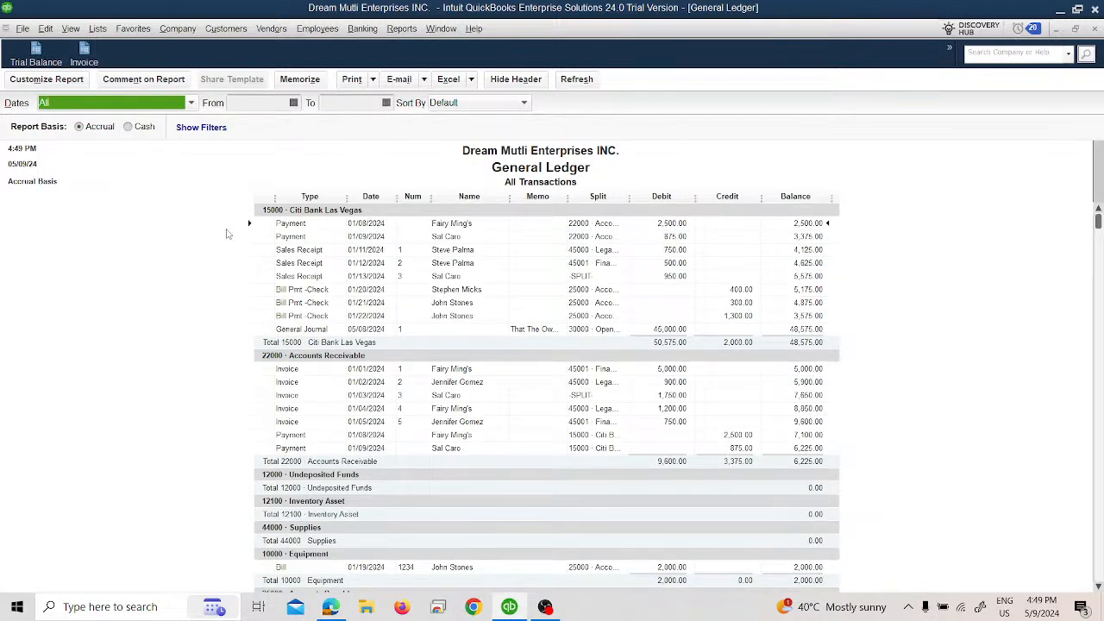
Step: Float the General Ledger window and open Transaction Detail by Account over it, with dates set to All and both reports visible
{"action": "left_click", "coordinate": [1078, 30]}
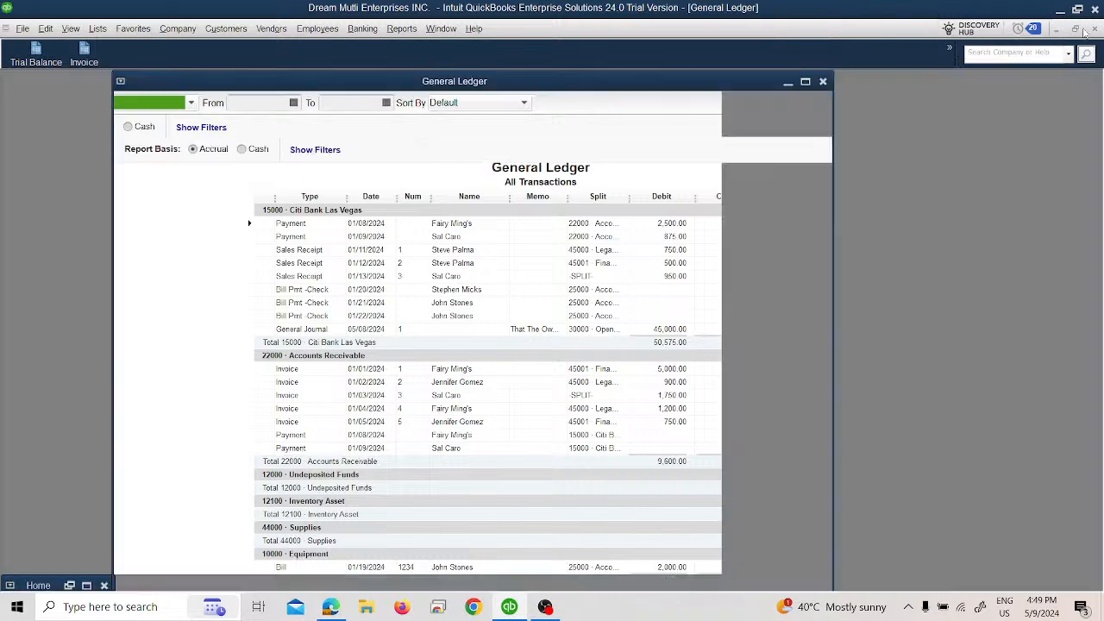
{"action": "left_click_drag", "start_coordinate": [586, 84], "coordinate": [483, 73]}
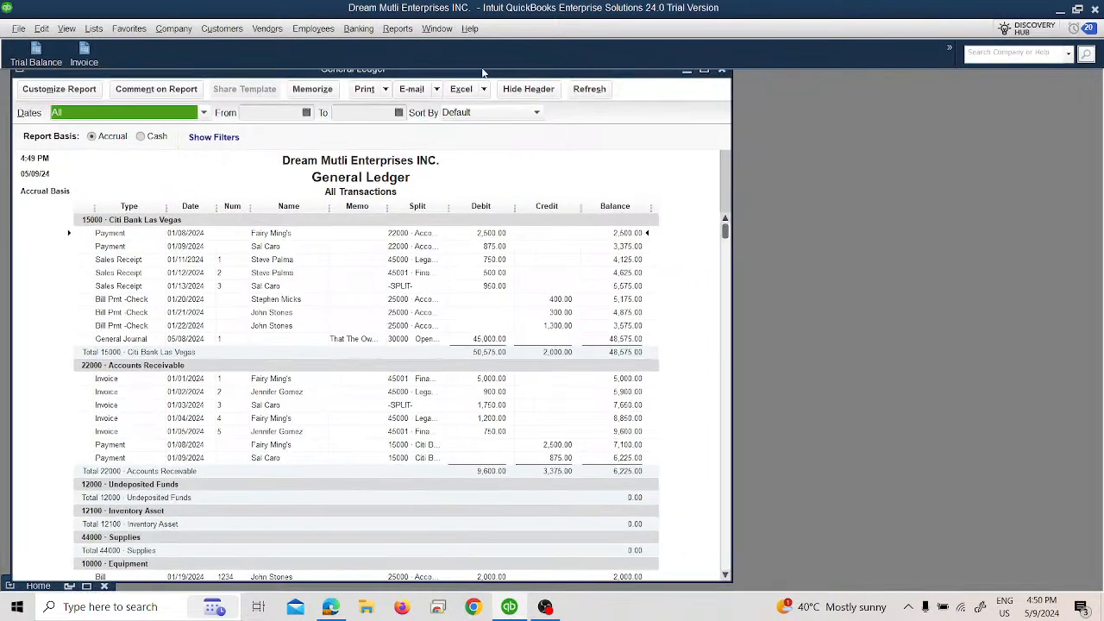
{"action": "left_click", "coordinate": [392, 29]}
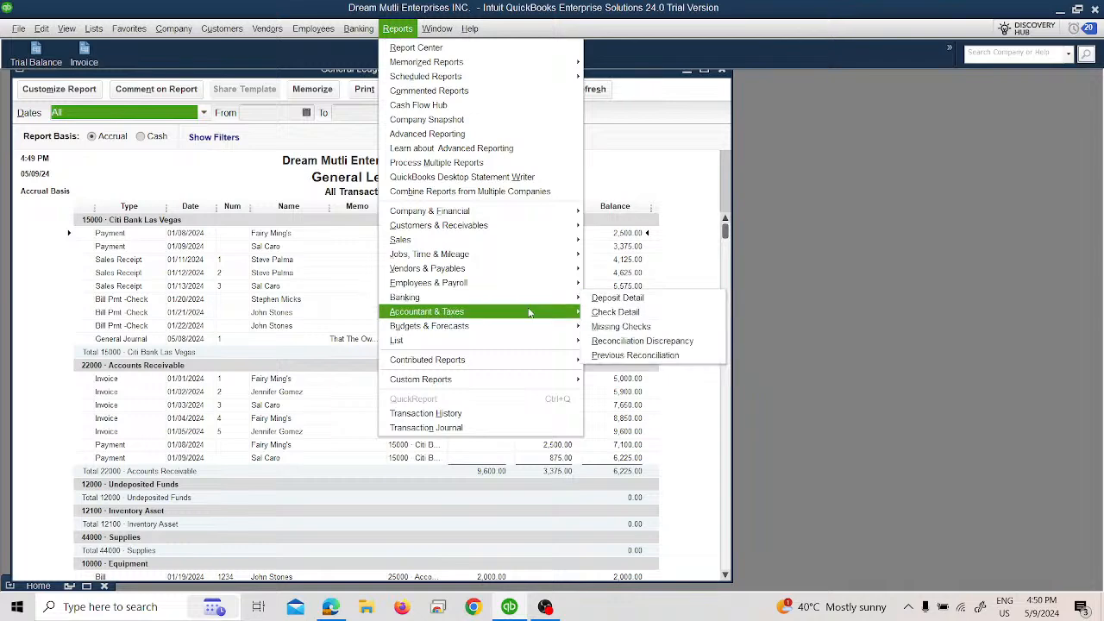
{"action": "mouse_move", "coordinate": [529, 312]}
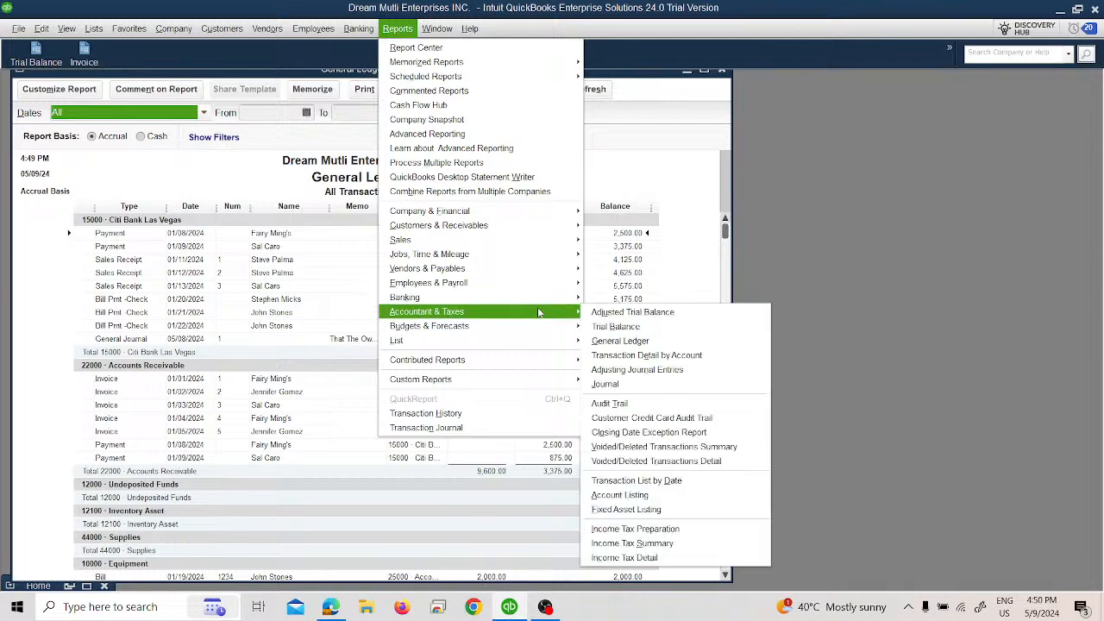
{"action": "left_click", "coordinate": [629, 356]}
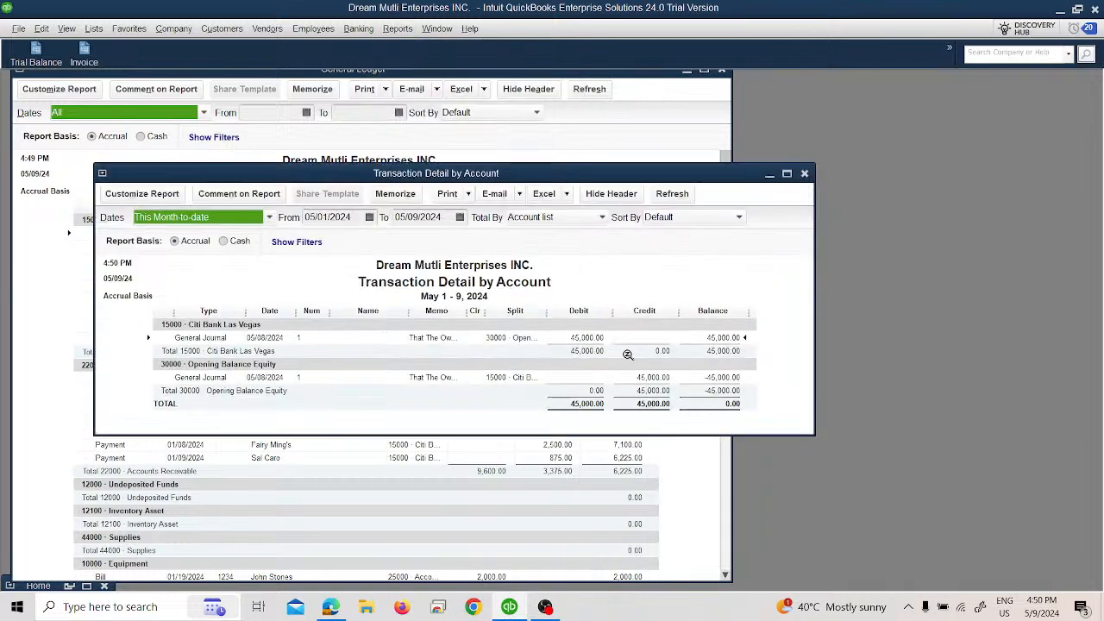
{"action": "left_click", "coordinate": [225, 218]}
{"action": "left_click", "coordinate": [170, 233]}
{"action": "left_click_drag", "start_coordinate": [613, 167], "coordinate": [607, 182]}
{"action": "left_click_drag", "start_coordinate": [502, 187], "coordinate": [728, 273]}
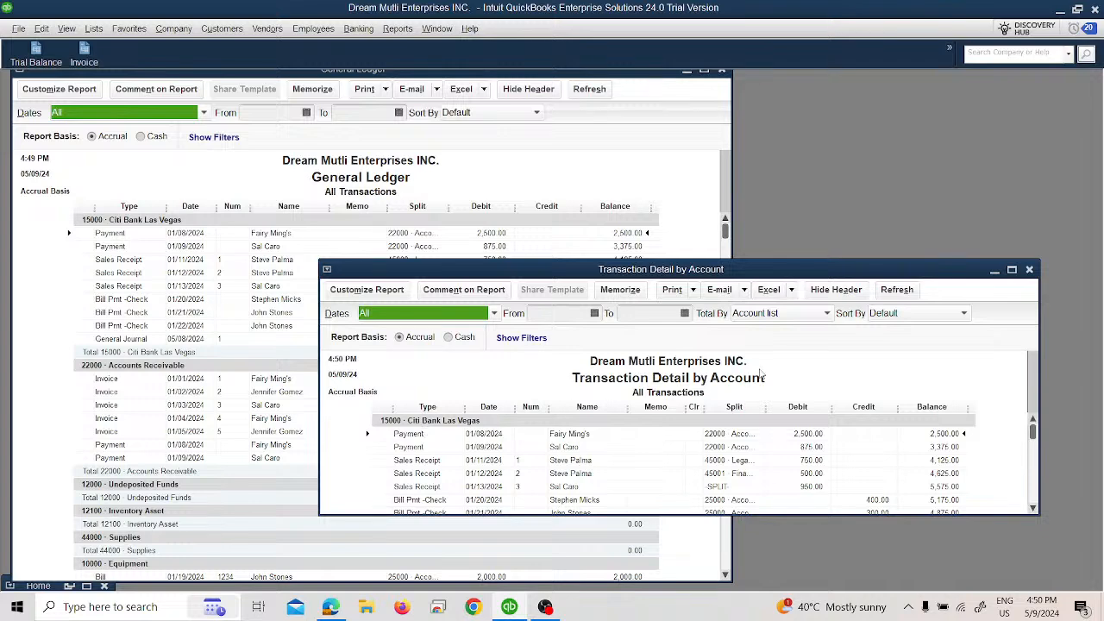
Step: Close Transaction Detail by Account and the General Ledger without memorizing them, and maximize the Home window
{"action": "left_click", "coordinate": [1030, 271]}
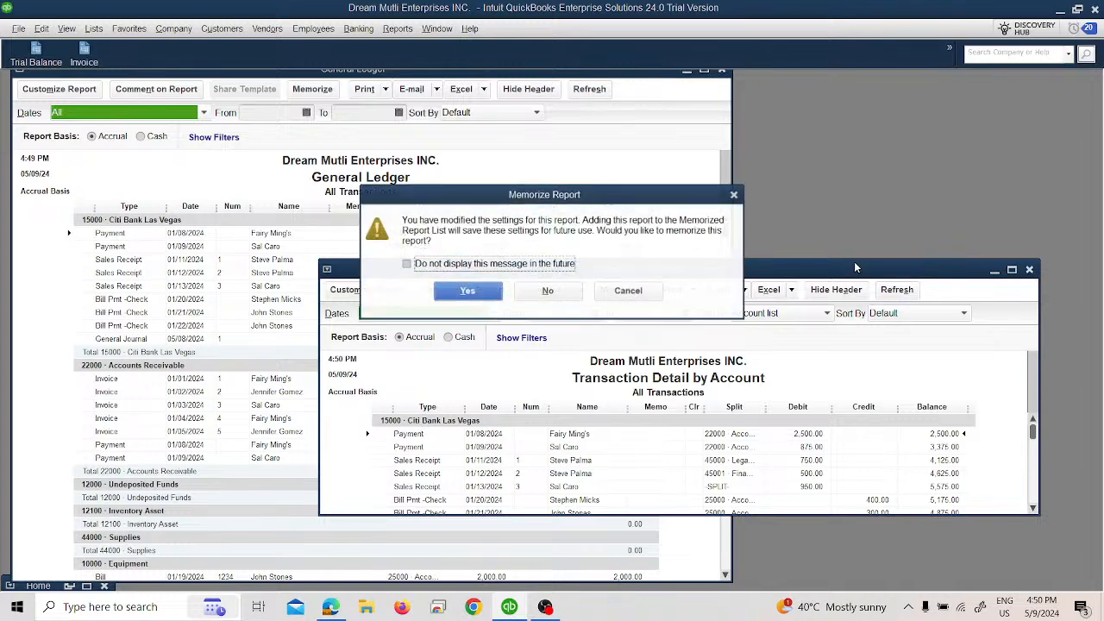
{"action": "left_click", "coordinate": [546, 291]}
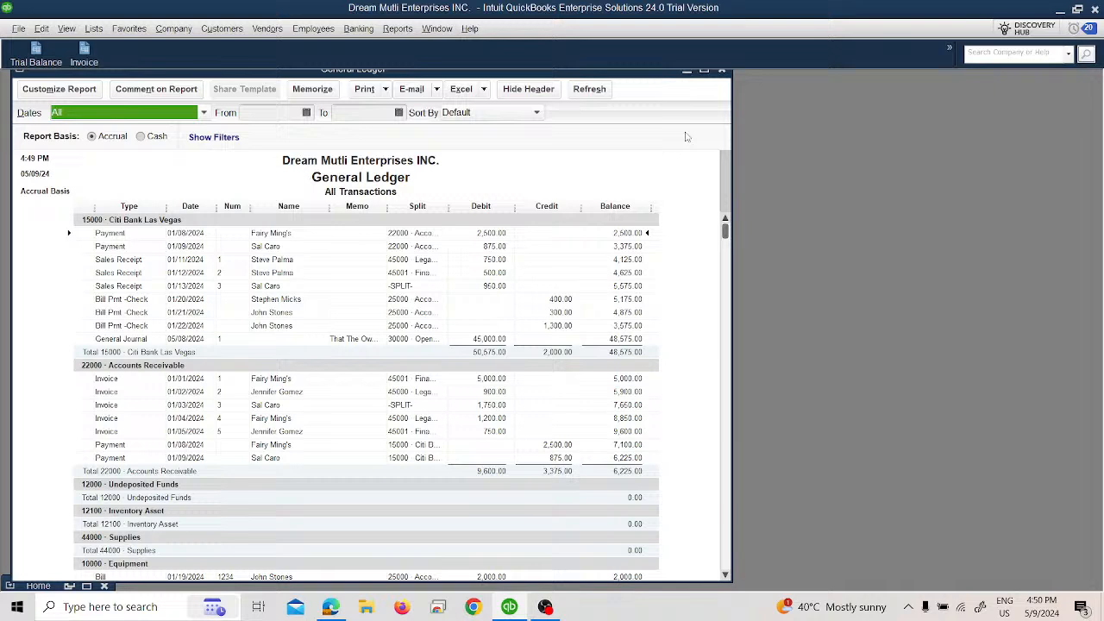
{"action": "left_click", "coordinate": [721, 70]}
{"action": "left_click", "coordinate": [547, 292]}
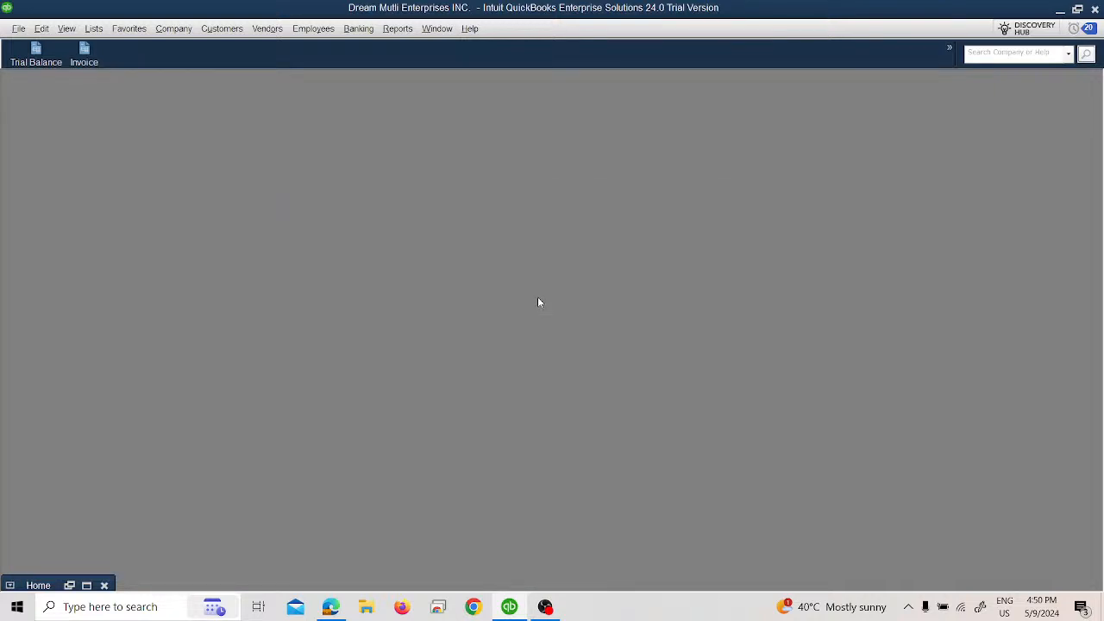
{"action": "left_click", "coordinate": [86, 586]}
Step: Open the Adjusted Trial Balance, set its dates to All to examine the balances, and close it without memorizing
{"action": "left_click", "coordinate": [399, 31]}
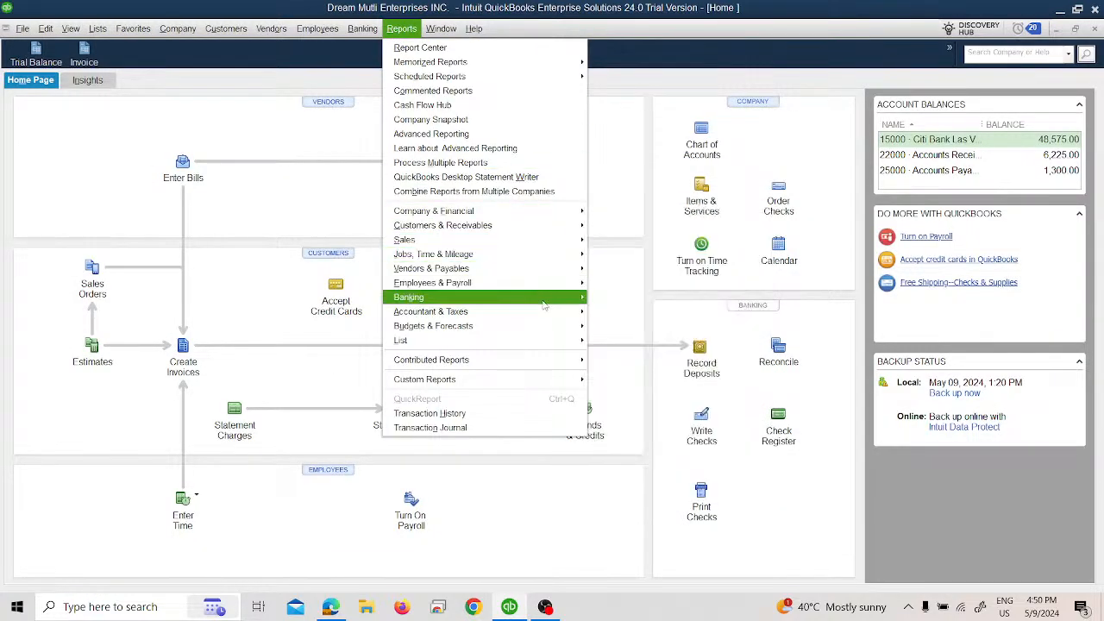
{"action": "mouse_move", "coordinate": [561, 313]}
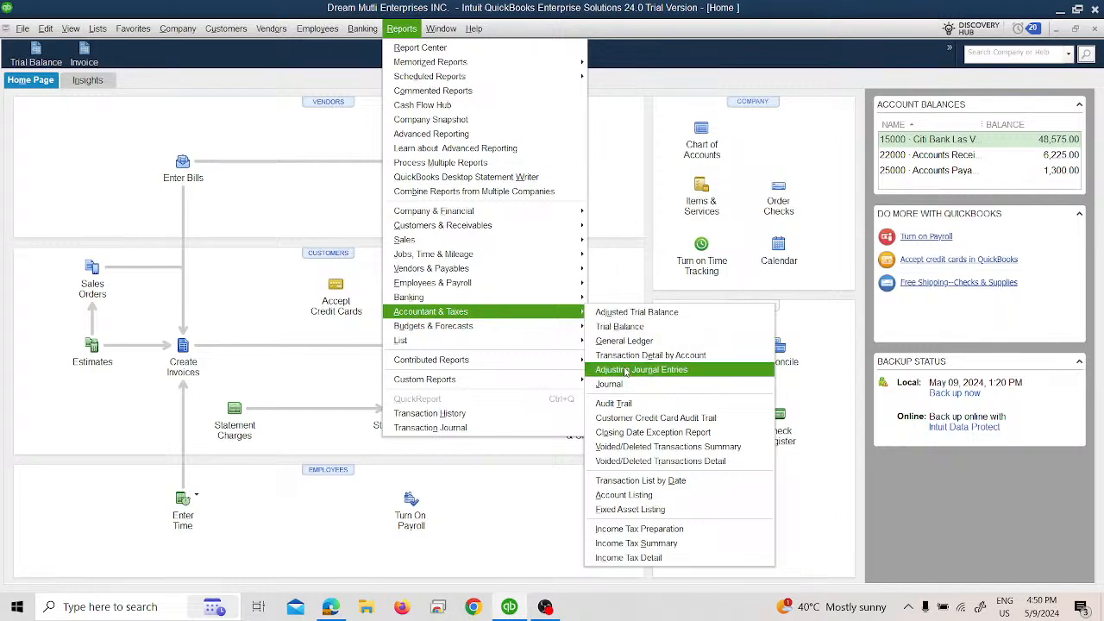
{"action": "left_click", "coordinate": [619, 313]}
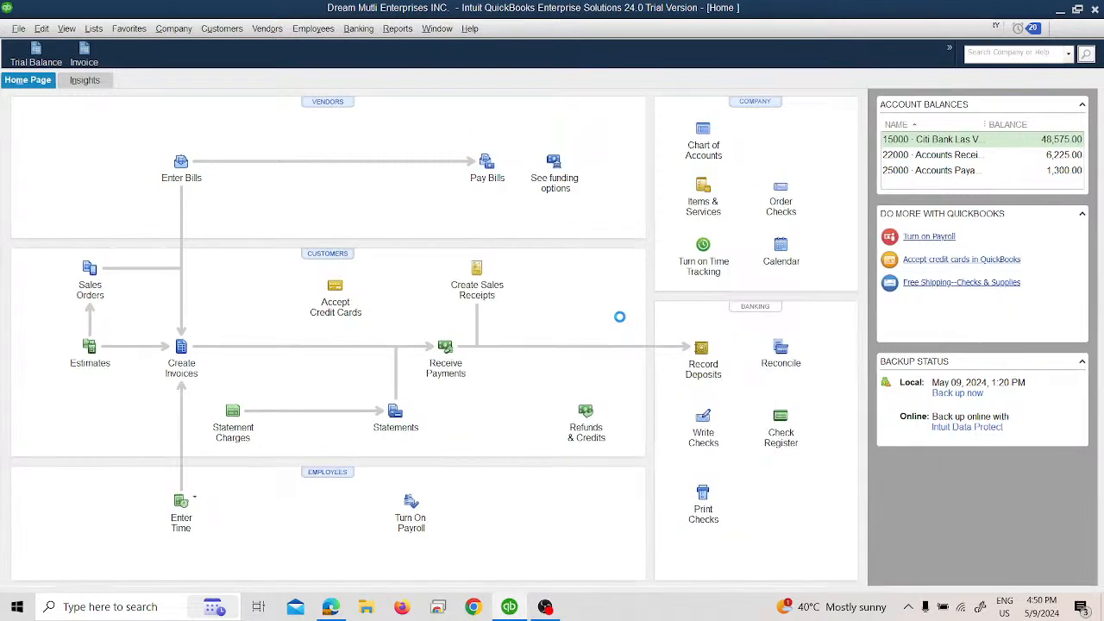
{"action": "left_click", "coordinate": [161, 101]}
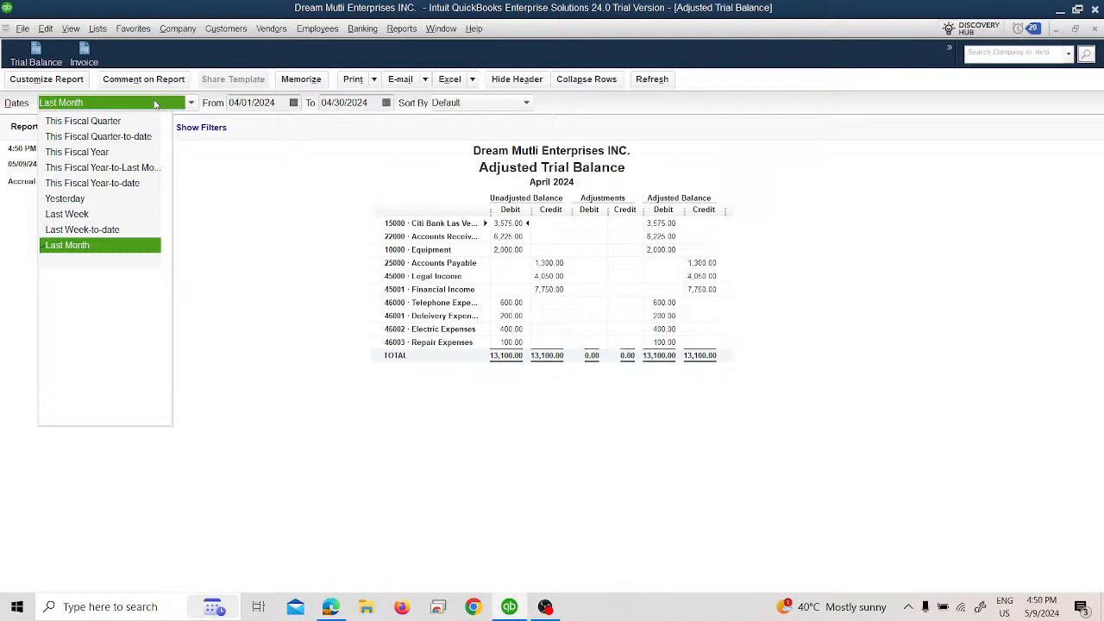
{"action": "scroll", "coordinate": [95, 124], "scroll_direction": "up", "scroll_amount": 2}
{"action": "left_click", "coordinate": [95, 121]}
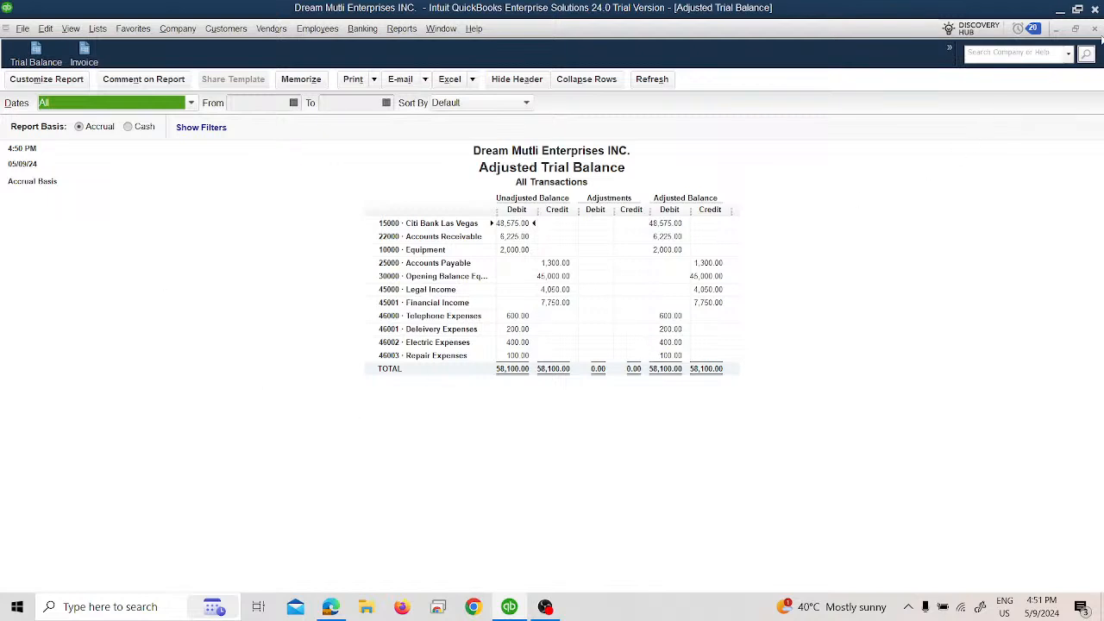
{"action": "left_click", "coordinate": [1094, 29]}
{"action": "left_click", "coordinate": [554, 292]}
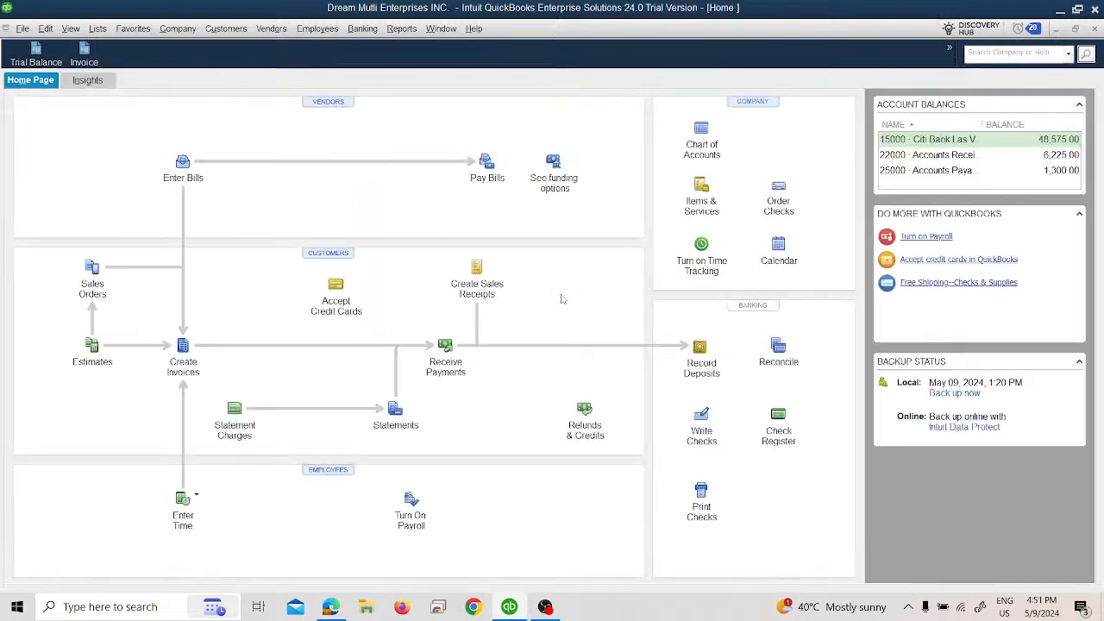
Step: Check the Voided/Deleted Transactions Summary with its entered/last modified dates set to All, and close it without memorizing
{"action": "left_click", "coordinate": [397, 29]}
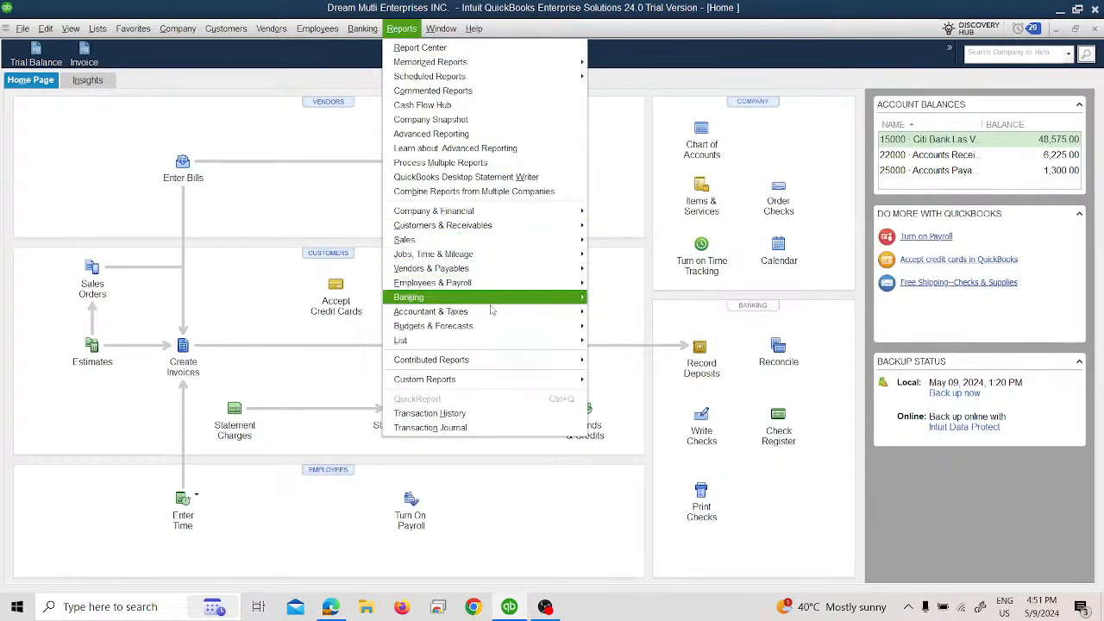
{"action": "mouse_move", "coordinate": [494, 314]}
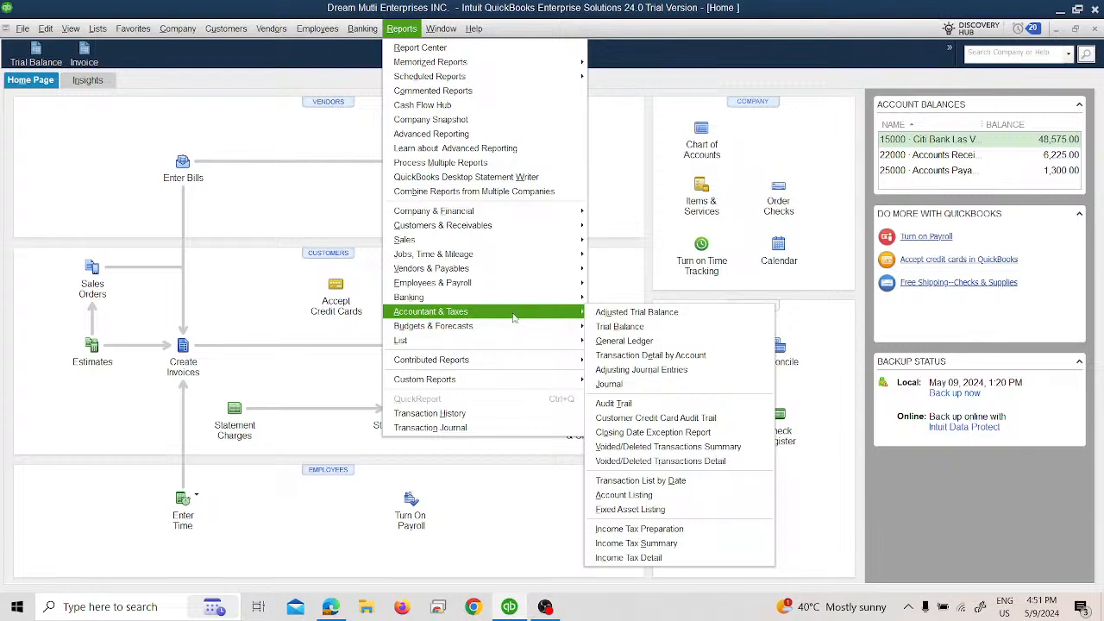
{"action": "left_click", "coordinate": [647, 447]}
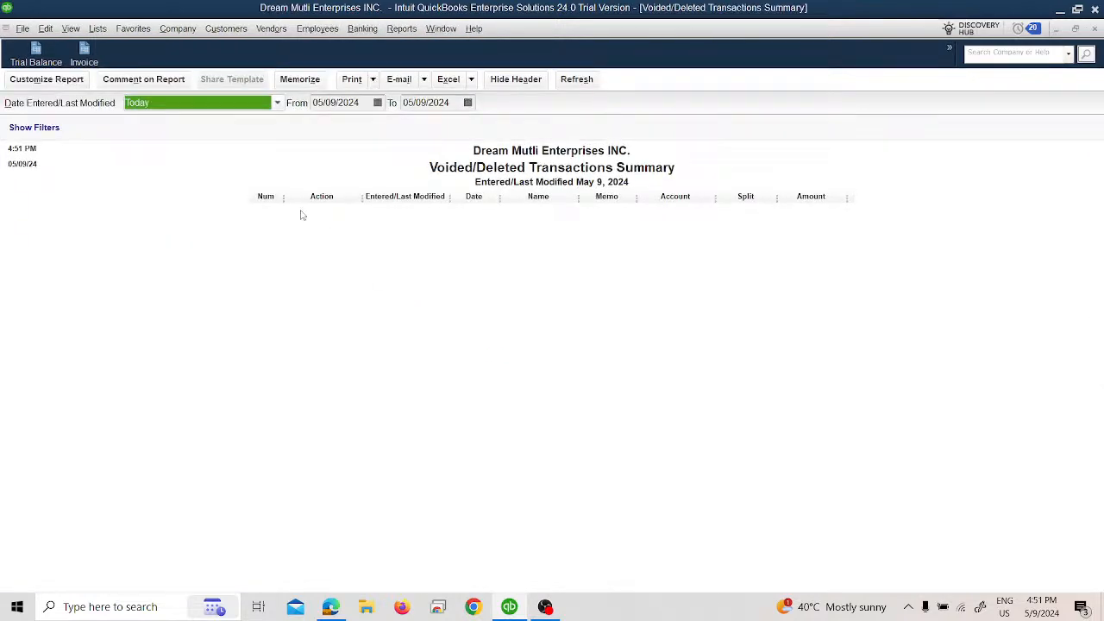
{"action": "left_click", "coordinate": [212, 102]}
{"action": "left_click", "coordinate": [185, 118]}
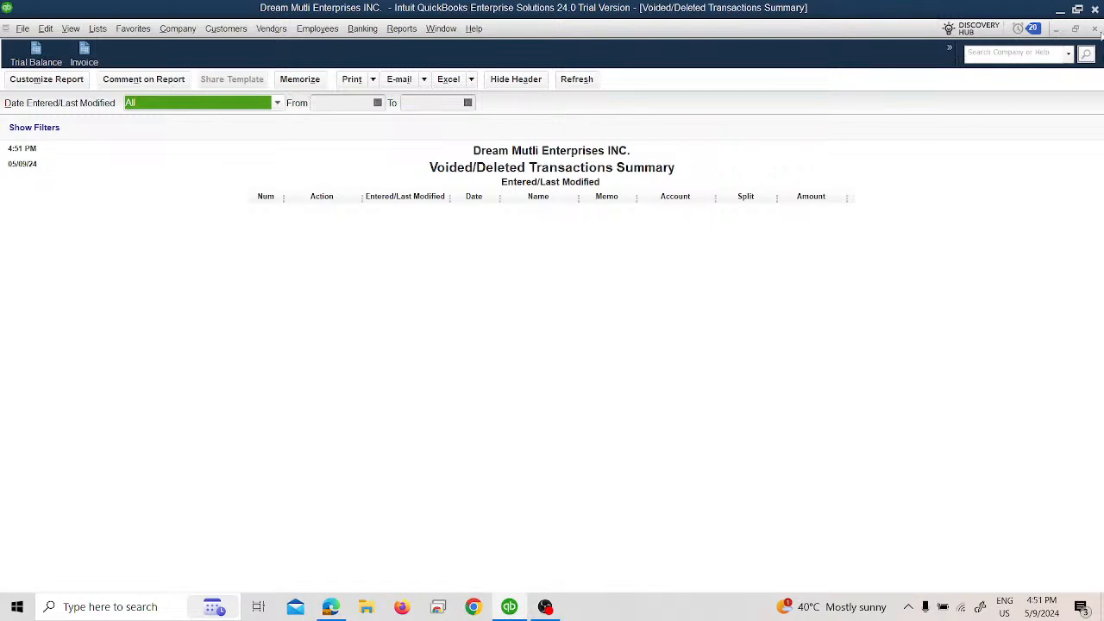
{"action": "left_click", "coordinate": [1094, 28]}
{"action": "left_click", "coordinate": [554, 290]}
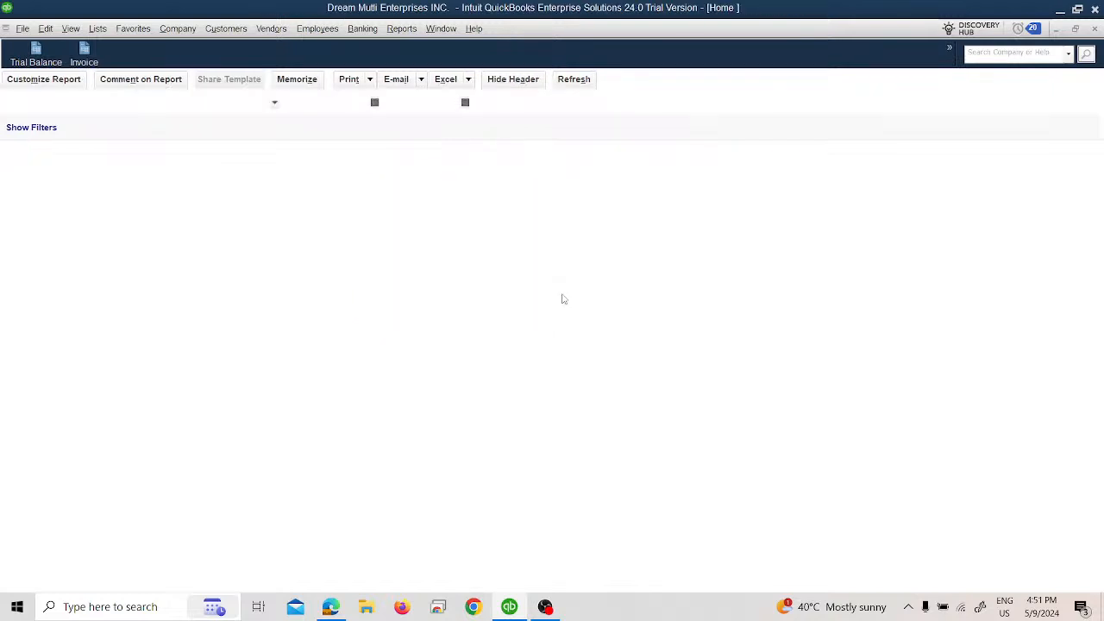
{"action": "left_click", "coordinate": [402, 29]}
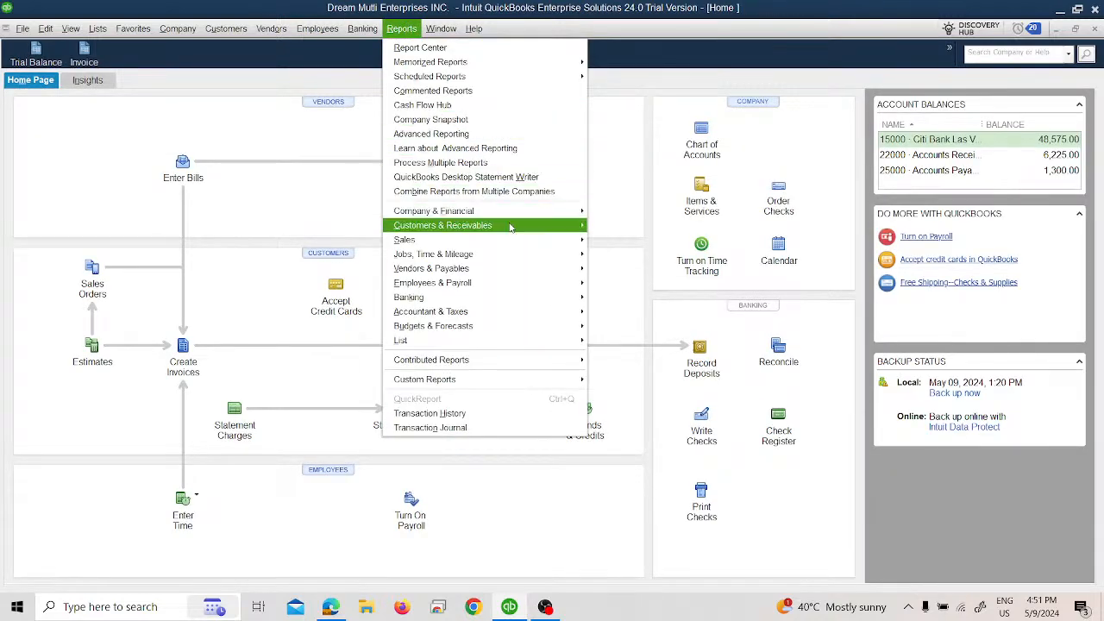
{"action": "mouse_move", "coordinate": [512, 226]}
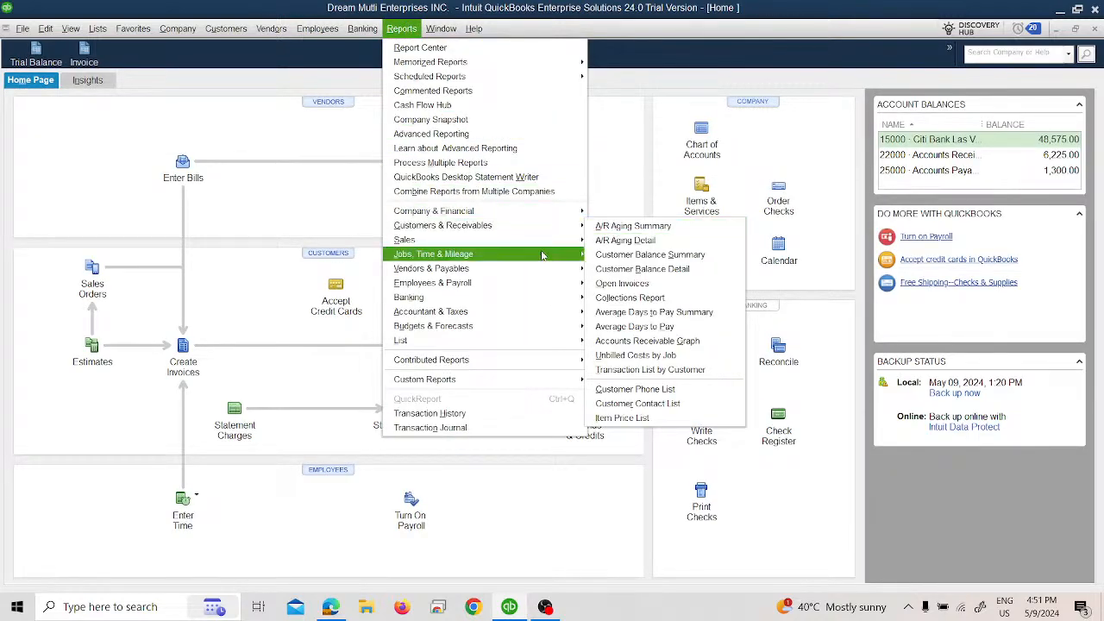
{"action": "mouse_move", "coordinate": [579, 314]}
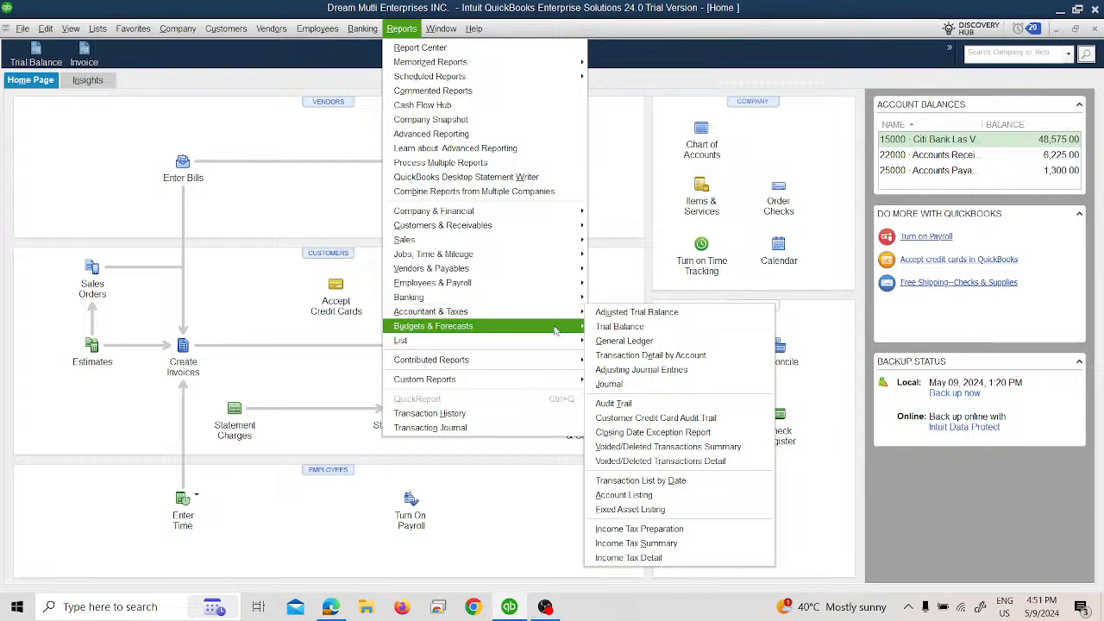
{"action": "mouse_move", "coordinate": [561, 282]}
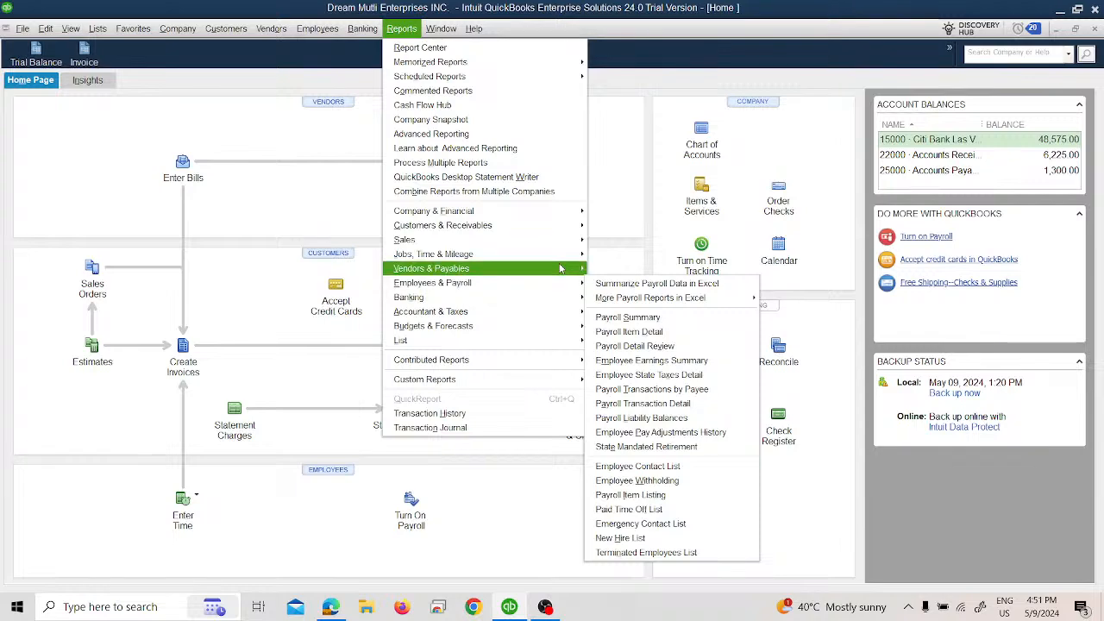
{"action": "mouse_move", "coordinate": [558, 252]}
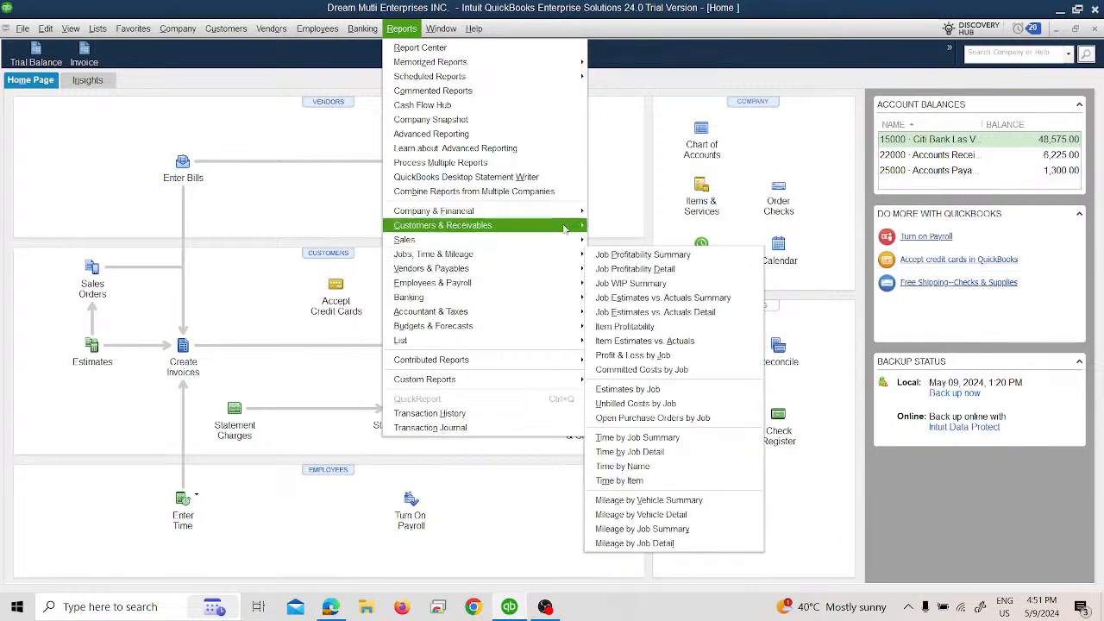
{"action": "mouse_move", "coordinate": [565, 217]}
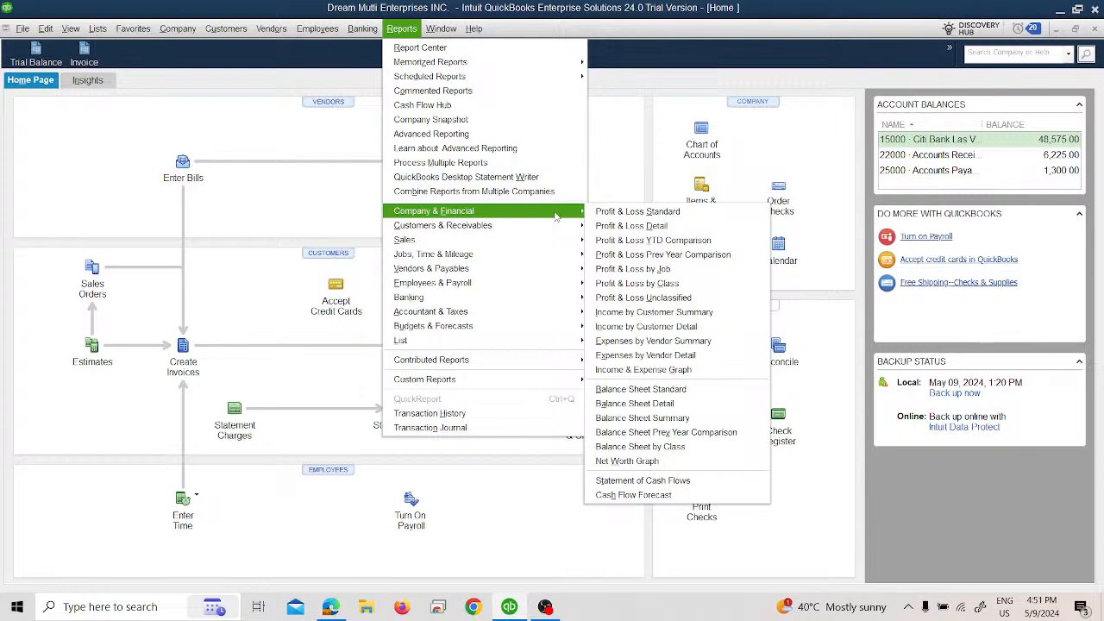
{"action": "left_click", "coordinate": [49, 123]}
{"action": "left_click", "coordinate": [29, 32]}
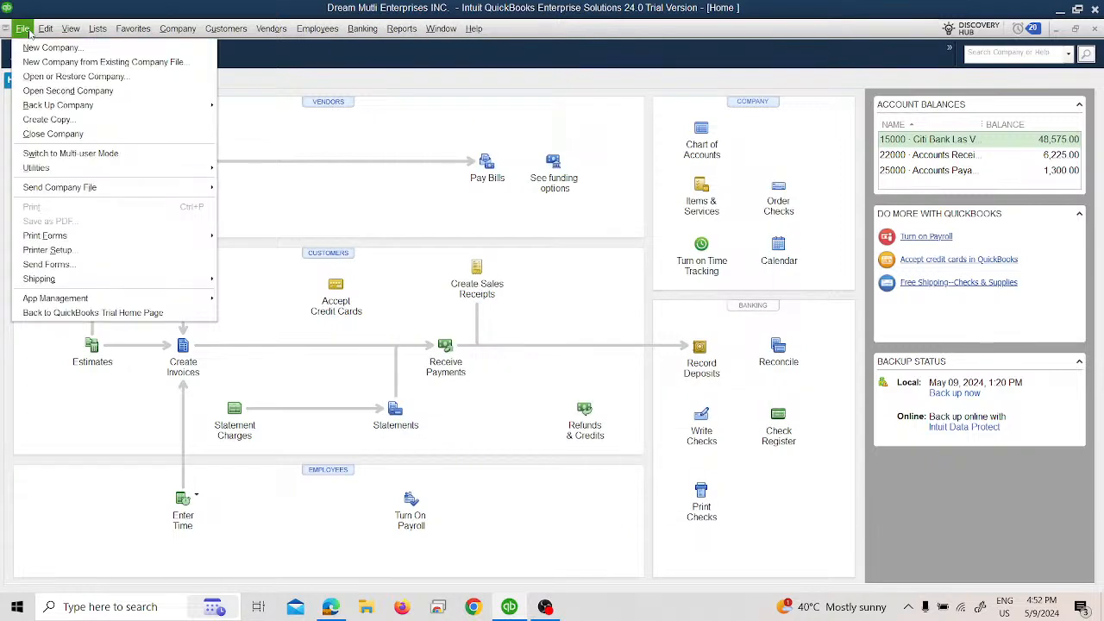
{"action": "left_click", "coordinate": [45, 304]}
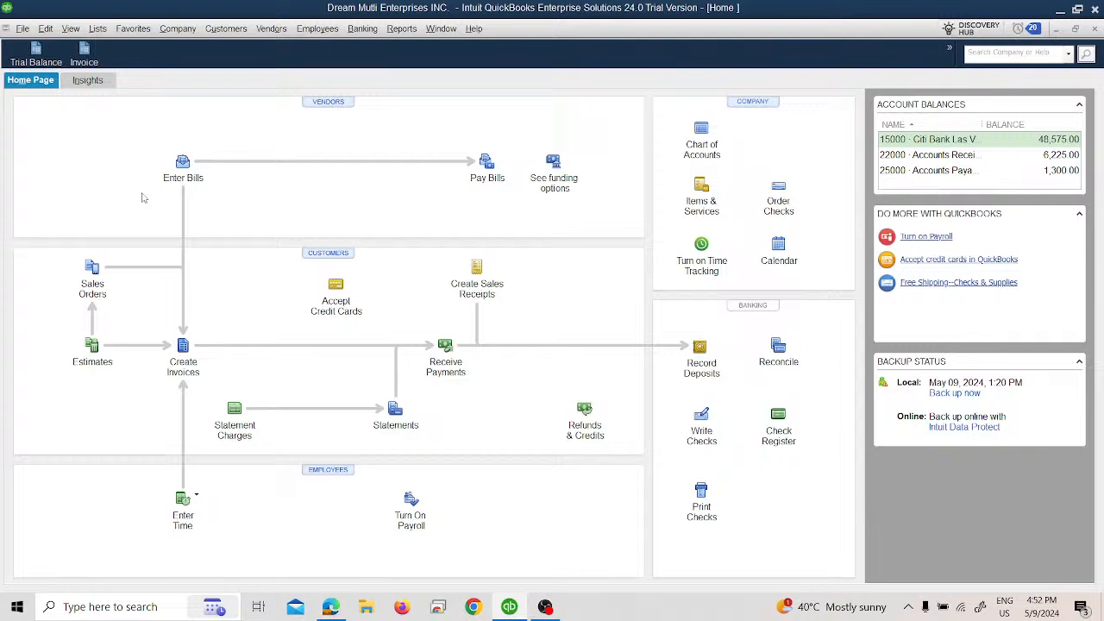
Step: Open the Report Center and view the standard Customers & Receivables and Sales report categories
{"action": "left_click", "coordinate": [410, 32]}
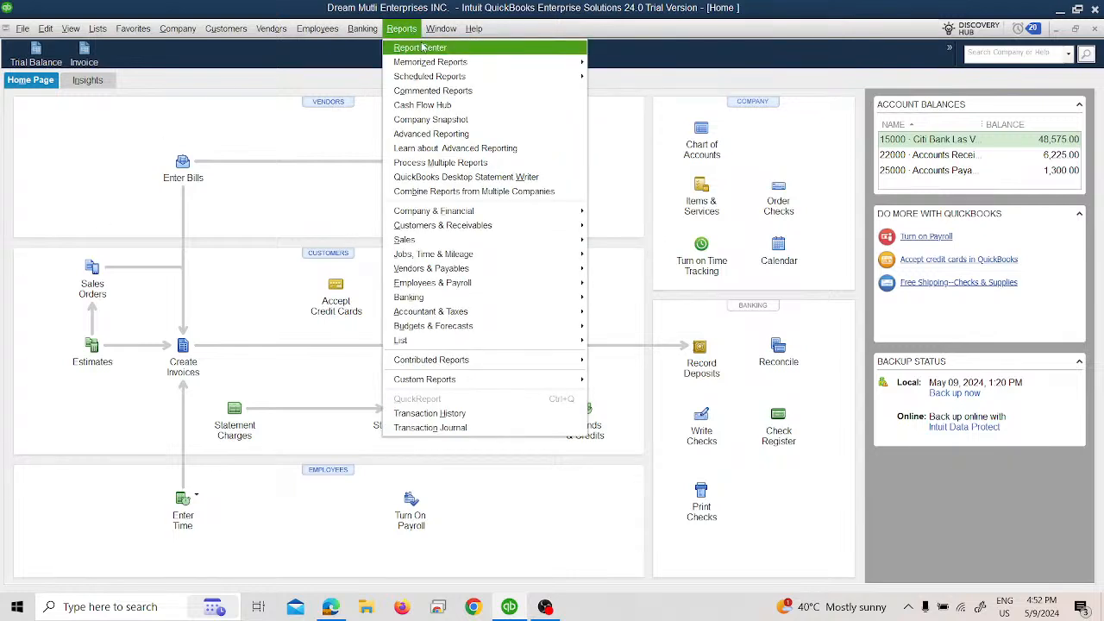
{"action": "left_click", "coordinate": [422, 47]}
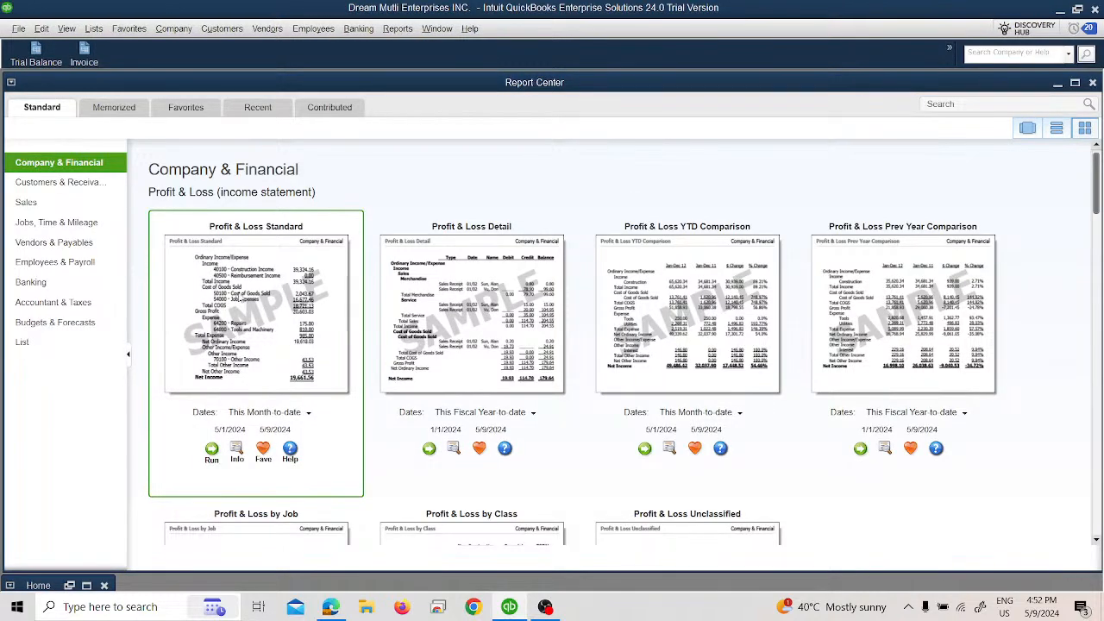
{"action": "left_click", "coordinate": [92, 183]}
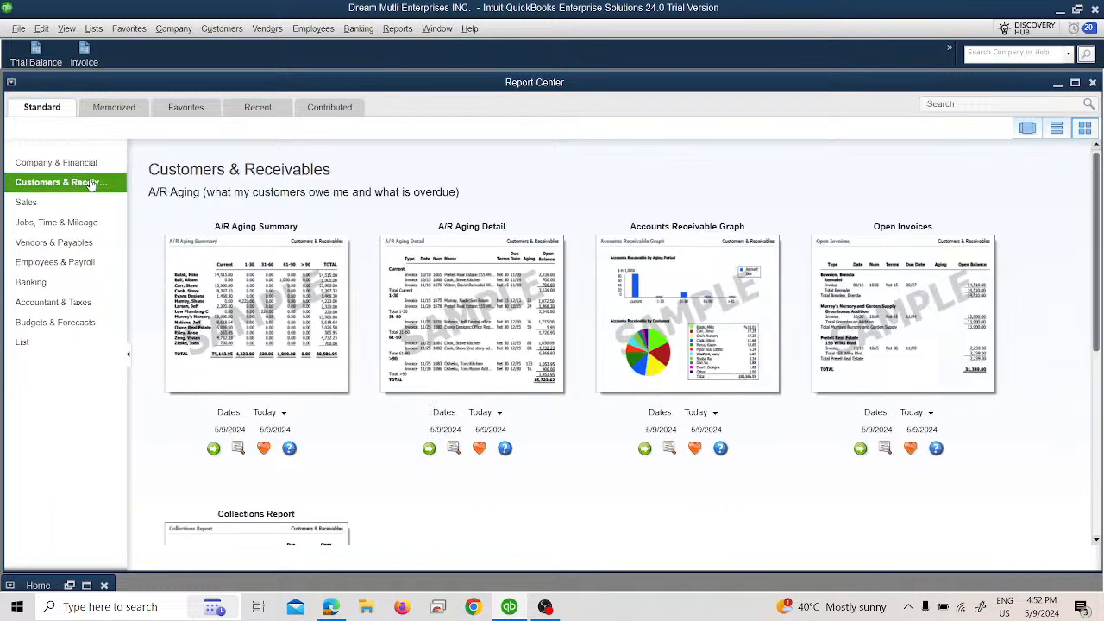
{"action": "left_click", "coordinate": [57, 205]}
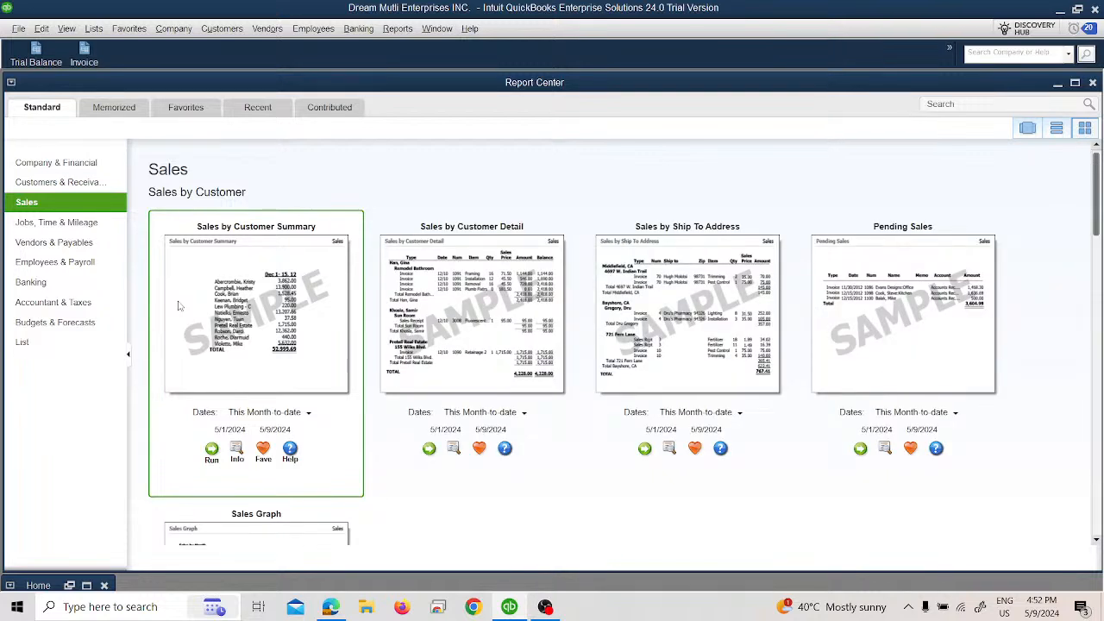
Step: Examine the standard Accountant & Taxes reports down to the Income Tax section, and check the Banking category
{"action": "left_click", "coordinate": [19, 307]}
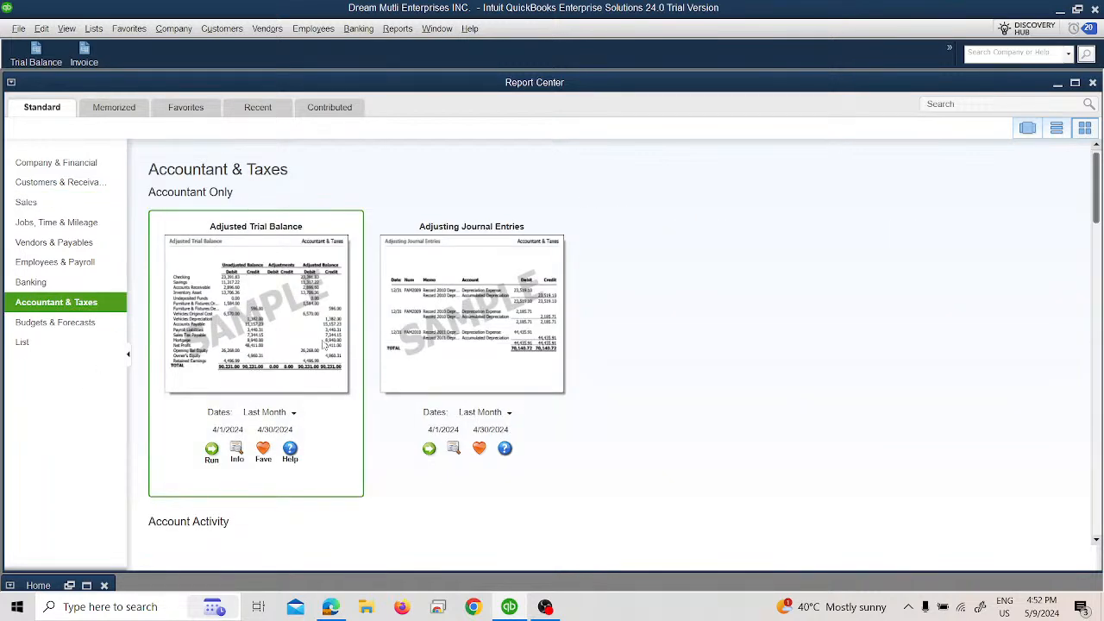
{"action": "scroll", "coordinate": [323, 343], "scroll_direction": "down", "scroll_amount": 3}
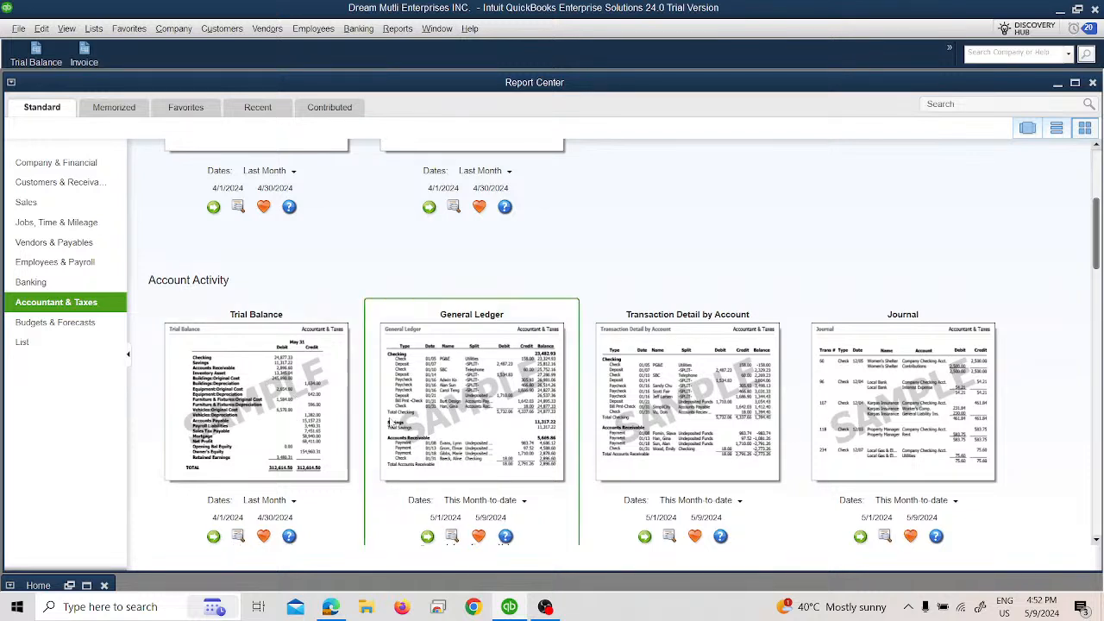
{"action": "scroll", "coordinate": [604, 453], "scroll_direction": "down", "scroll_amount": 1}
{"action": "scroll", "coordinate": [598, 455], "scroll_direction": "down", "scroll_amount": 3}
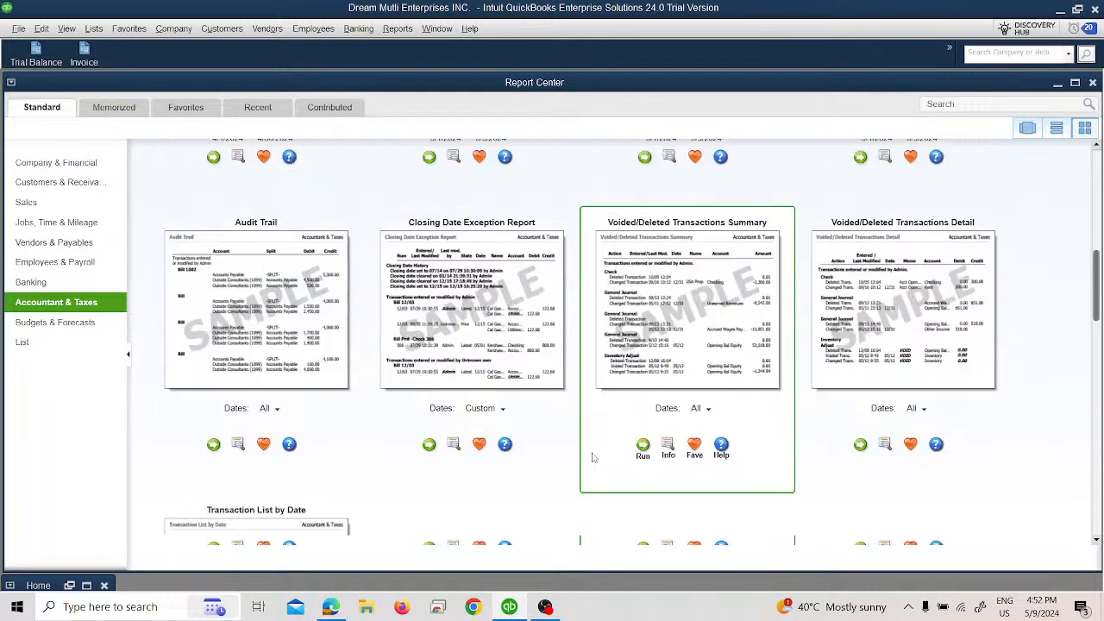
{"action": "scroll", "coordinate": [591, 456], "scroll_direction": "down", "scroll_amount": 6}
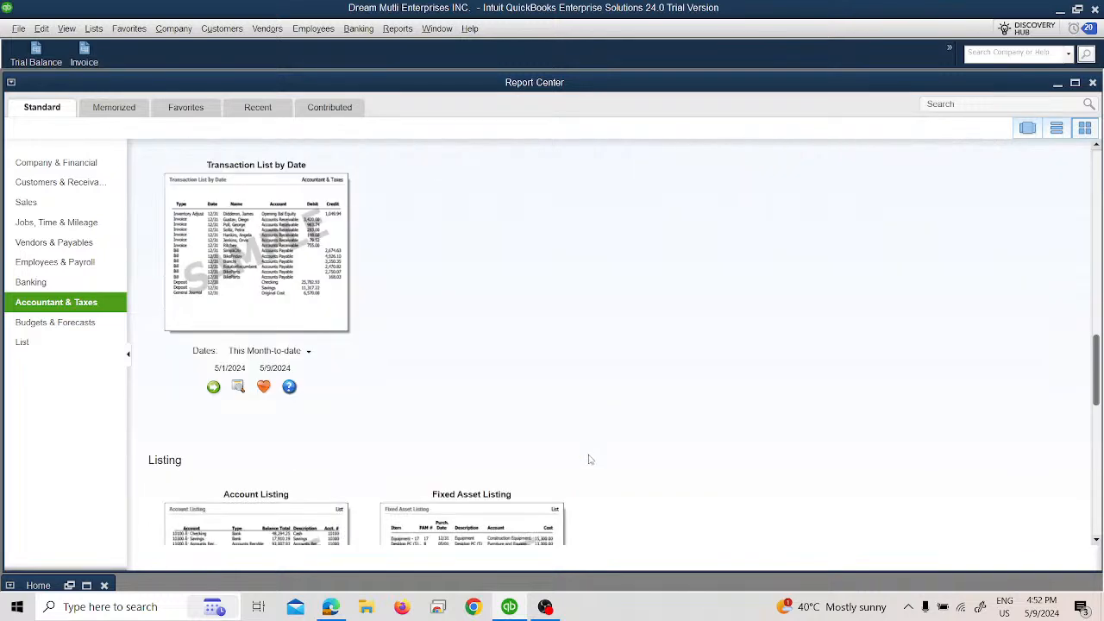
{"action": "scroll", "coordinate": [584, 461], "scroll_direction": "down", "scroll_amount": 4}
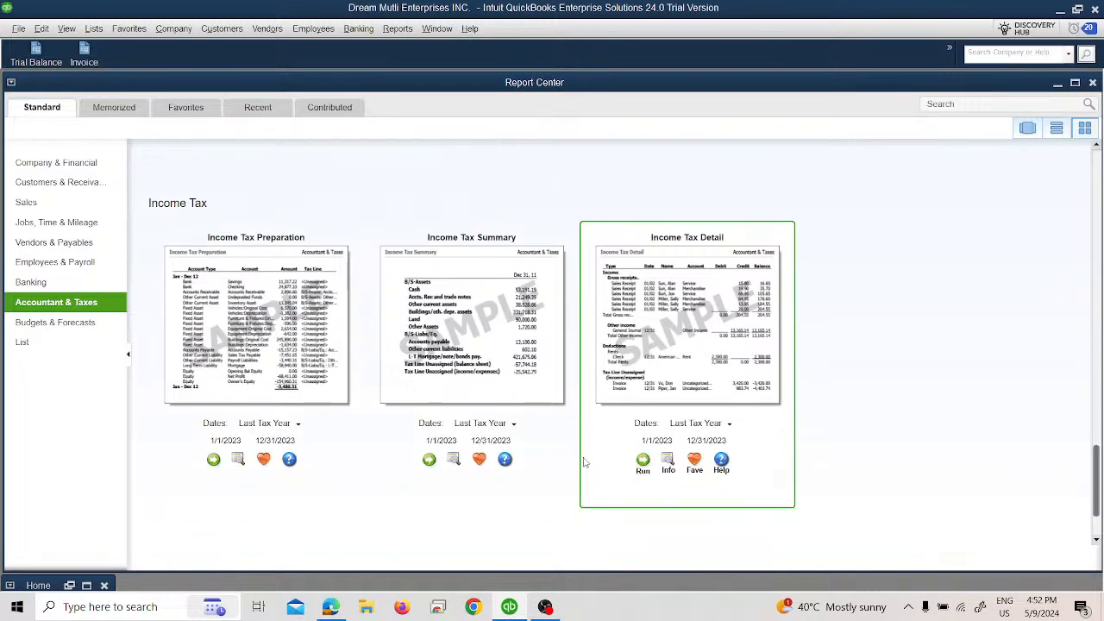
{"action": "left_click", "coordinate": [62, 282]}
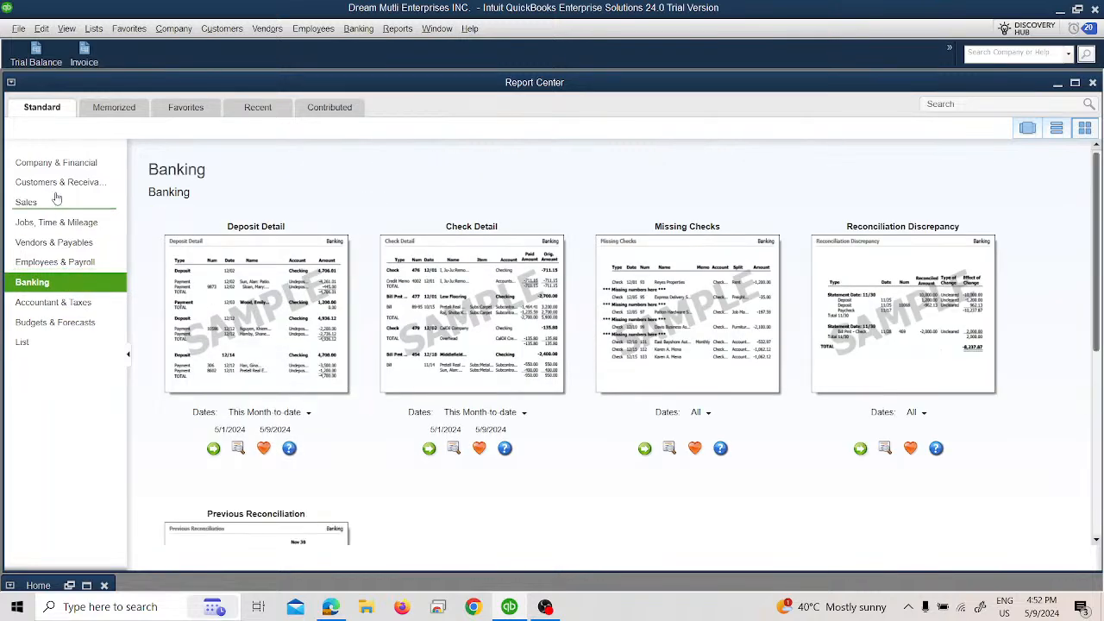
{"action": "left_click", "coordinate": [84, 301]}
Step: Look over the memorized reports, and browse the contributed Accountant & Taxes reports as far as Trial Balance 2012
{"action": "left_click", "coordinate": [115, 108]}
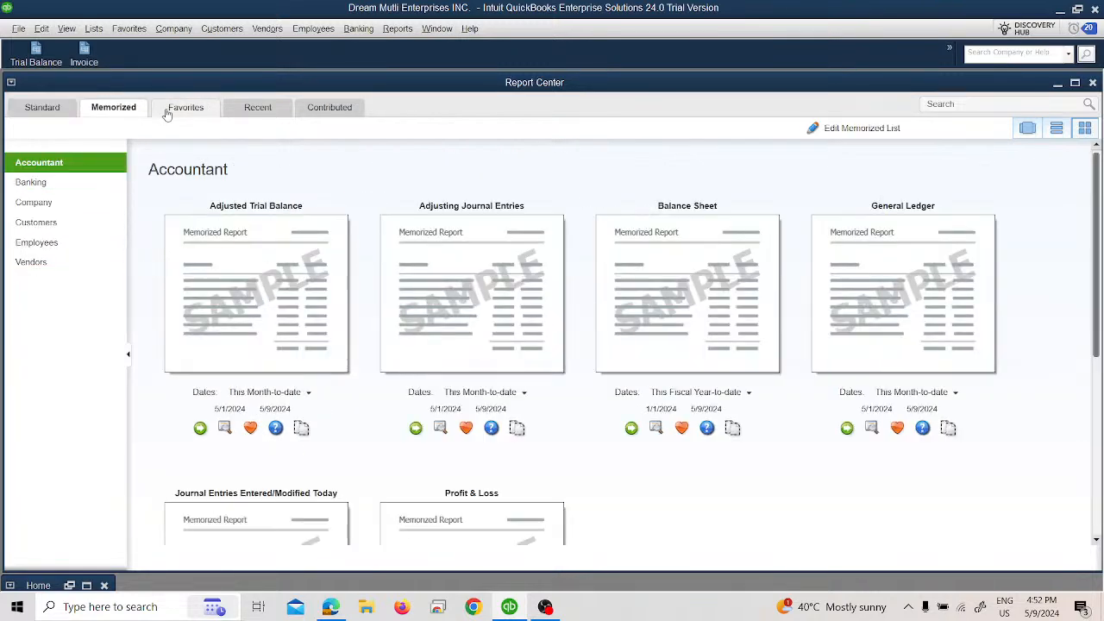
{"action": "left_click", "coordinate": [311, 111]}
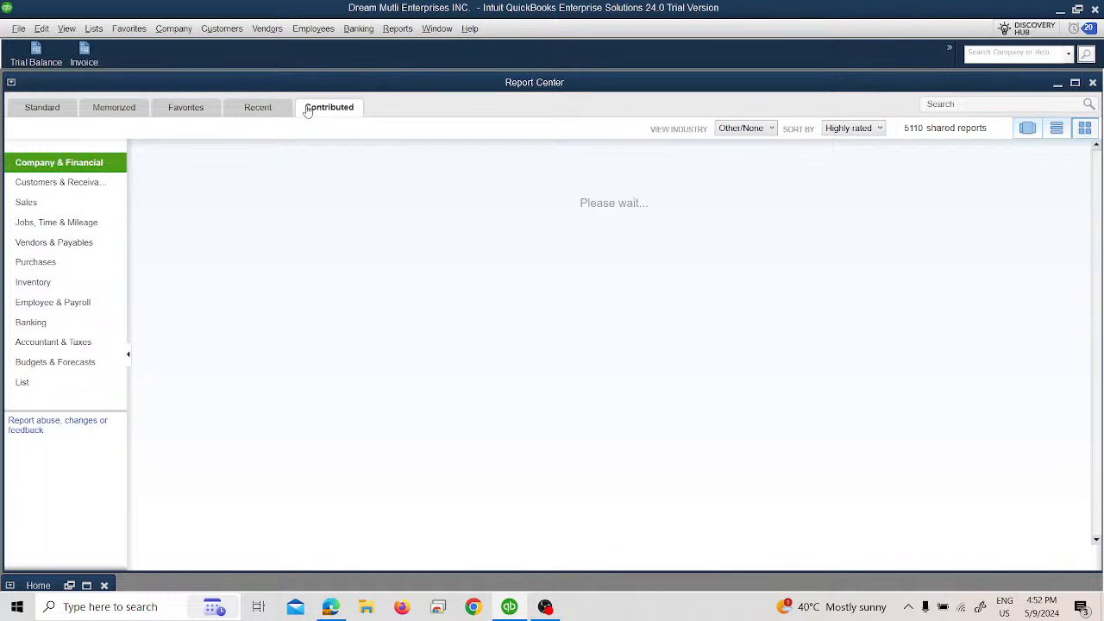
{"action": "left_click", "coordinate": [77, 345]}
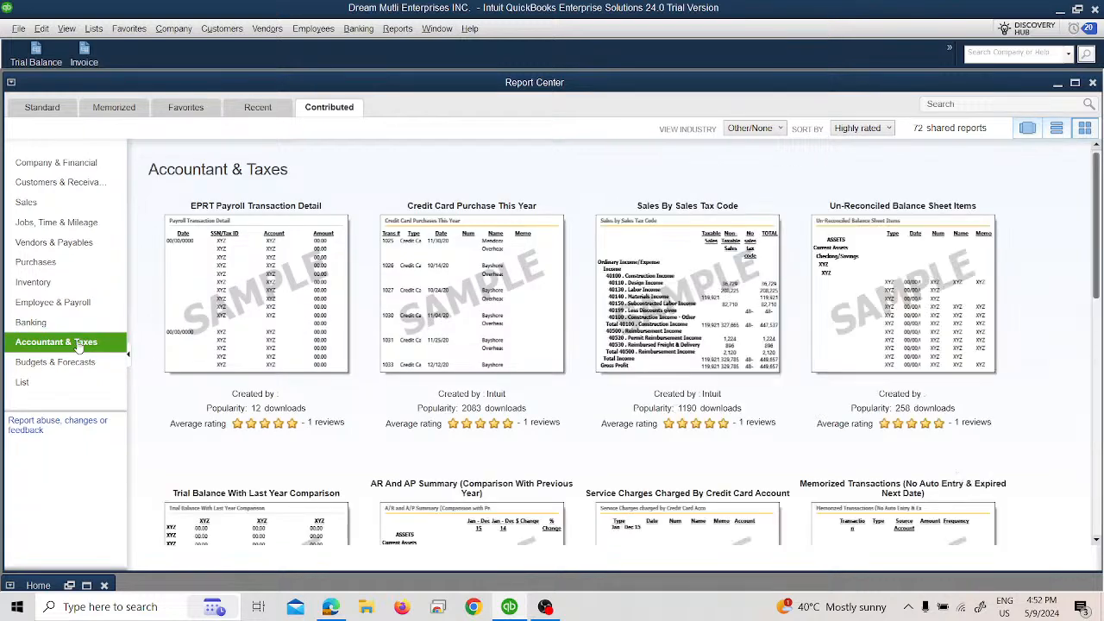
{"action": "scroll", "coordinate": [534, 259], "scroll_direction": "down", "scroll_amount": 4}
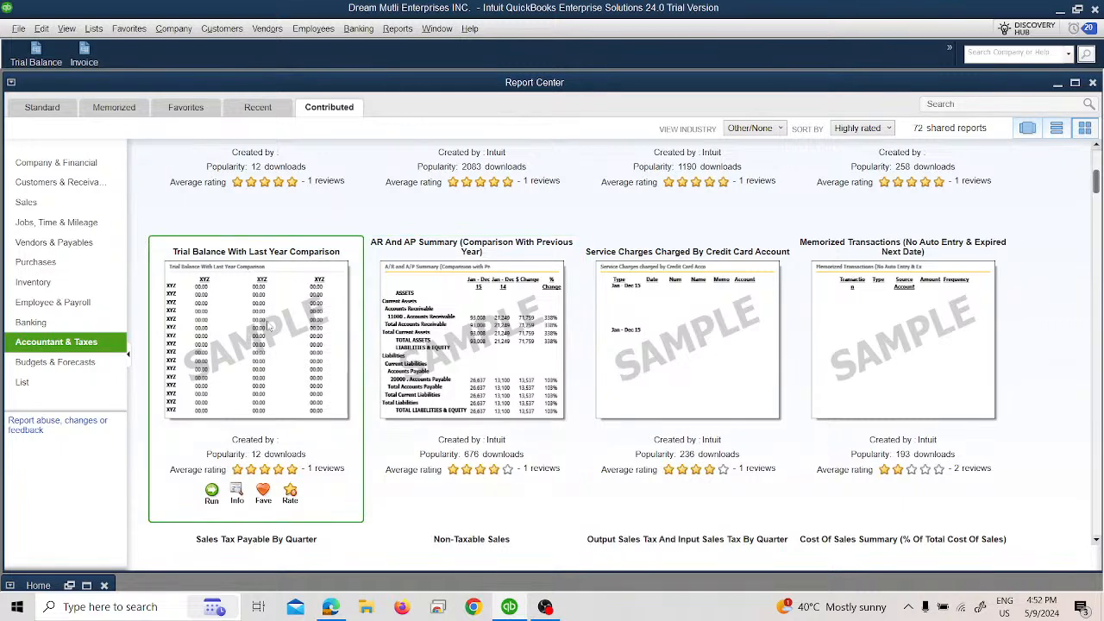
{"action": "scroll", "coordinate": [269, 328], "scroll_direction": "down", "scroll_amount": 4}
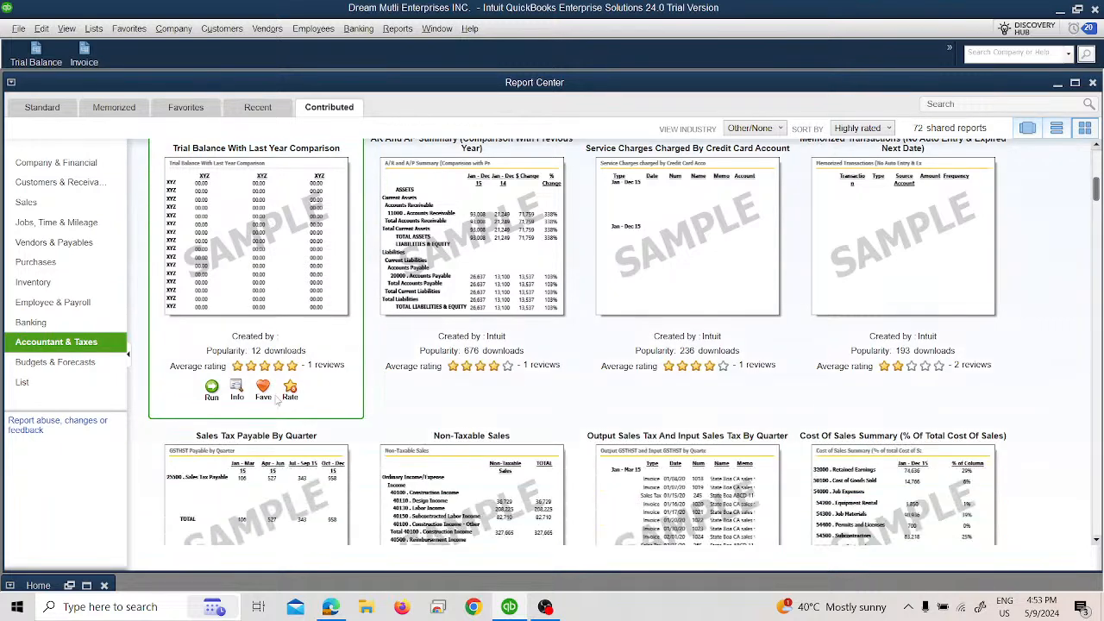
{"action": "scroll", "coordinate": [285, 400], "scroll_direction": "down", "scroll_amount": 4}
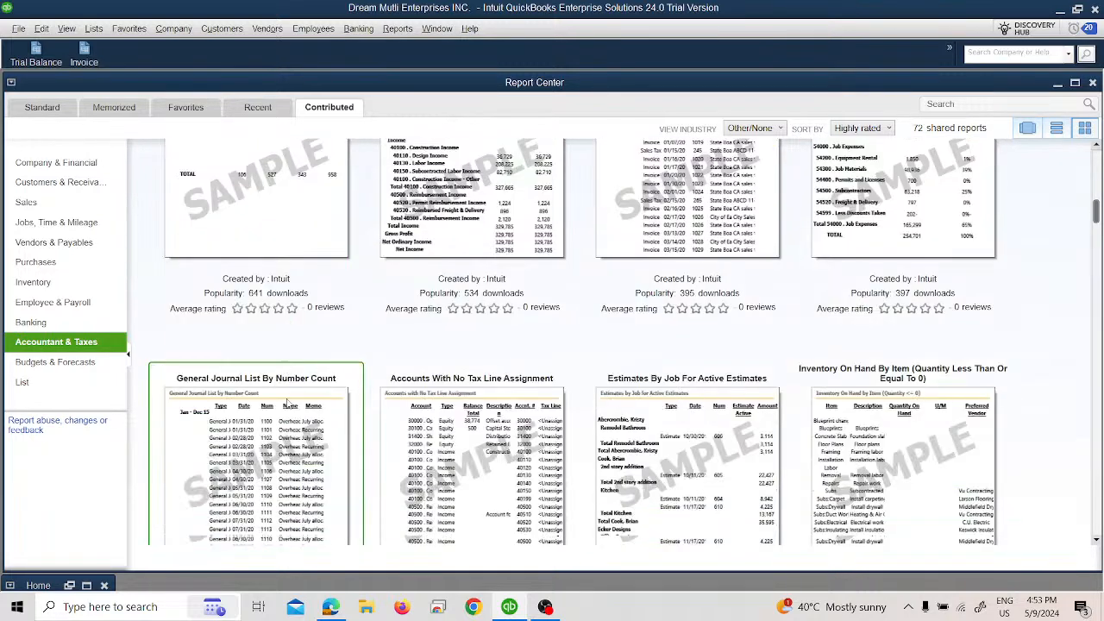
{"action": "scroll", "coordinate": [438, 363], "scroll_direction": "down", "scroll_amount": 3}
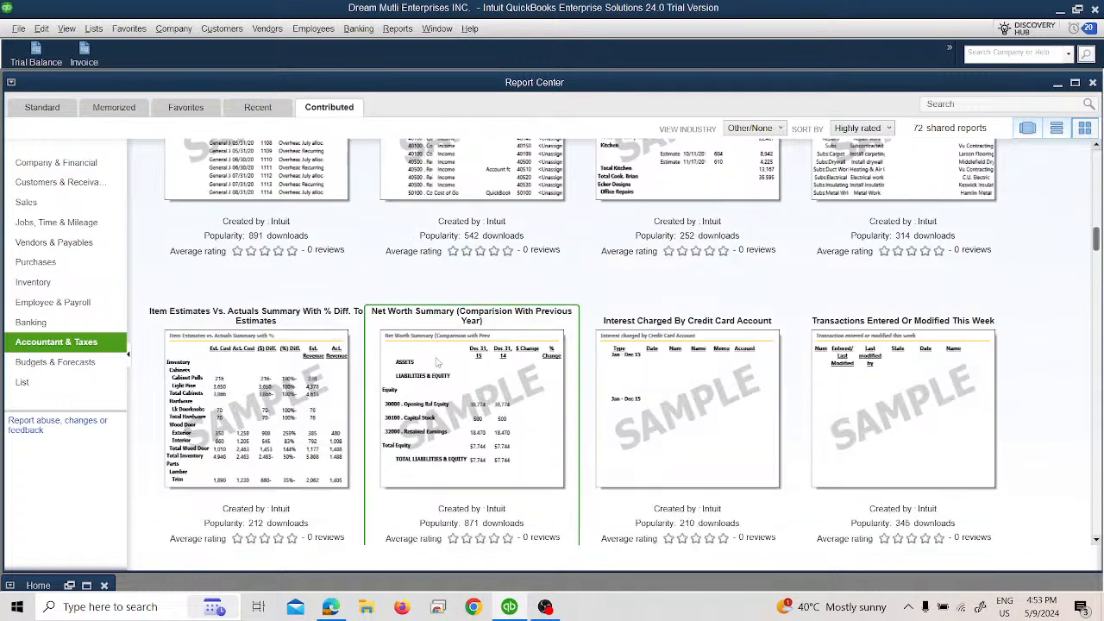
{"action": "scroll", "coordinate": [435, 362], "scroll_direction": "down", "scroll_amount": 4}
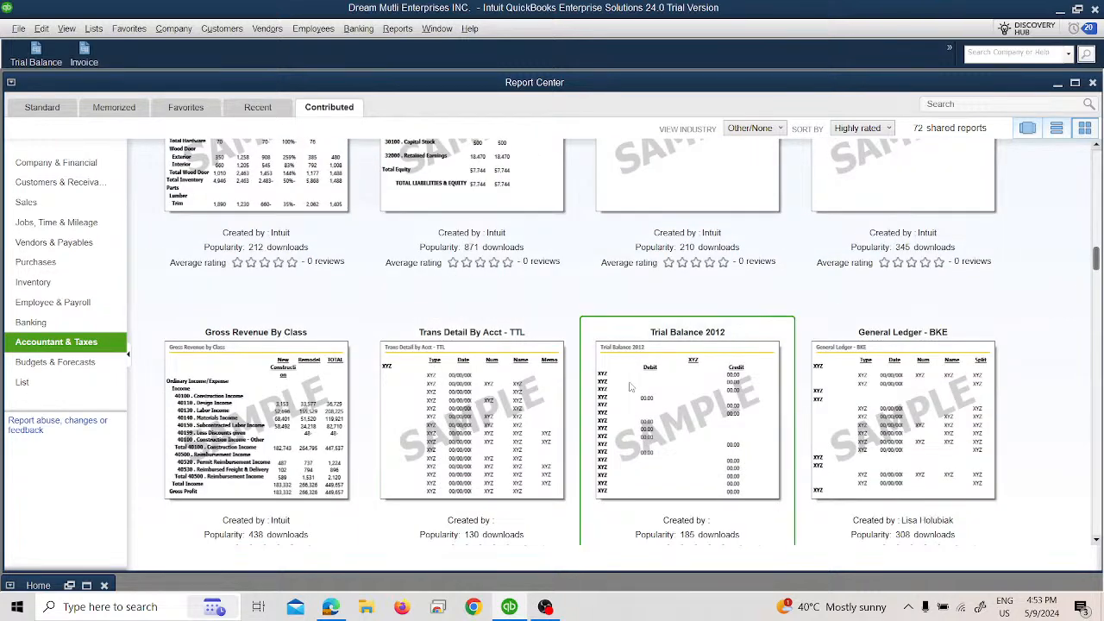
Step: Run the contributed Trial Balance 2012 and Trans Detail By Acct - TTL reports, closing each one after viewing it
{"action": "double_click", "coordinate": [639, 389]}
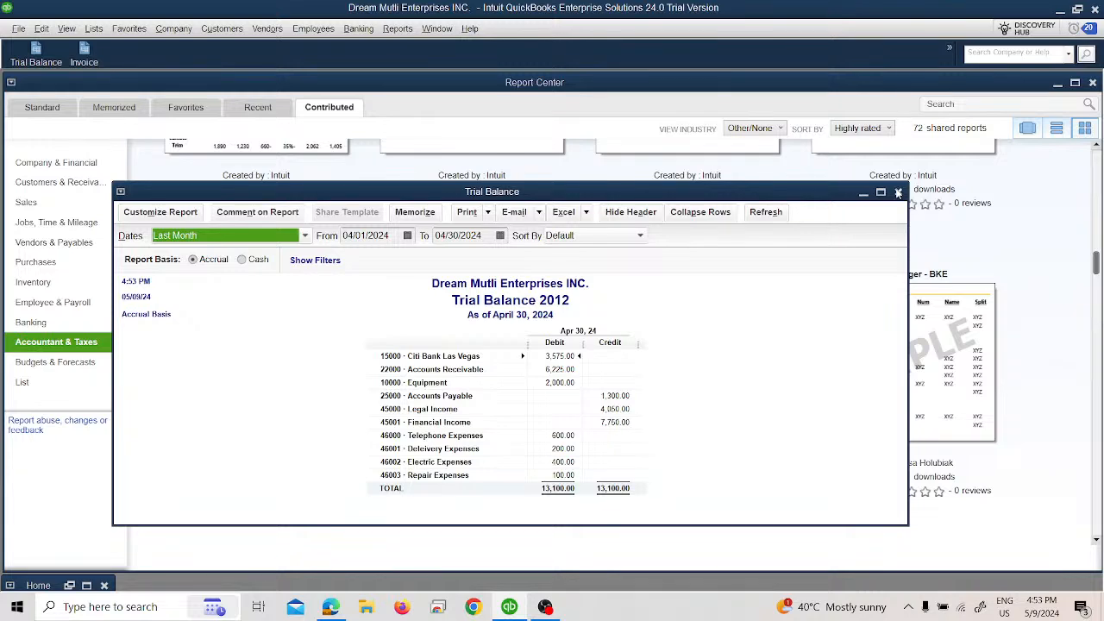
{"action": "left_click", "coordinate": [898, 193]}
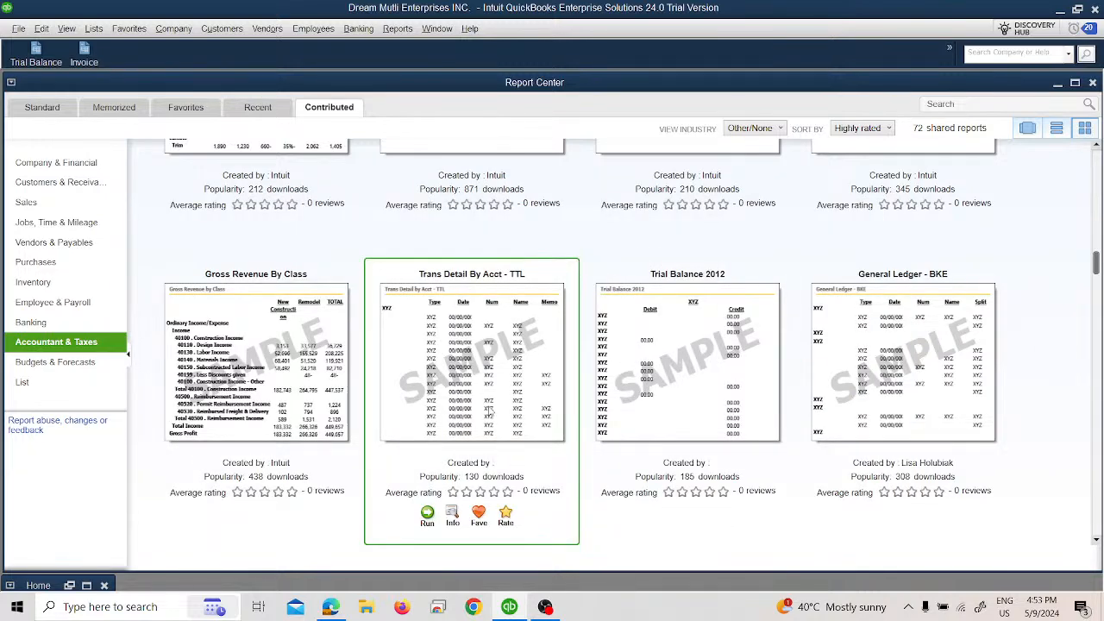
{"action": "double_click", "coordinate": [489, 413]}
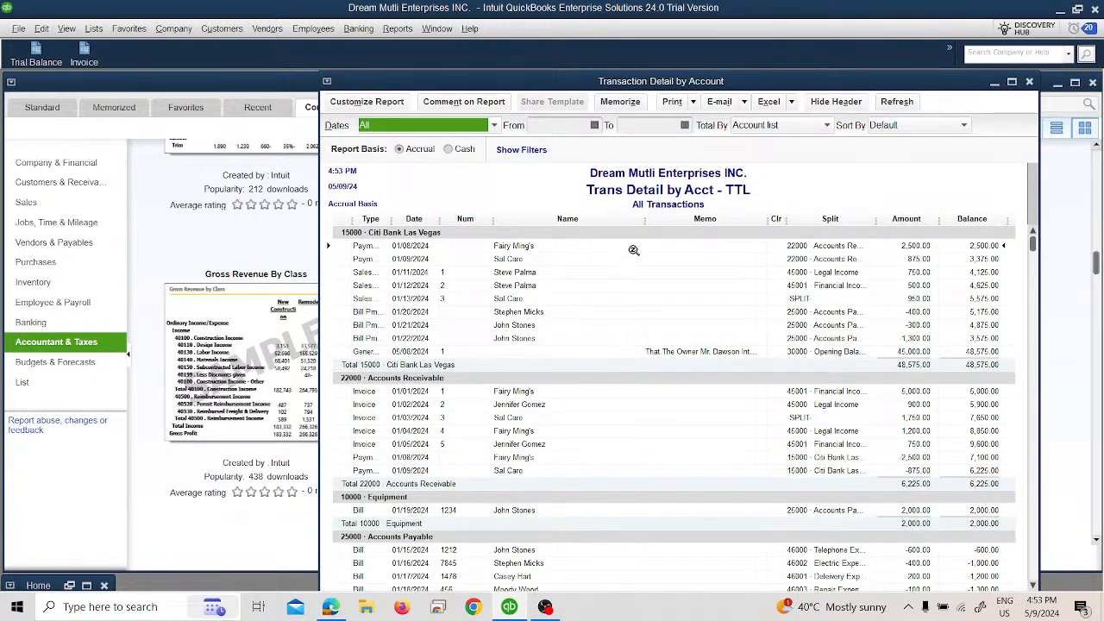
{"action": "left_click", "coordinate": [1029, 81]}
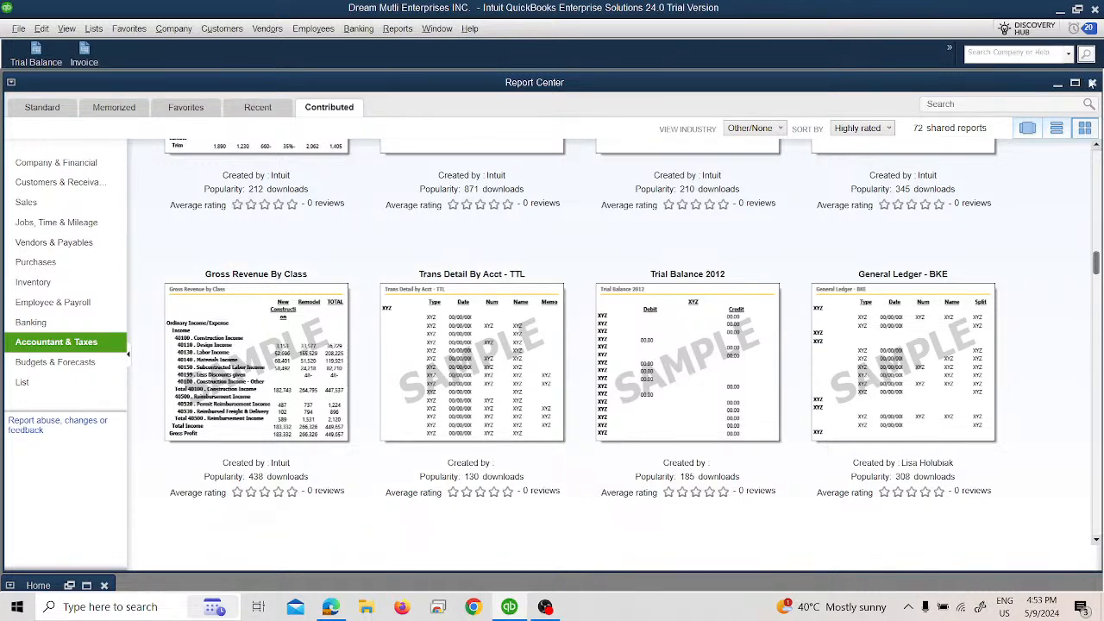
Step: Close the Report Center and maximize the Home window
{"action": "left_click", "coordinate": [1092, 83]}
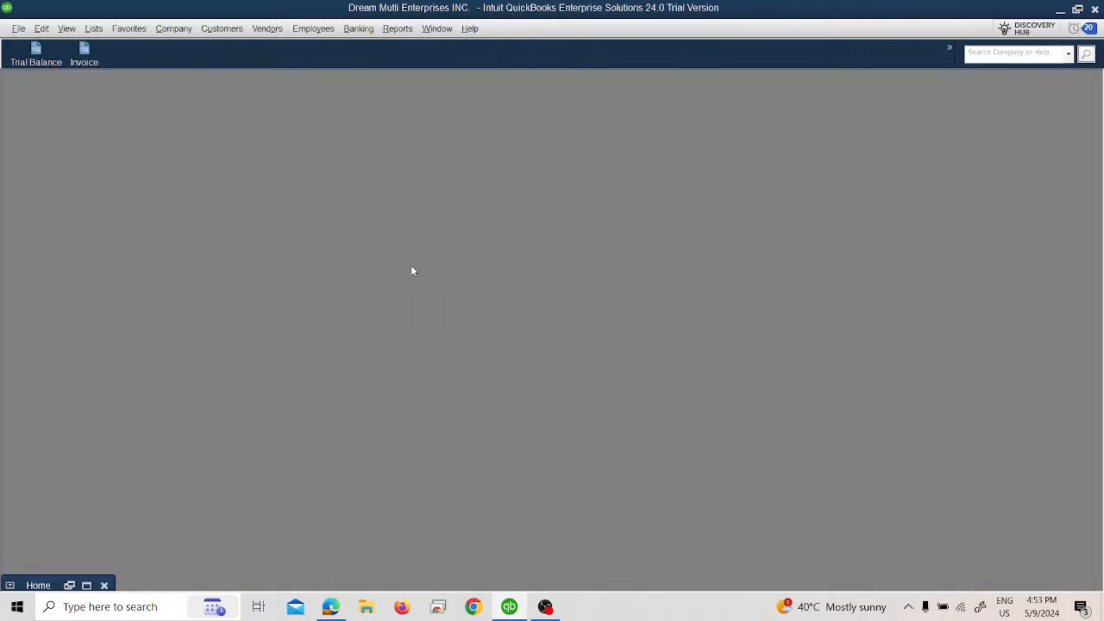
{"action": "left_click", "coordinate": [86, 584]}
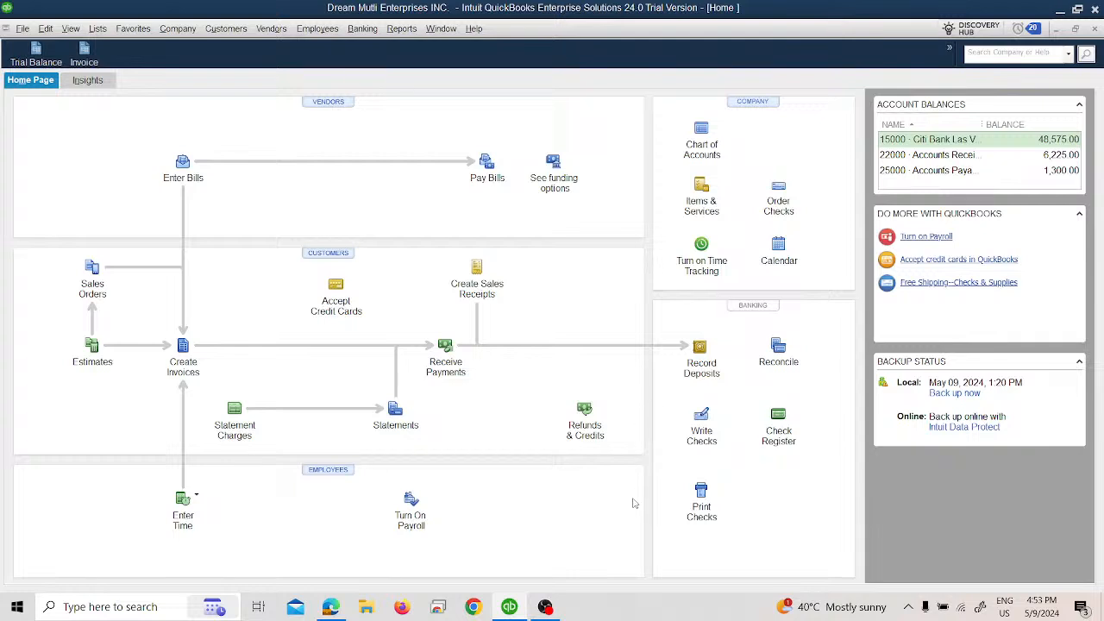
Step: Switch to YouTube Studio in the browser and end the live stream, confirming the stop
{"action": "mouse_move", "coordinate": [524, 602]}
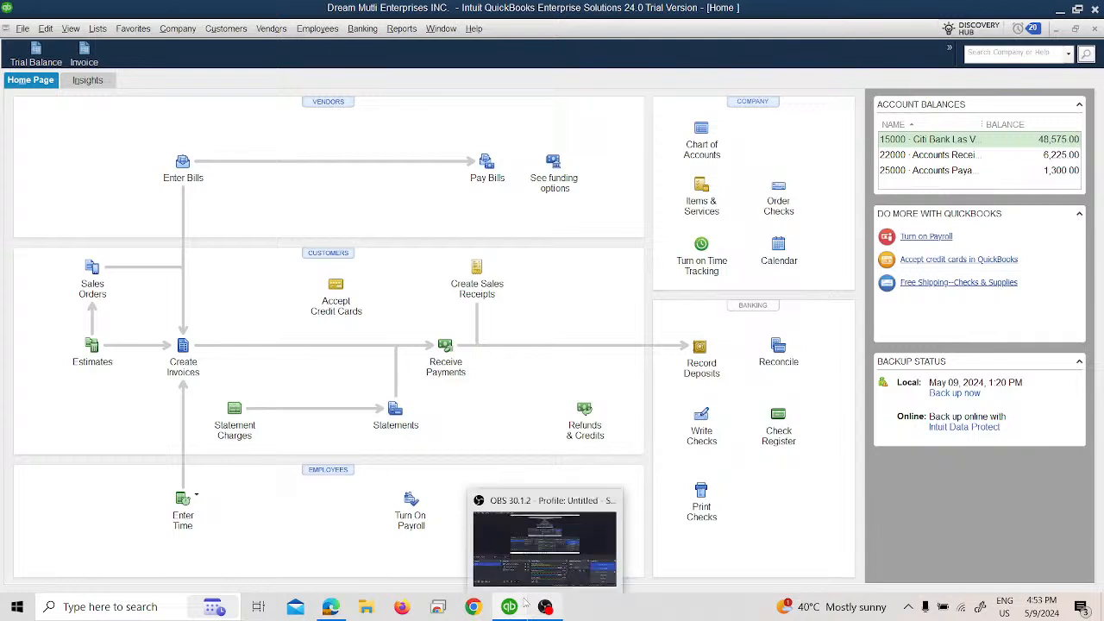
{"action": "left_click", "coordinate": [330, 607]}
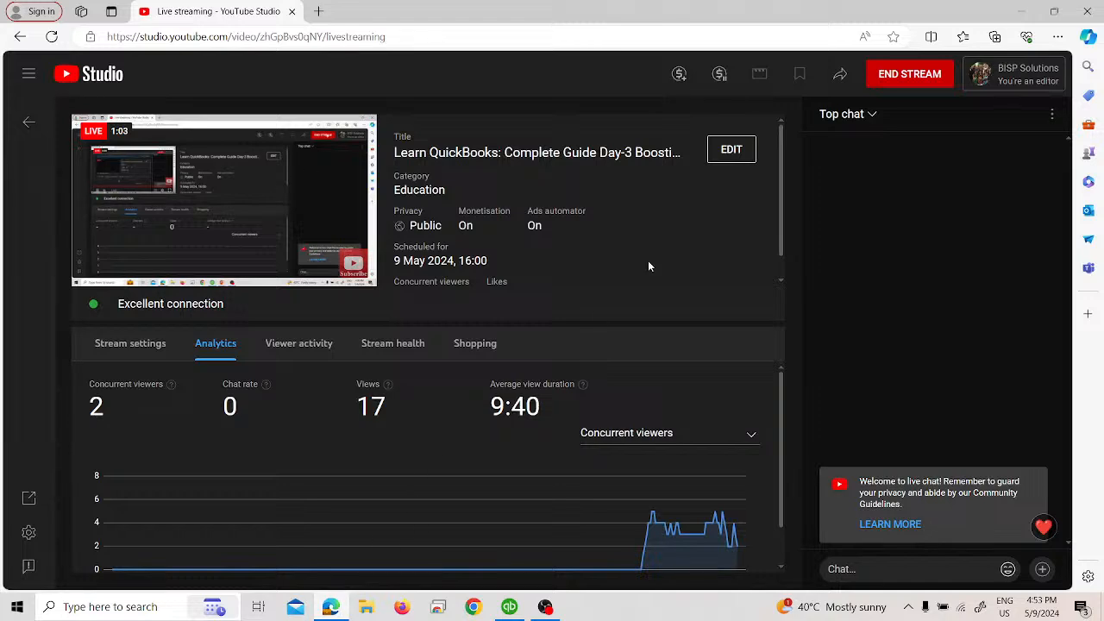
{"action": "left_click", "coordinate": [891, 76]}
{"action": "left_click", "coordinate": [666, 377]}
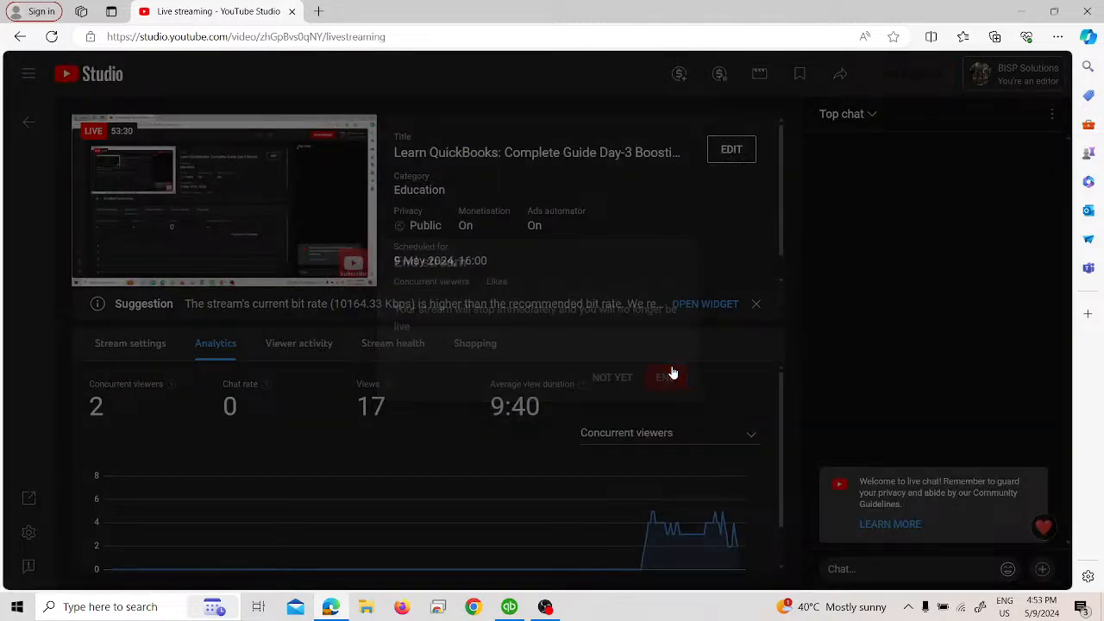